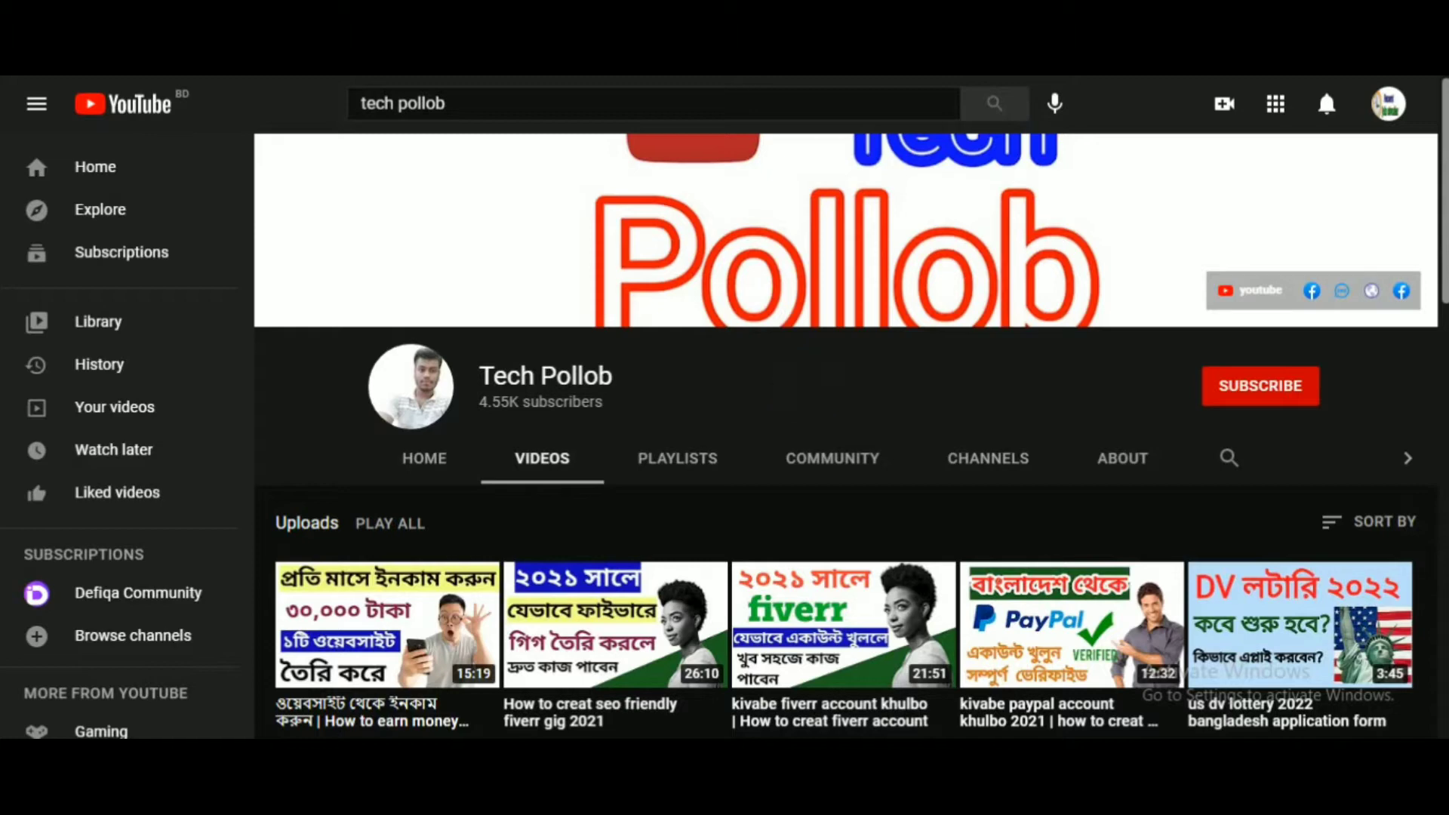
key(F5)
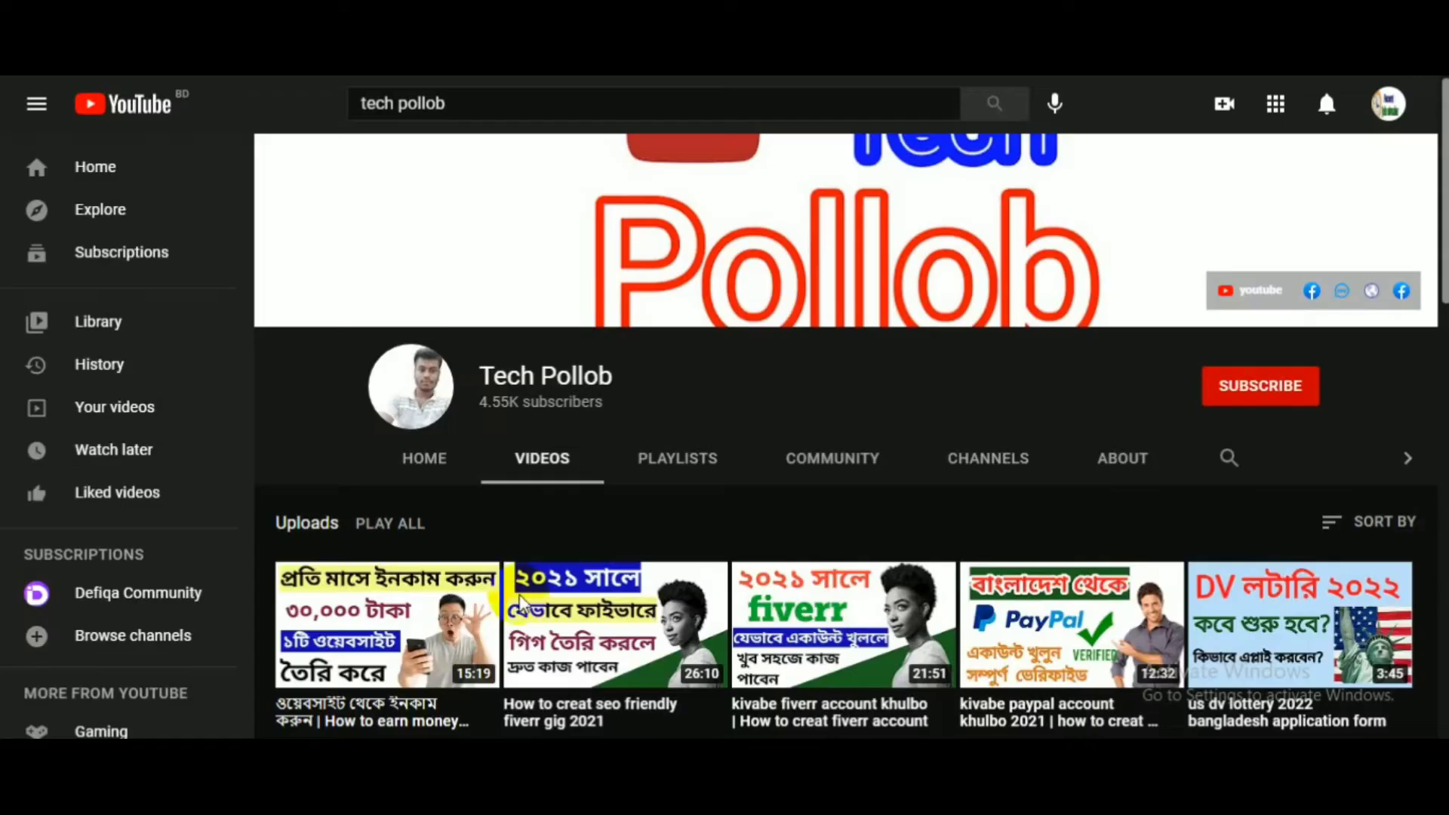
click(541, 458)
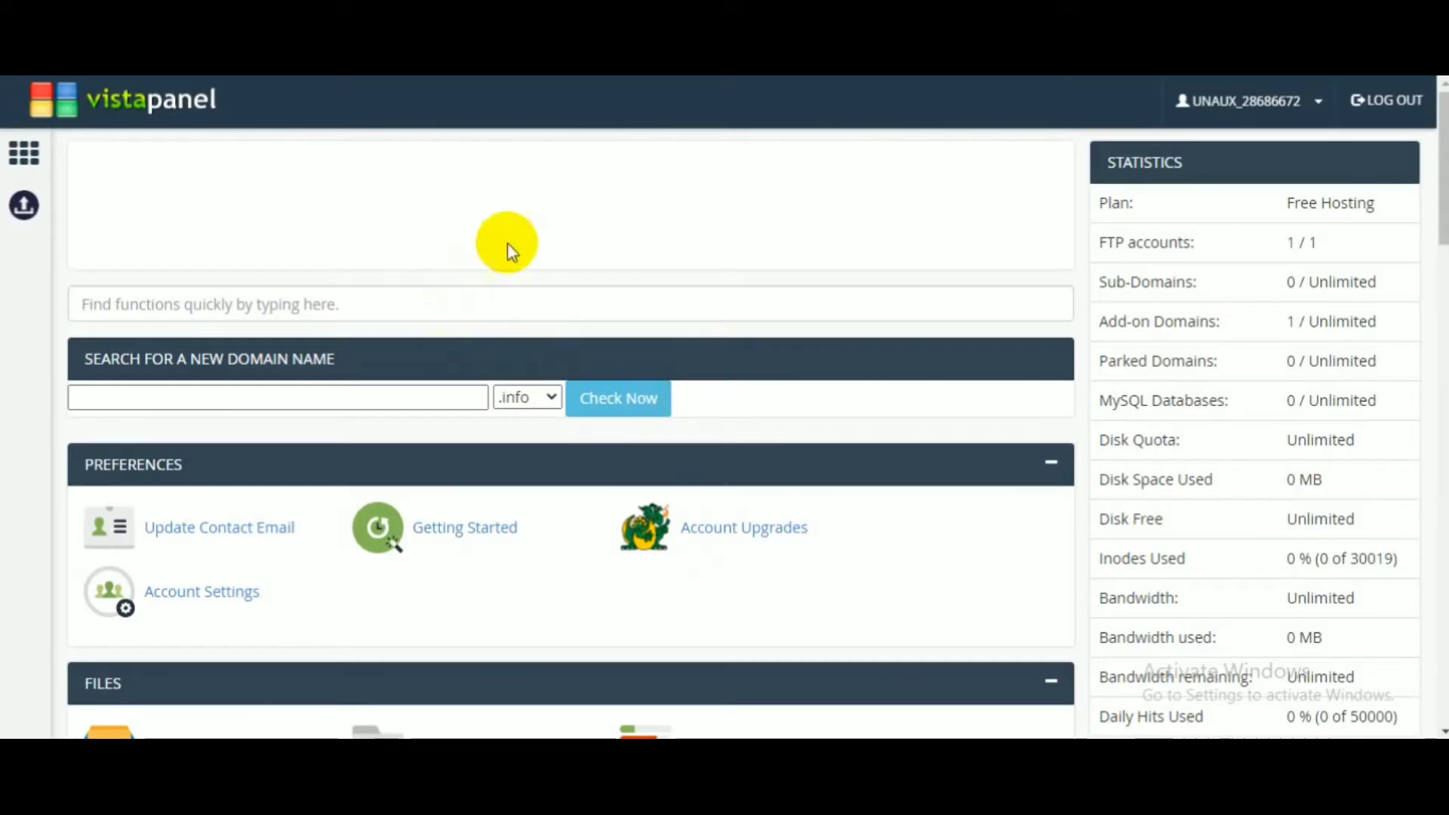
- Look through the hosting control panel's sections, including Domains, Software, Advanced and Support, to locate the Softaculous Apps Installer
scroll(543, 302, down, 7)
scroll(607, 410, up, 7)
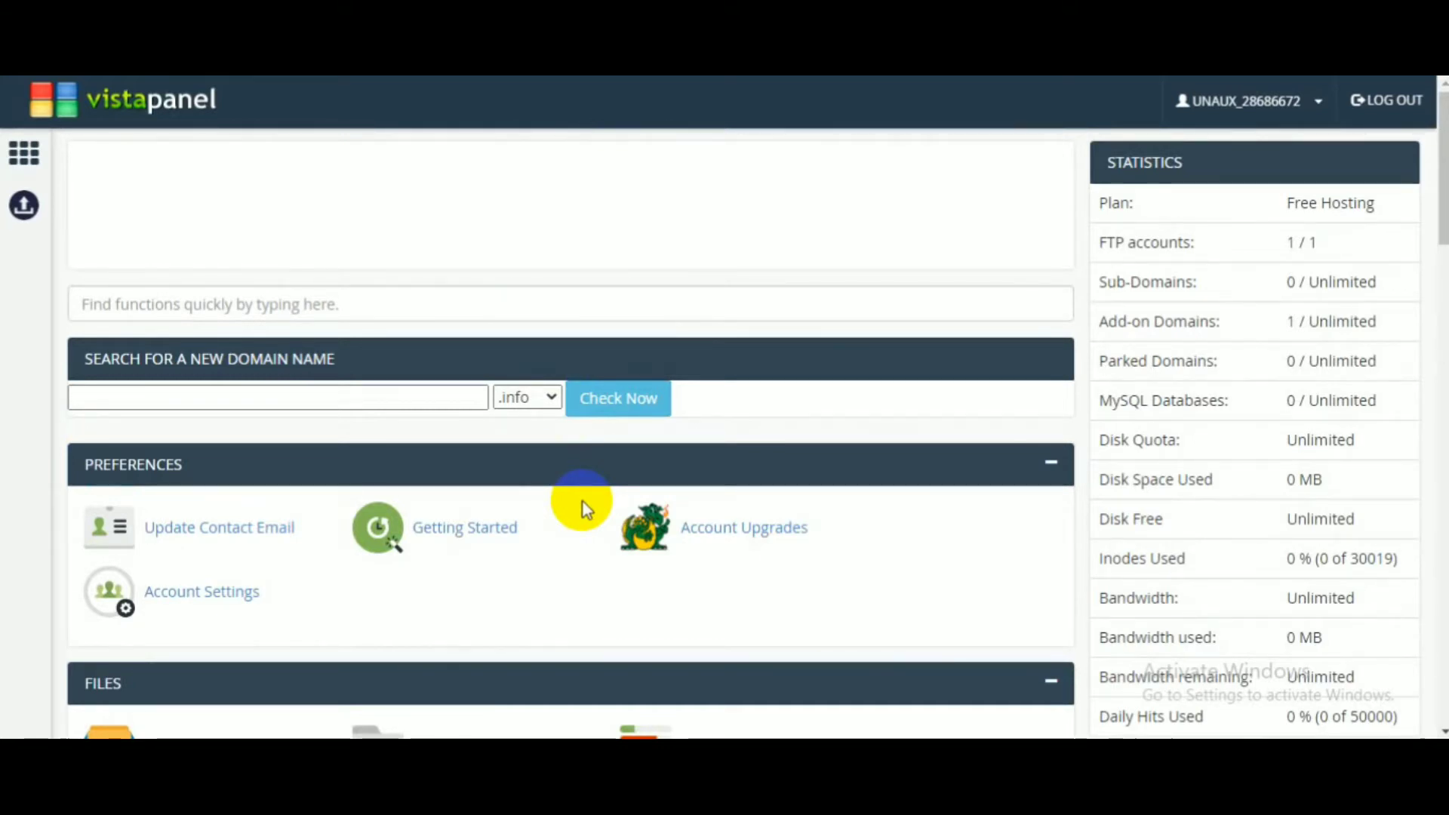
scroll(586, 491, down, 15)
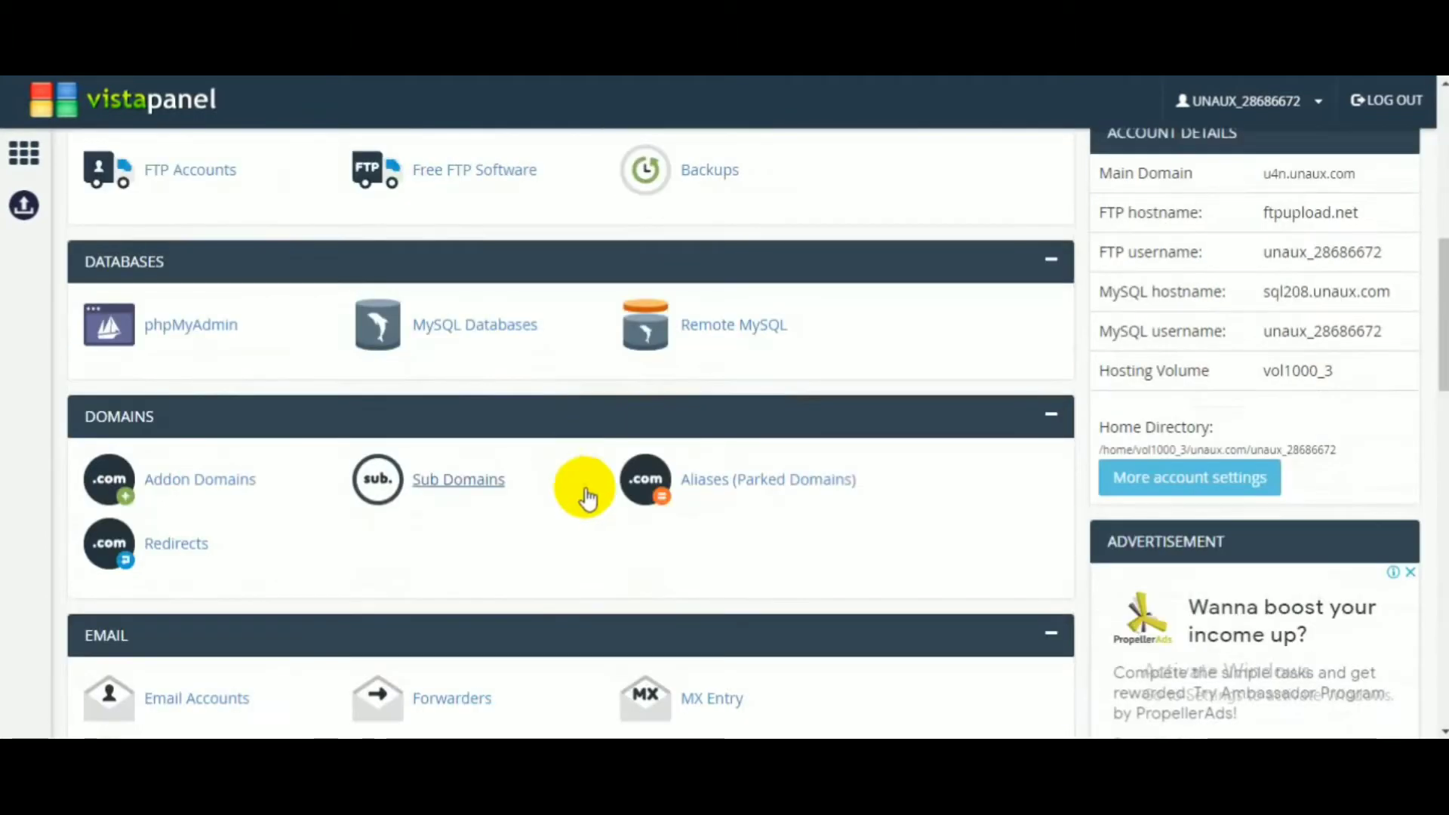
scroll(536, 491, down, 10)
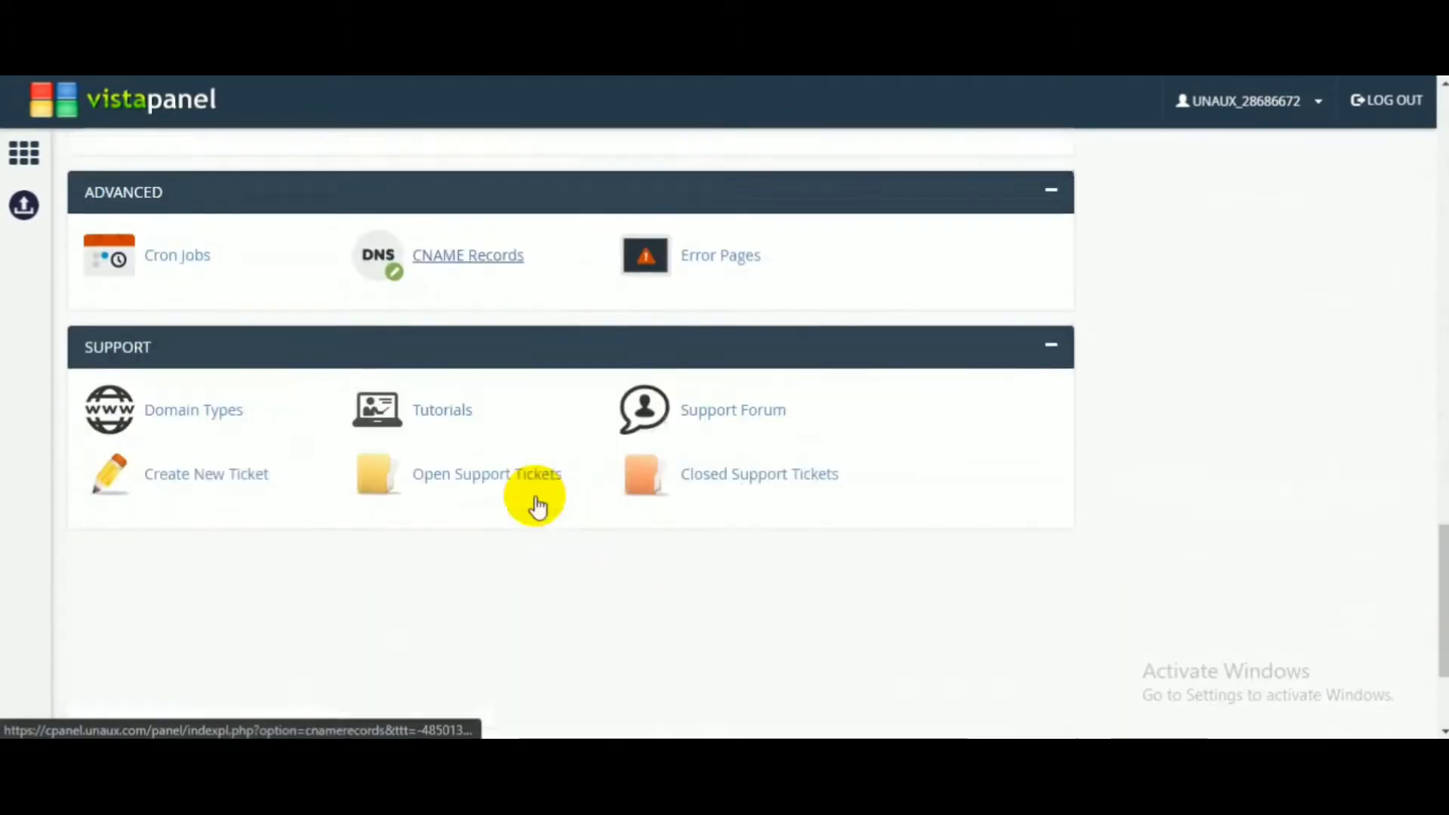
scroll(465, 453, up, 4)
scroll(624, 533, down, 4)
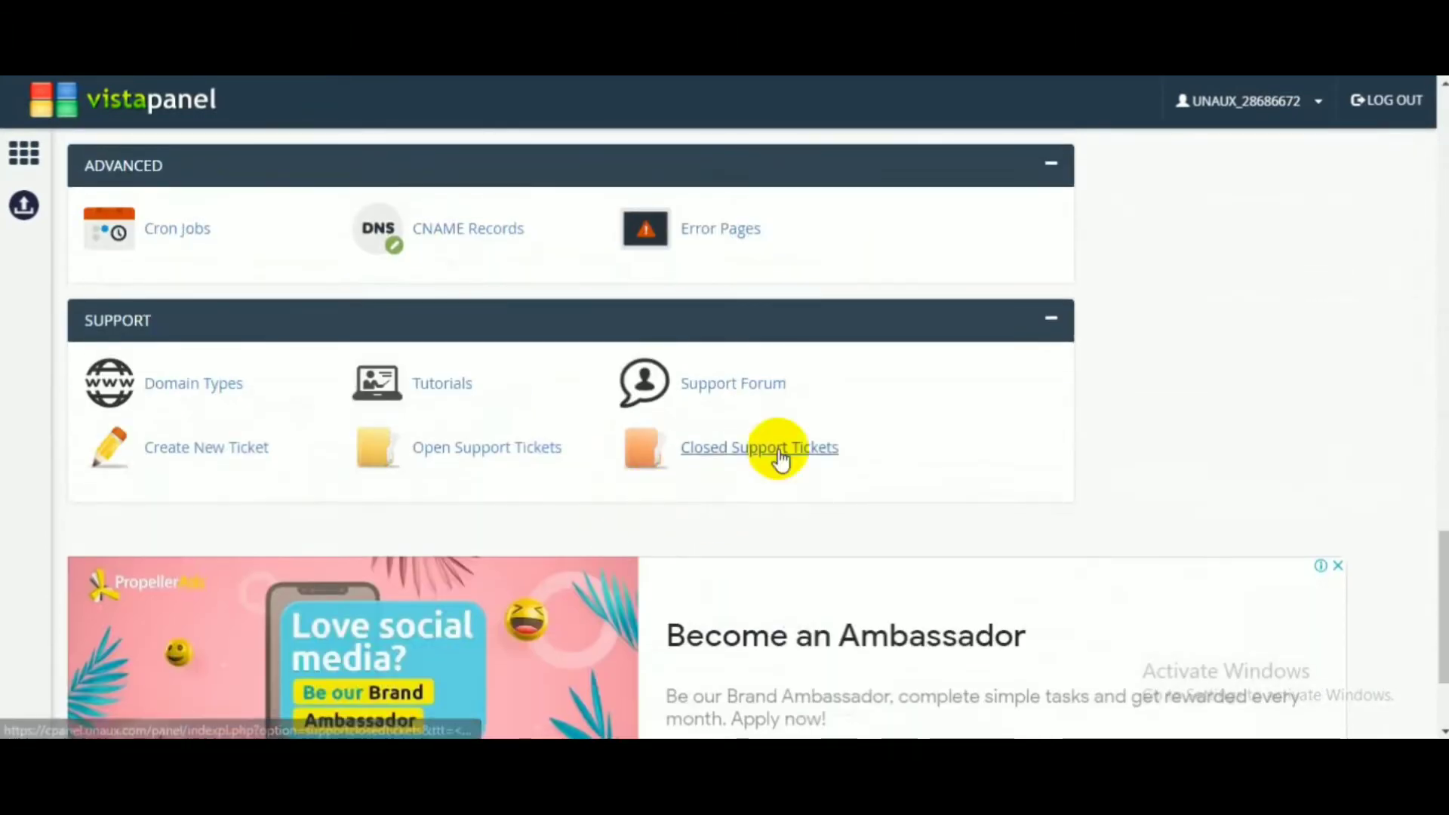
scroll(624, 414, up, 4)
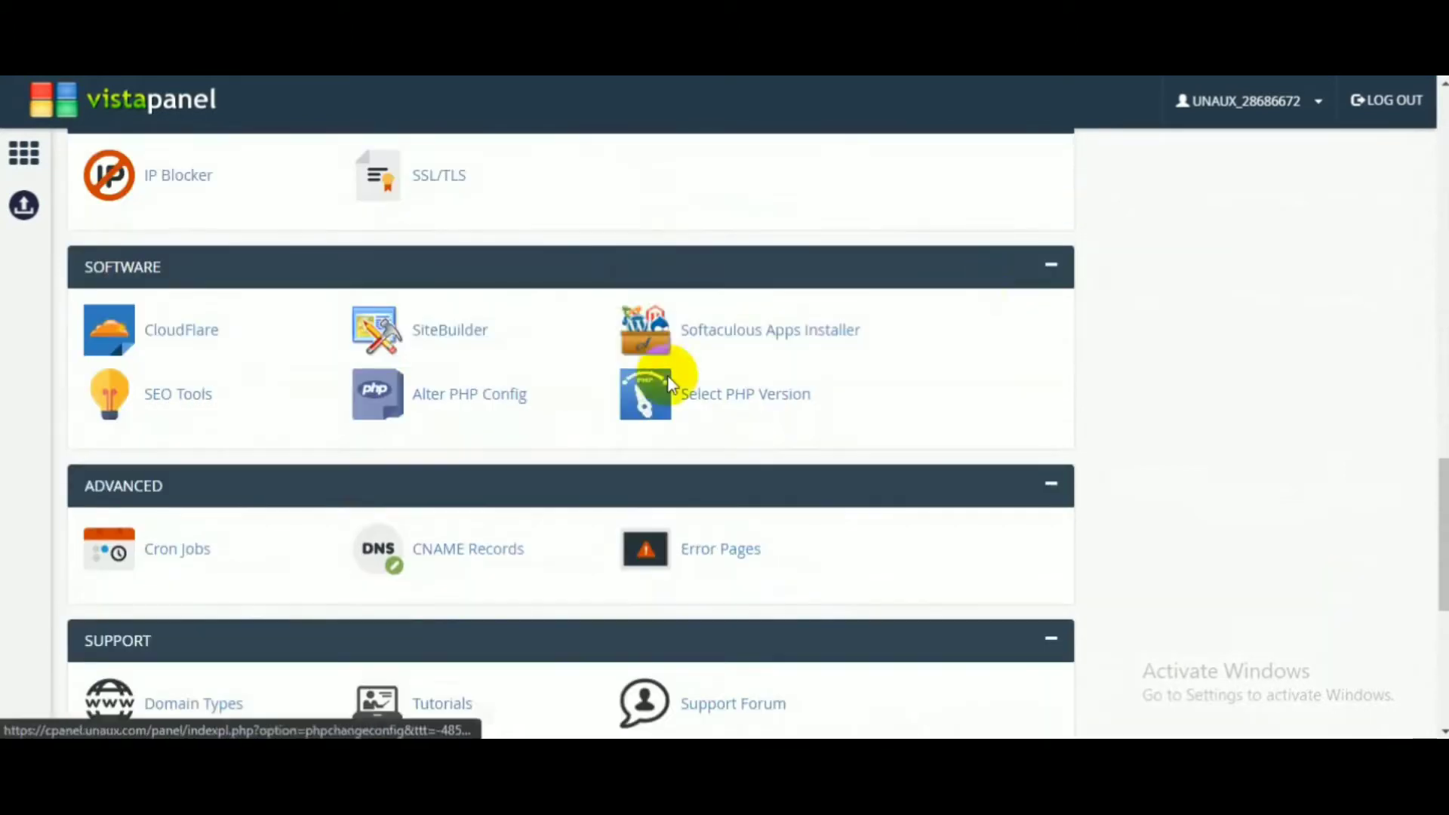
click(785, 301)
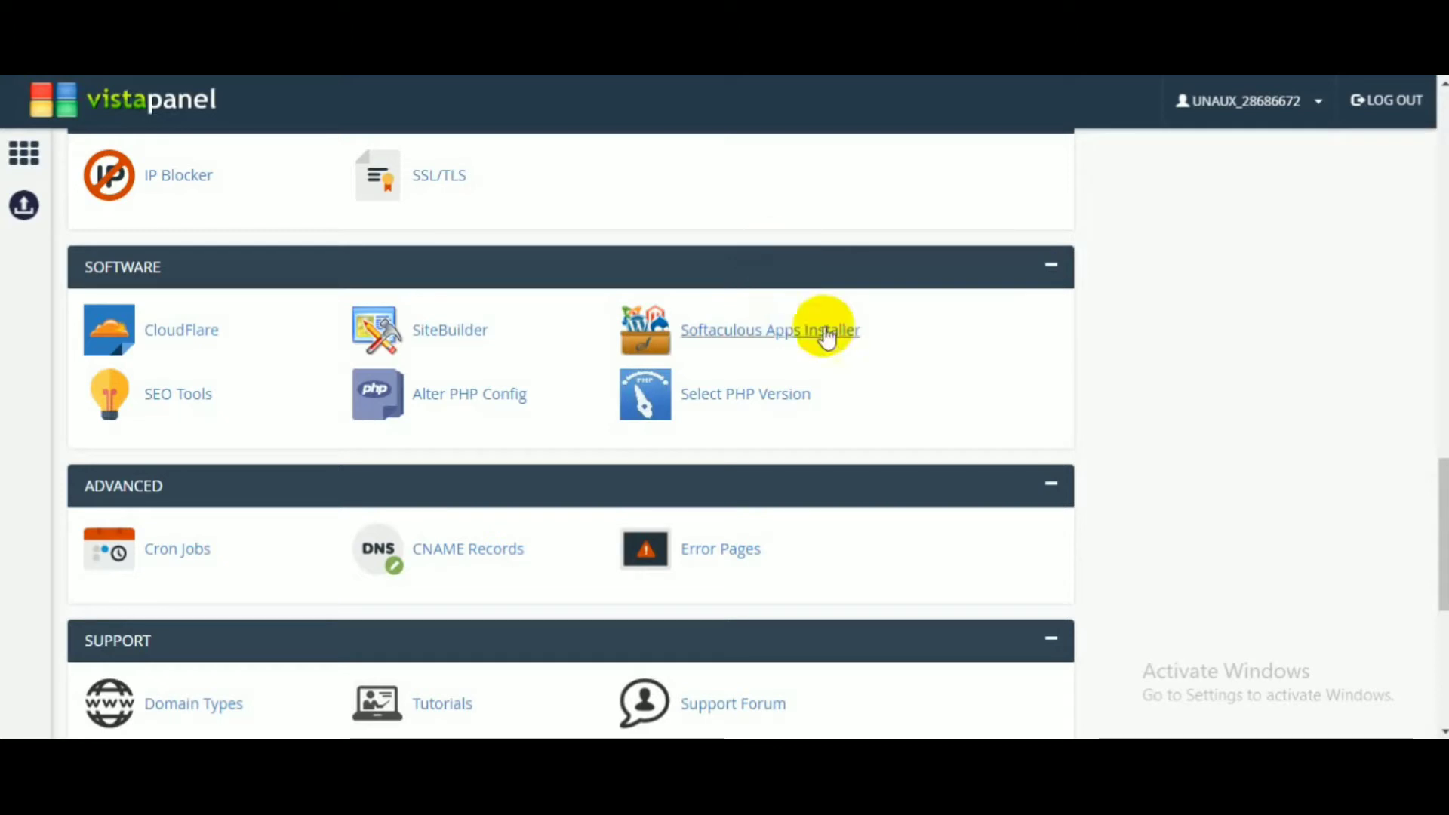
scroll(768, 410, down, 1)
scroll(369, 408, down, 4)
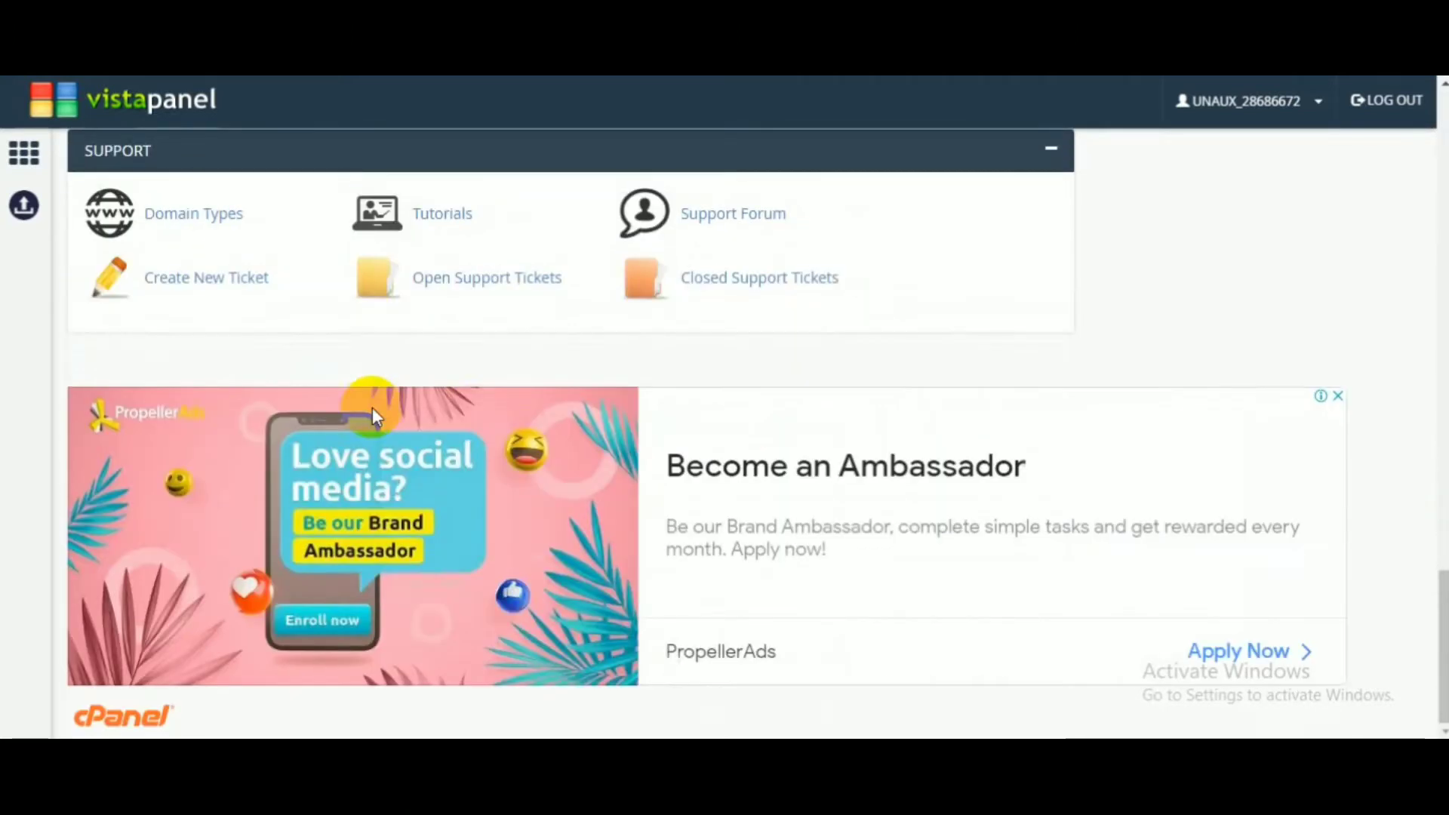
scroll(475, 429, up, 4)
scroll(513, 429, up, 1)
scroll(664, 453, down, 3)
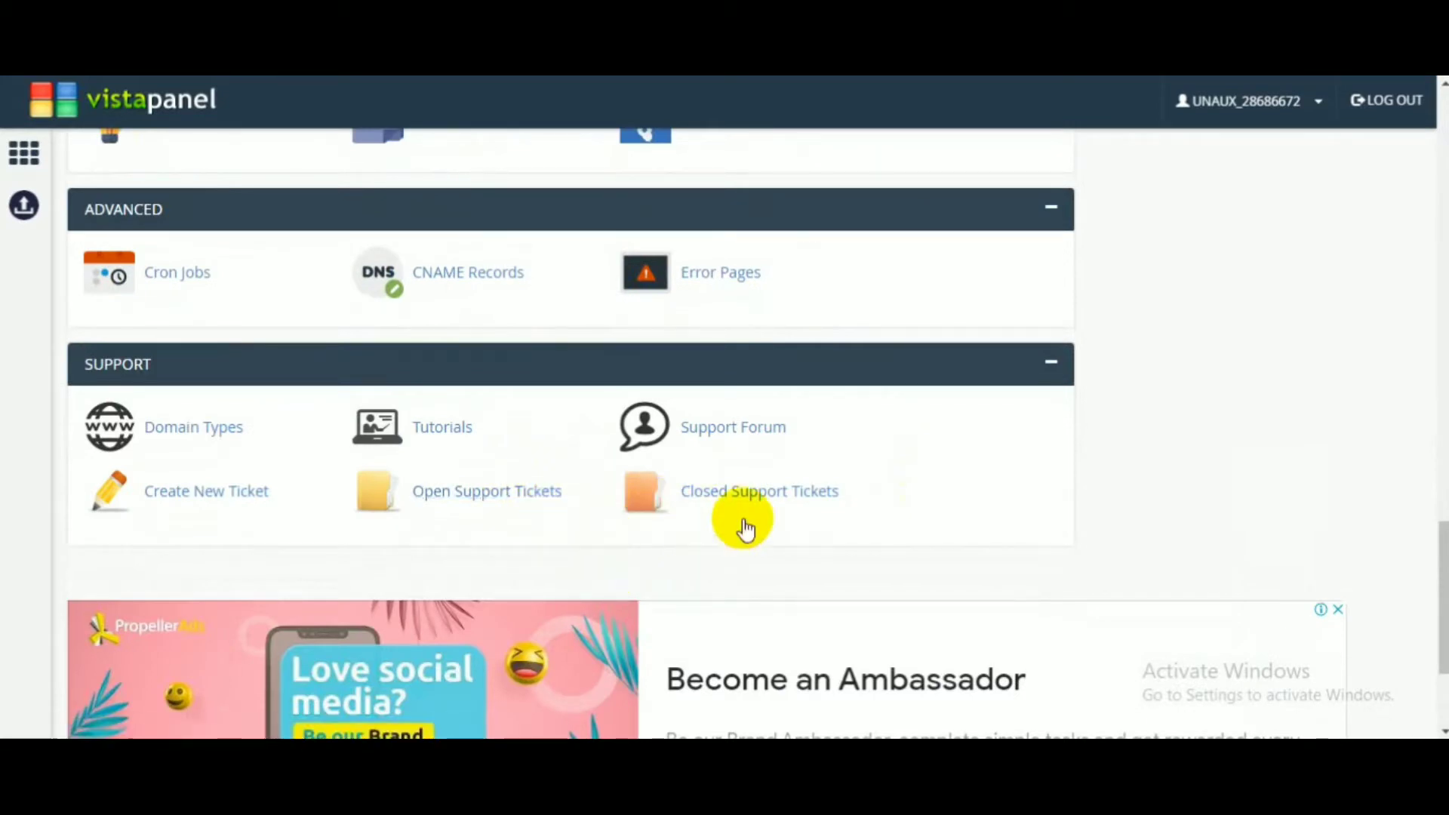
scroll(664, 453, up, 2)
scroll(518, 346, down, 3)
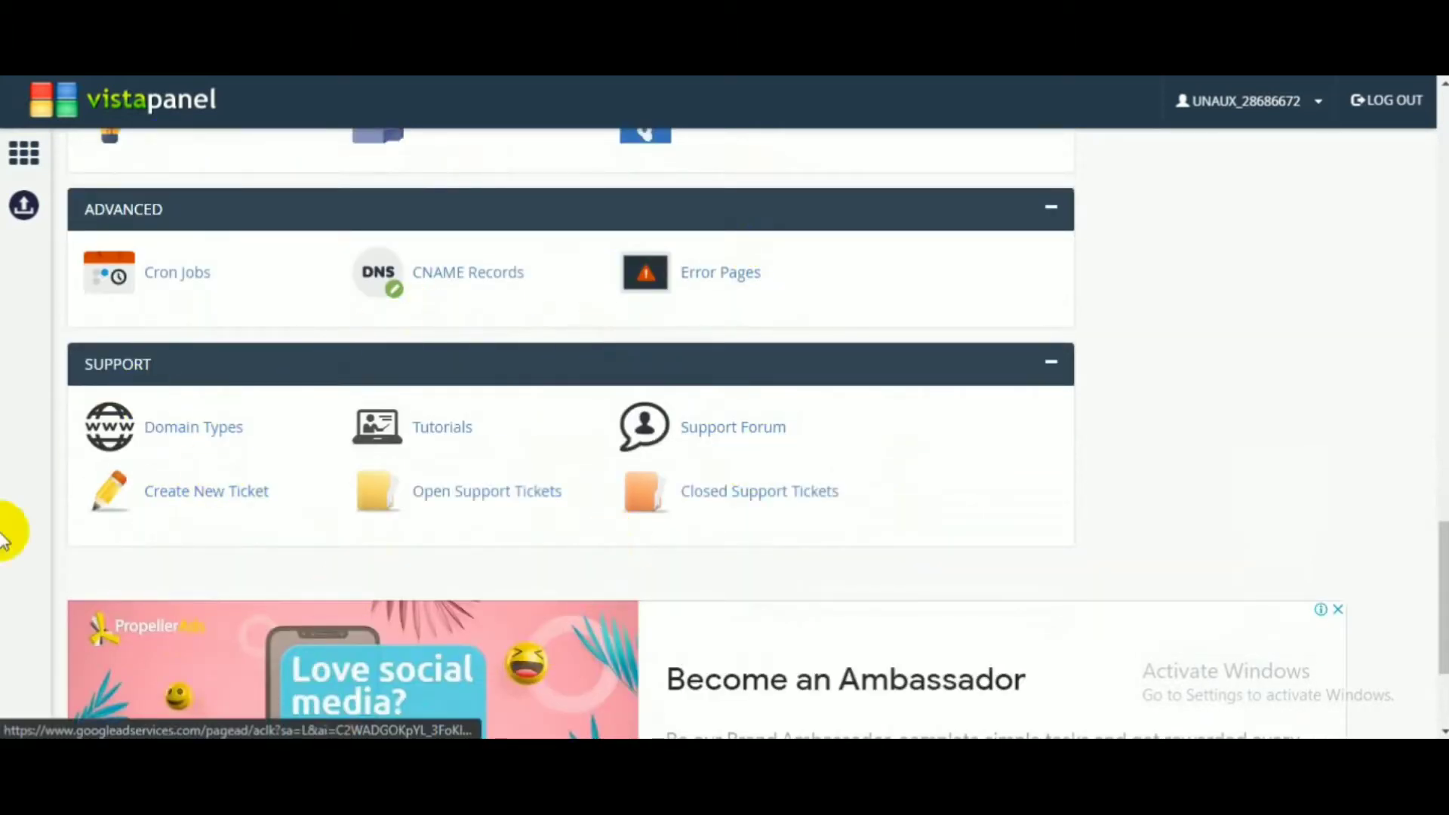
scroll(254, 419, down, 3)
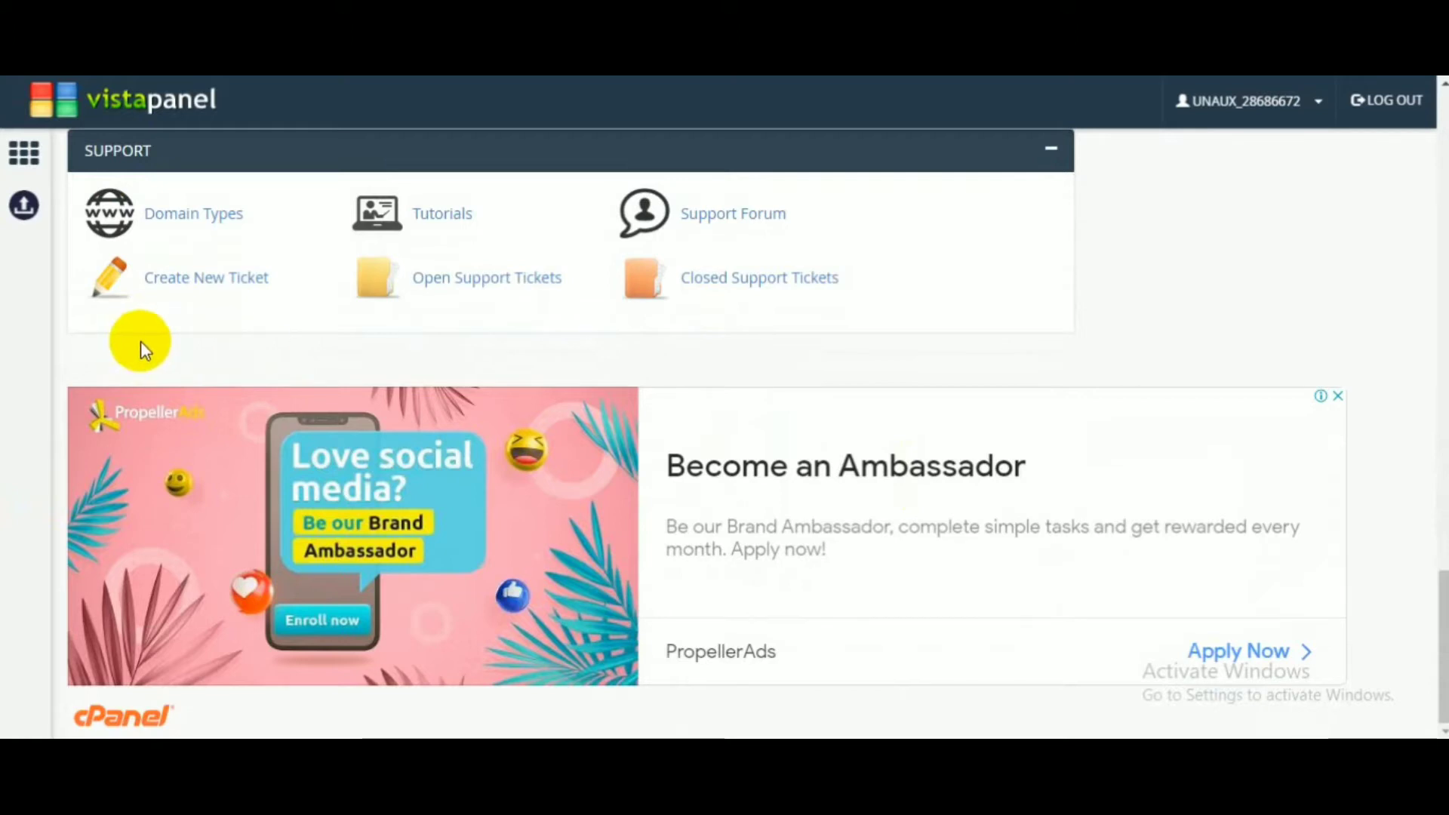
- Open the Softaculous Apps Installer and start a WordPress installation
scroll(141, 341, up, 5)
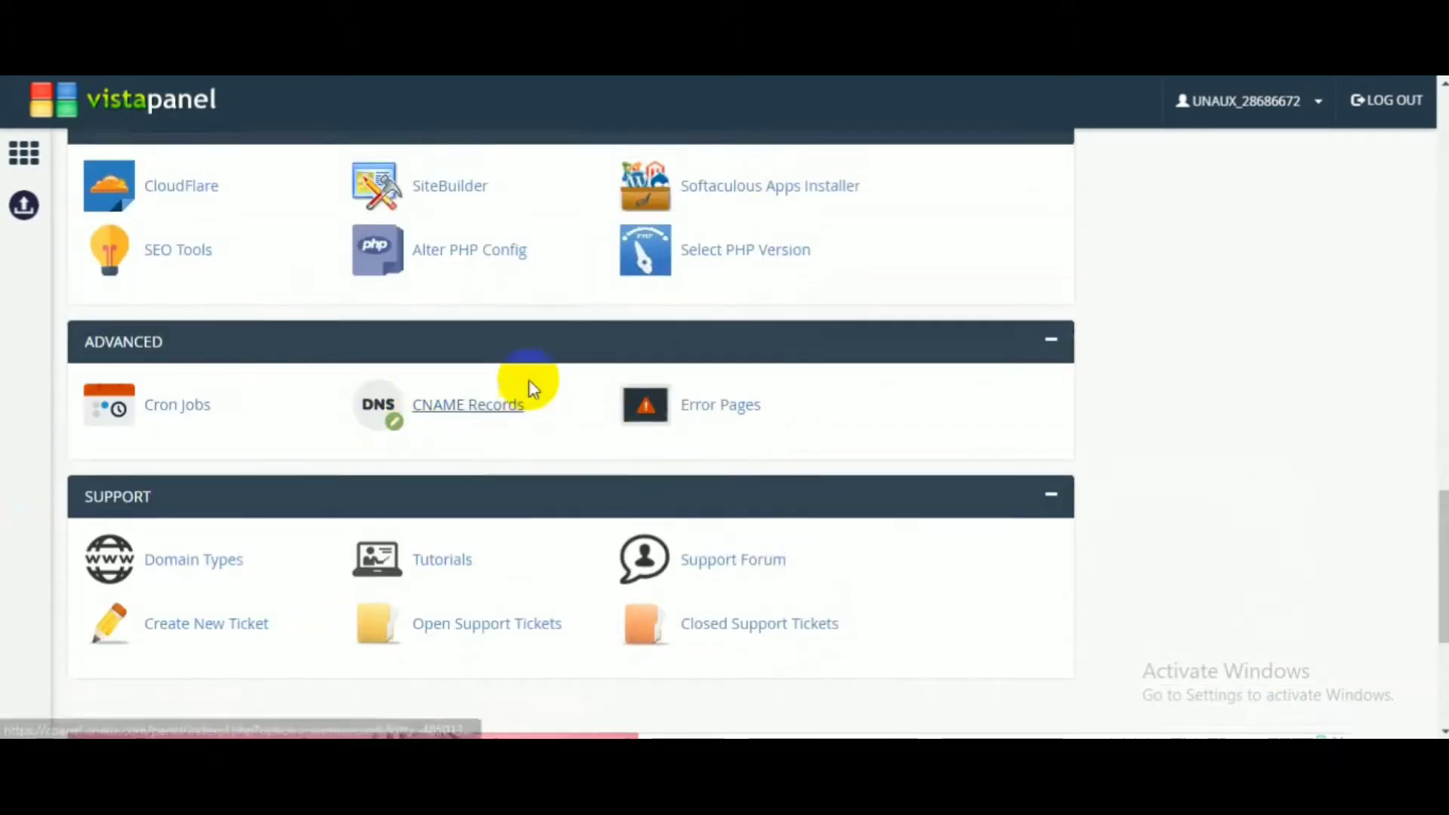
scroll(533, 389, up, 1)
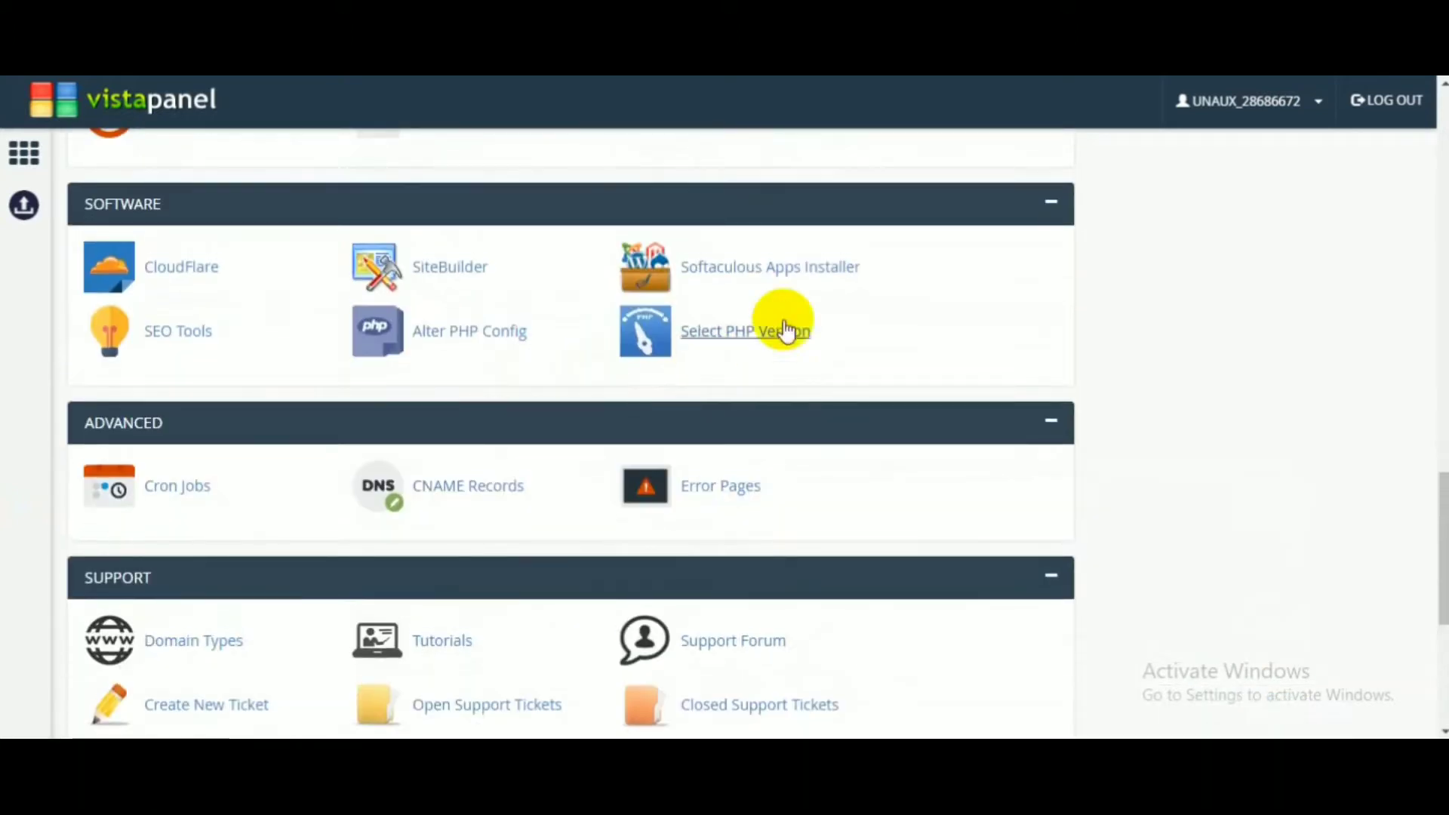
click(789, 268)
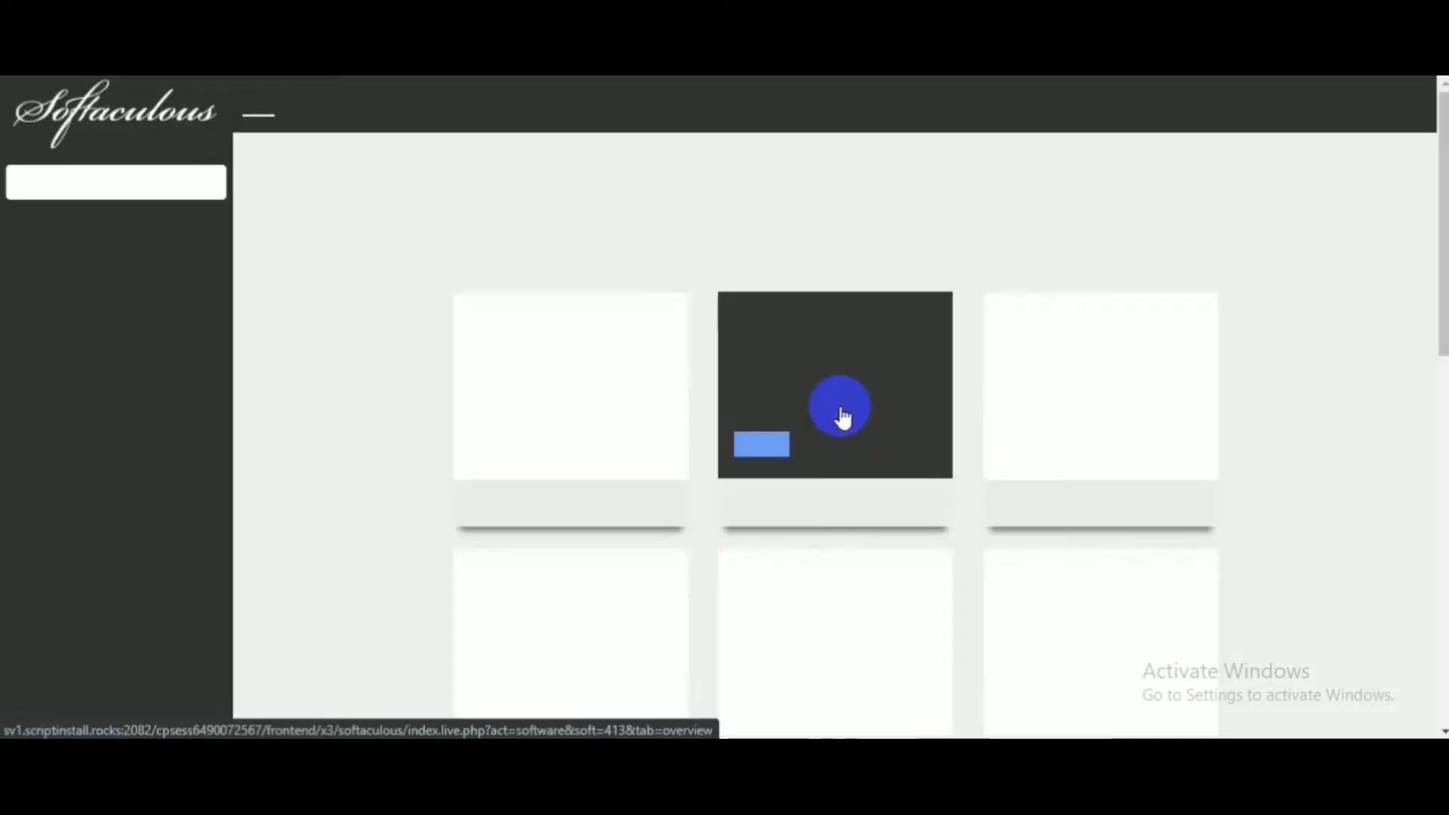
click(494, 445)
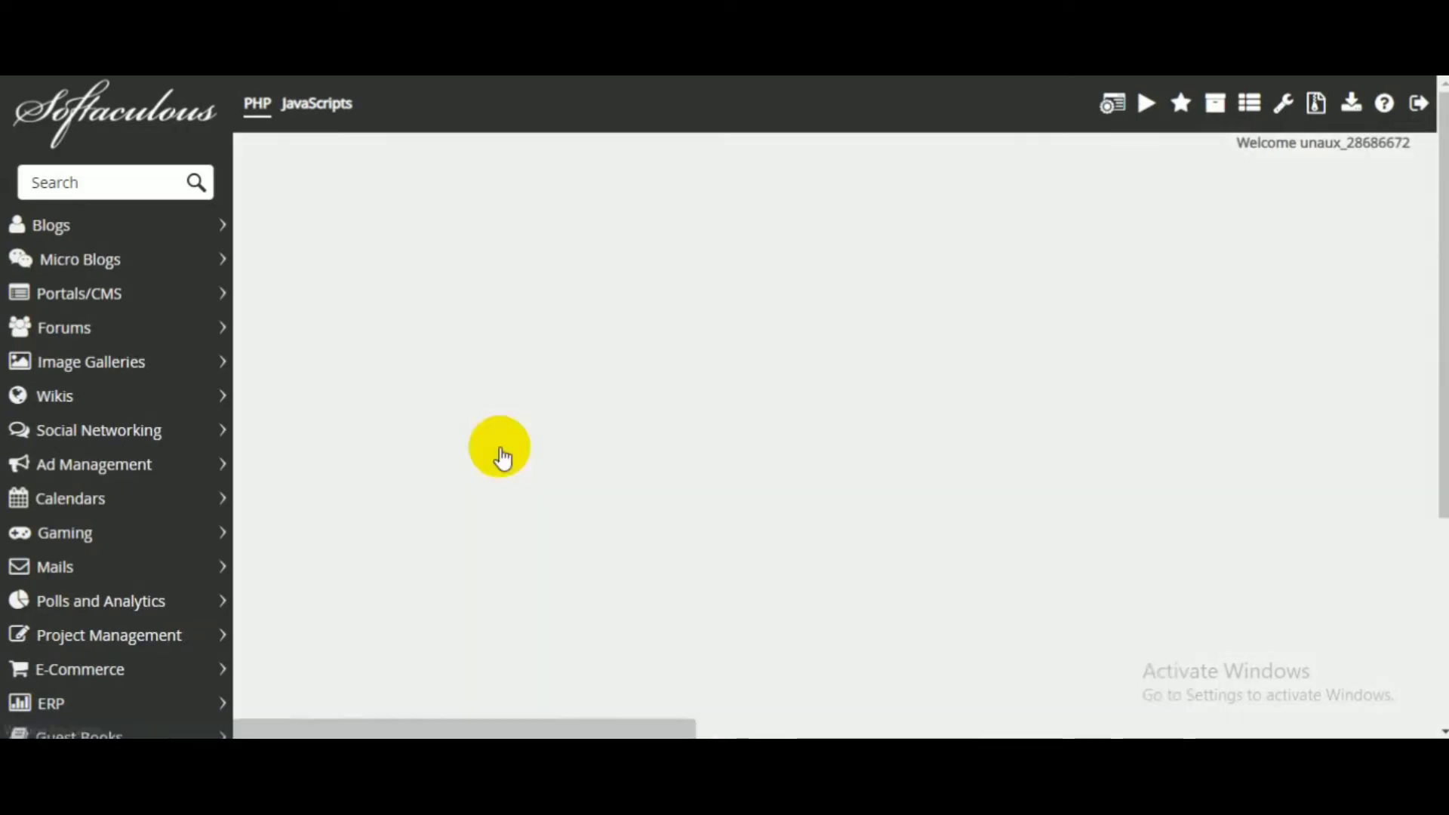
- Review the WordPress software setup and check the available protocols for the installation URL
scroll(847, 463, down, 1)
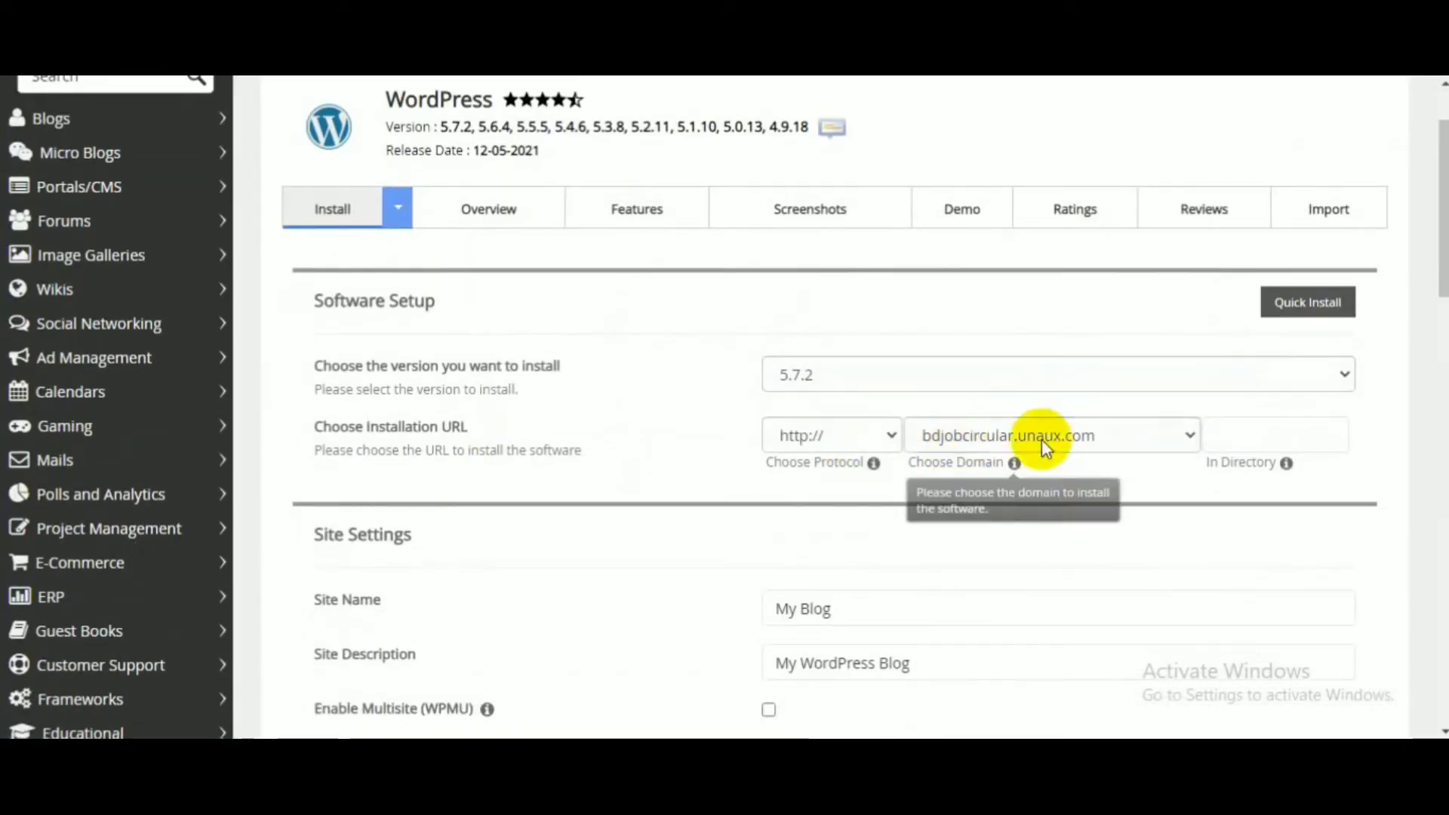
scroll(837, 385, down, 1)
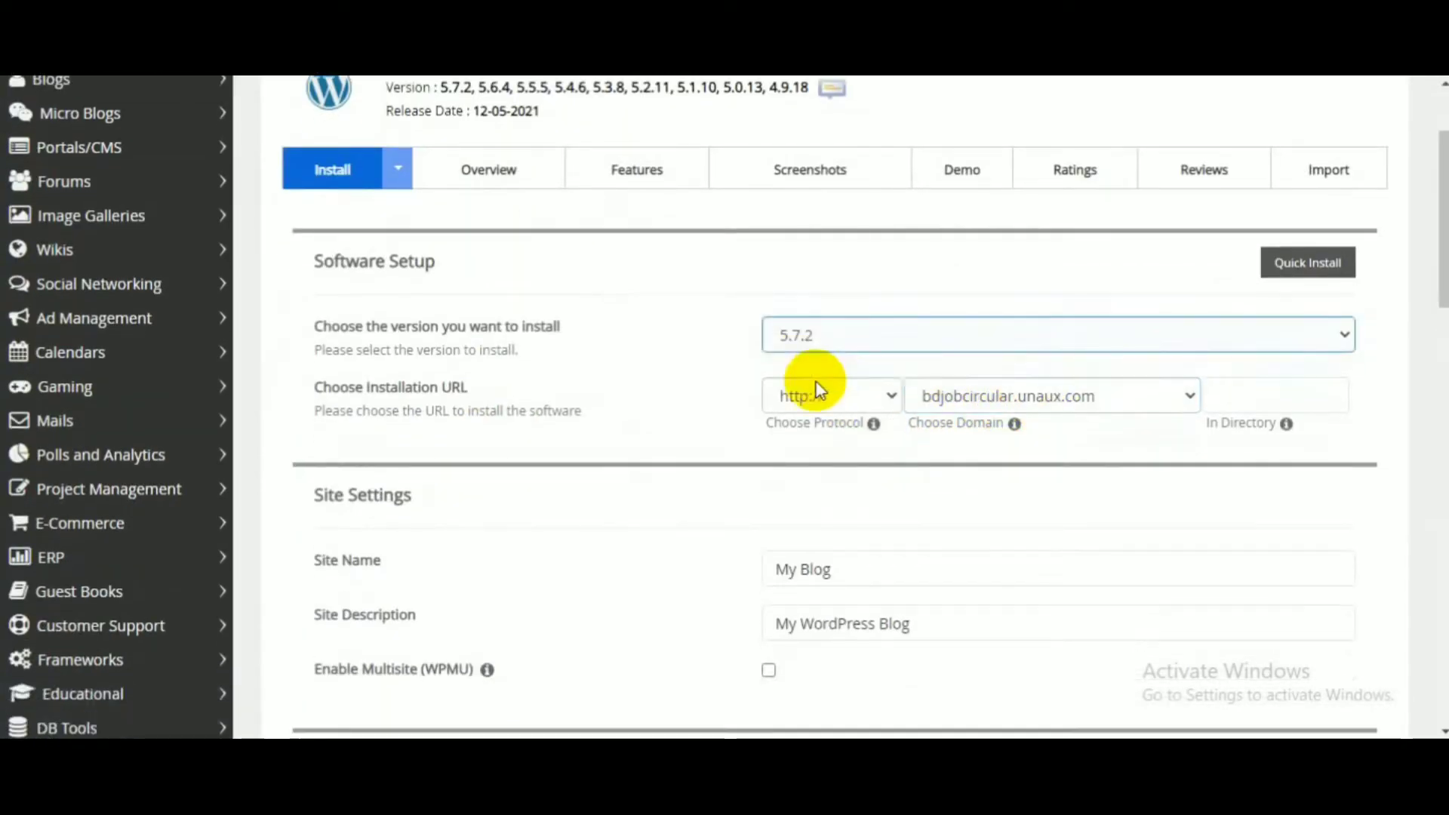
click(858, 332)
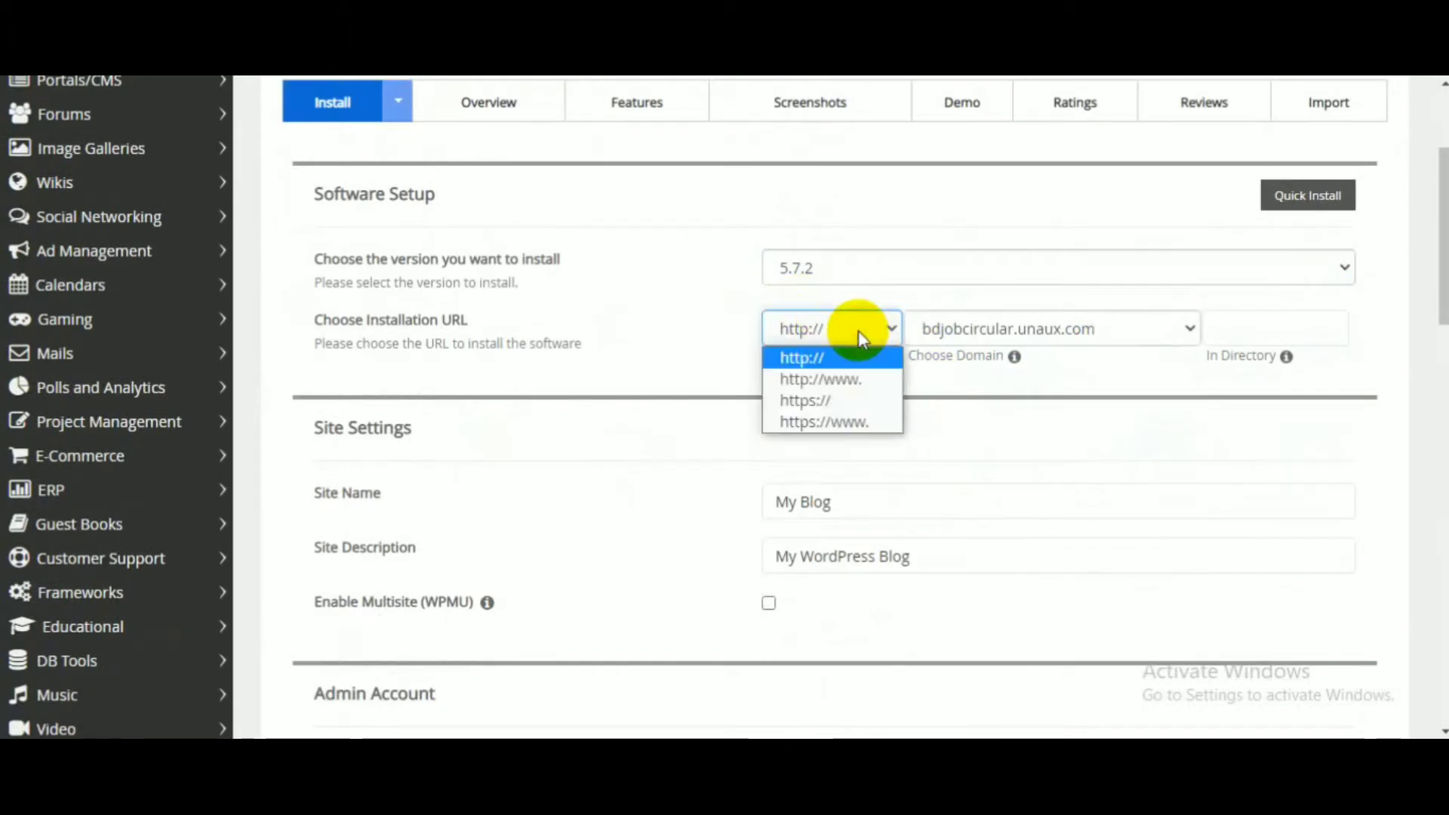
click(685, 362)
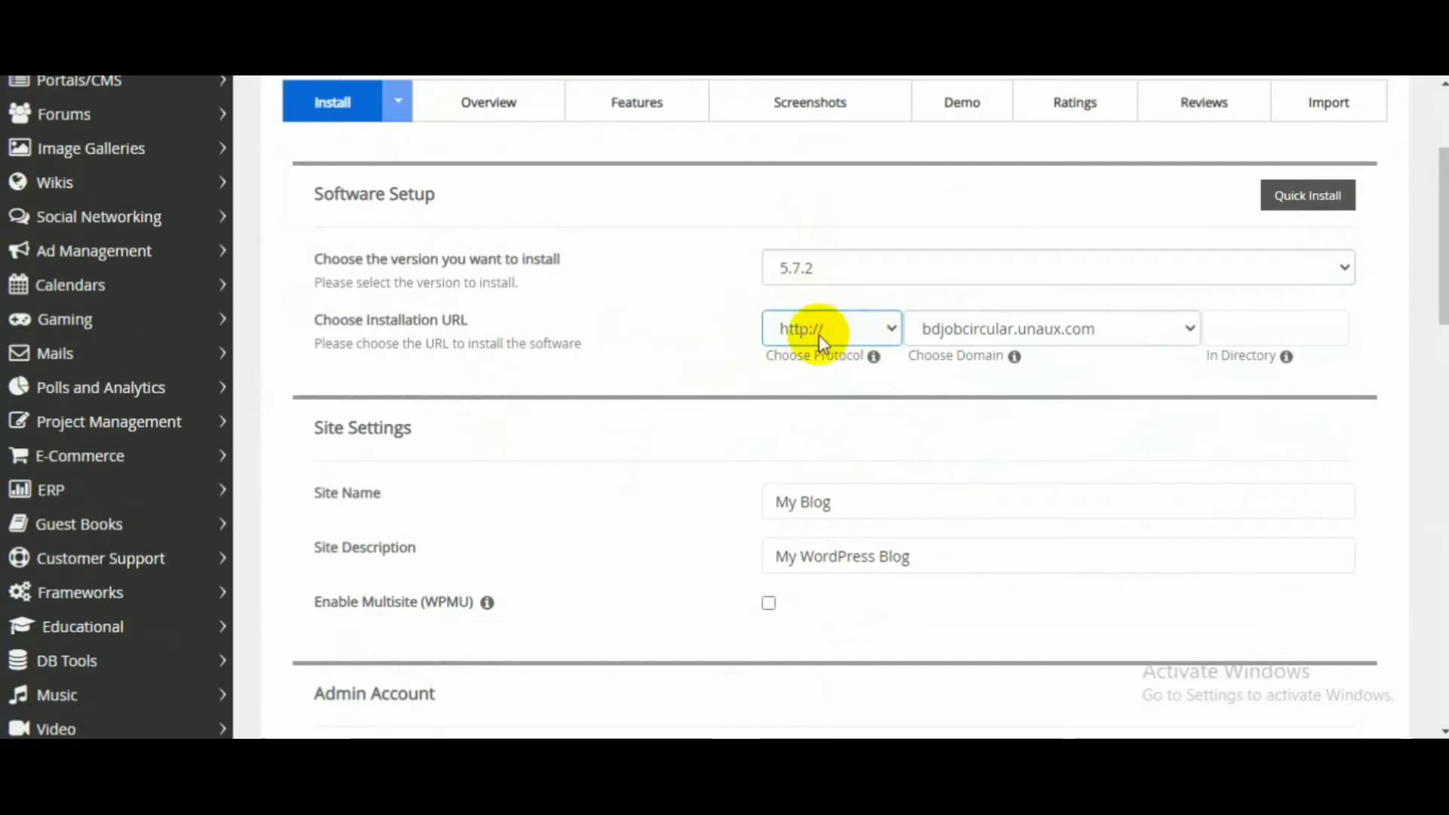
- Enter admin as the WordPress admin username
scroll(736, 370, down, 1)
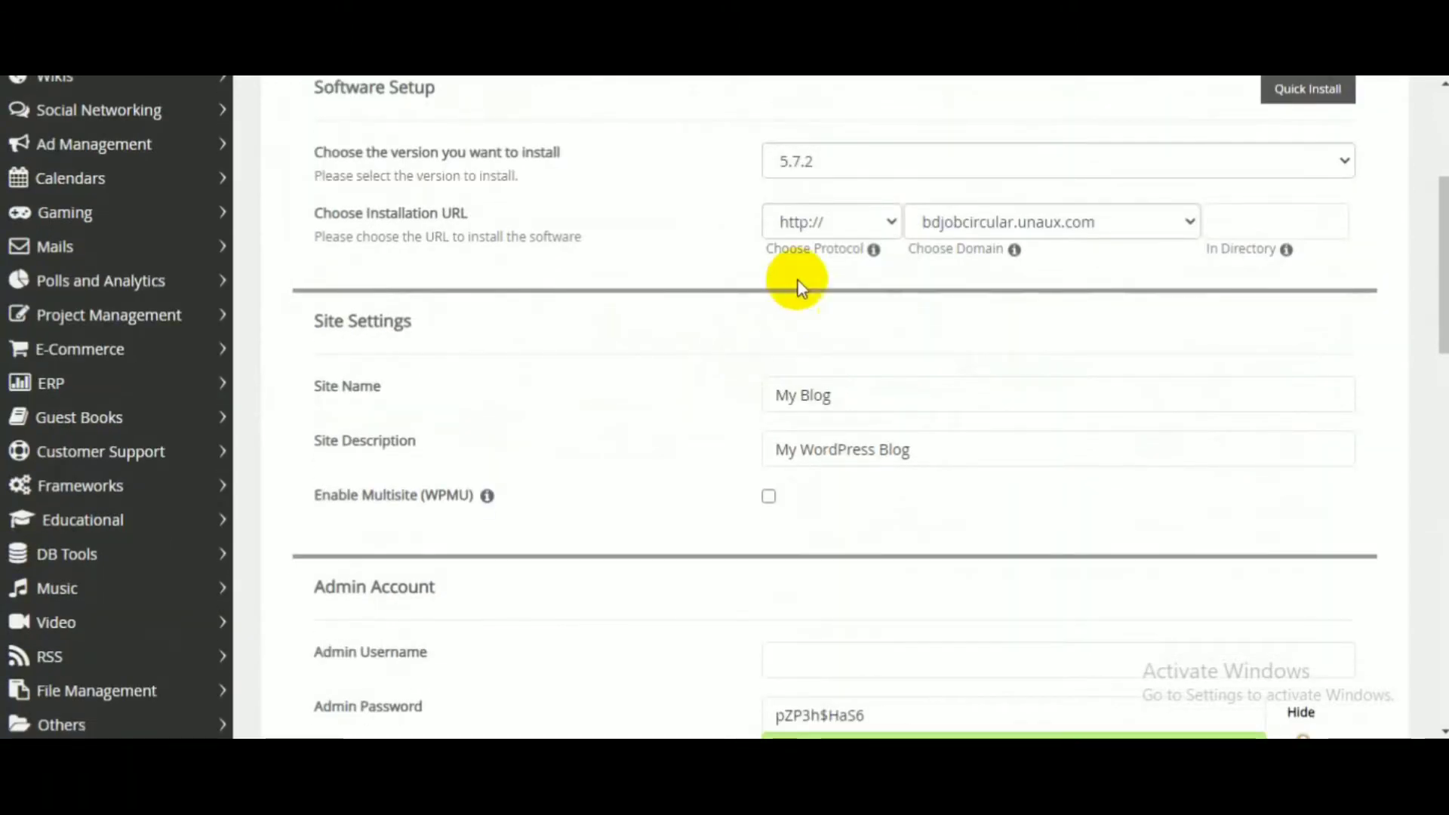
scroll(847, 388, down, 2)
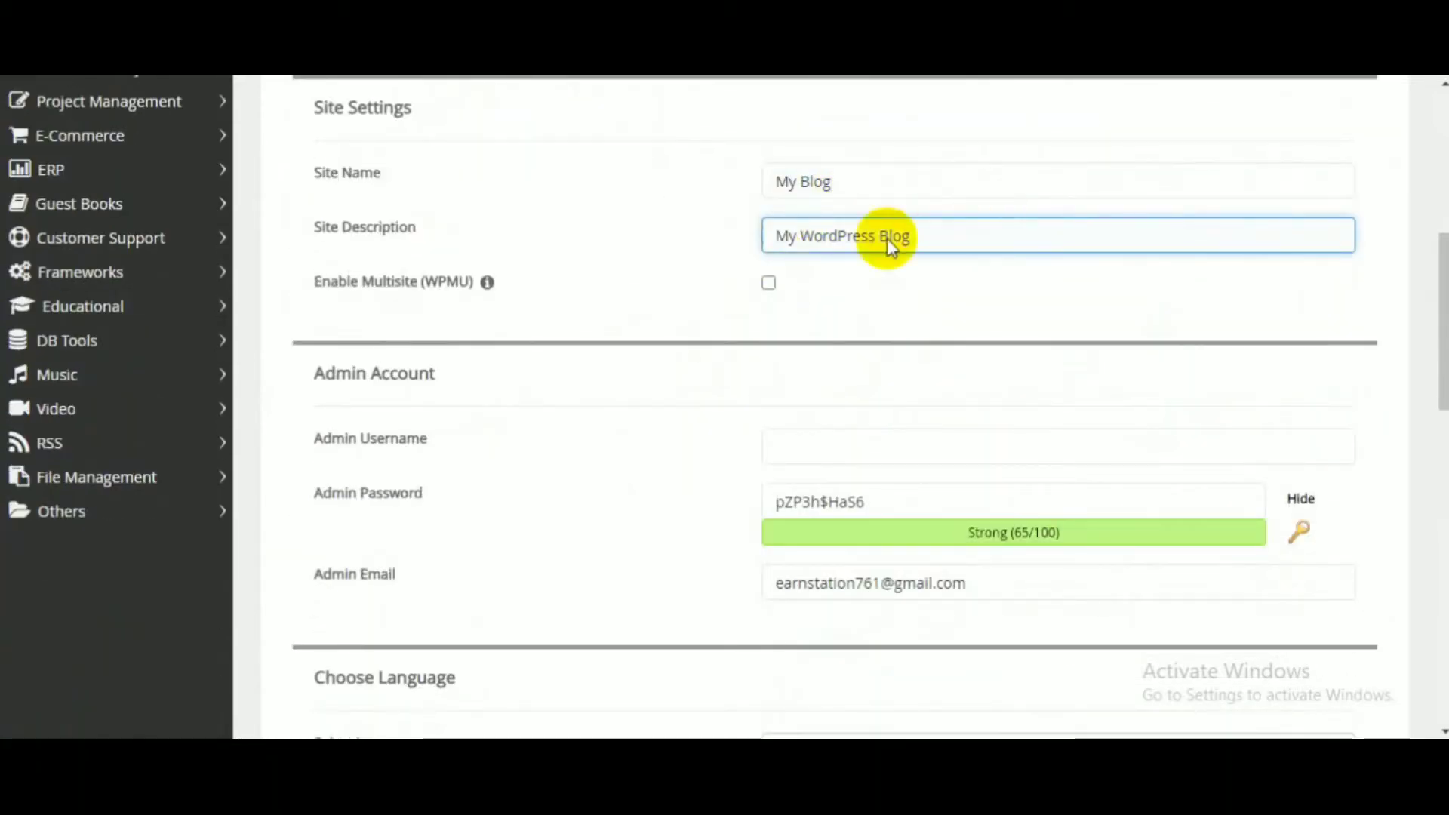
click(845, 444)
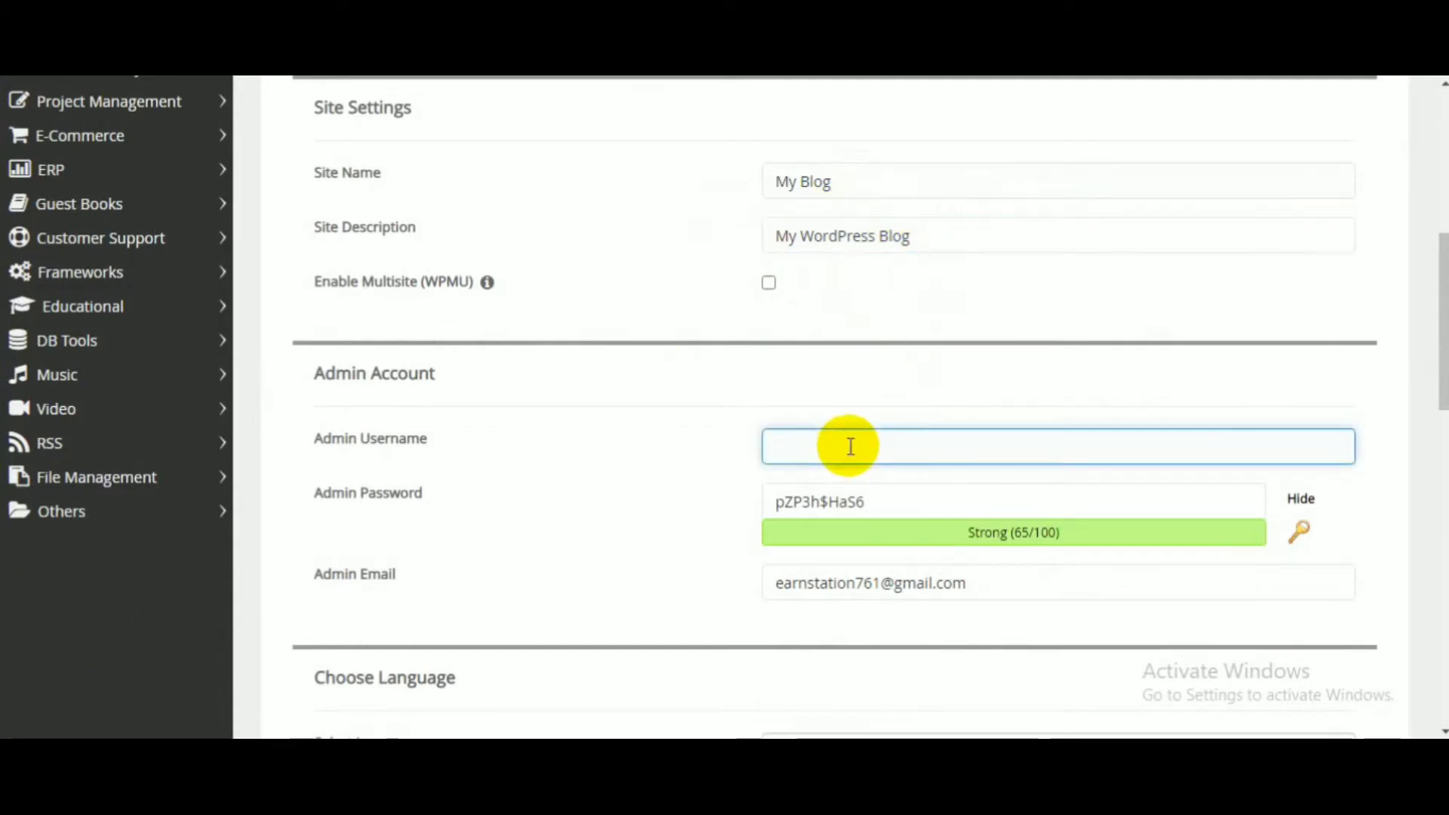
text(adm)
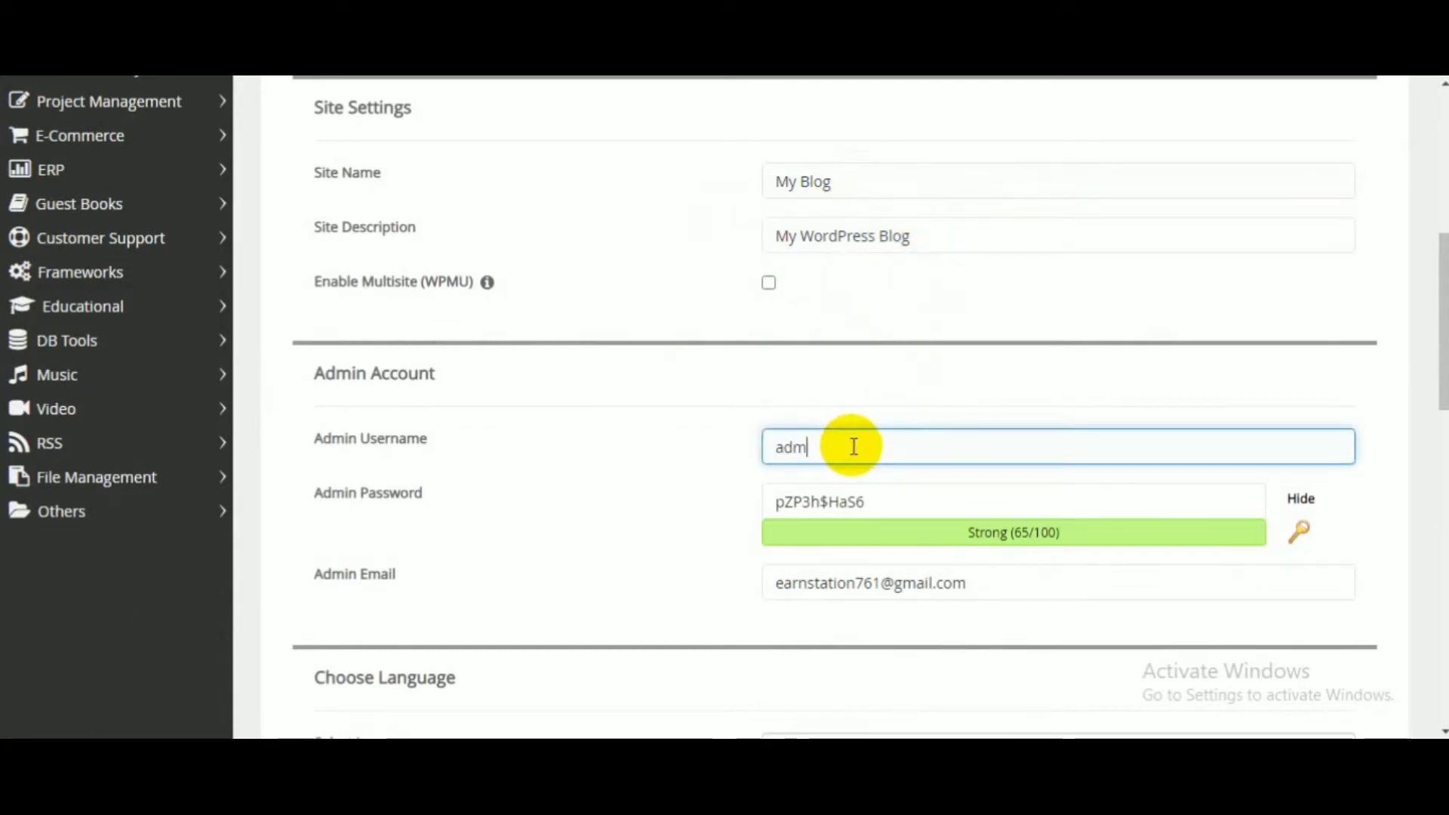
text(in)
- Copy the generated admin password into the open Notepad document, replacing its existing text, and return to the WordPress installation form
click(835, 501)
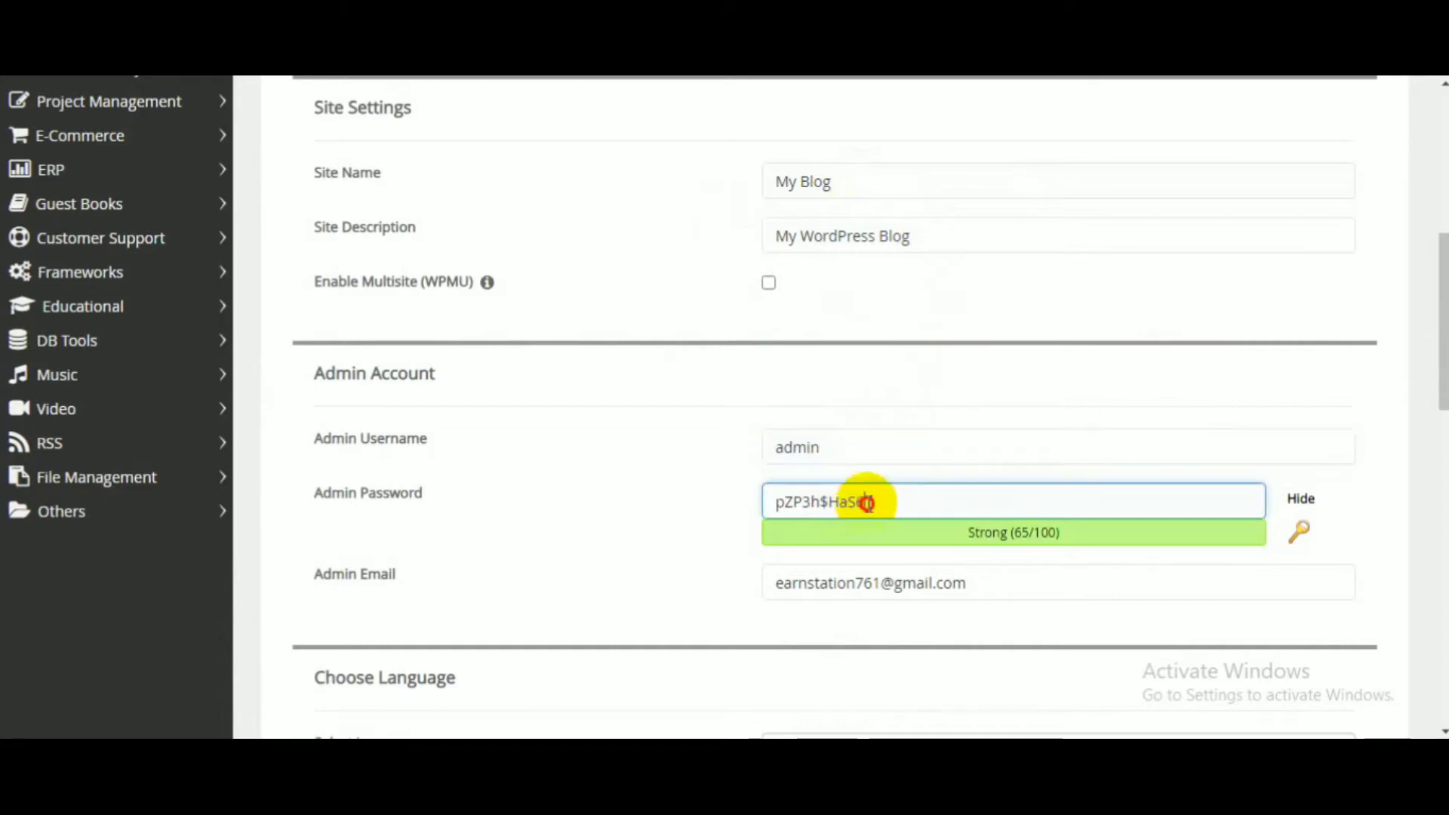
drag(867, 502, 763, 495)
right_click(822, 502)
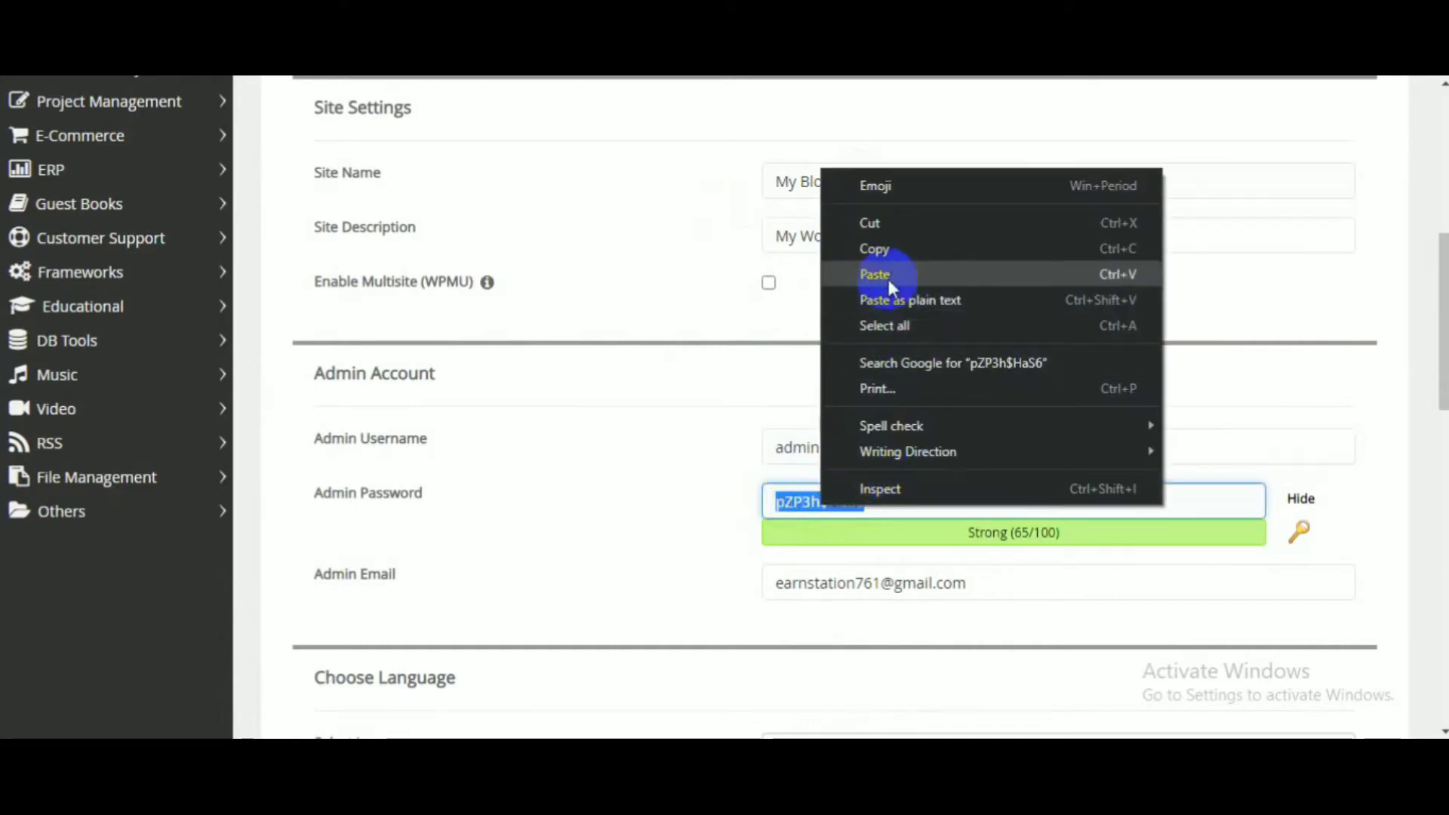
click(890, 249)
key(alt+Tab)
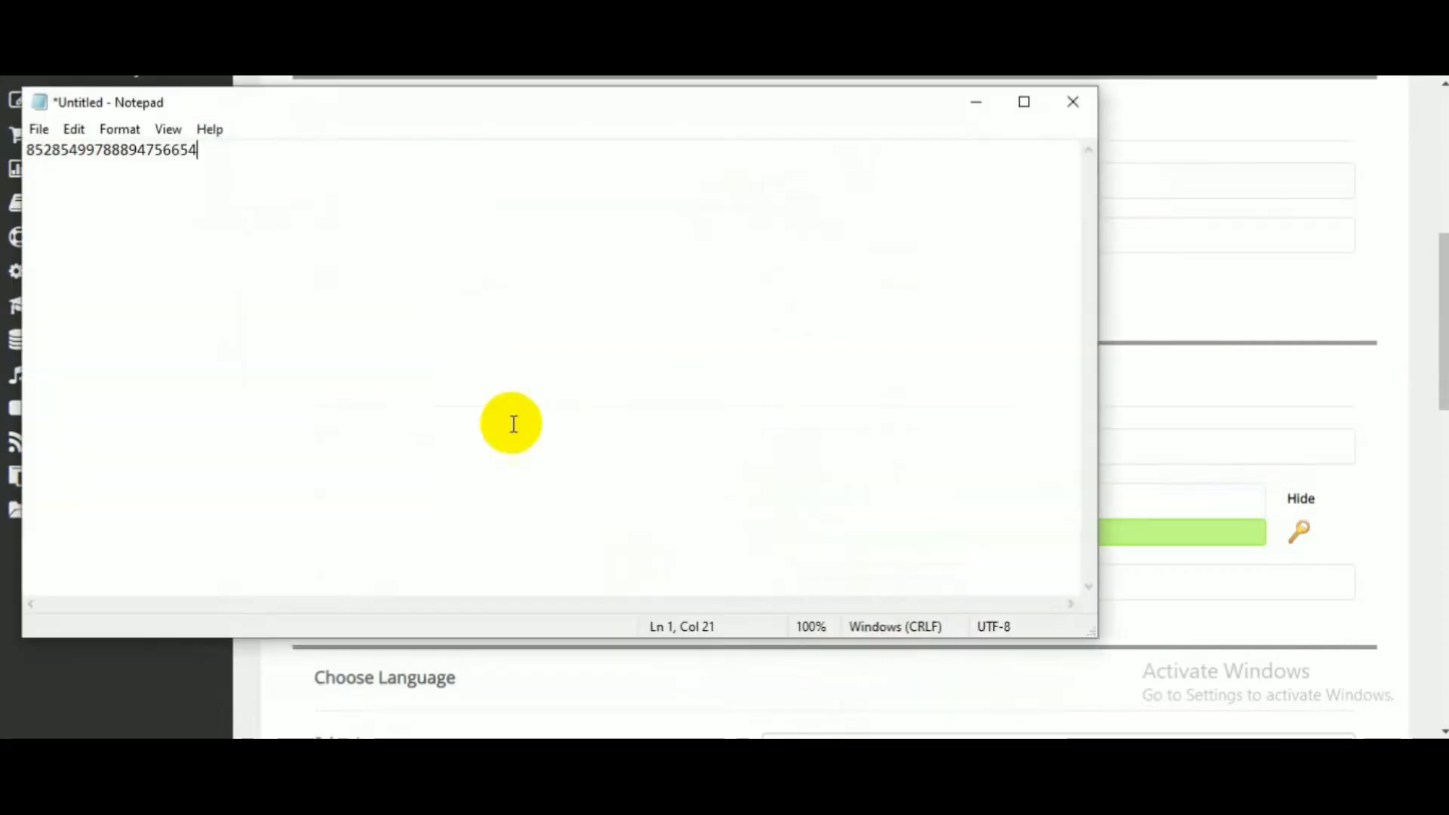
key(ctrl+a)
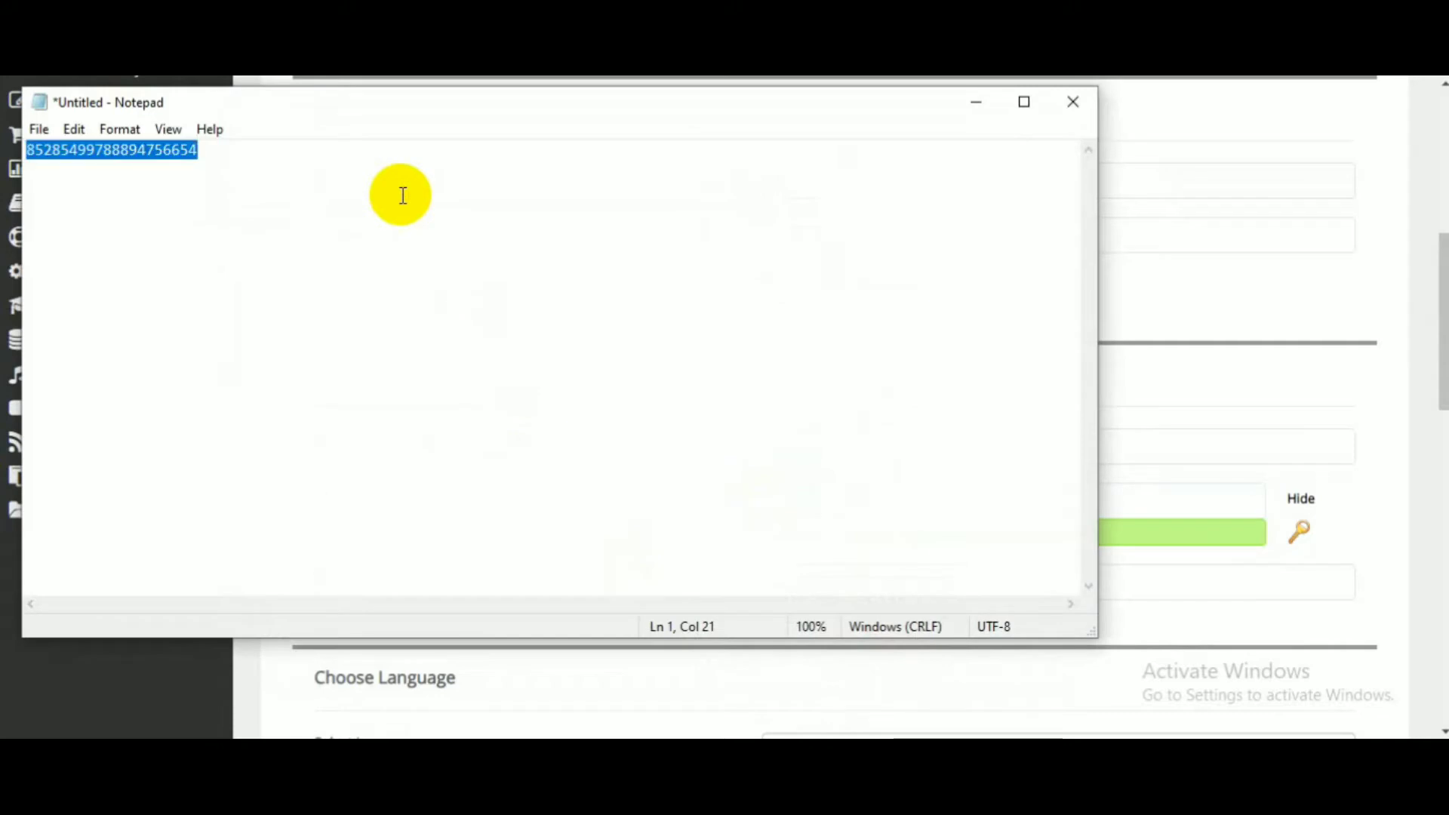
key(ctrl+v)
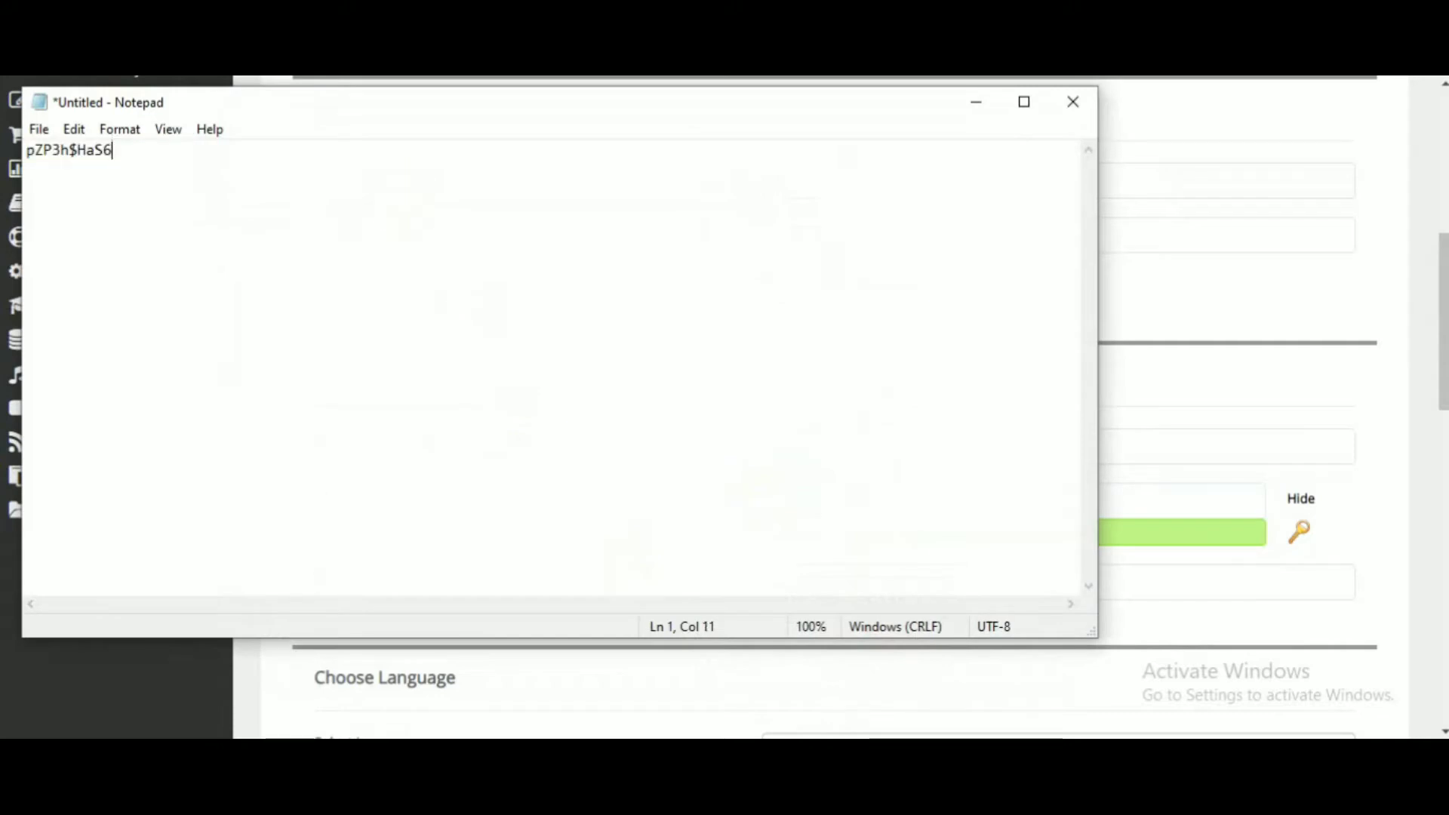
click(976, 102)
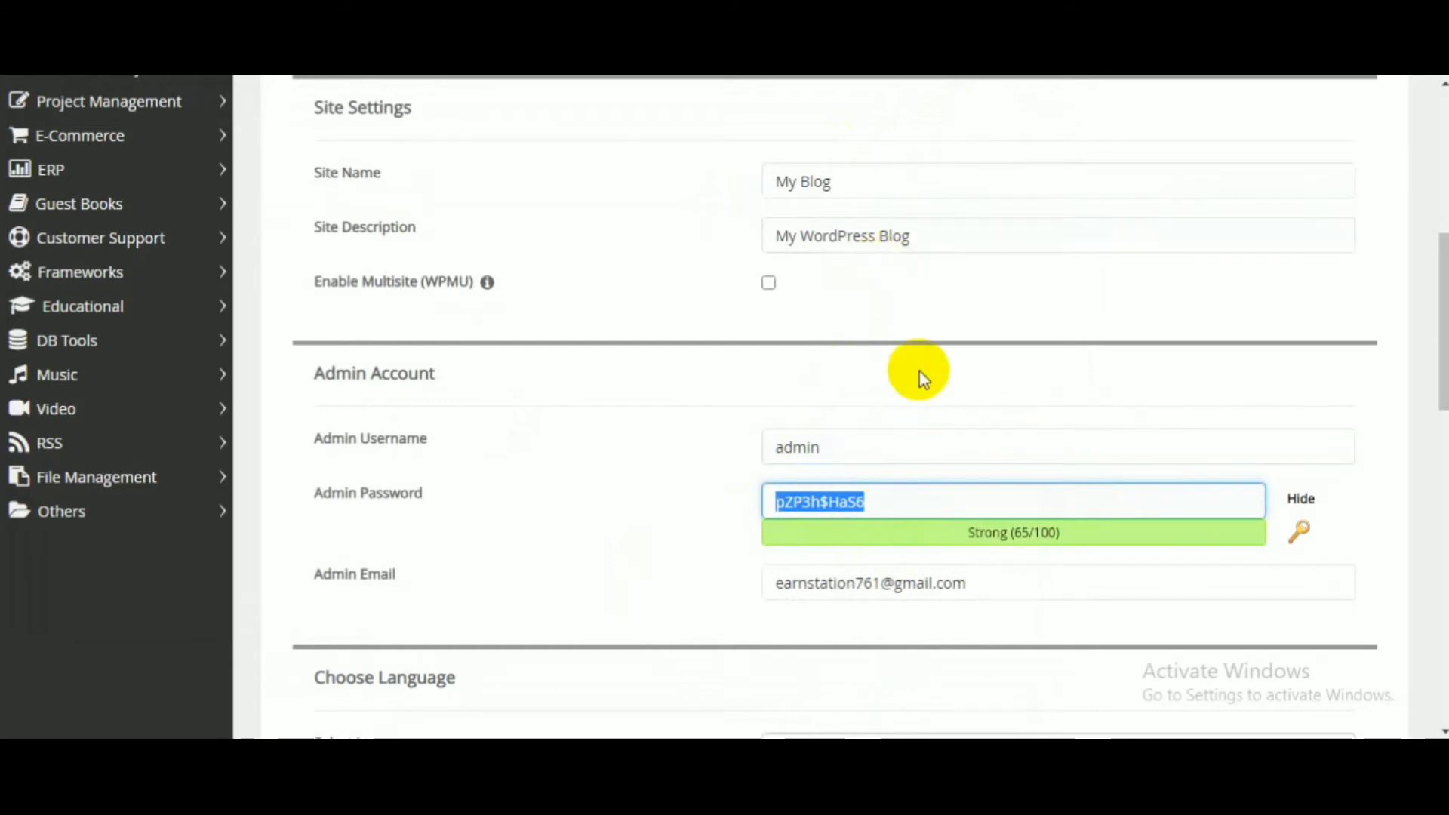
- Review the remaining installation settings, including language, plugins and themes, and check the admin email field
scroll(919, 372, up, 5)
scroll(891, 460, down, 12)
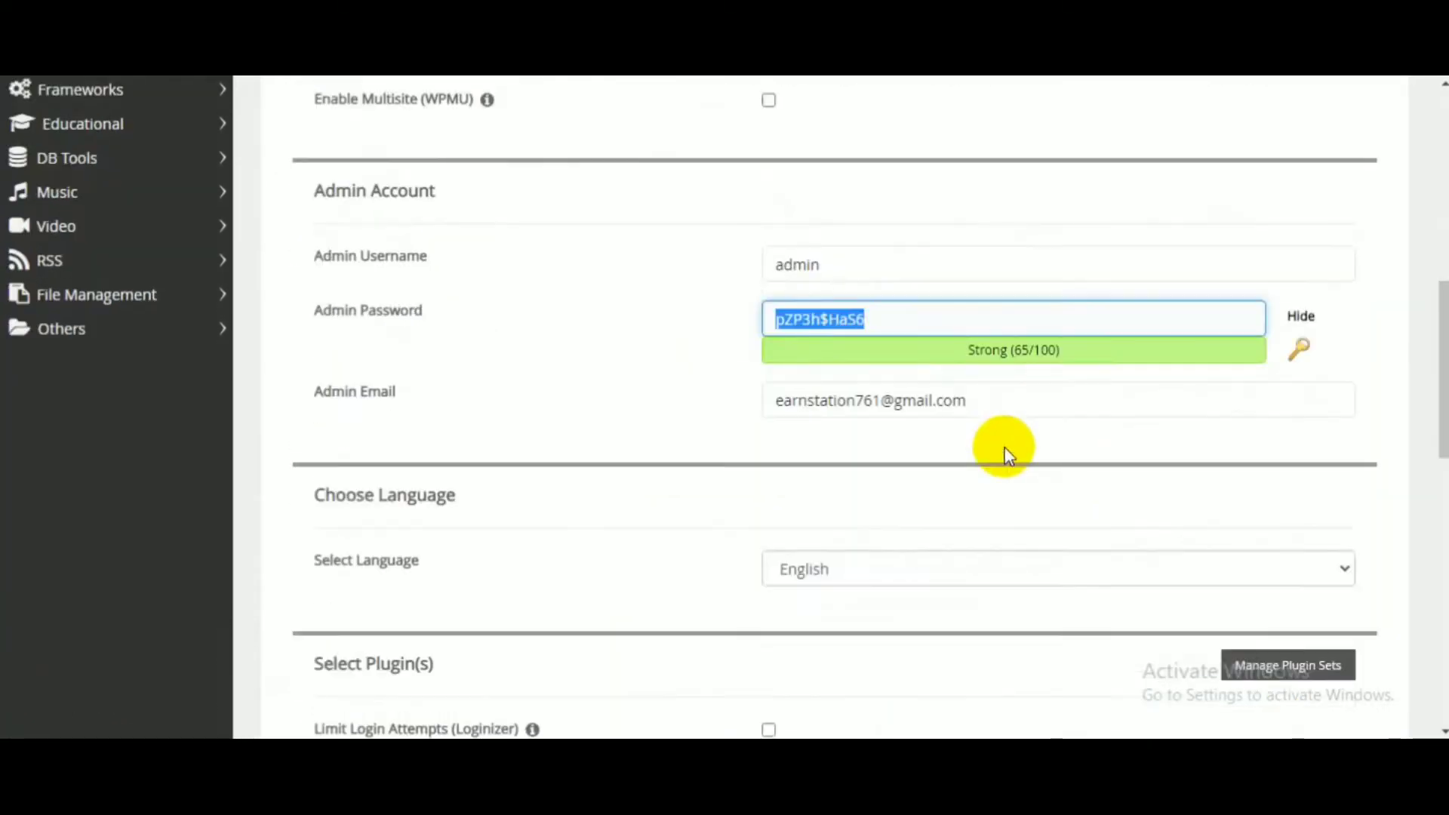
scroll(912, 528, down, 8)
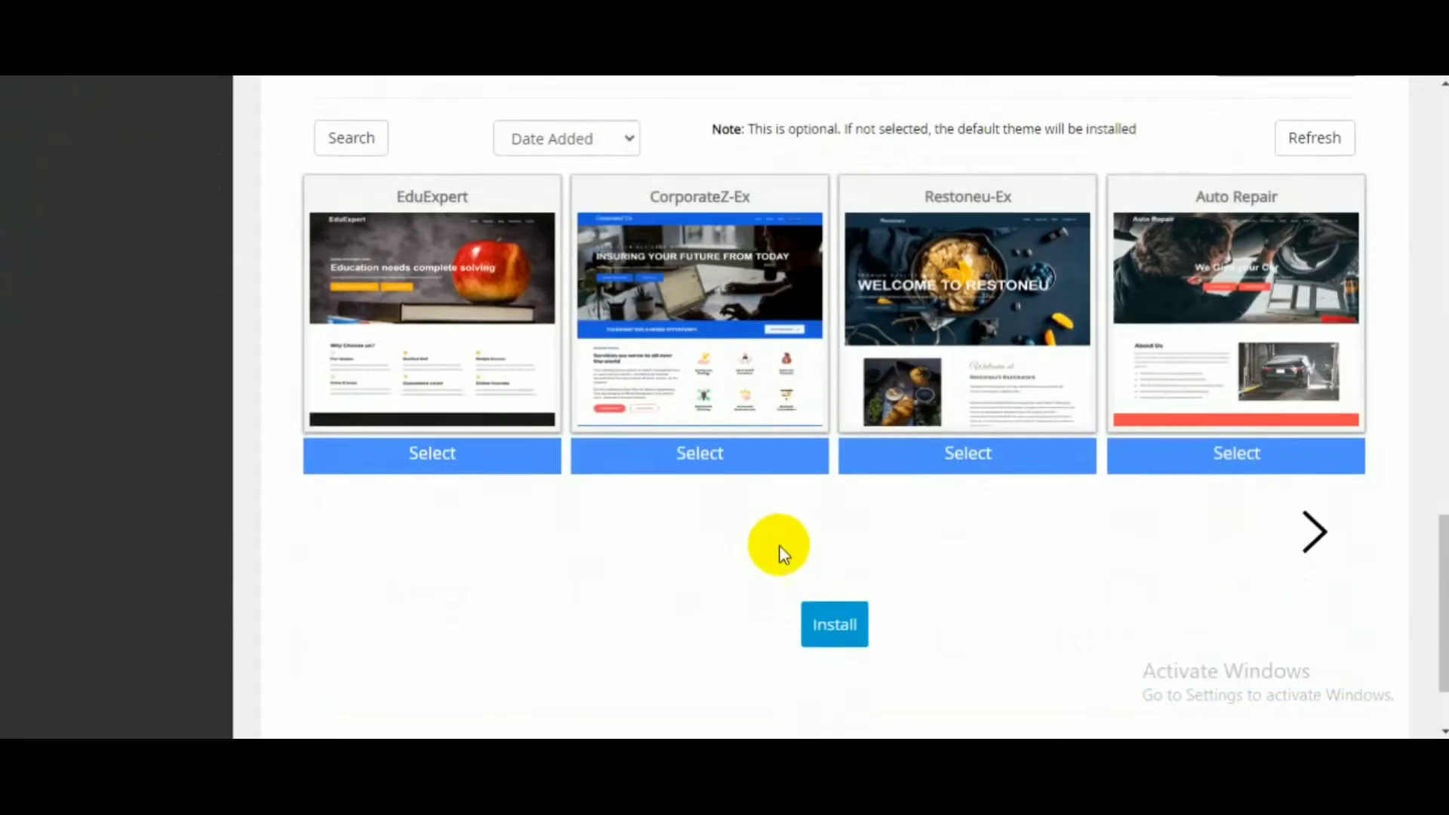
scroll(818, 585, up, 4)
scroll(811, 521, up, 8)
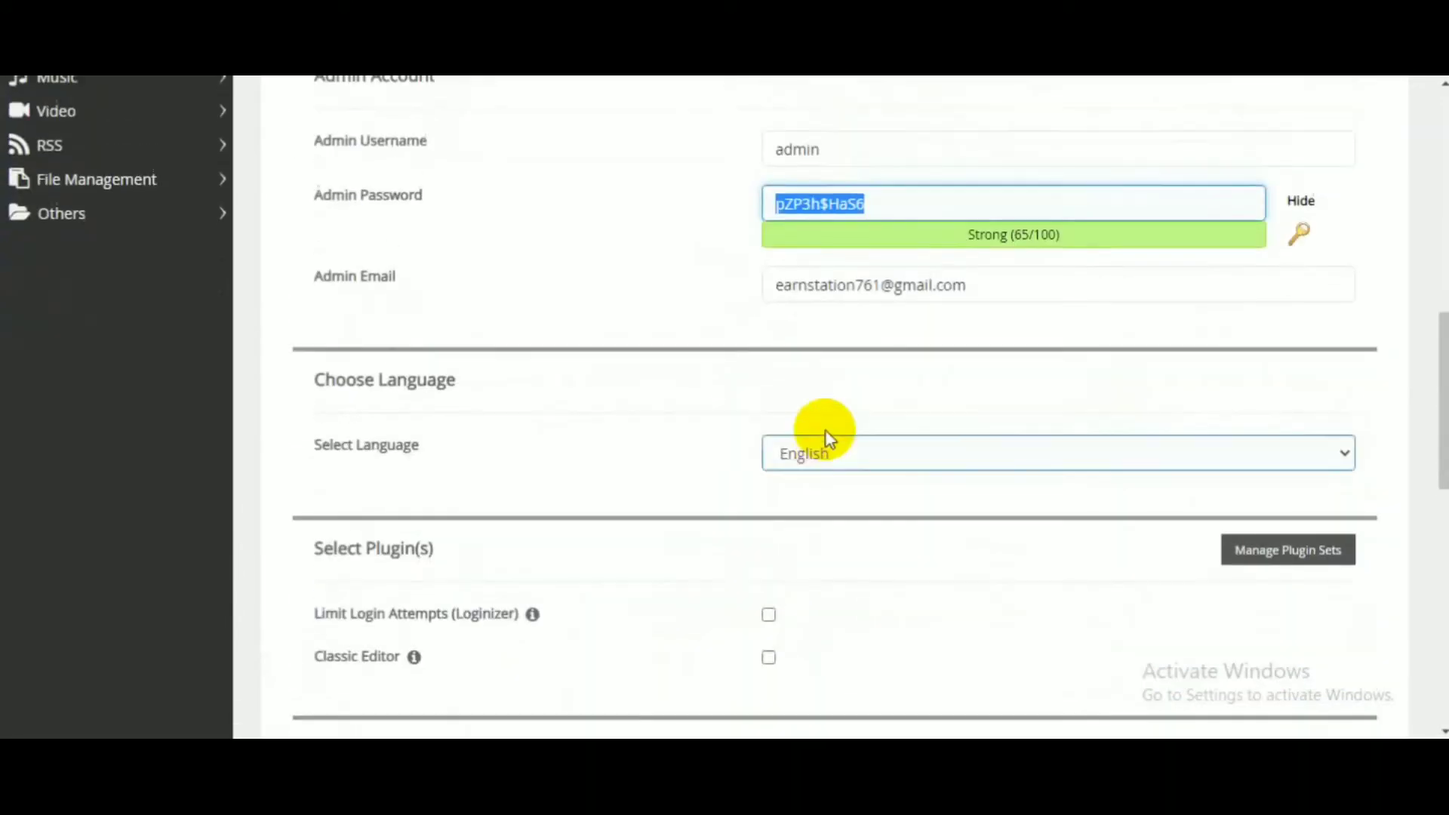
click(922, 358)
triple_click(918, 360)
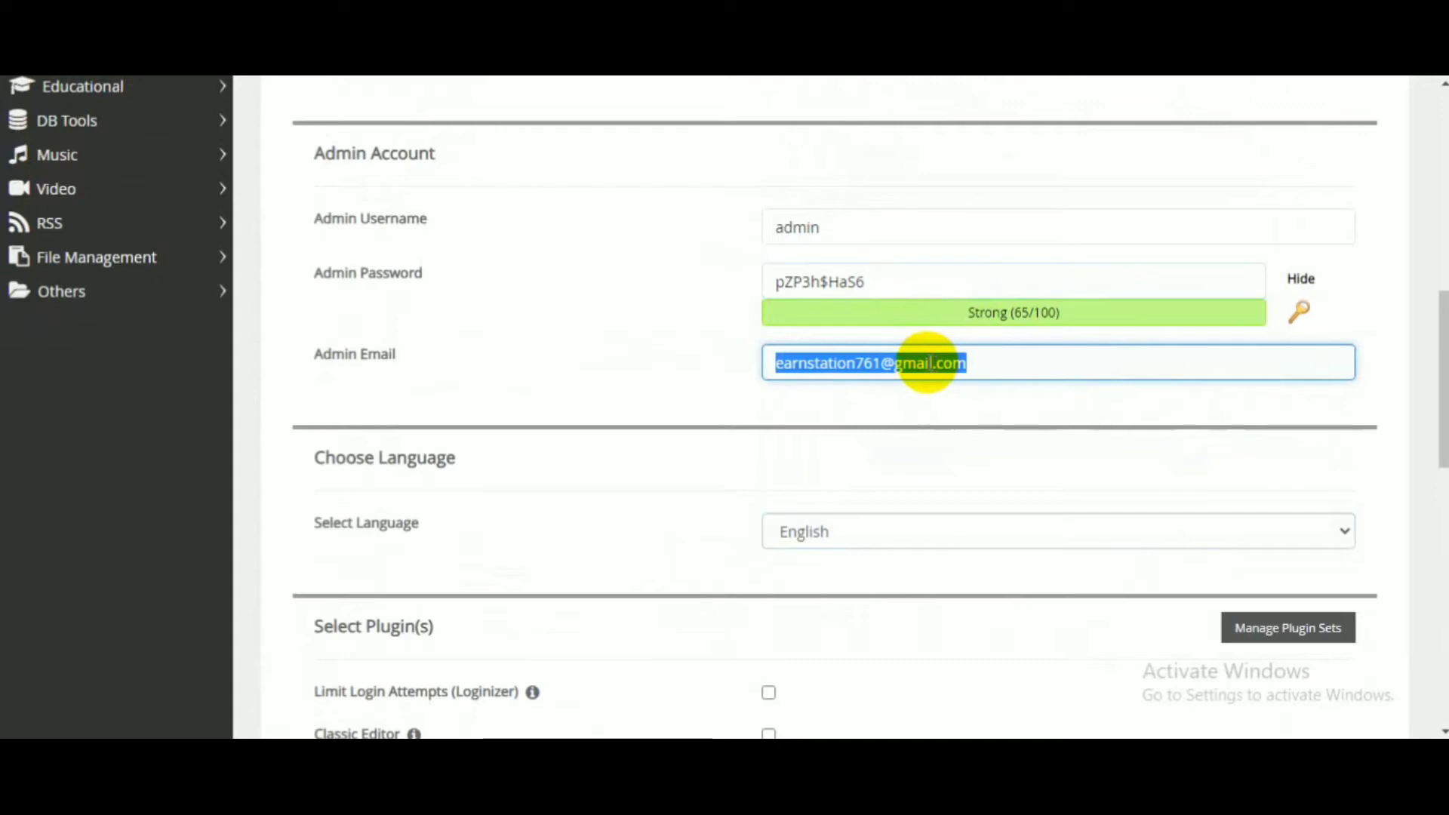
click(1003, 365)
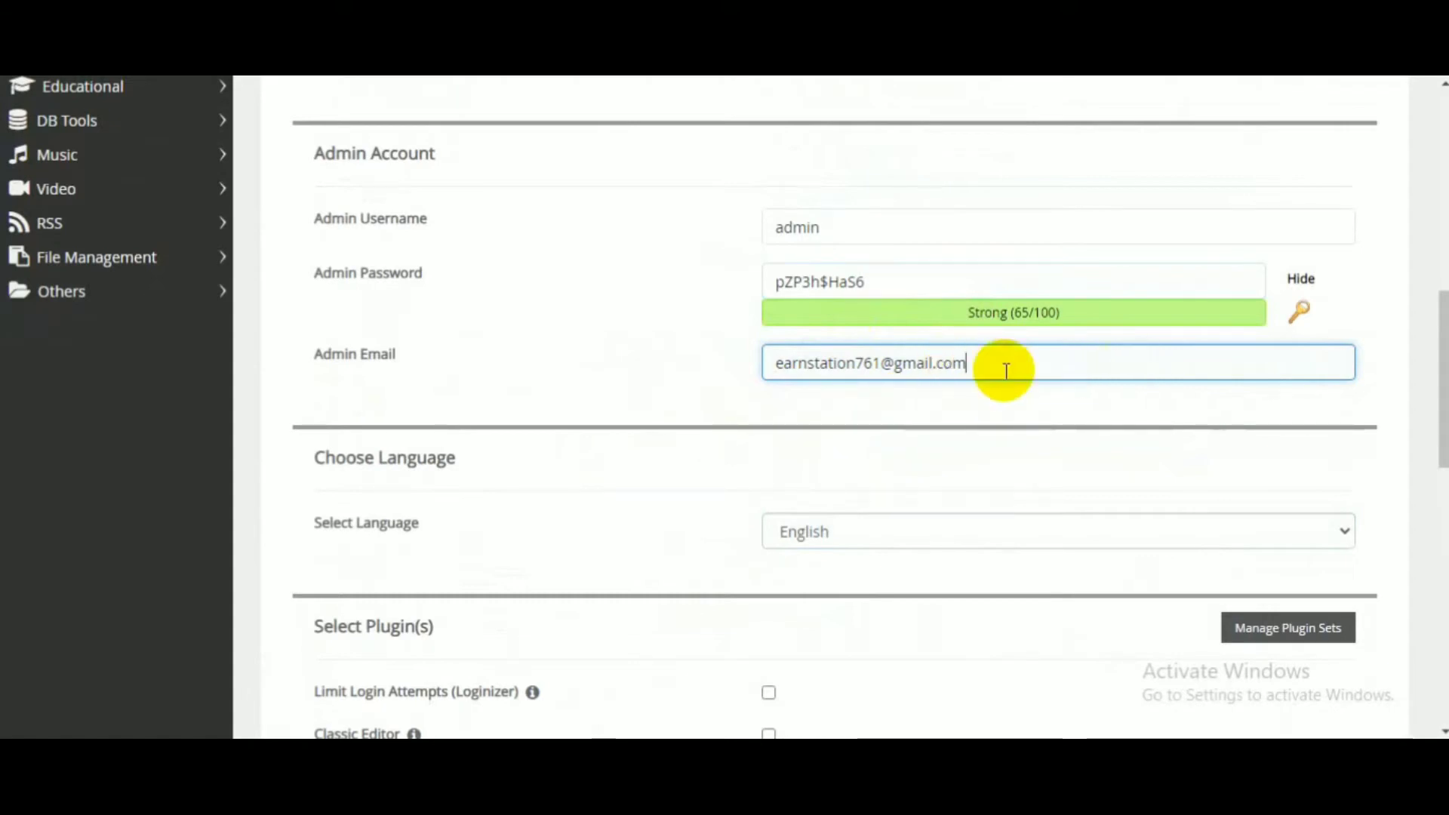
- Run the WordPress installation with the entered settings, leaving the optional theme unselected
drag(1003, 365, 672, 393)
click(668, 399)
scroll(960, 482, down, 10)
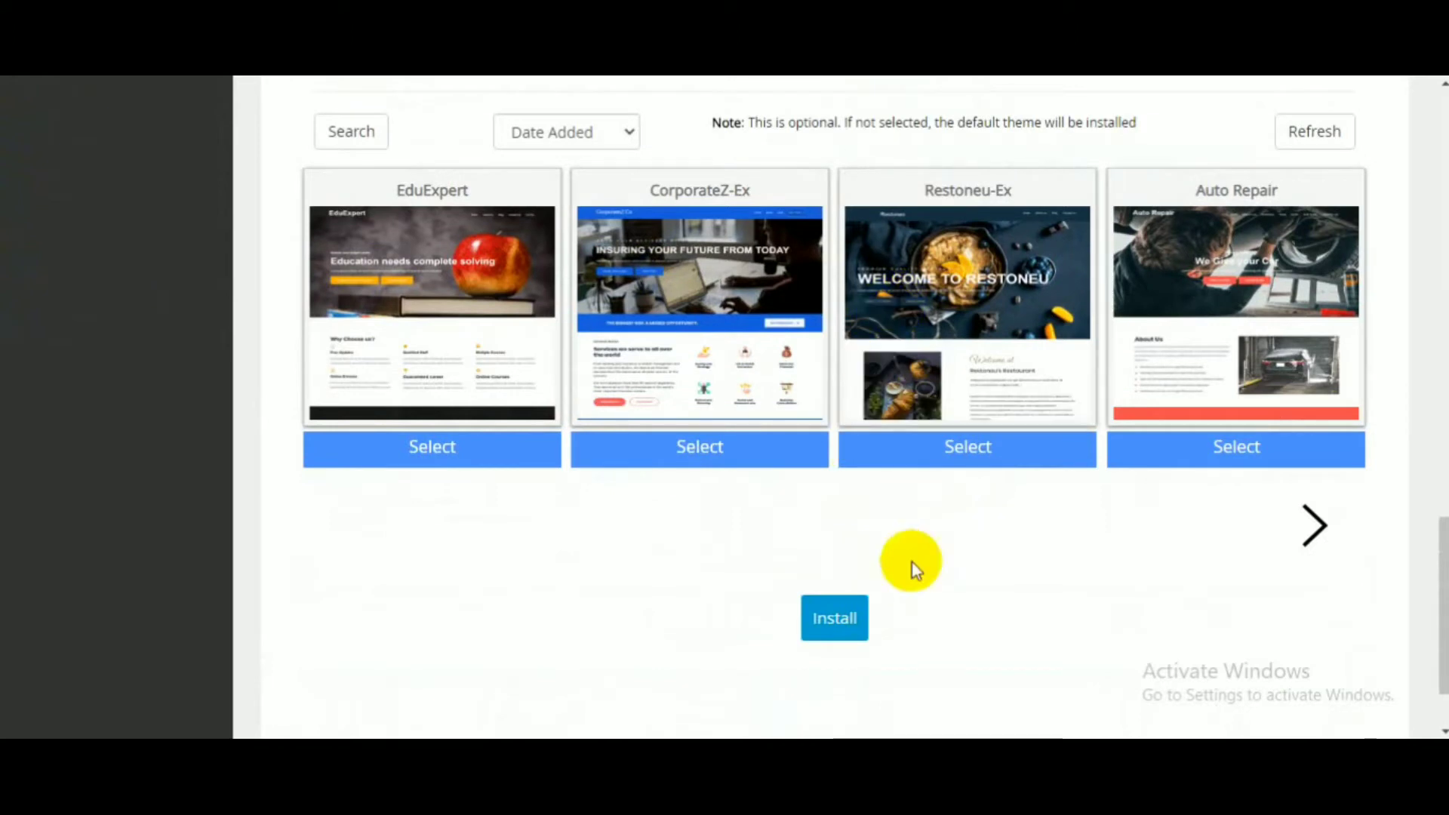
click(838, 619)
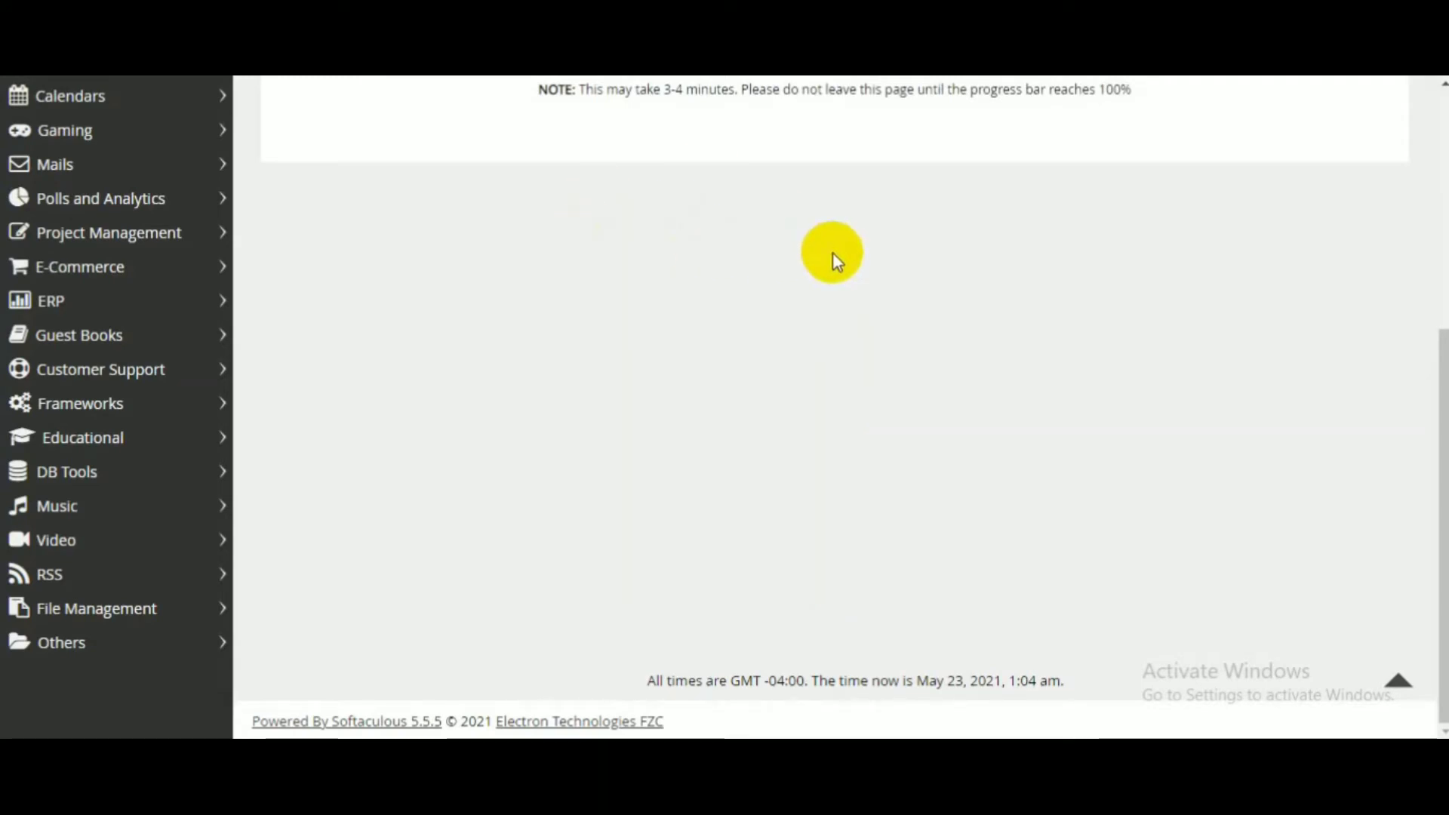
scroll(833, 256, up, 5)
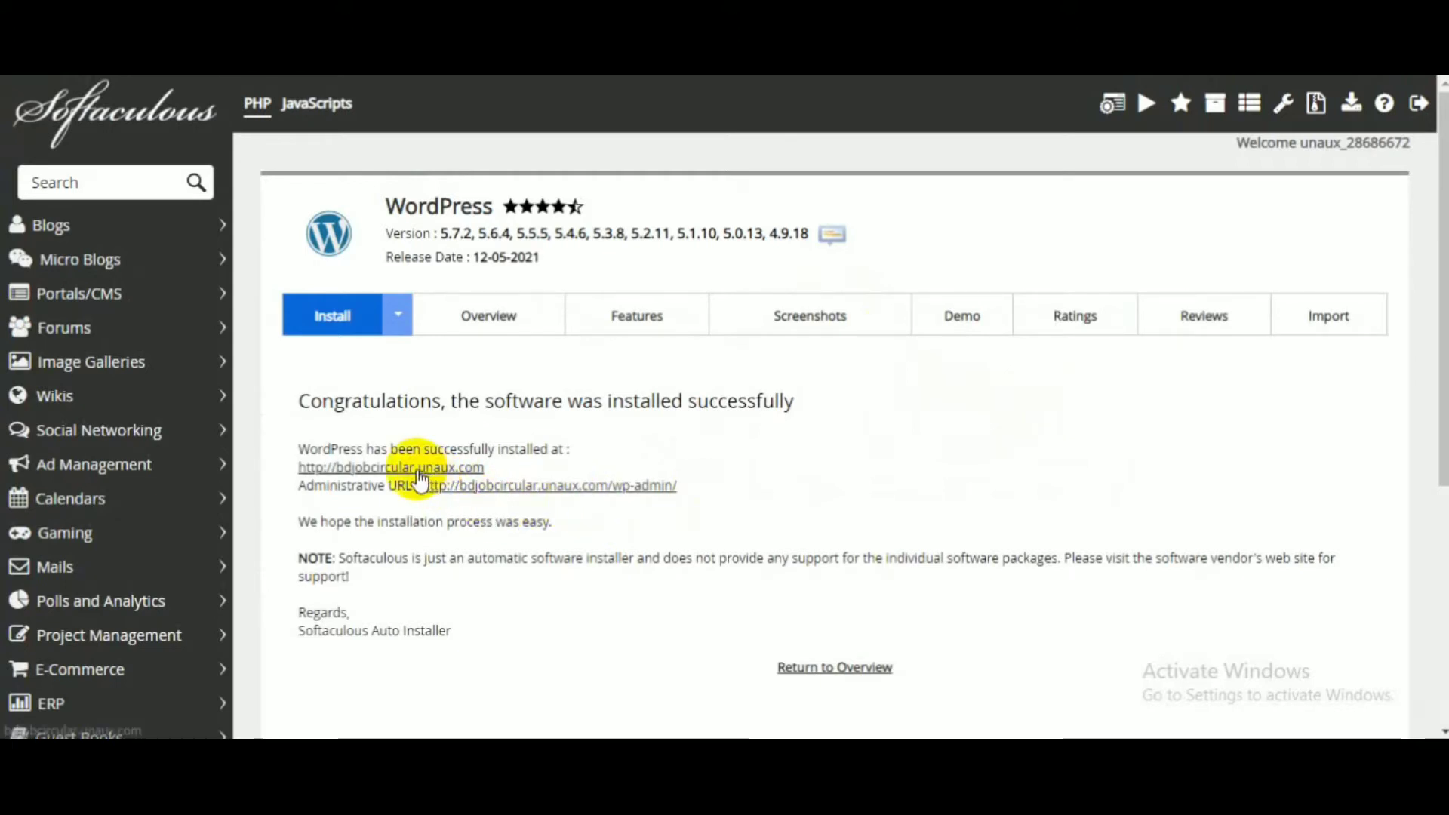
- Open the installed site bdjobcircular.unaux.com in a new tab and review its front page down to the footer
right_click(407, 476)
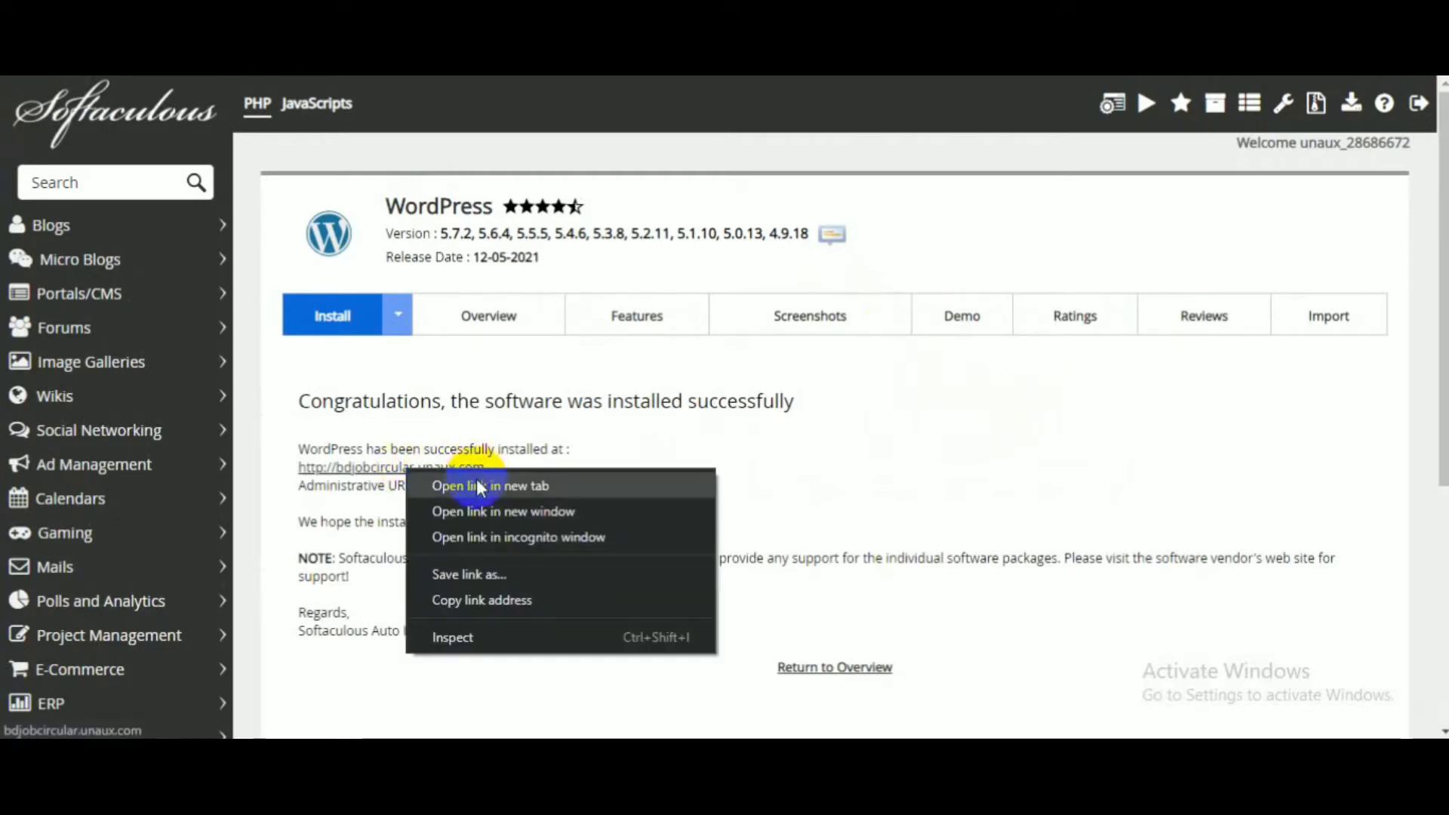
click(453, 482)
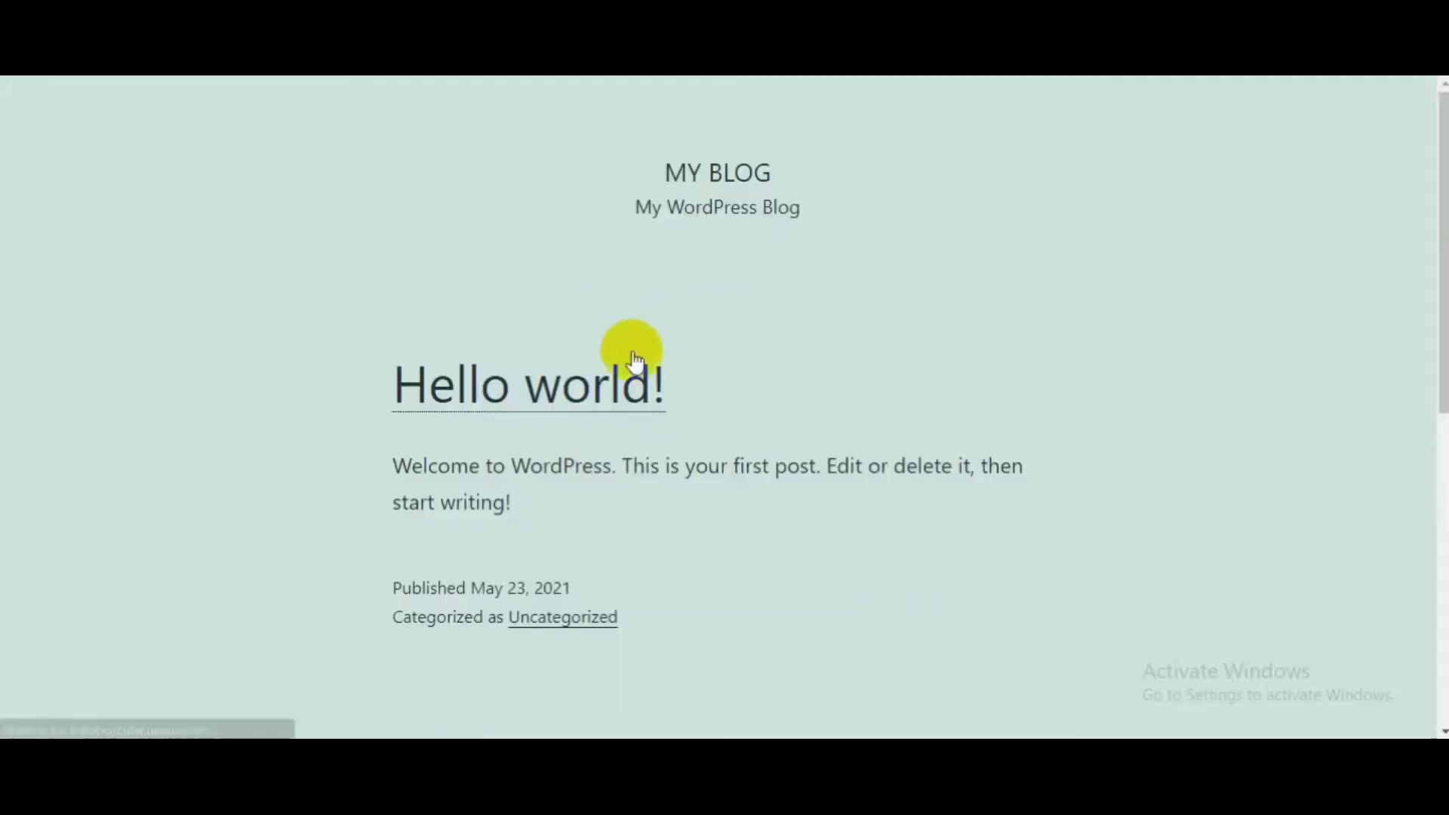
scroll(618, 343, down, 10)
scroll(611, 339, up, 10)
scroll(645, 294, down, 10)
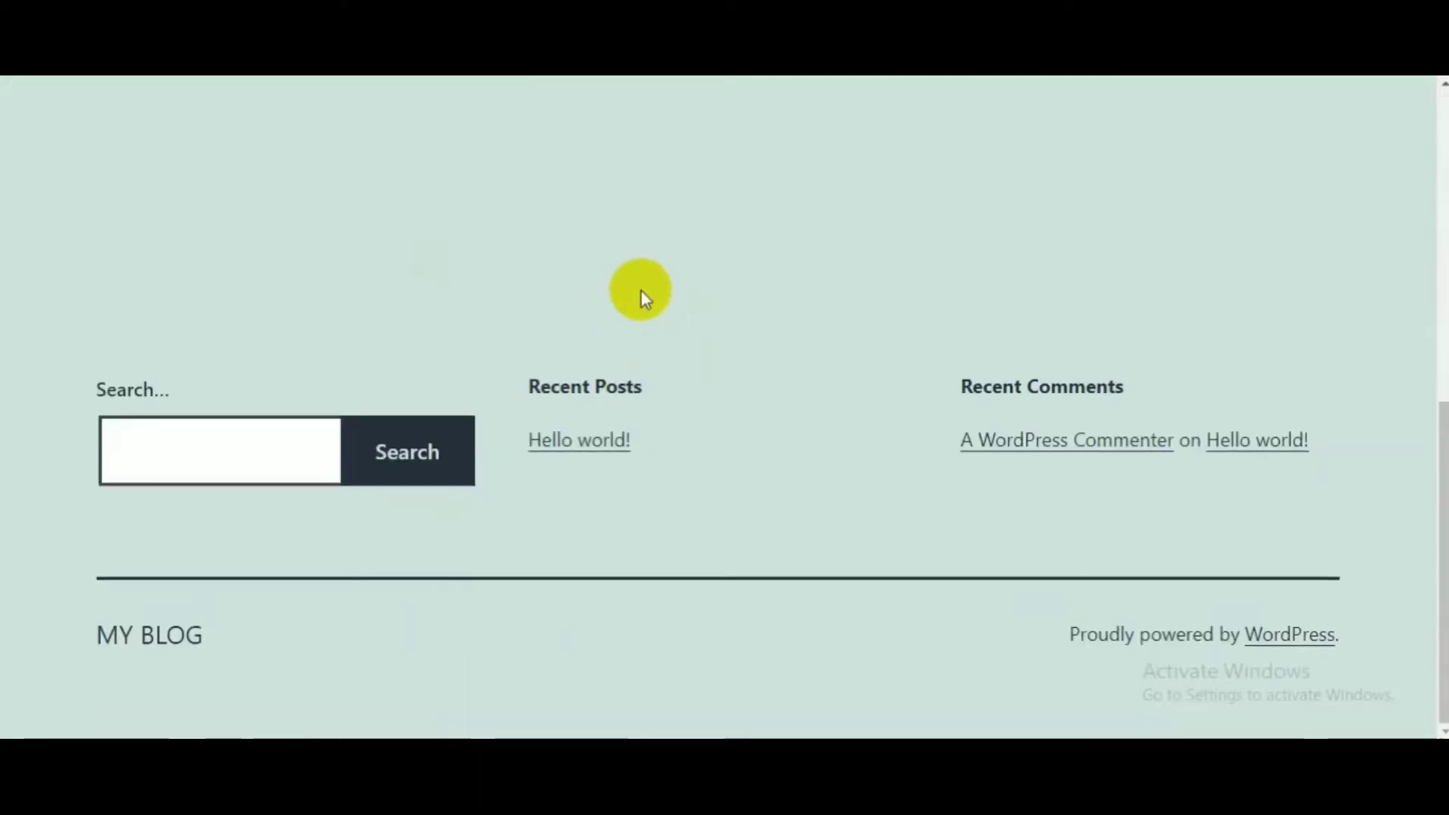
scroll(542, 371, up, 10)
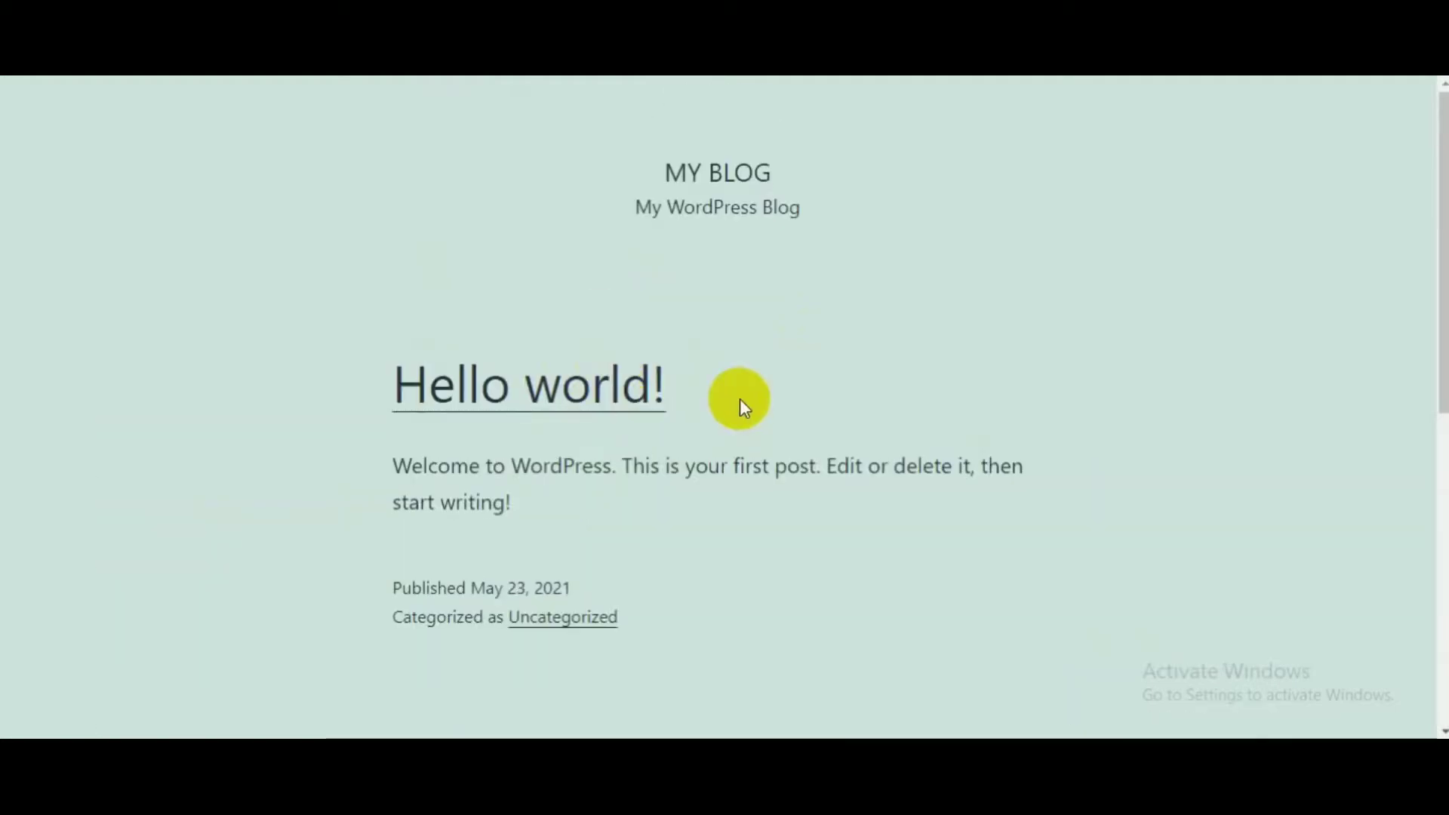
scroll(679, 464, down, 10)
scroll(805, 369, up, 10)
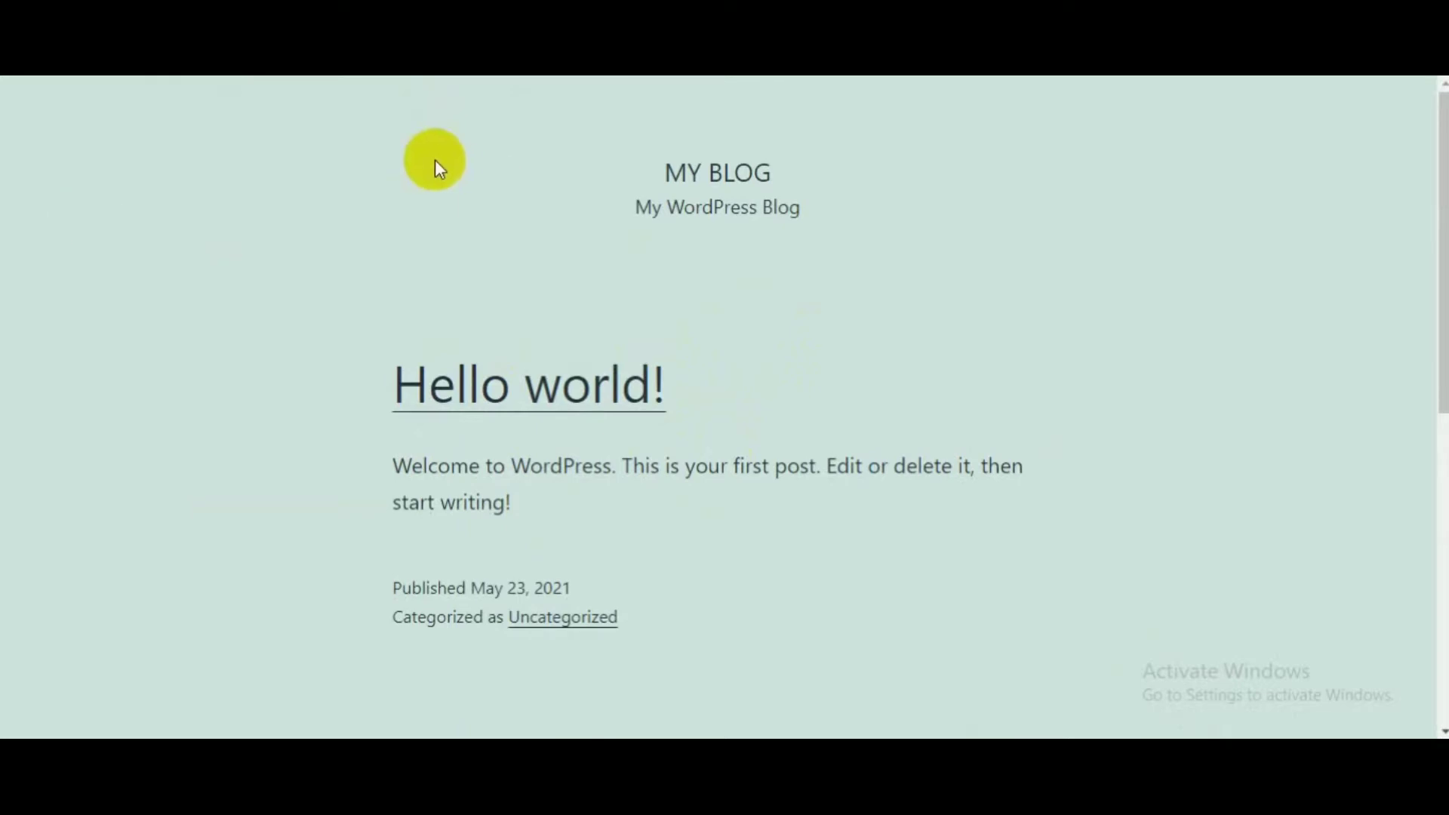
- Return to the Softaculous installation page, open the wp-admin administrative URL, and look over the blog's front page
click(302, 16)
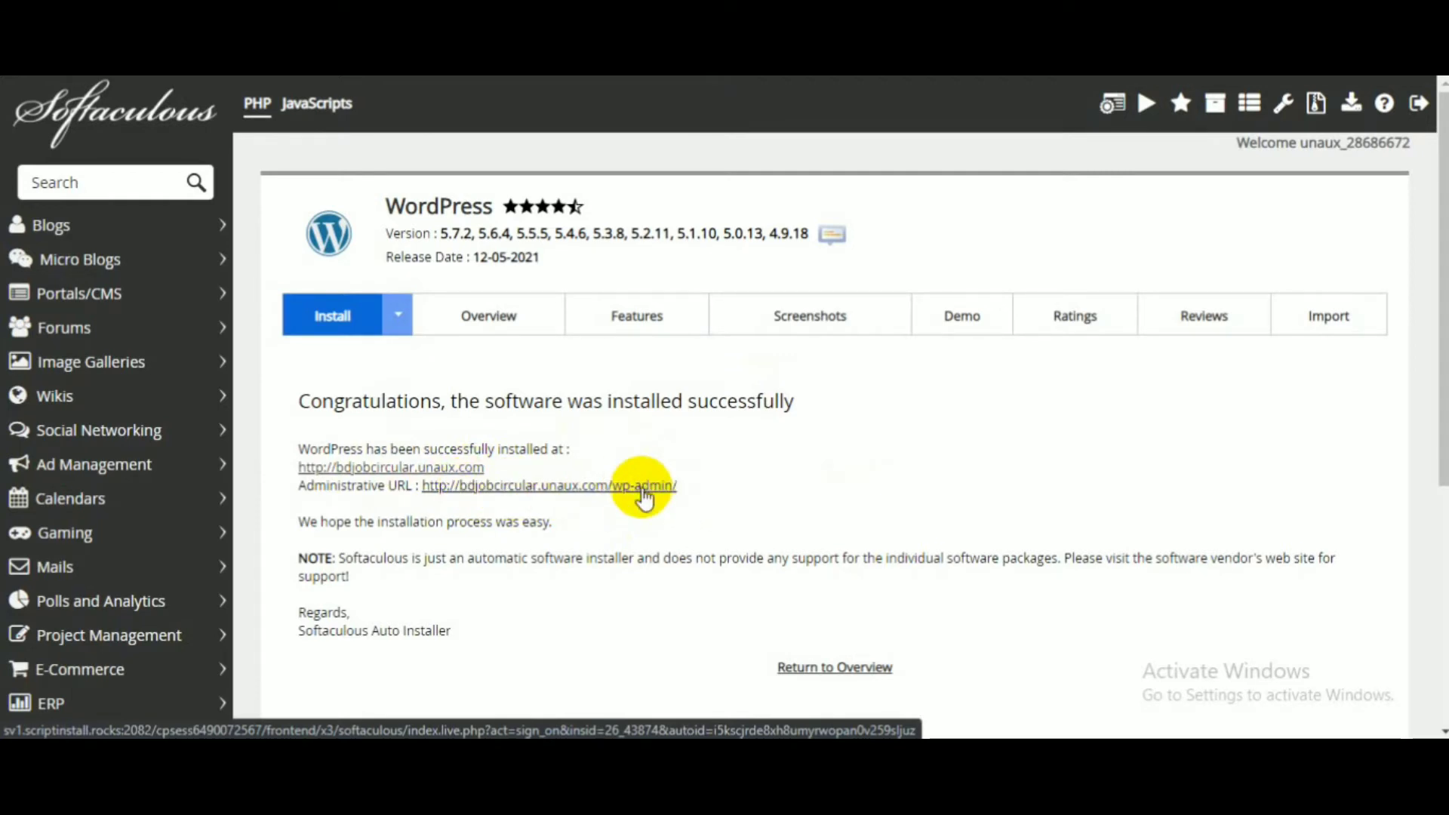
click(641, 488)
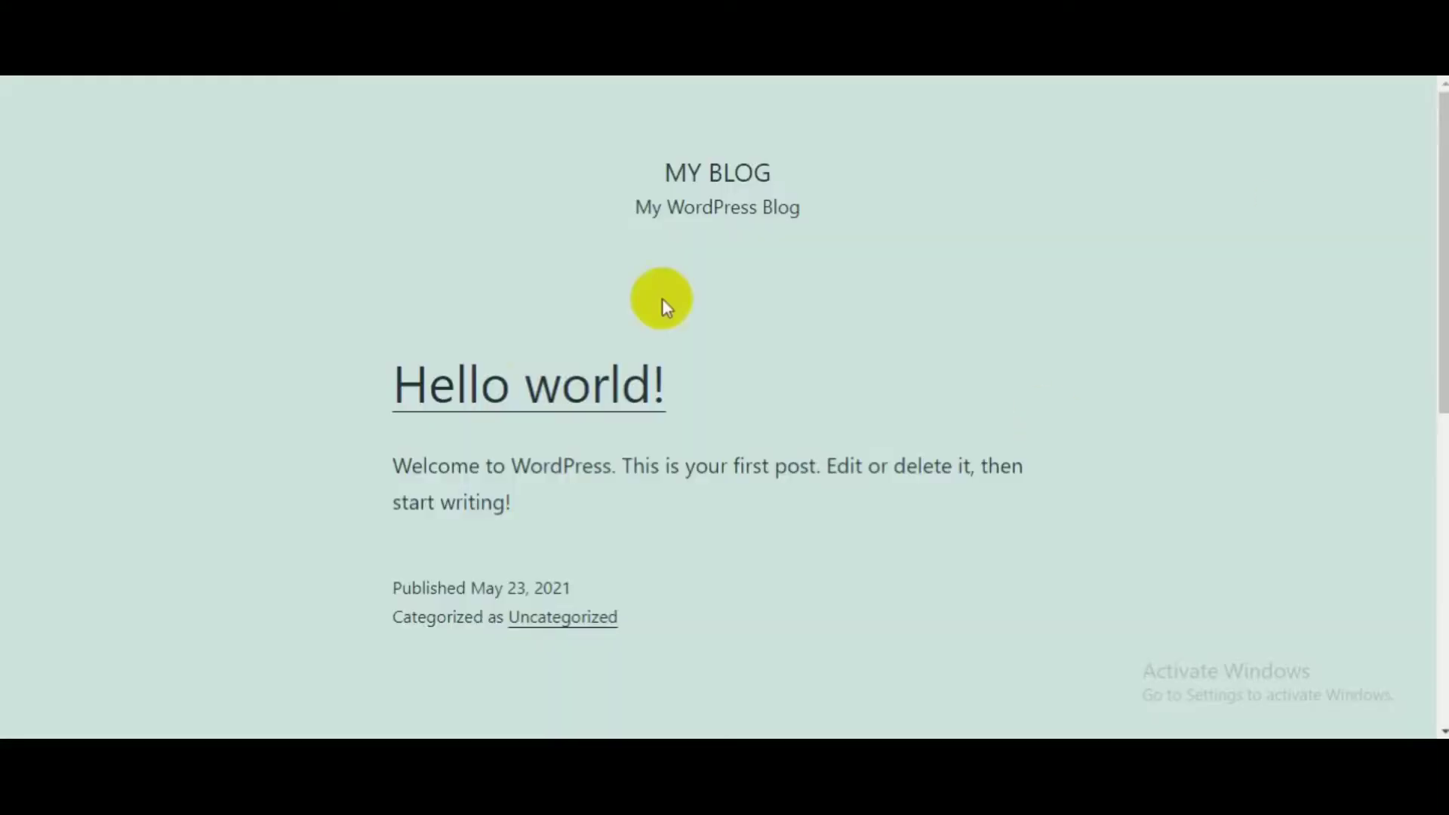
scroll(759, 400, down, 5)
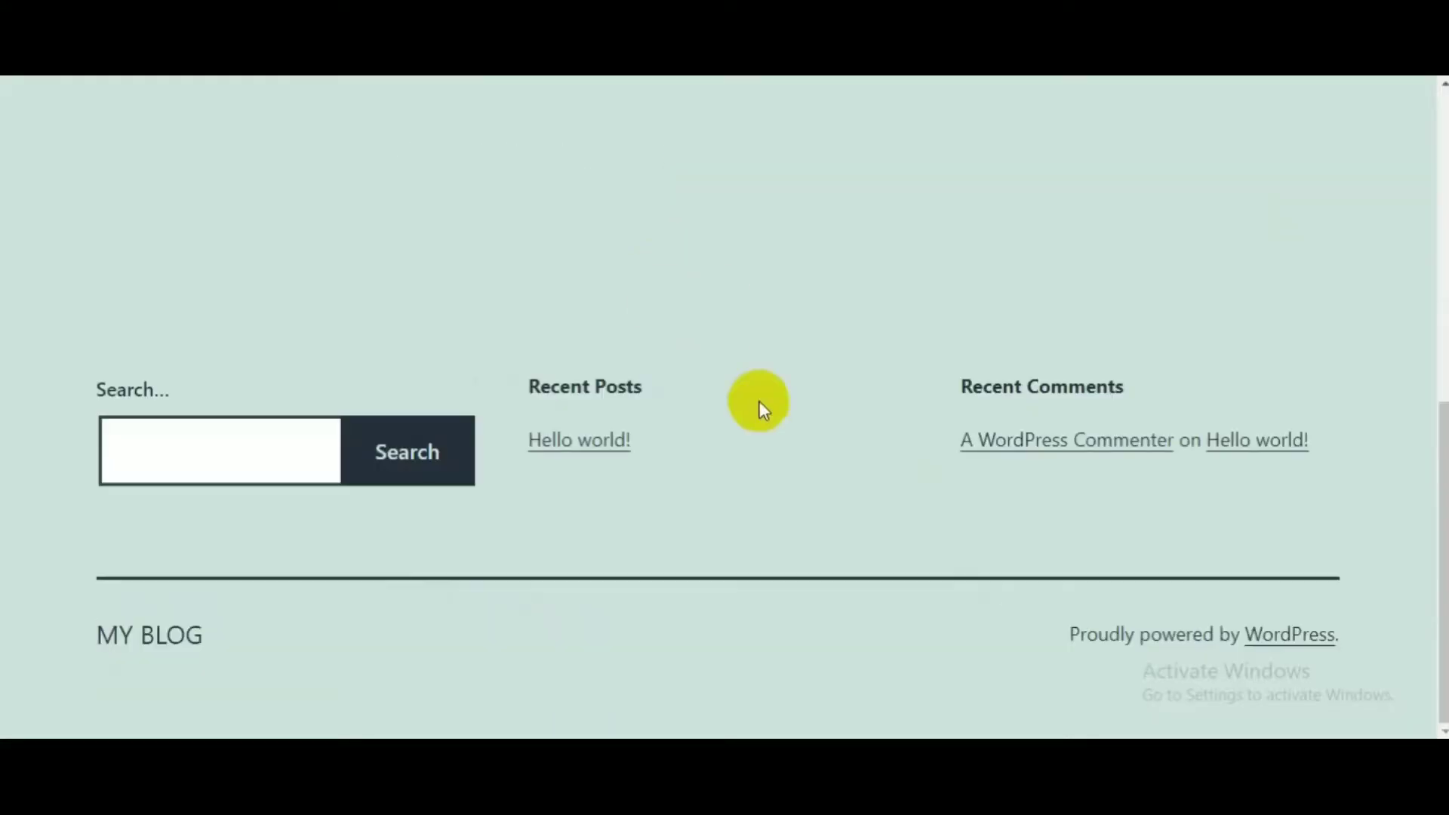
scroll(757, 445, up, 5)
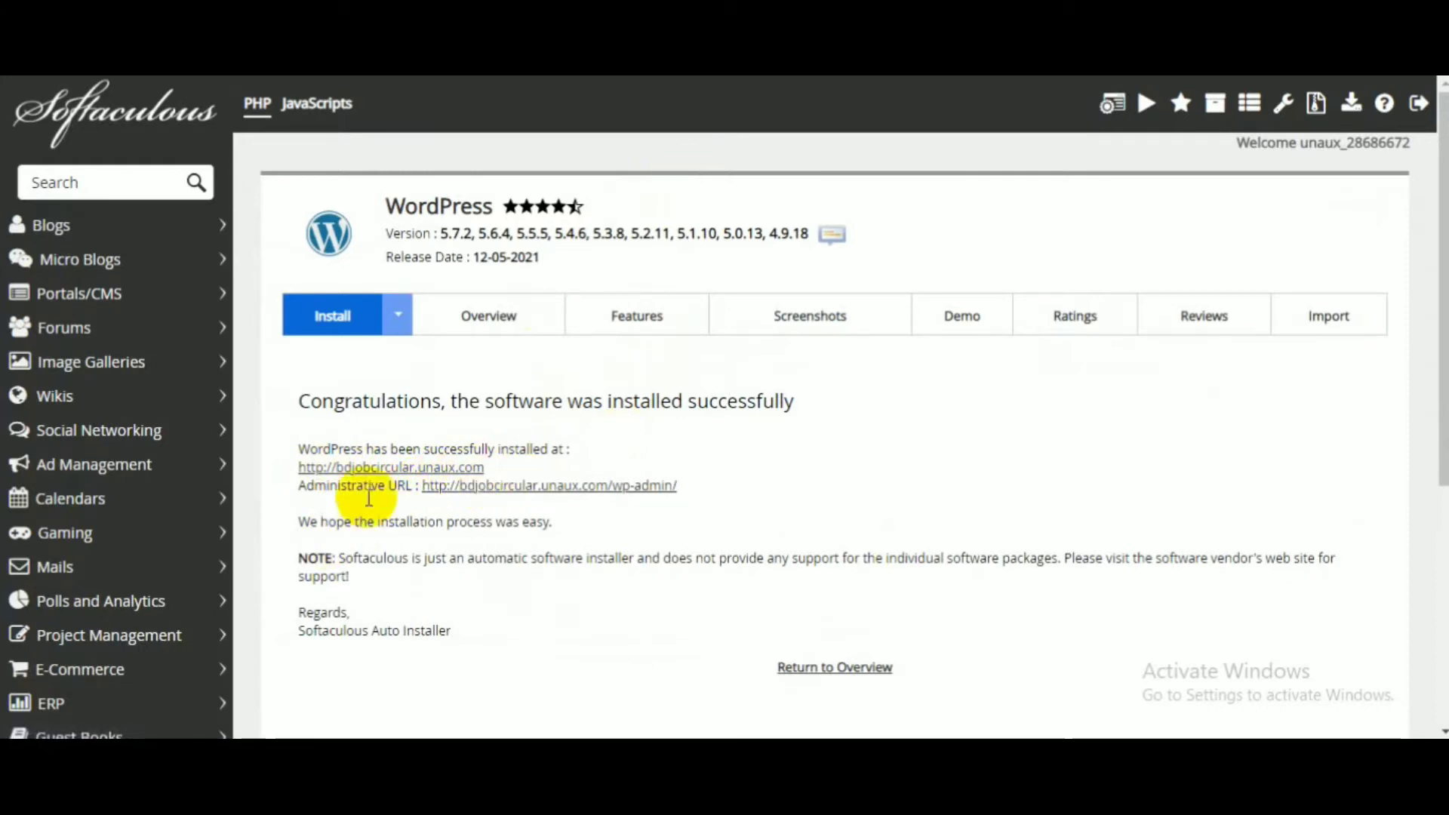
- Open the blog from the installation page's site link and examine its default post and footer area
click(389, 469)
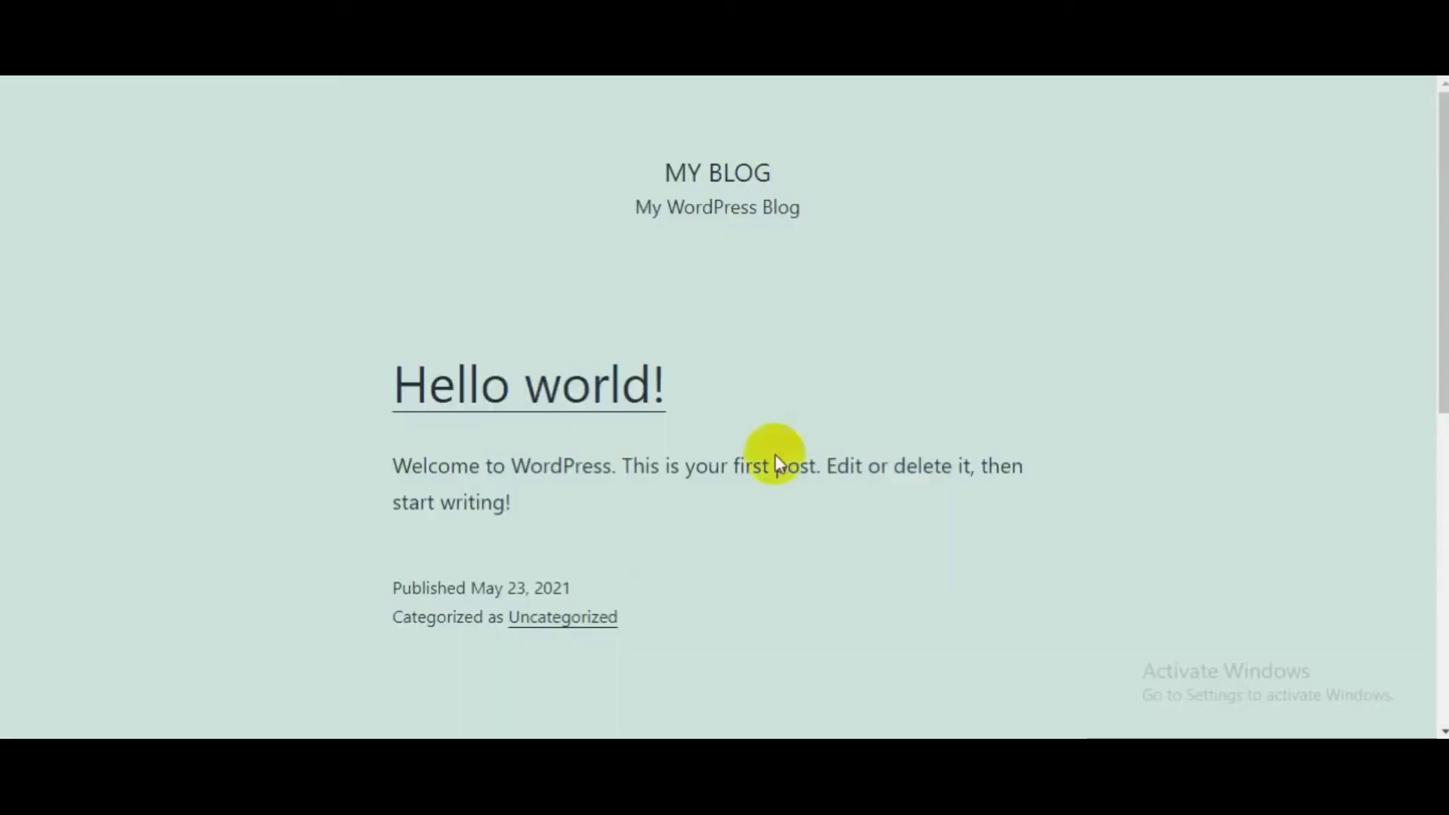
scroll(465, 404, down, 6)
scroll(641, 362, up, 6)
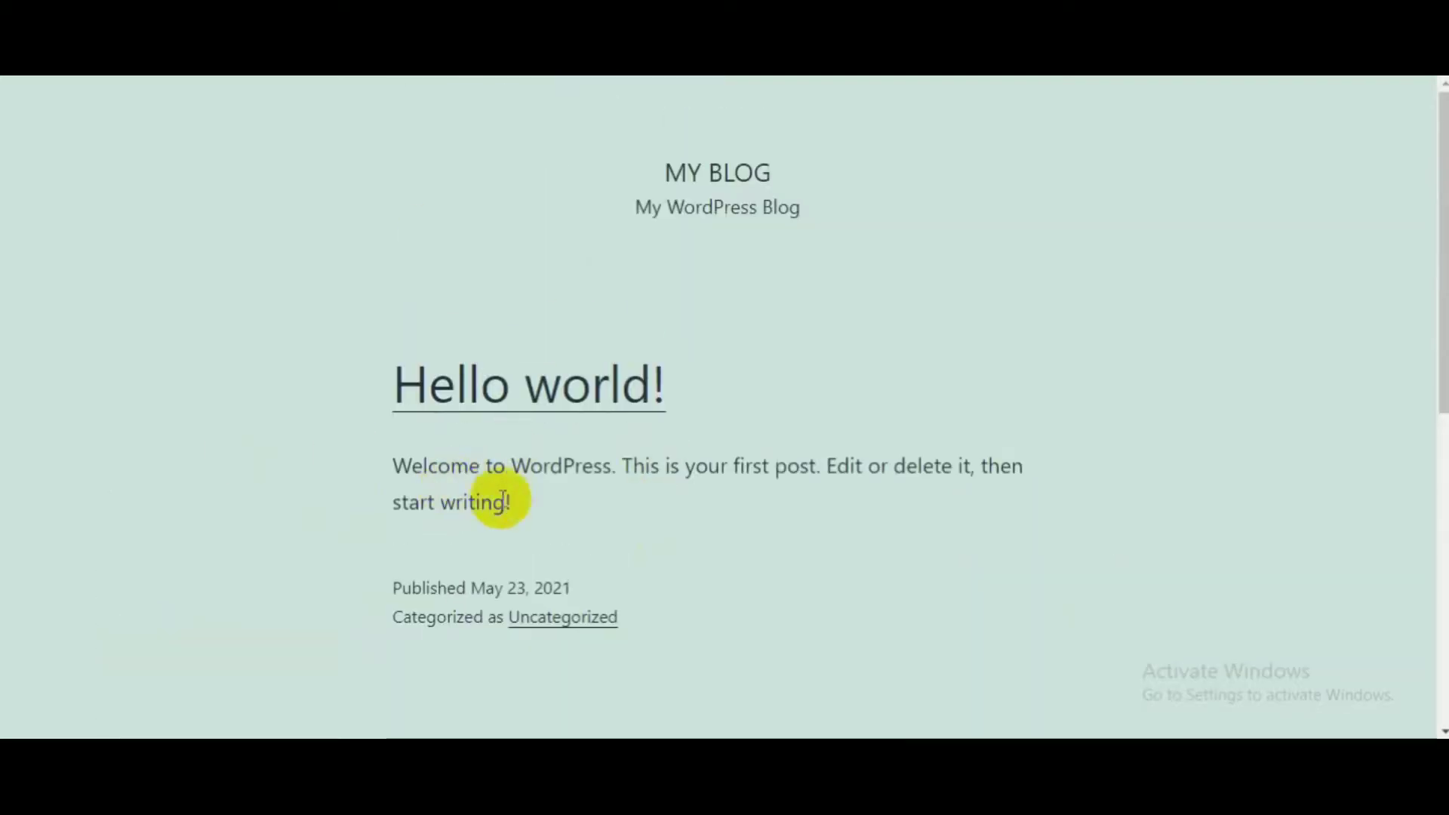
scroll(459, 487, down, 1)
scroll(458, 487, down, 4)
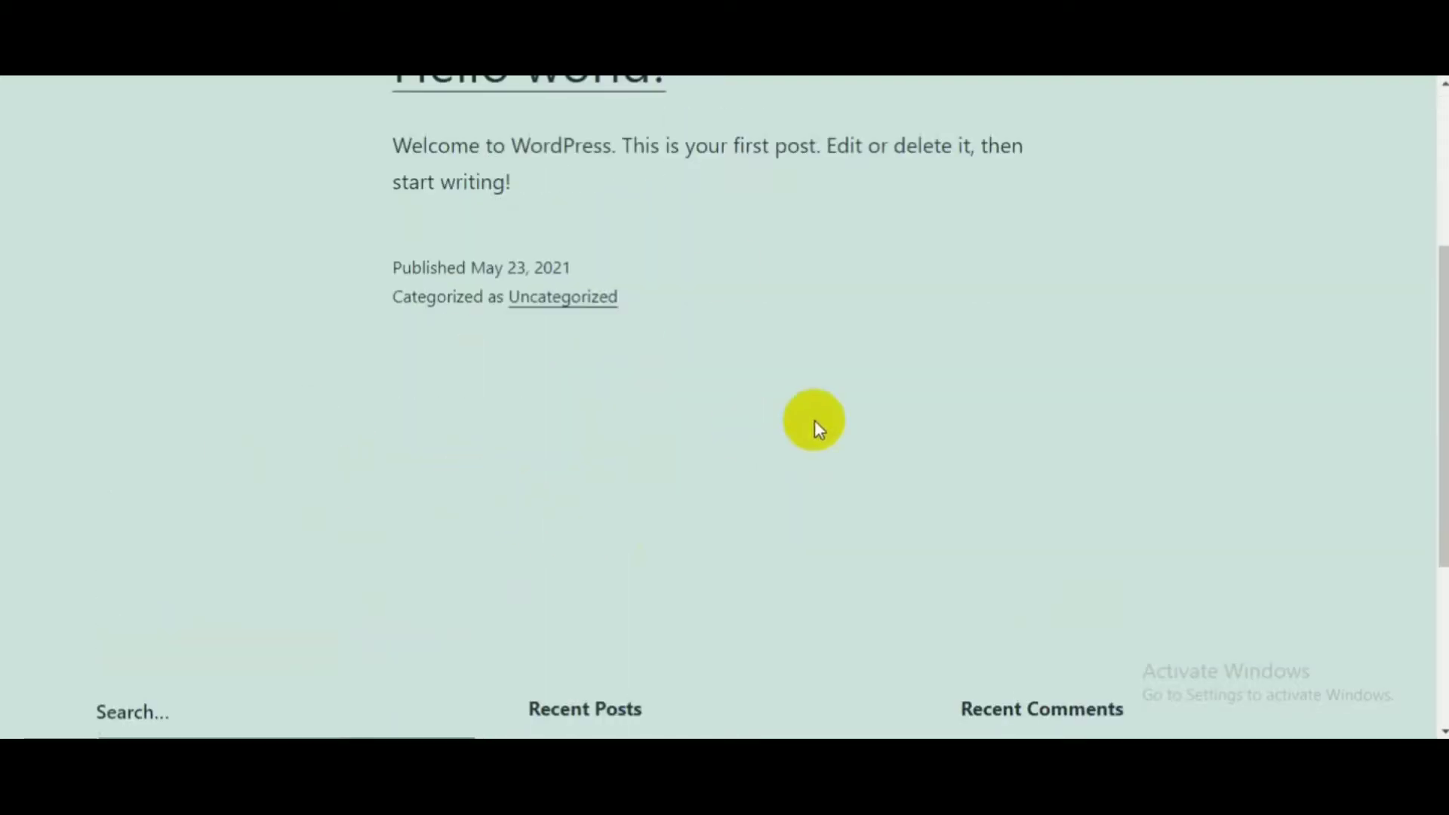
scroll(521, 382, up, 4)
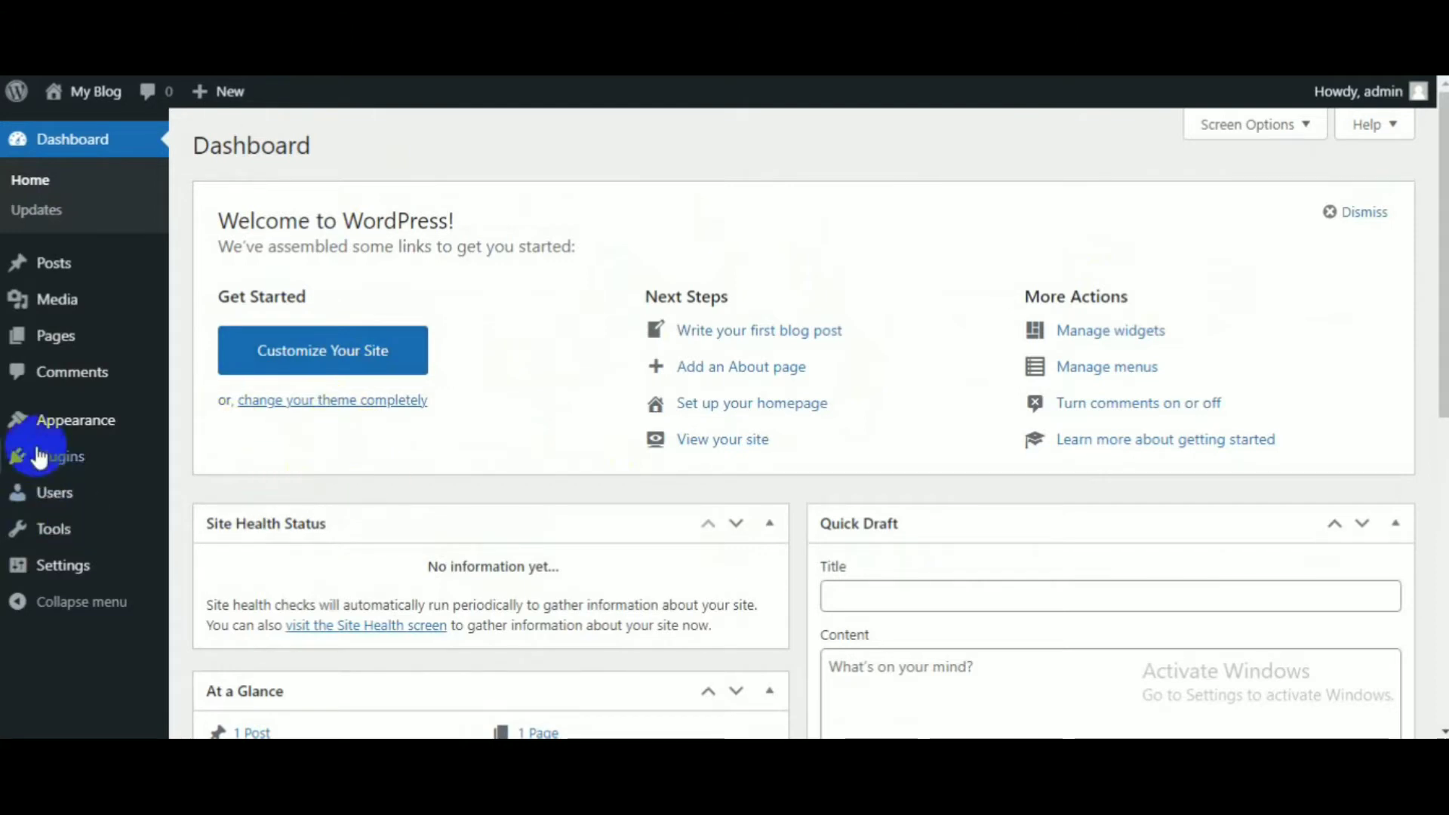
- Open the installed themes in the WordPress dashboard and delete the Twenty Twenty theme
mouse_move(46, 423)
click(221, 439)
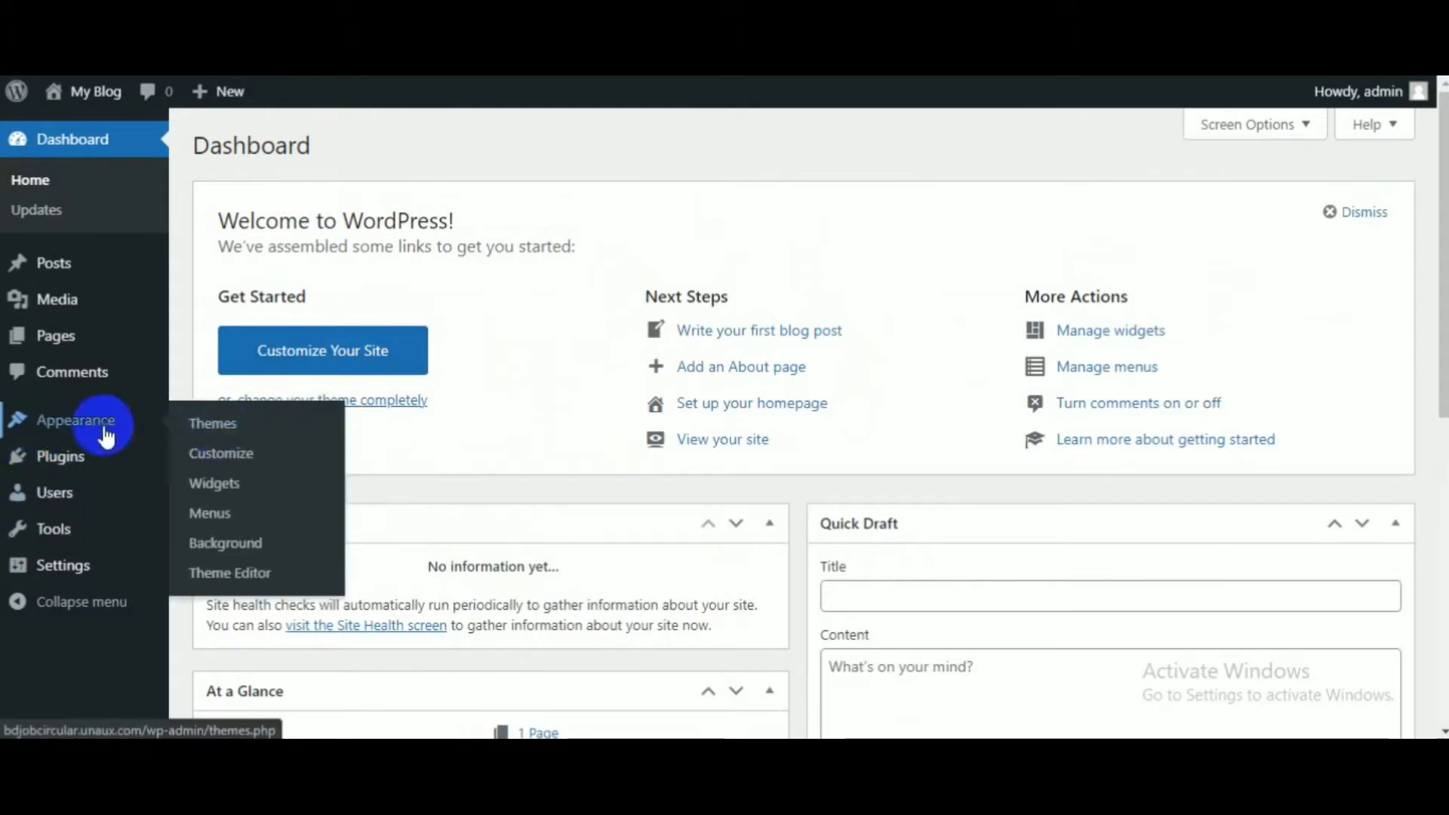
click(193, 429)
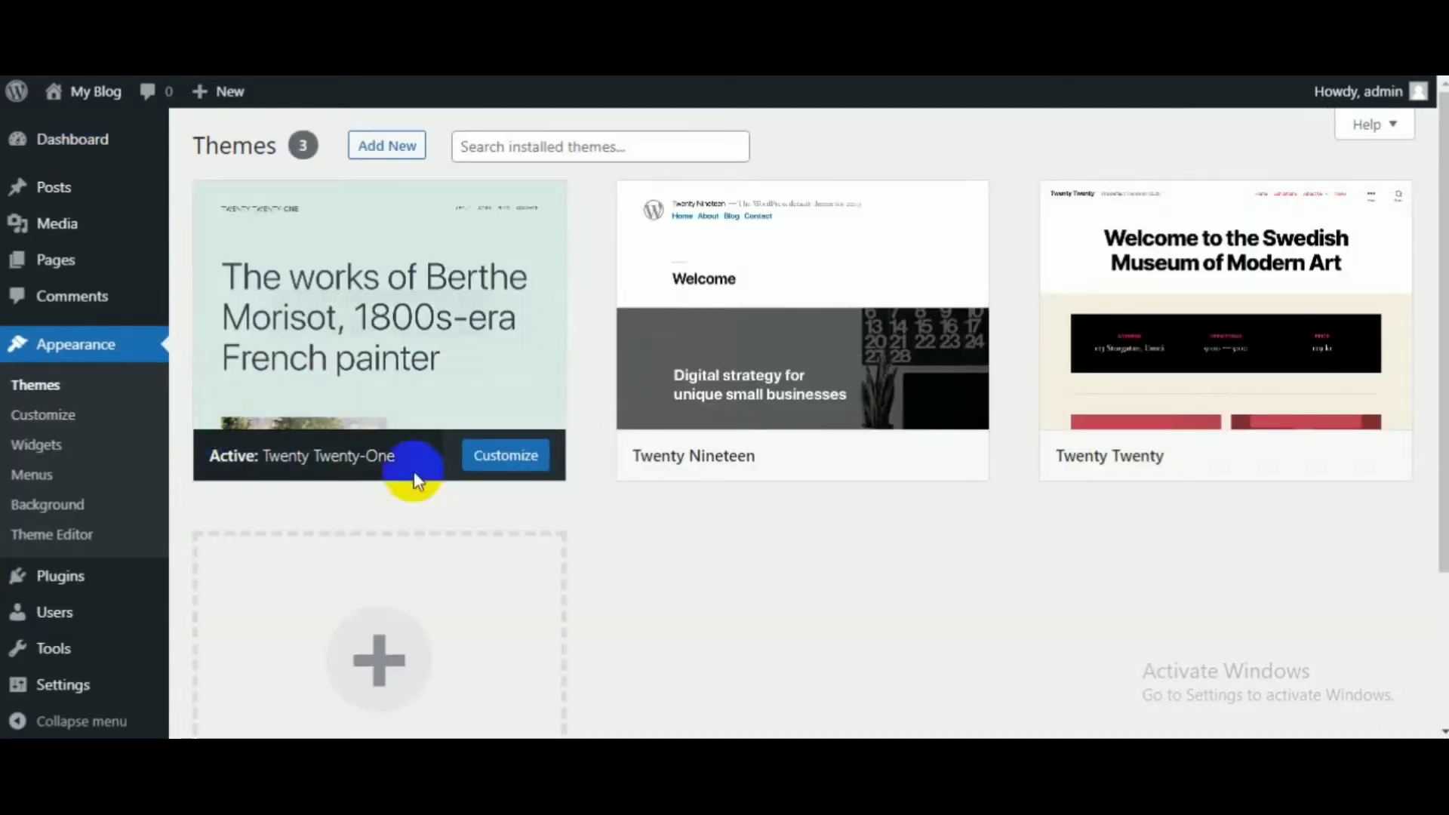
click(1161, 375)
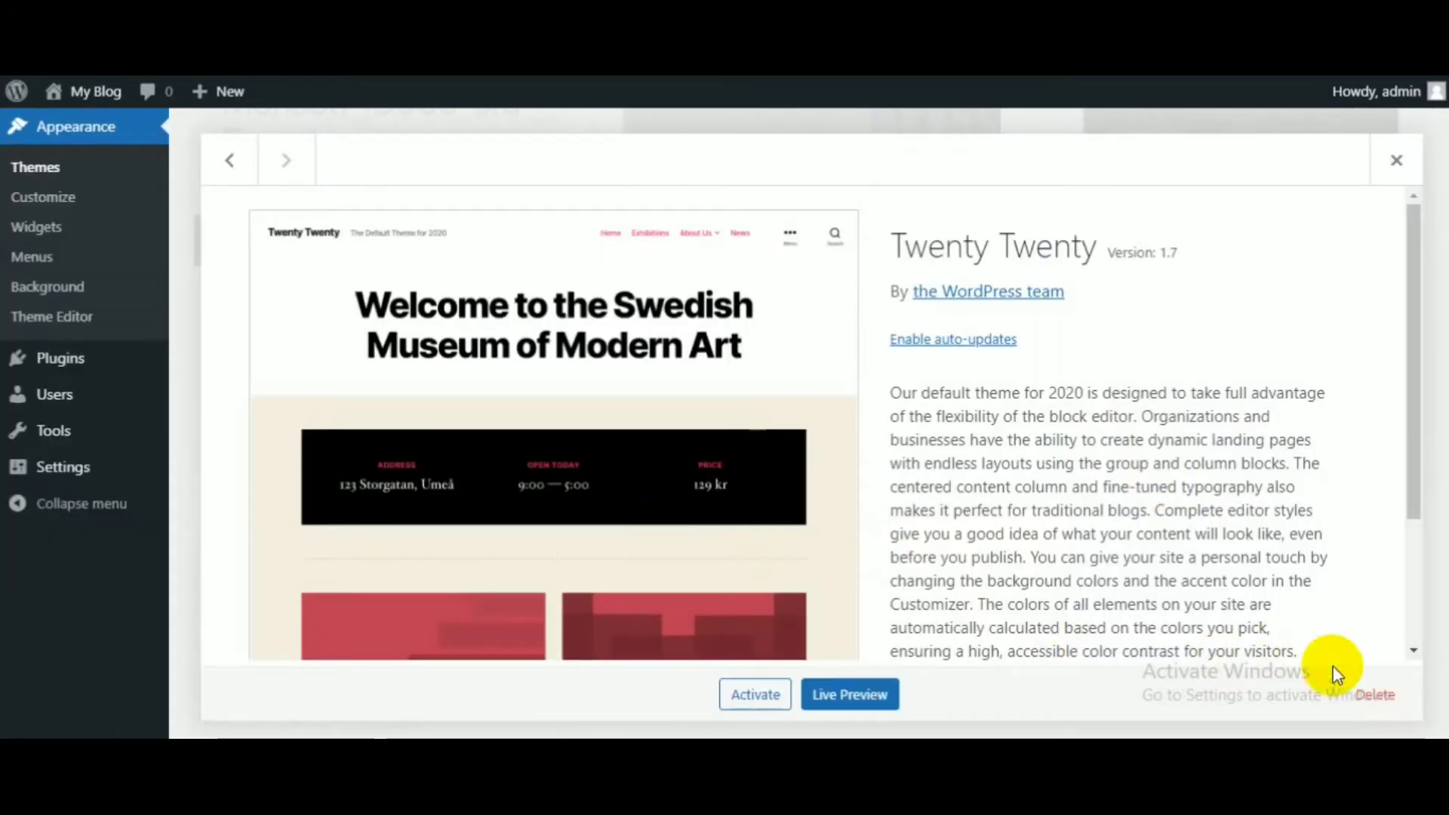
click(1375, 692)
click(830, 183)
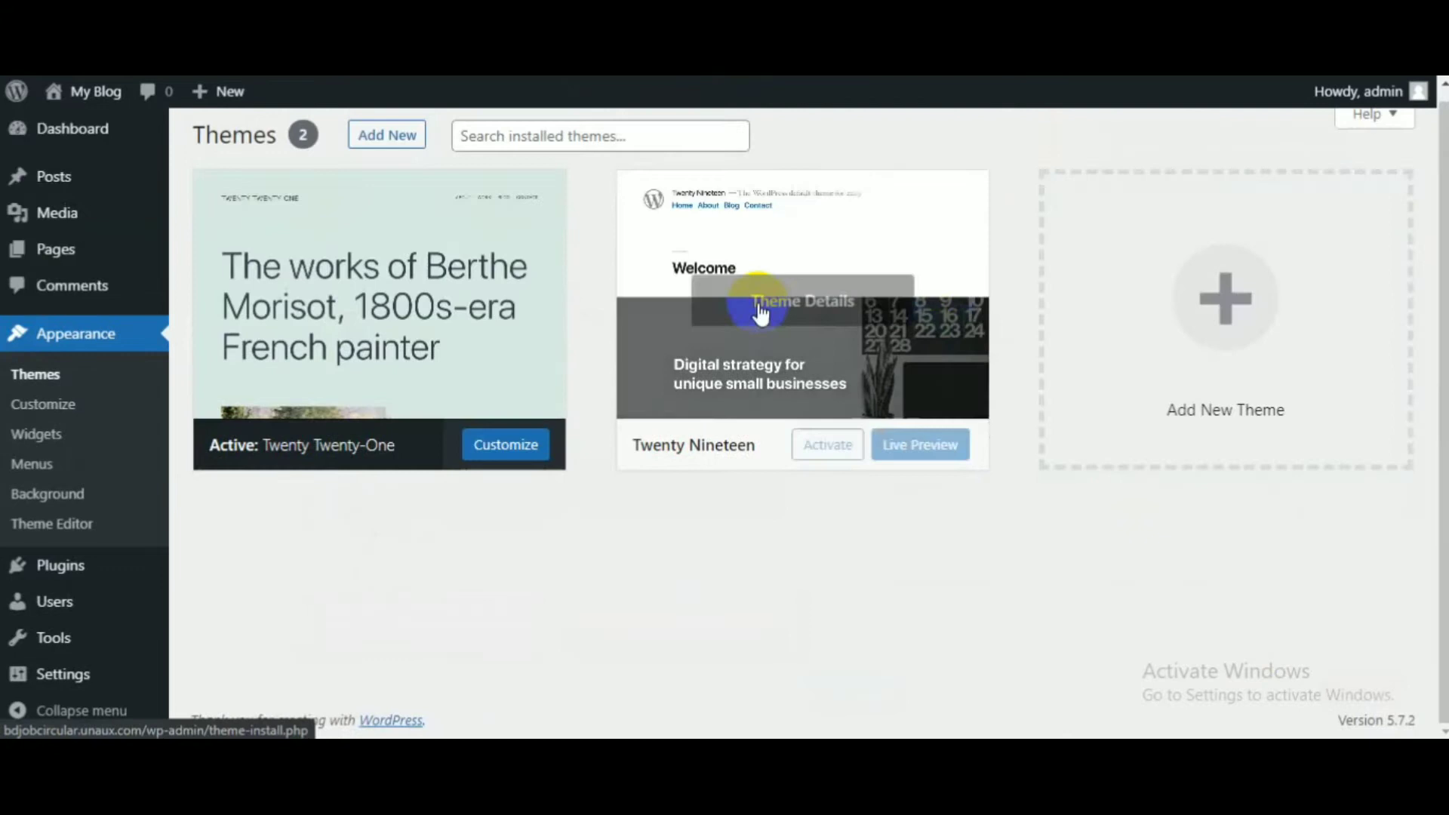
- Delete the Twenty Nineteen theme and confirm its removal
click(761, 313)
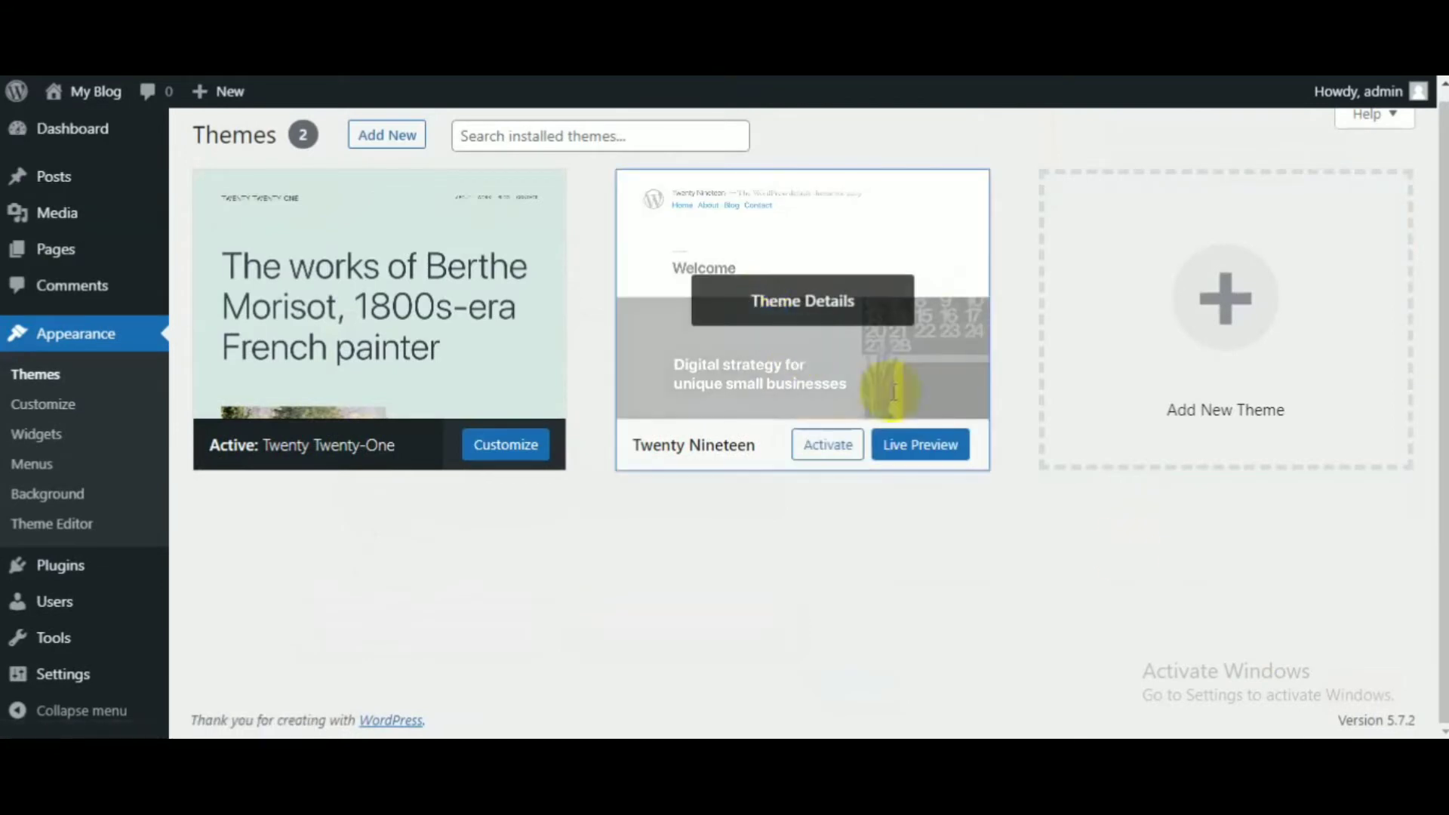
click(1374, 692)
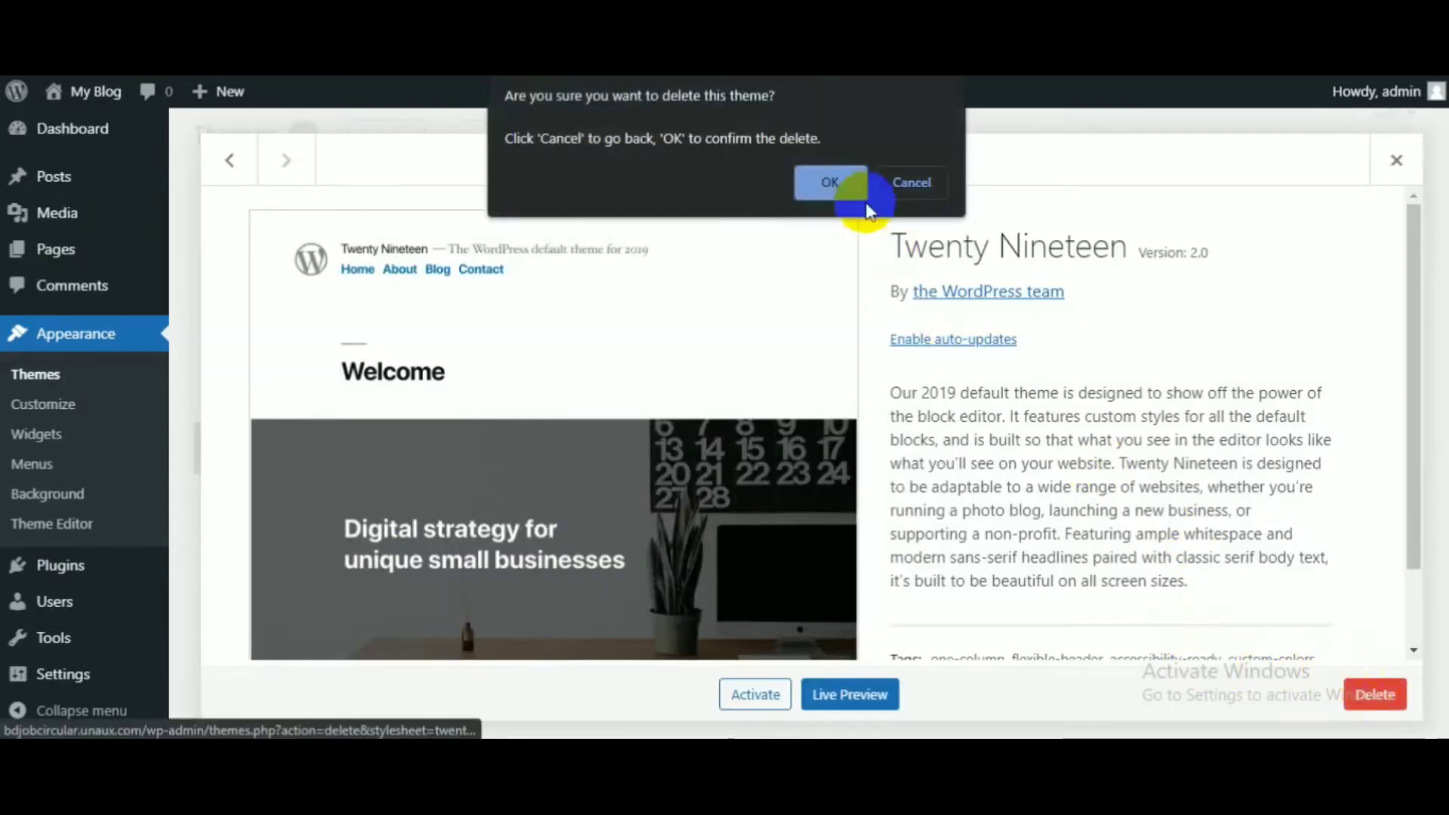
click(846, 181)
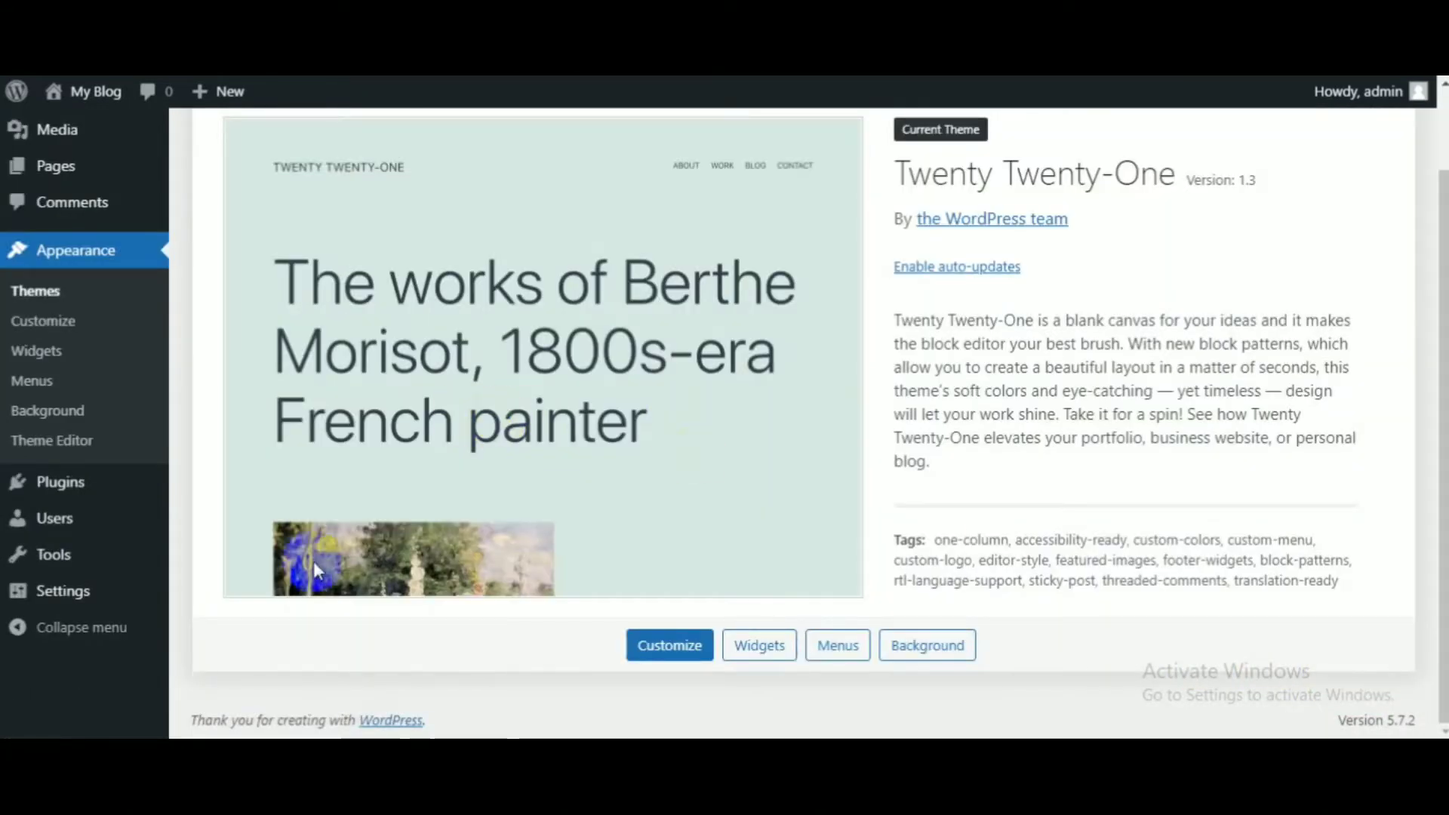
- Start adding a new theme, search the theme directory for ander, and browse the results
scroll(529, 517, up, 2)
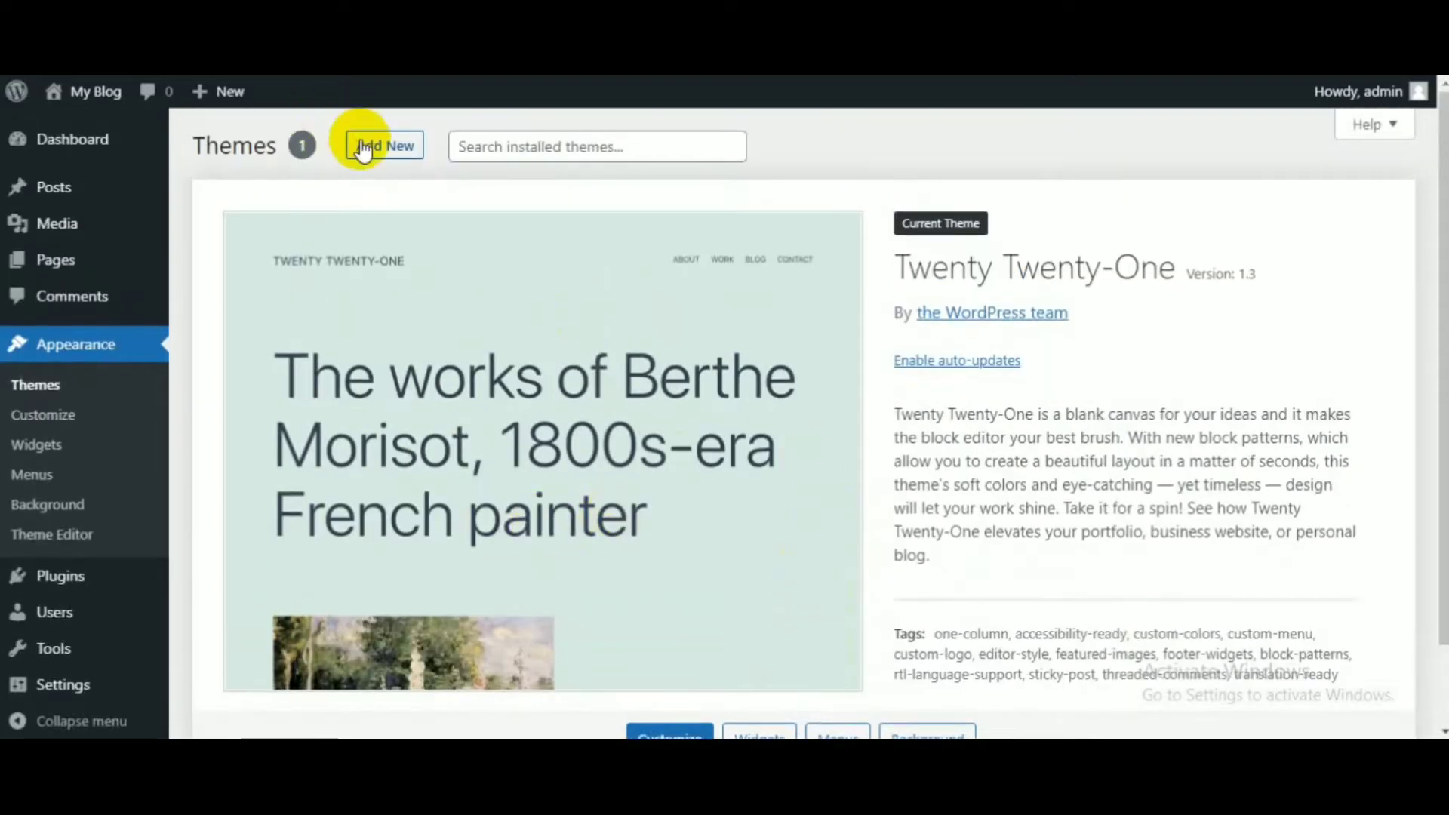
click(386, 146)
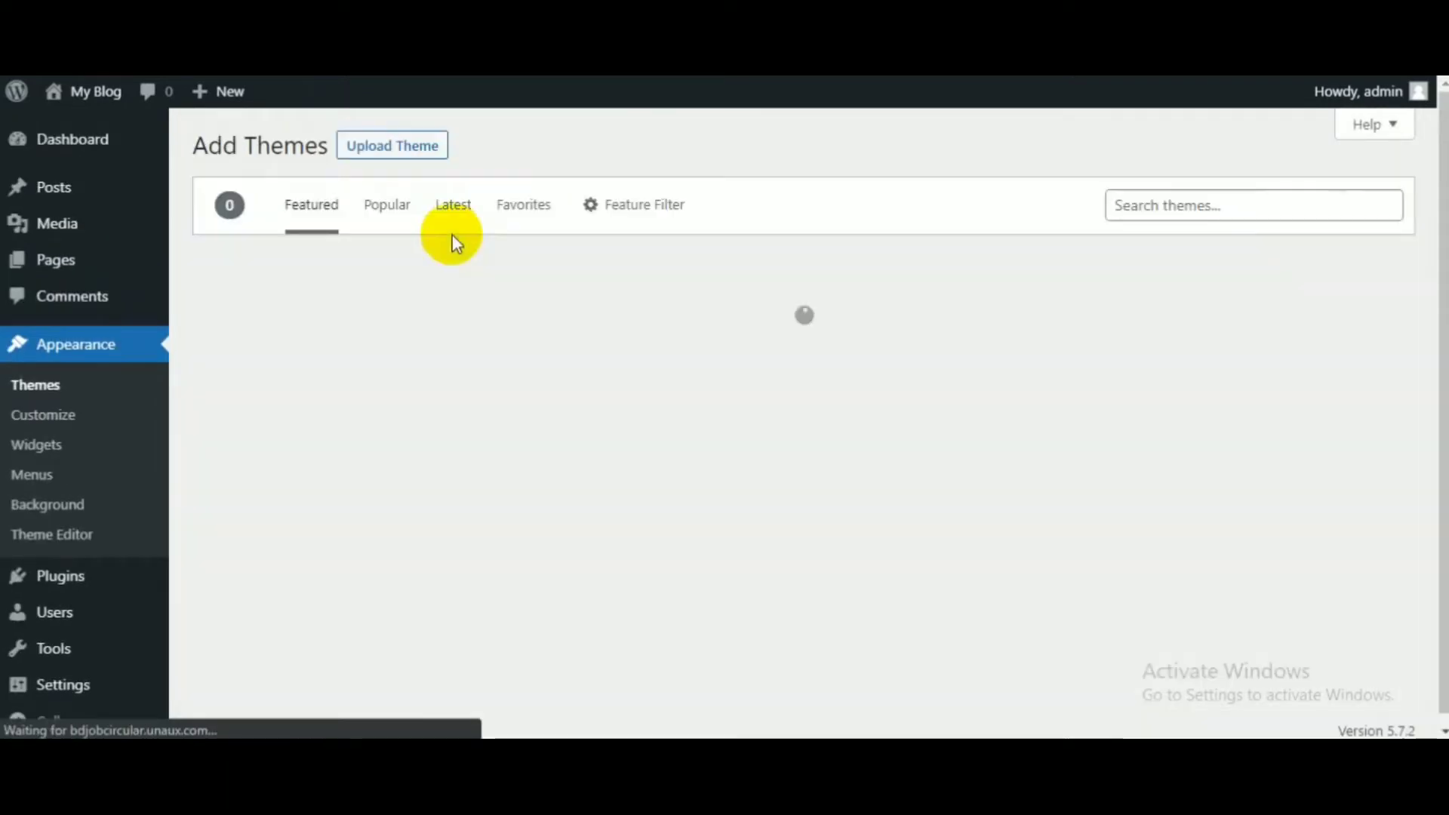
click(1251, 201)
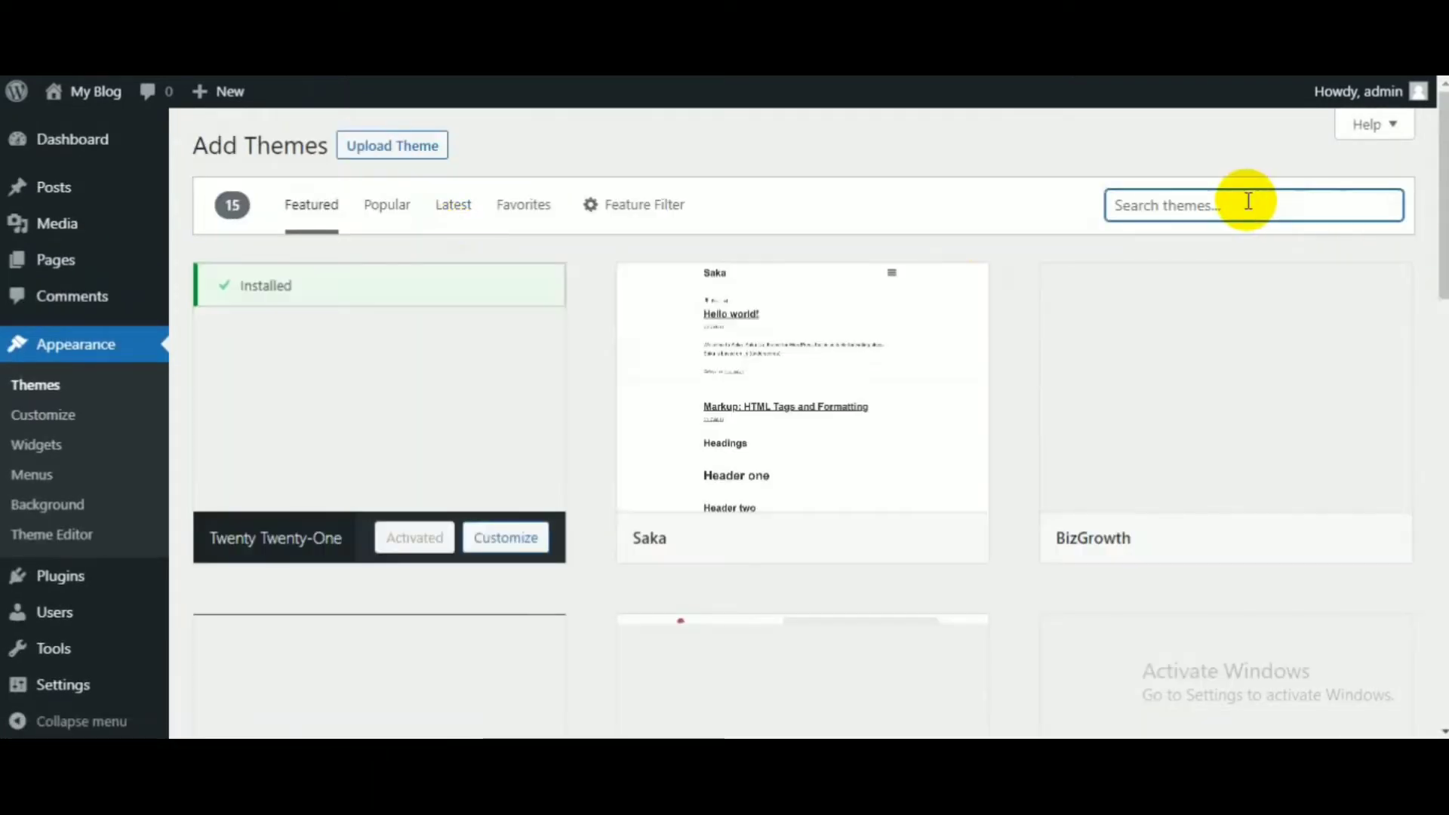
text(ander)
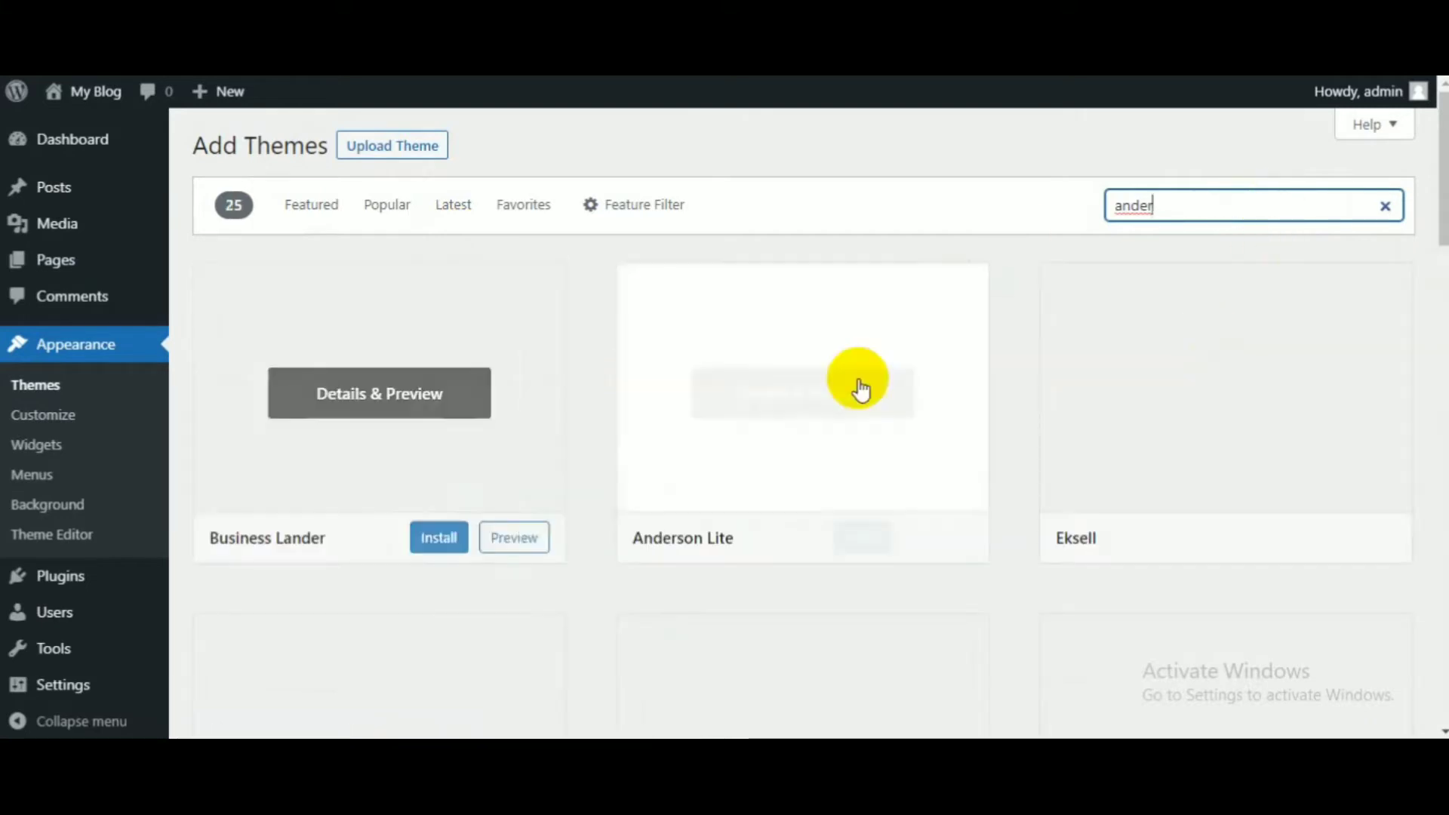
scroll(1014, 562, down, 7)
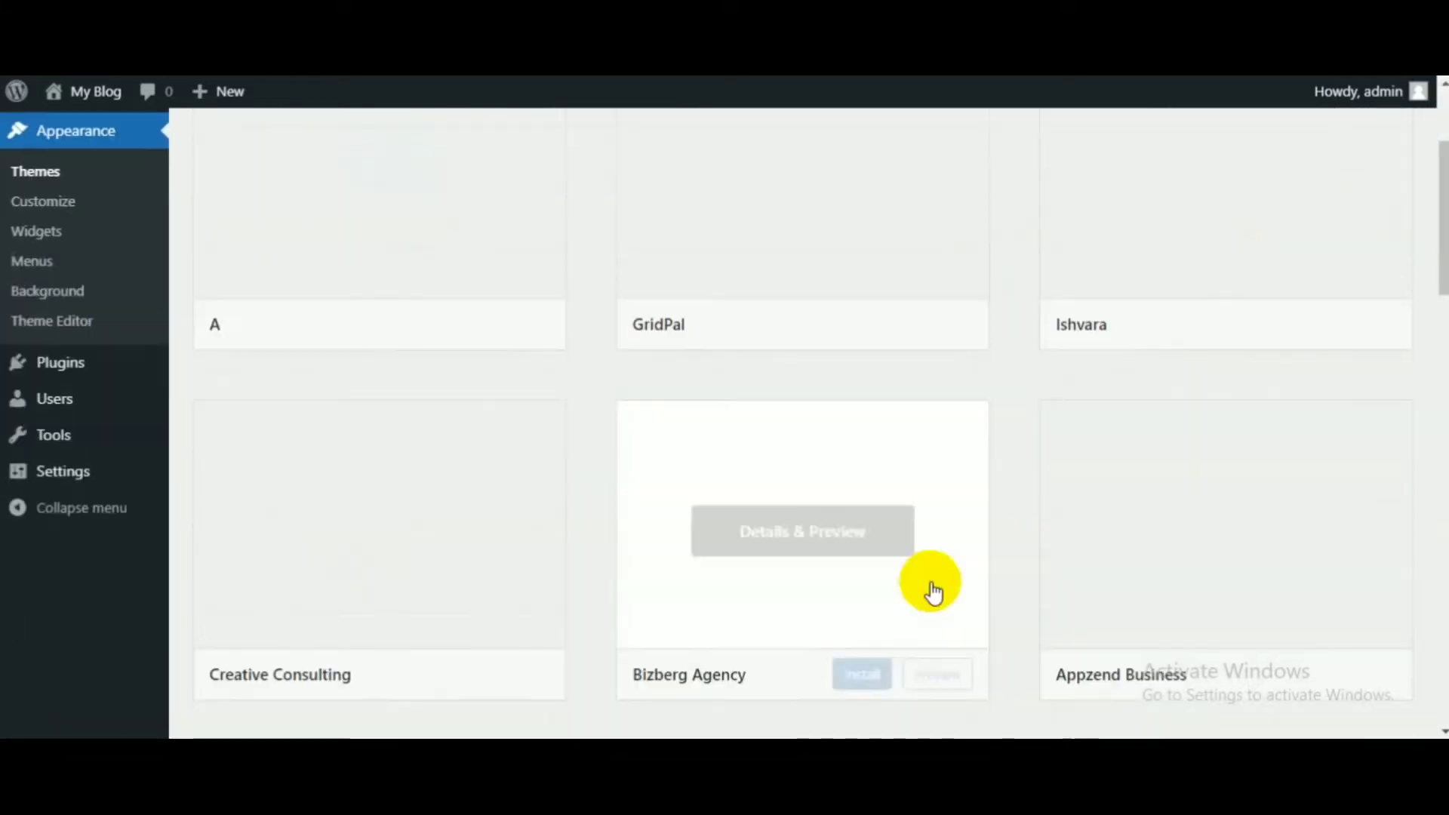
scroll(1190, 410, down, 7)
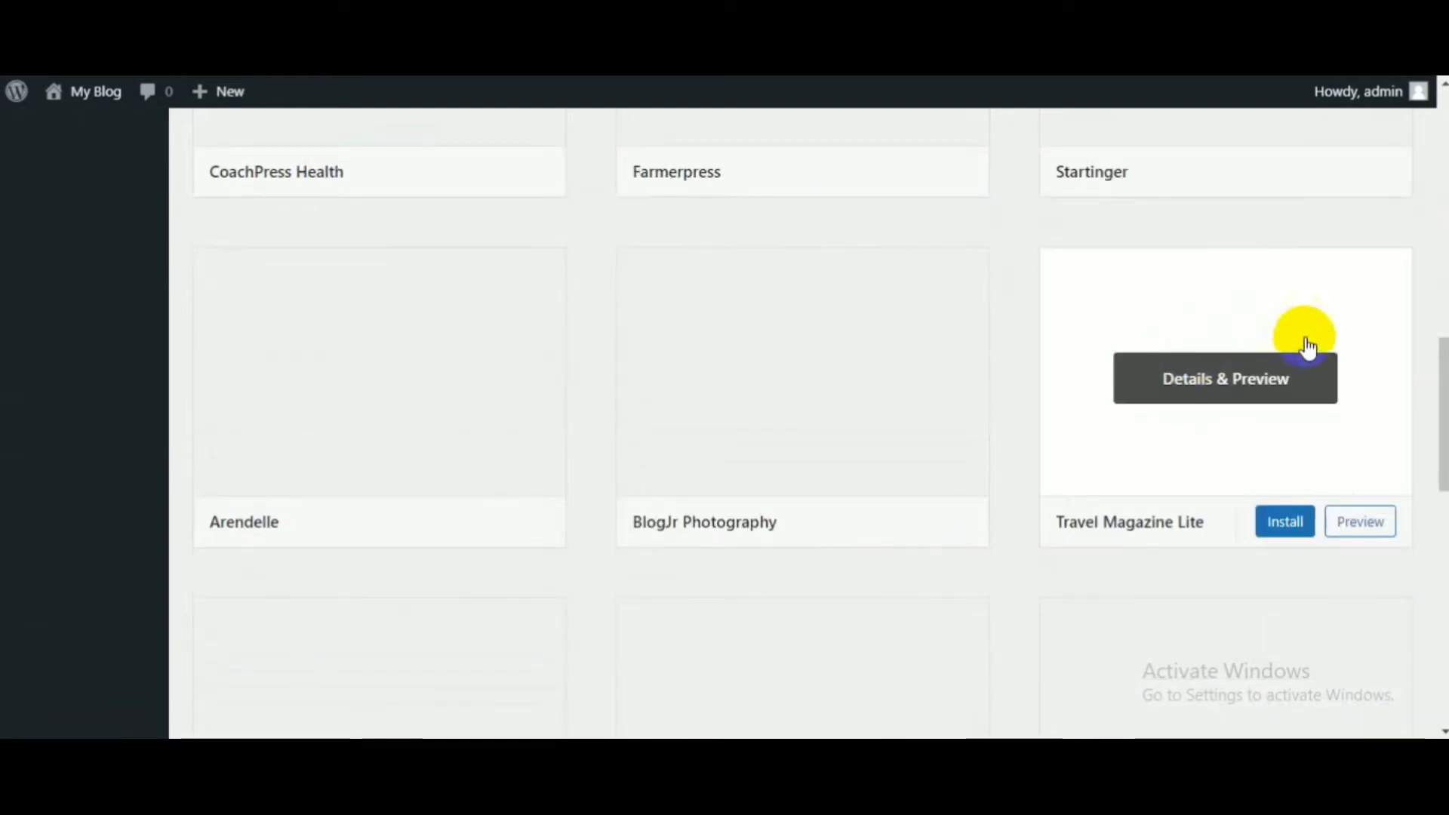
scroll(1213, 301, up, 14)
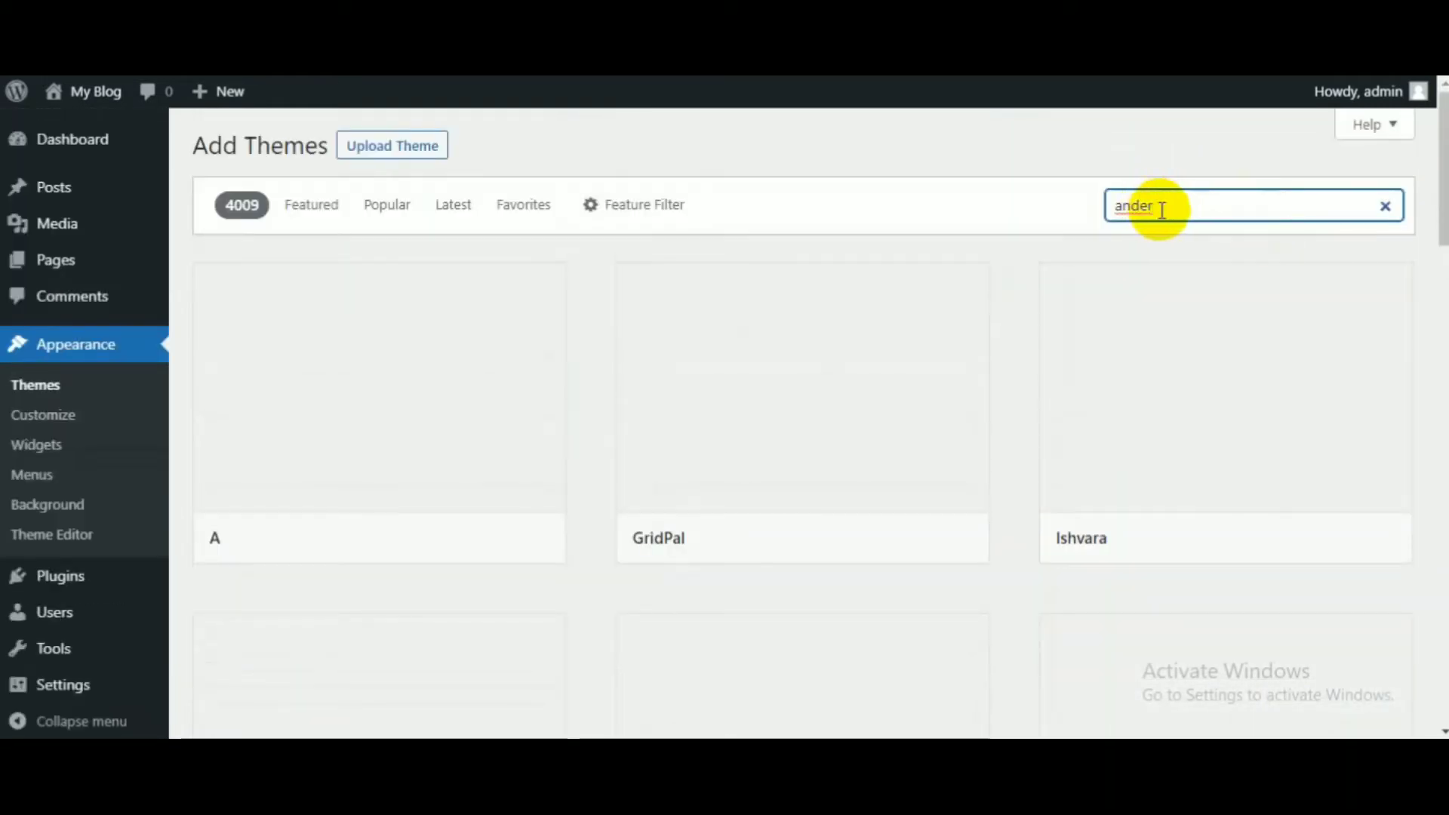
- Refine the theme search to anderson, and install and activate the Anderson Lite theme
text(on)
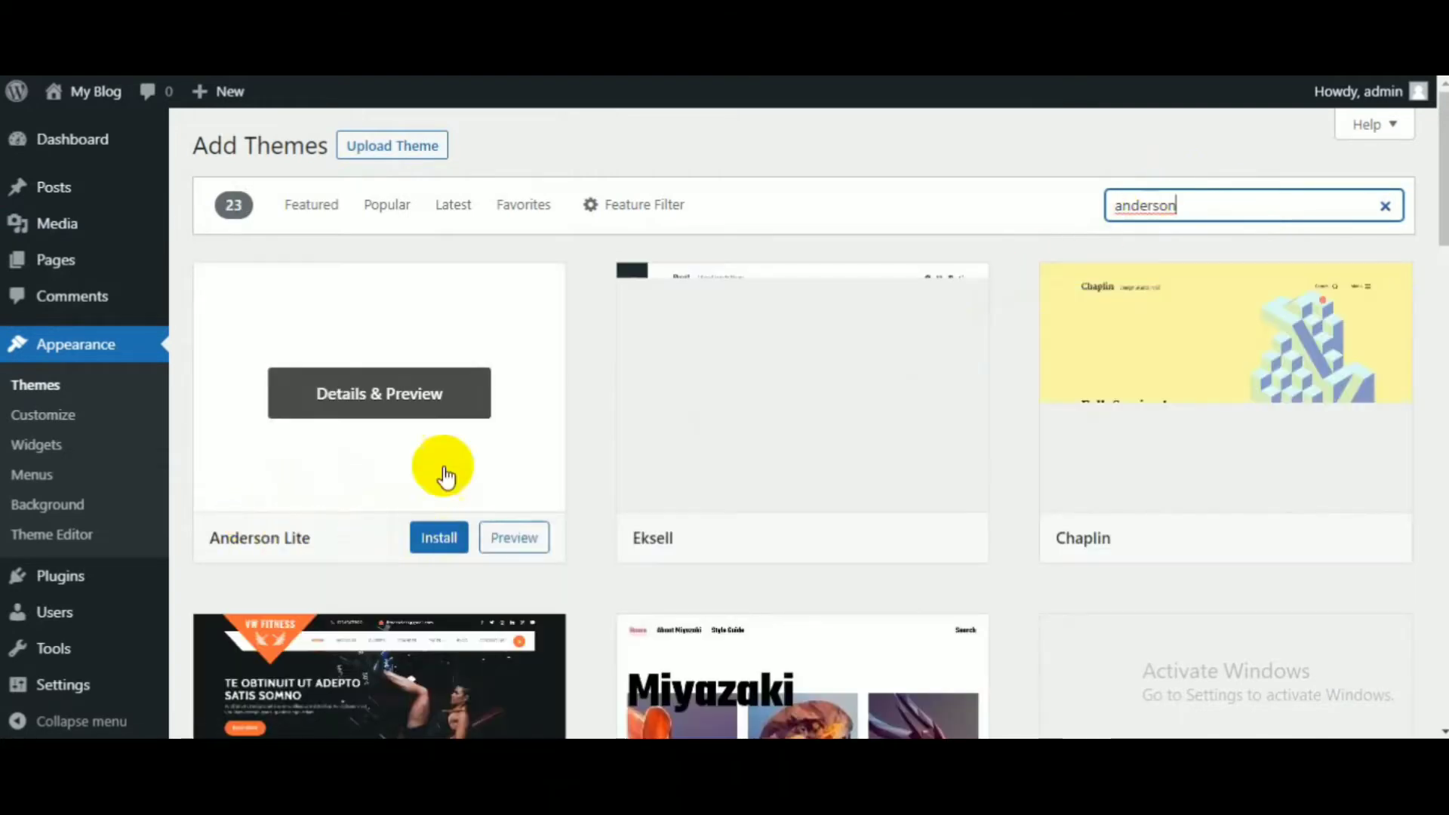
click(440, 541)
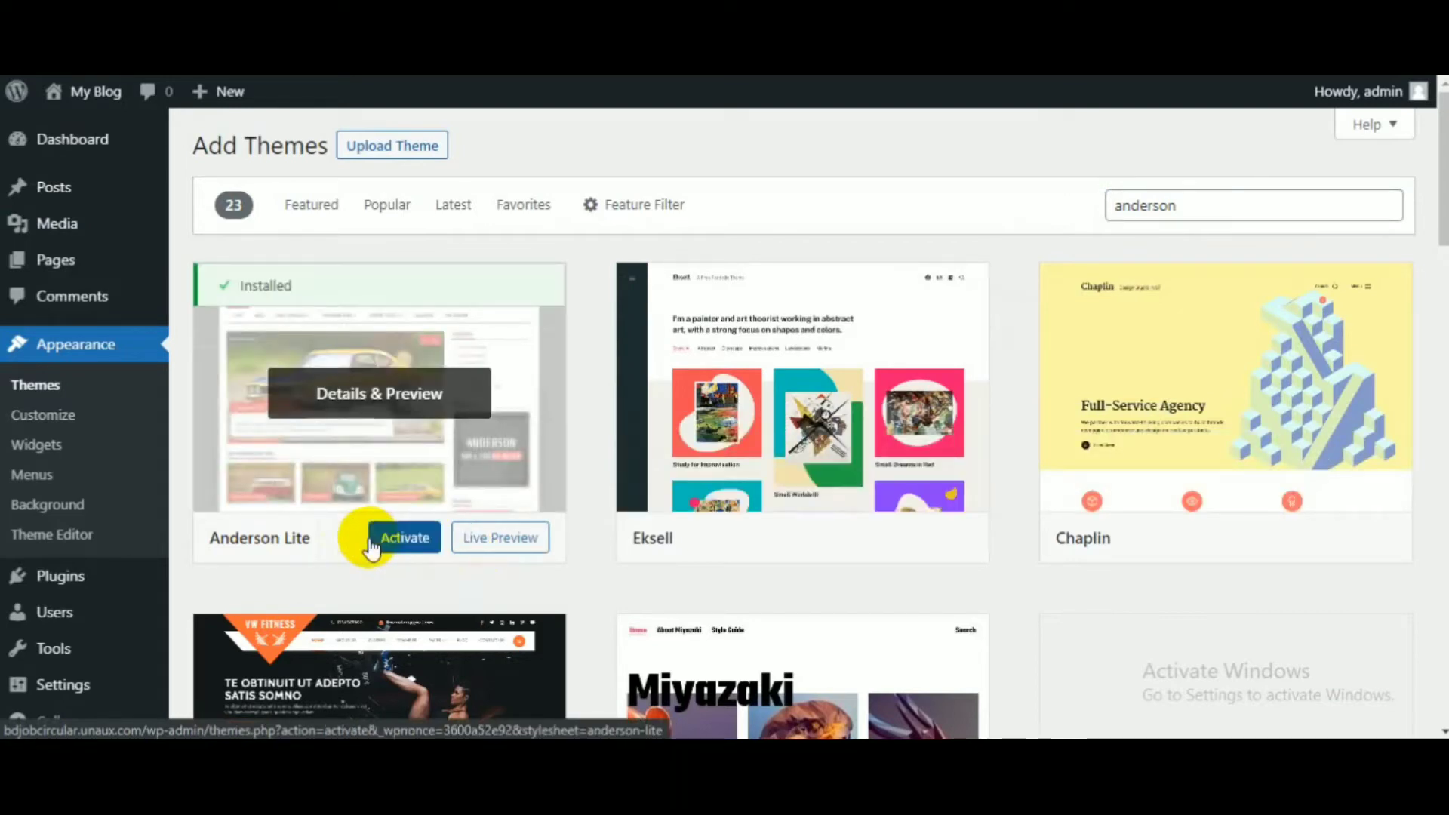
click(412, 542)
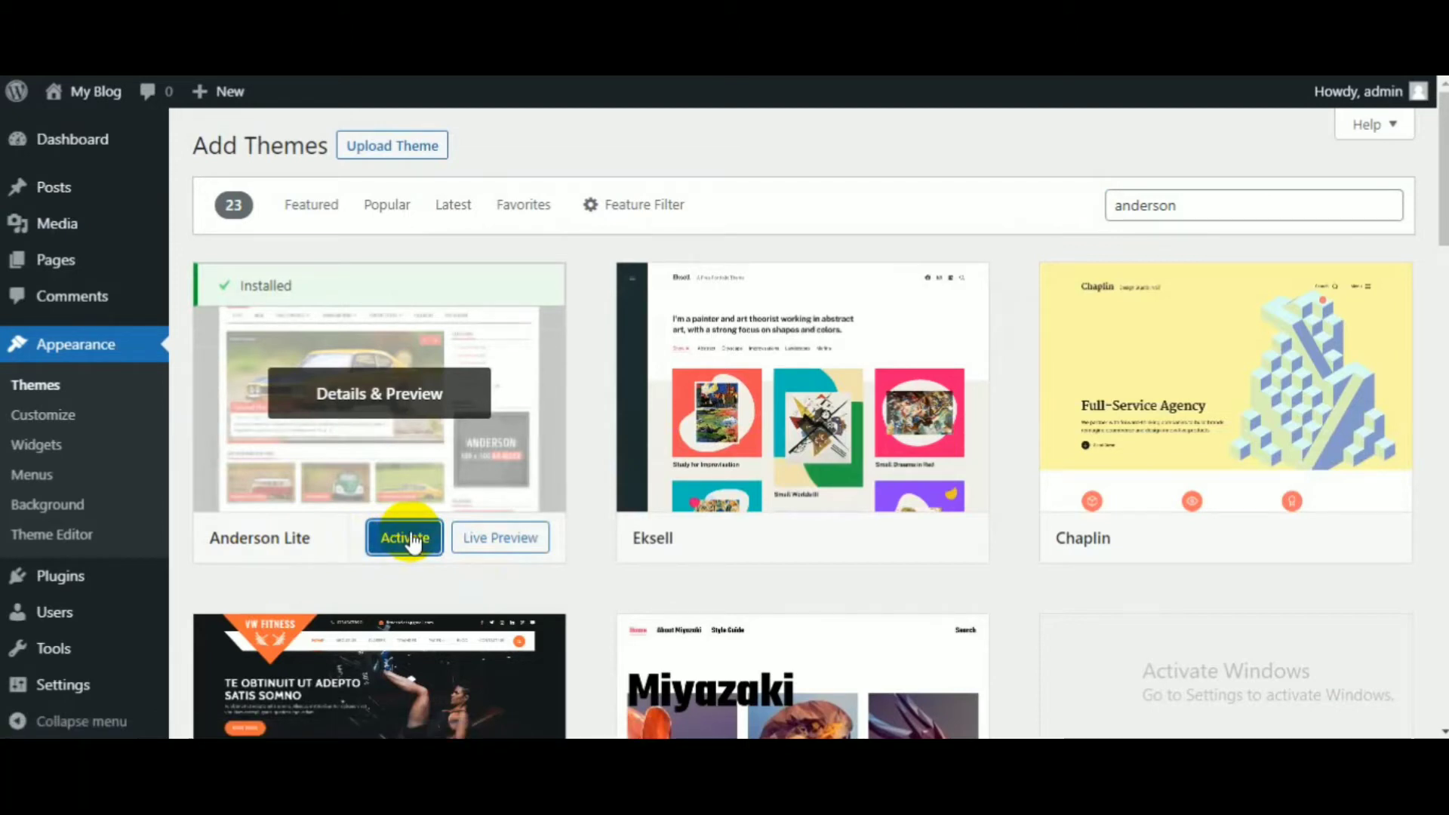
- Delete the Twenty Twenty-One theme and confirm its removal
scroll(672, 607, down, 1)
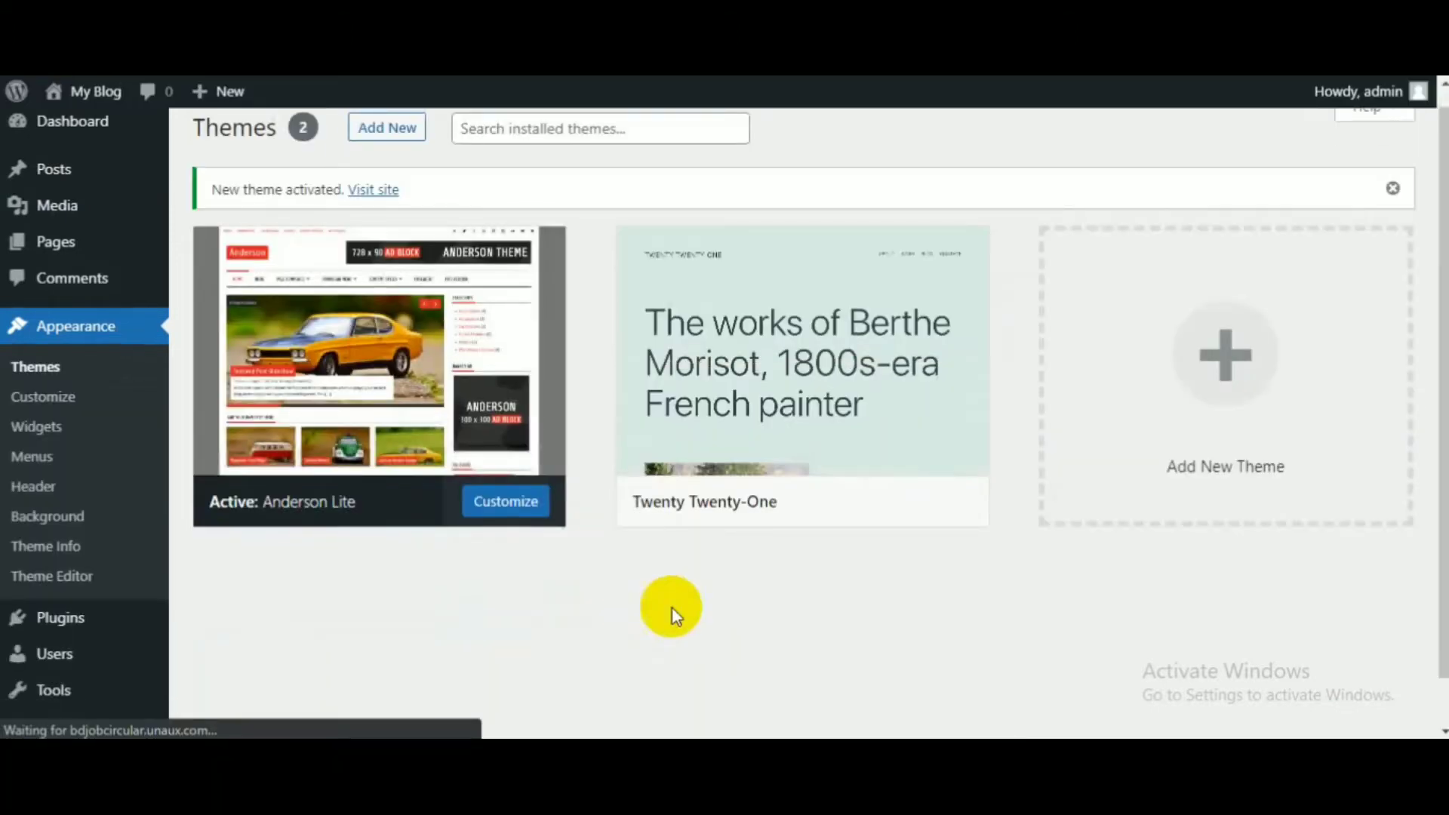
click(834, 366)
click(1375, 694)
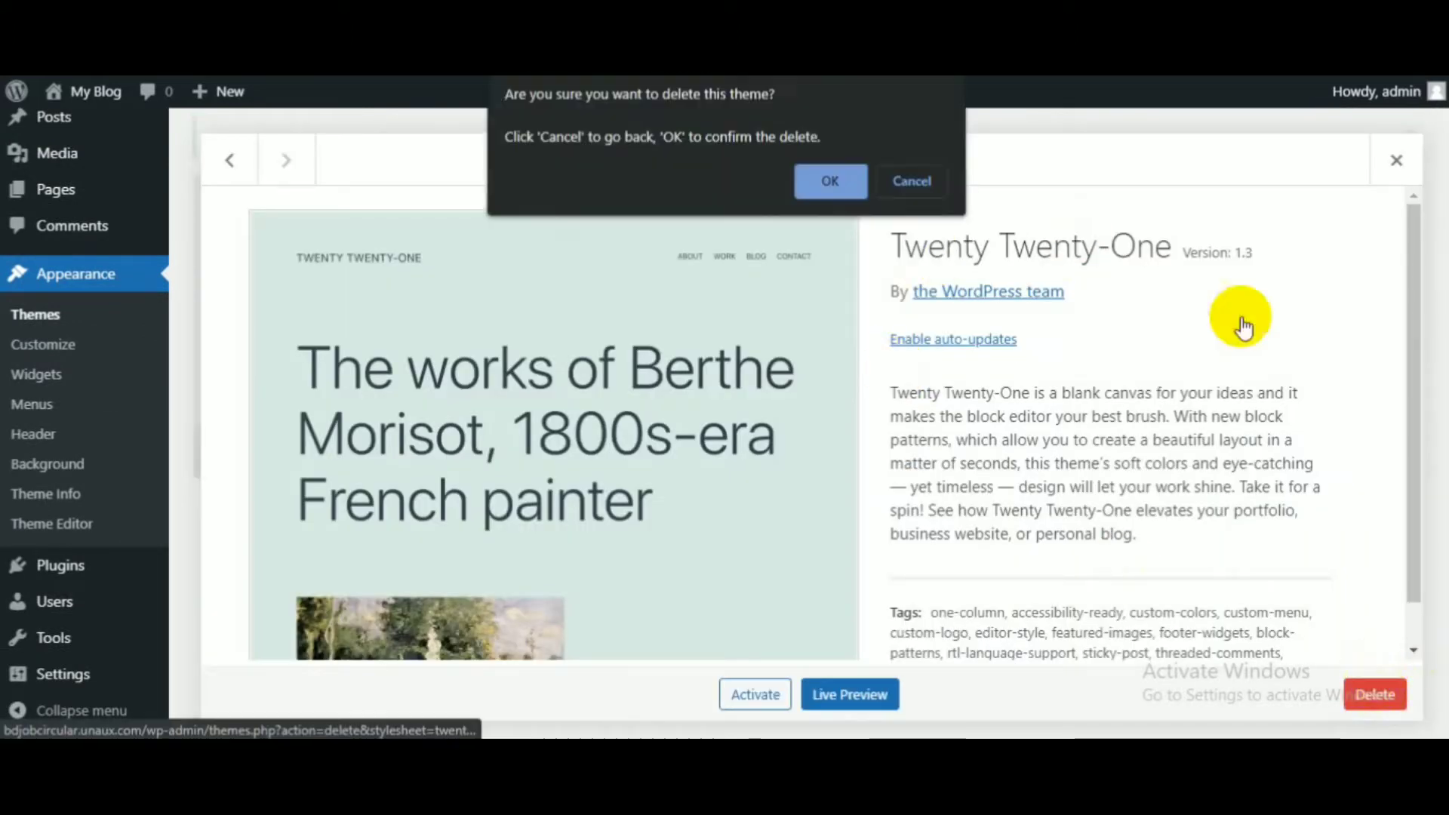
click(835, 192)
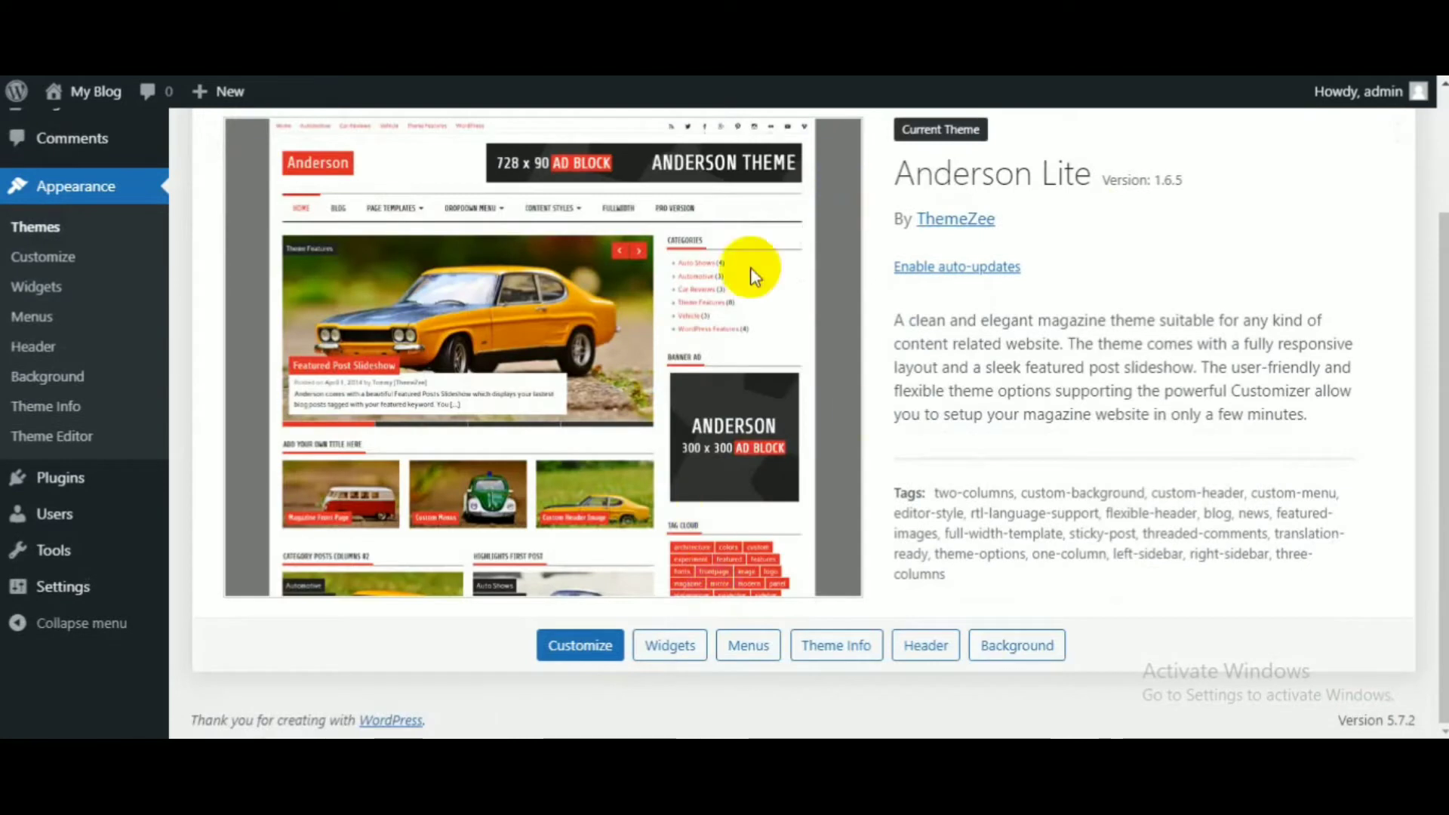
- Visit the live site to review the Anderson Lite homepage, and compare it with the previous Twenty Twenty-One homepage
mouse_move(106, 102)
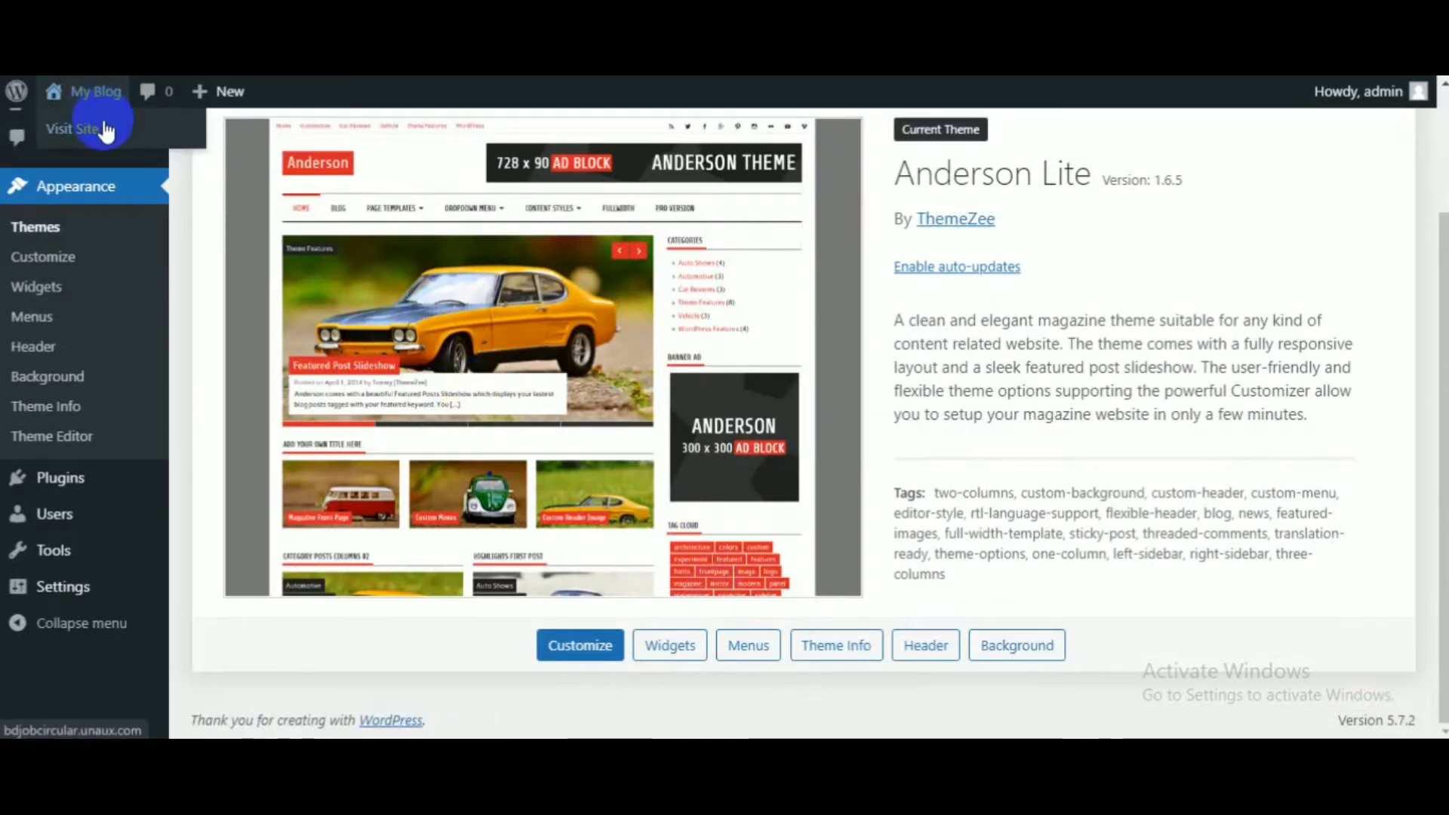
click(107, 132)
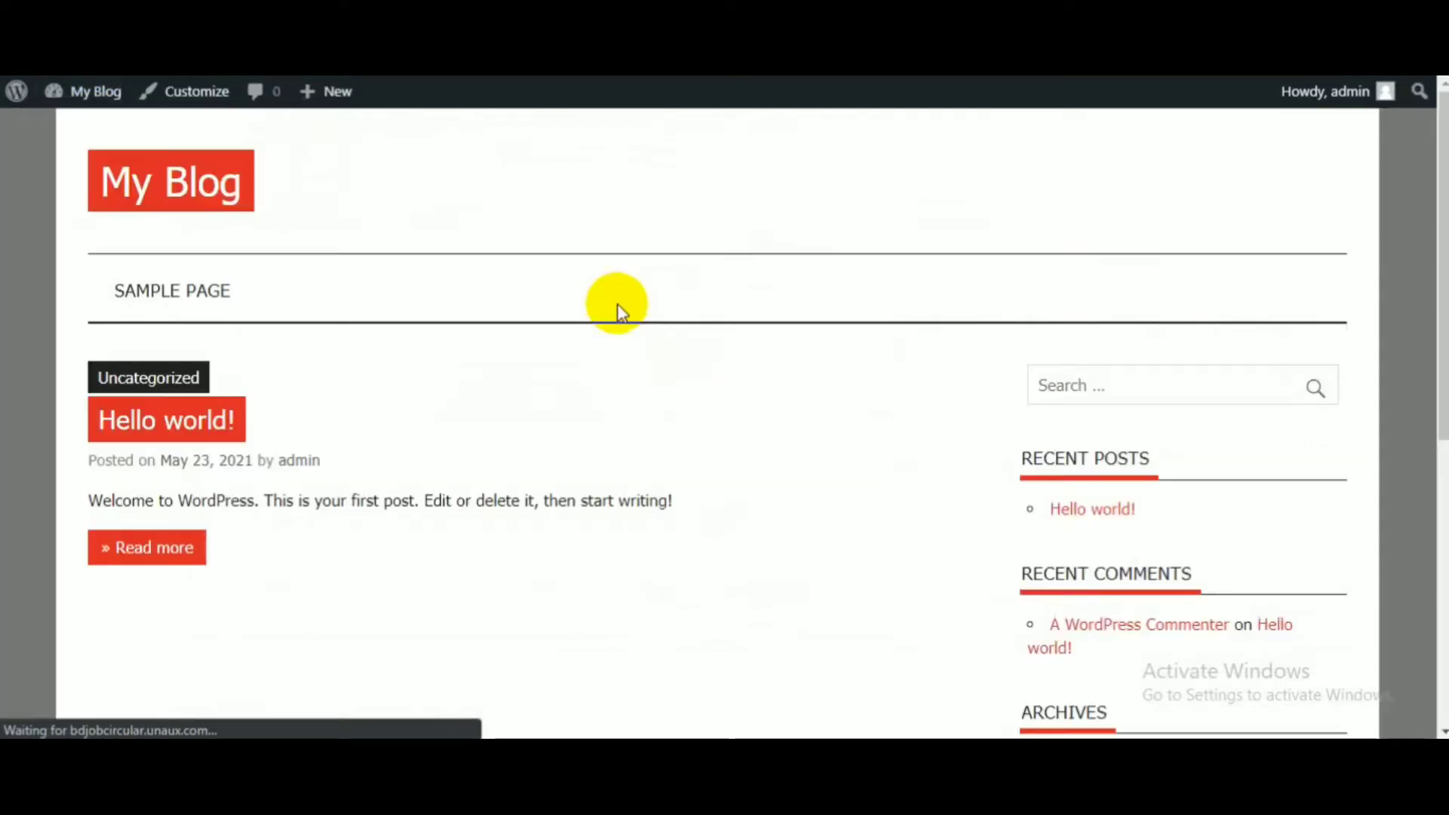
scroll(718, 349, down, 6)
scroll(744, 340, up, 7)
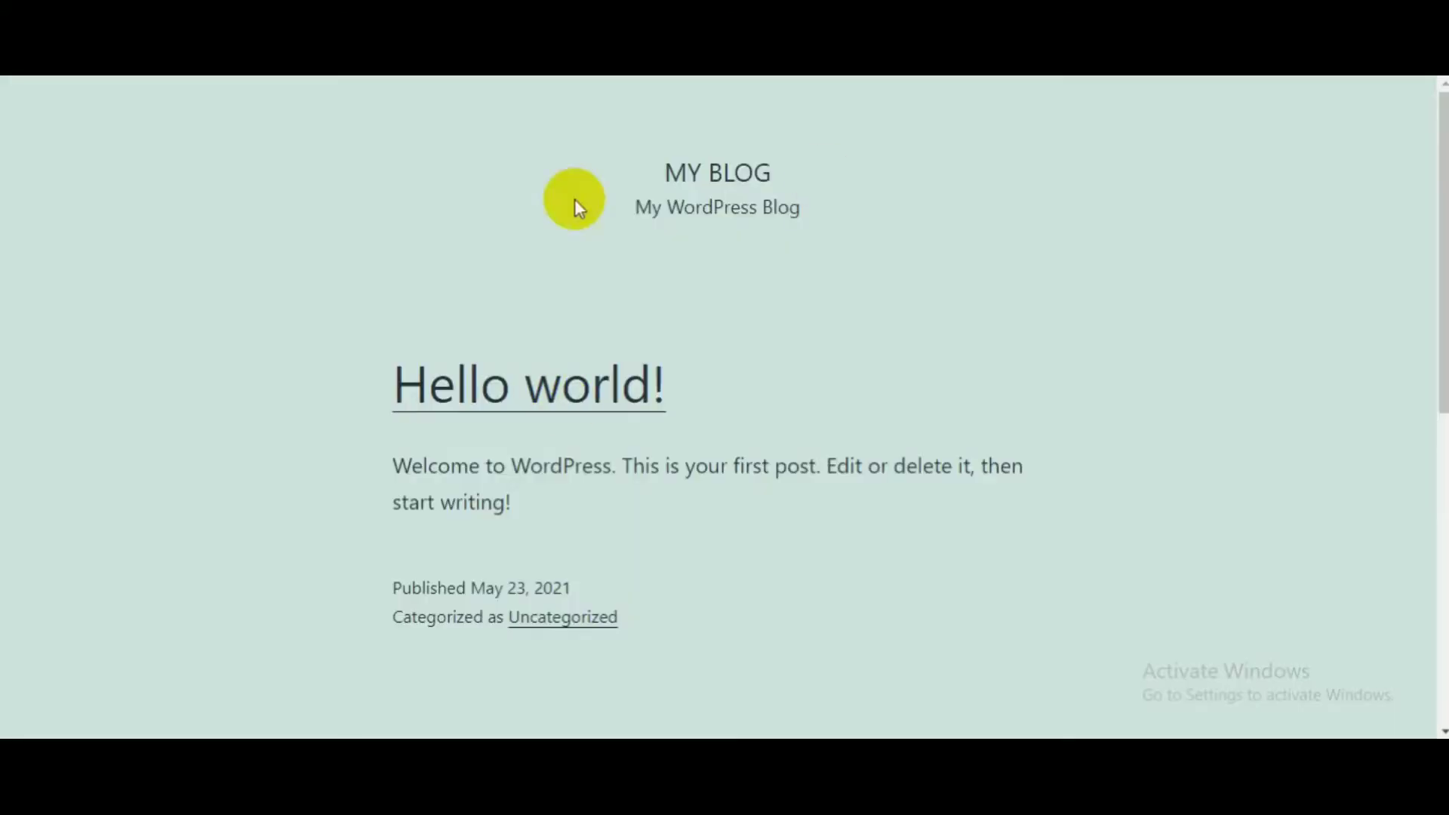
scroll(619, 443, down, 2)
scroll(528, 407, up, 2)
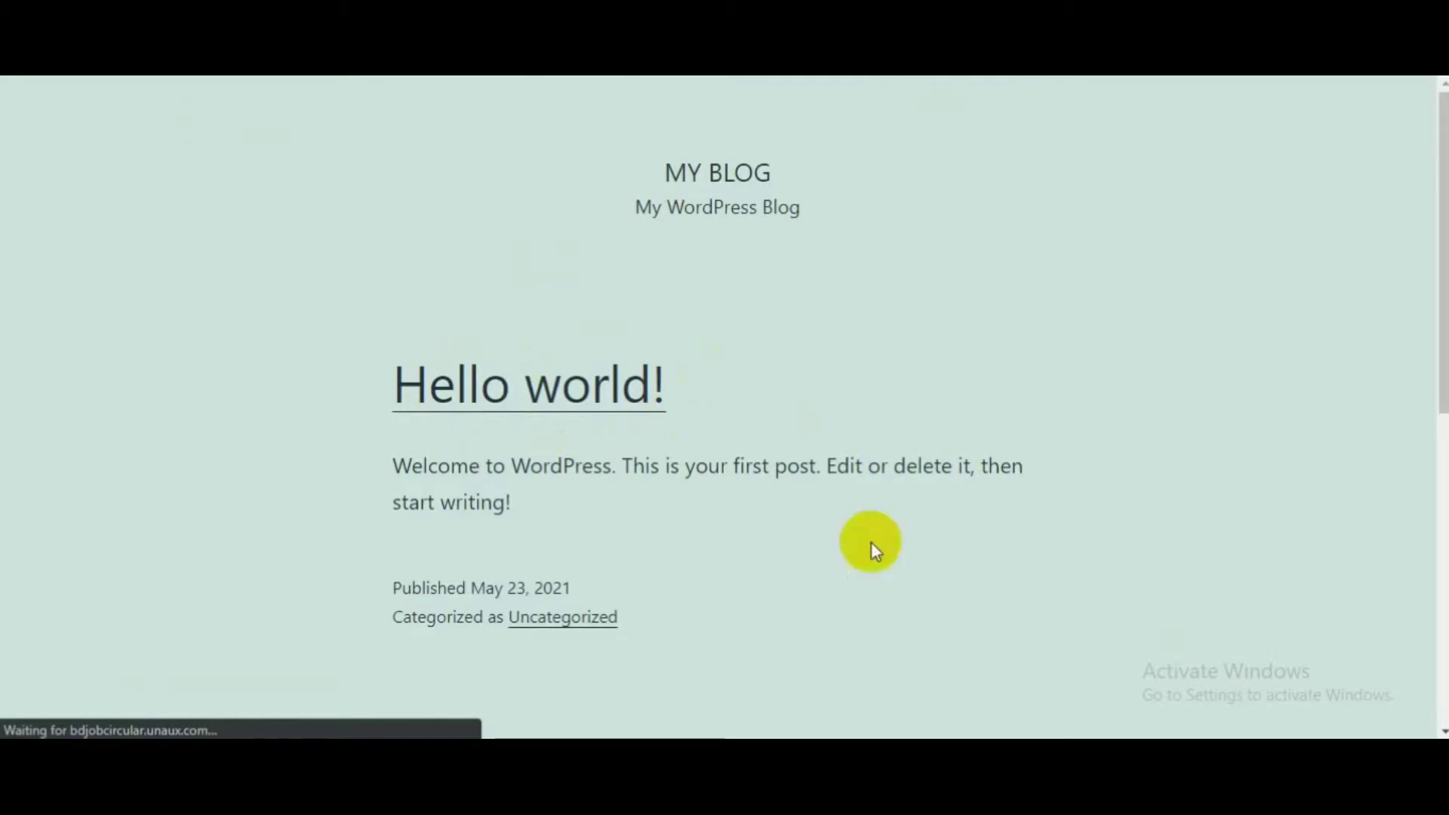
scroll(799, 463, down, 10)
scroll(921, 472, up, 10)
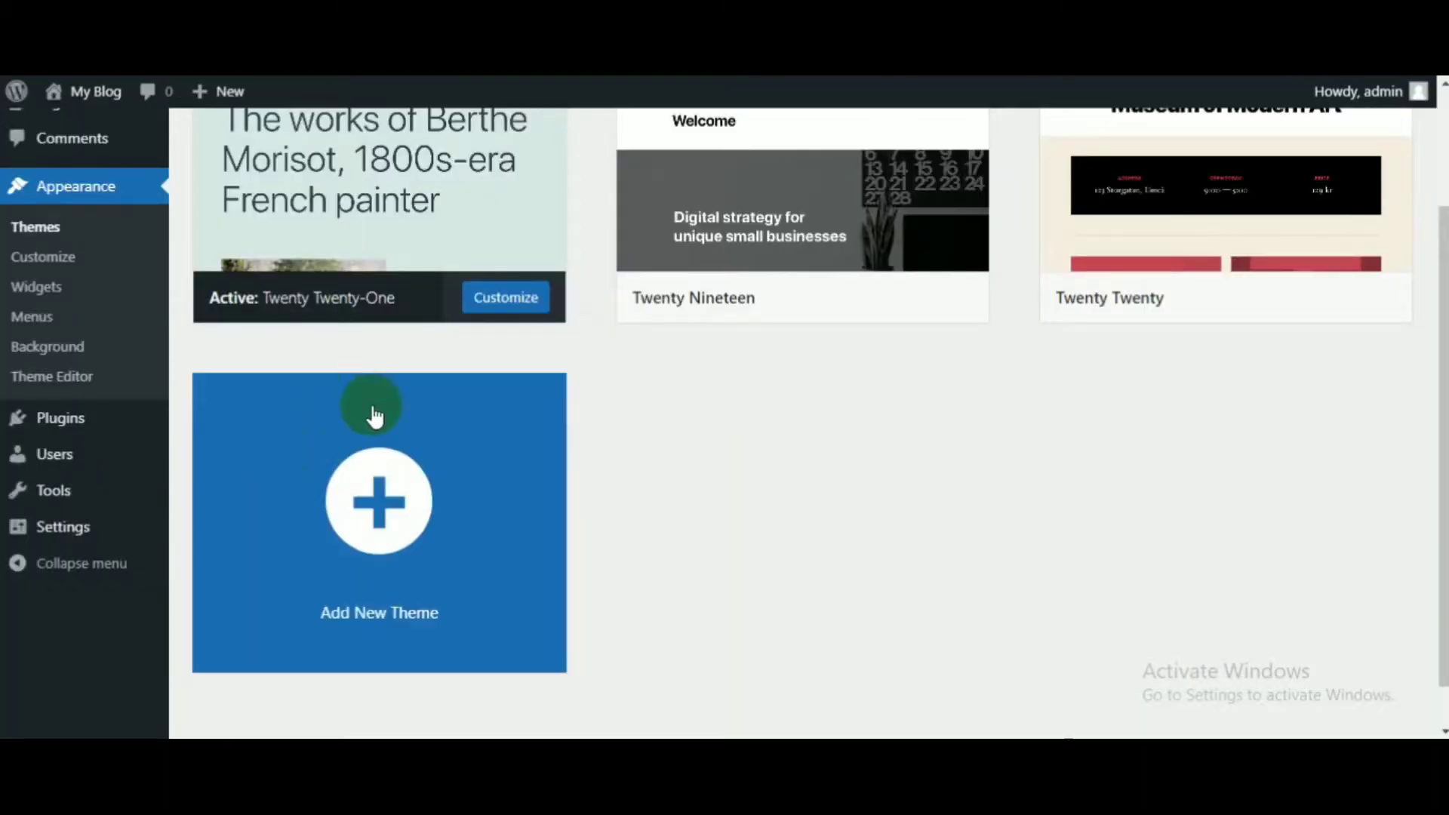
- Open the menu settings and create a menu named main with Main Navigation as its display location
scroll(374, 416, up, 3)
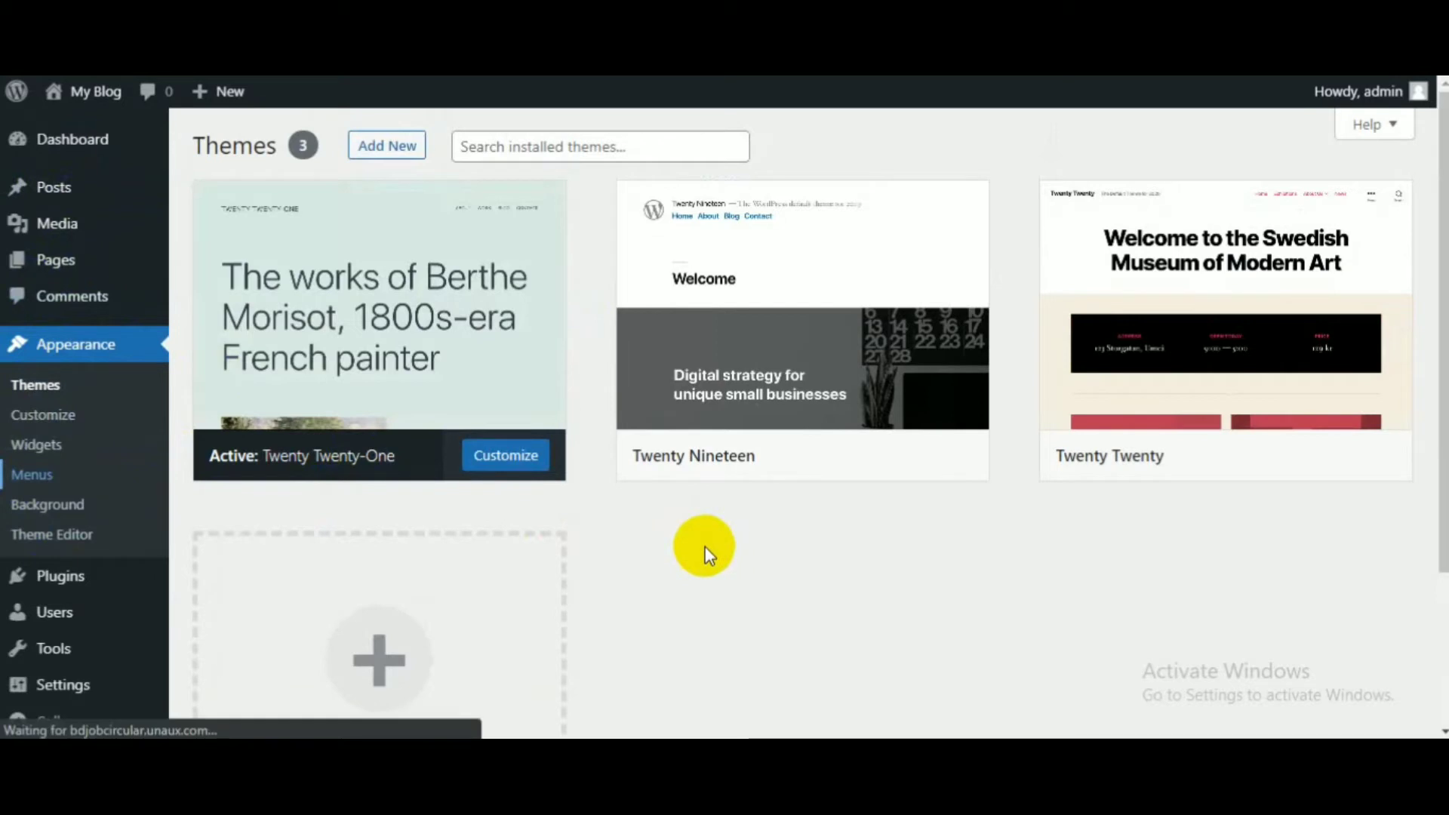
scroll(829, 498, down, 1)
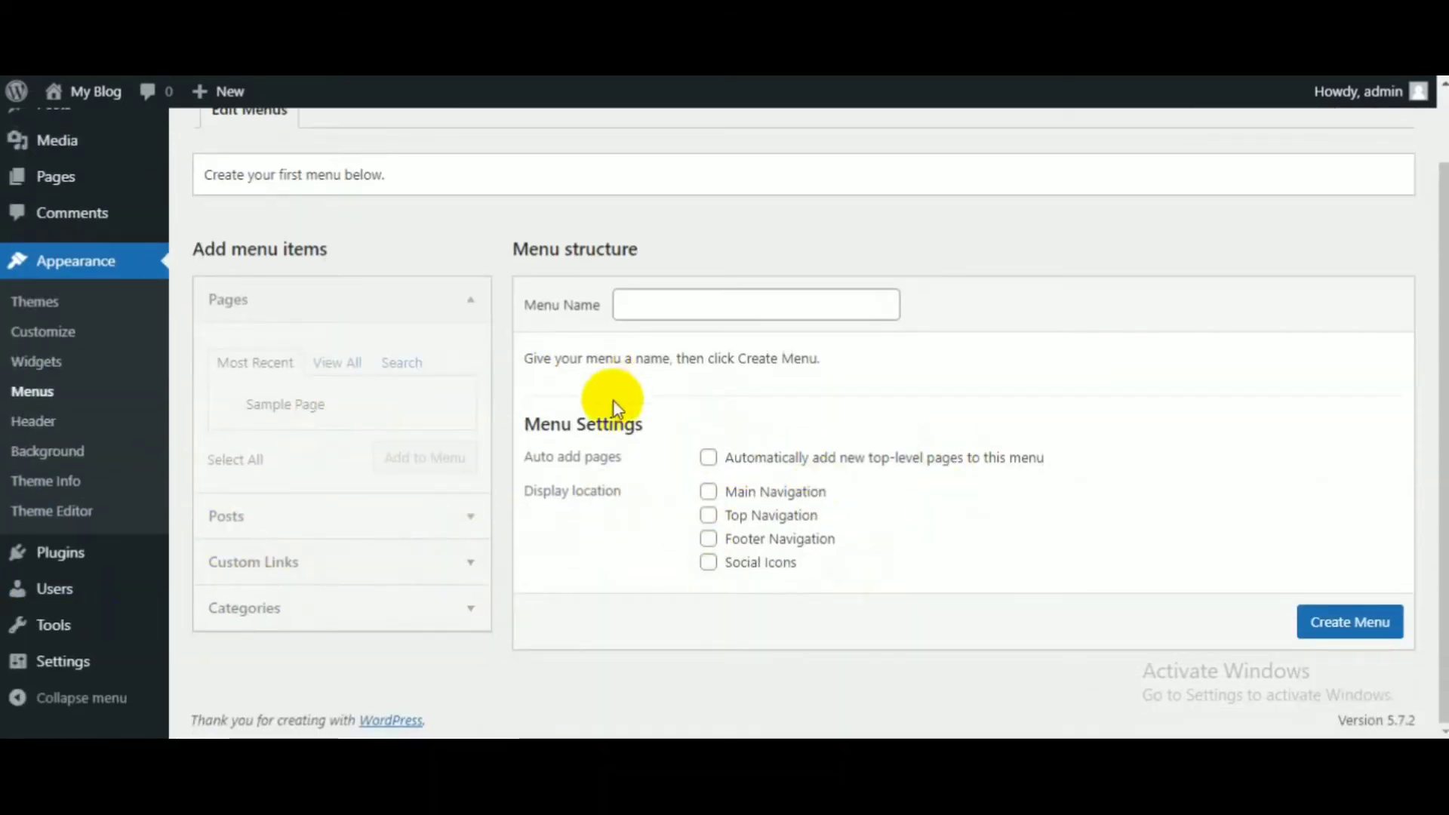
click(703, 304)
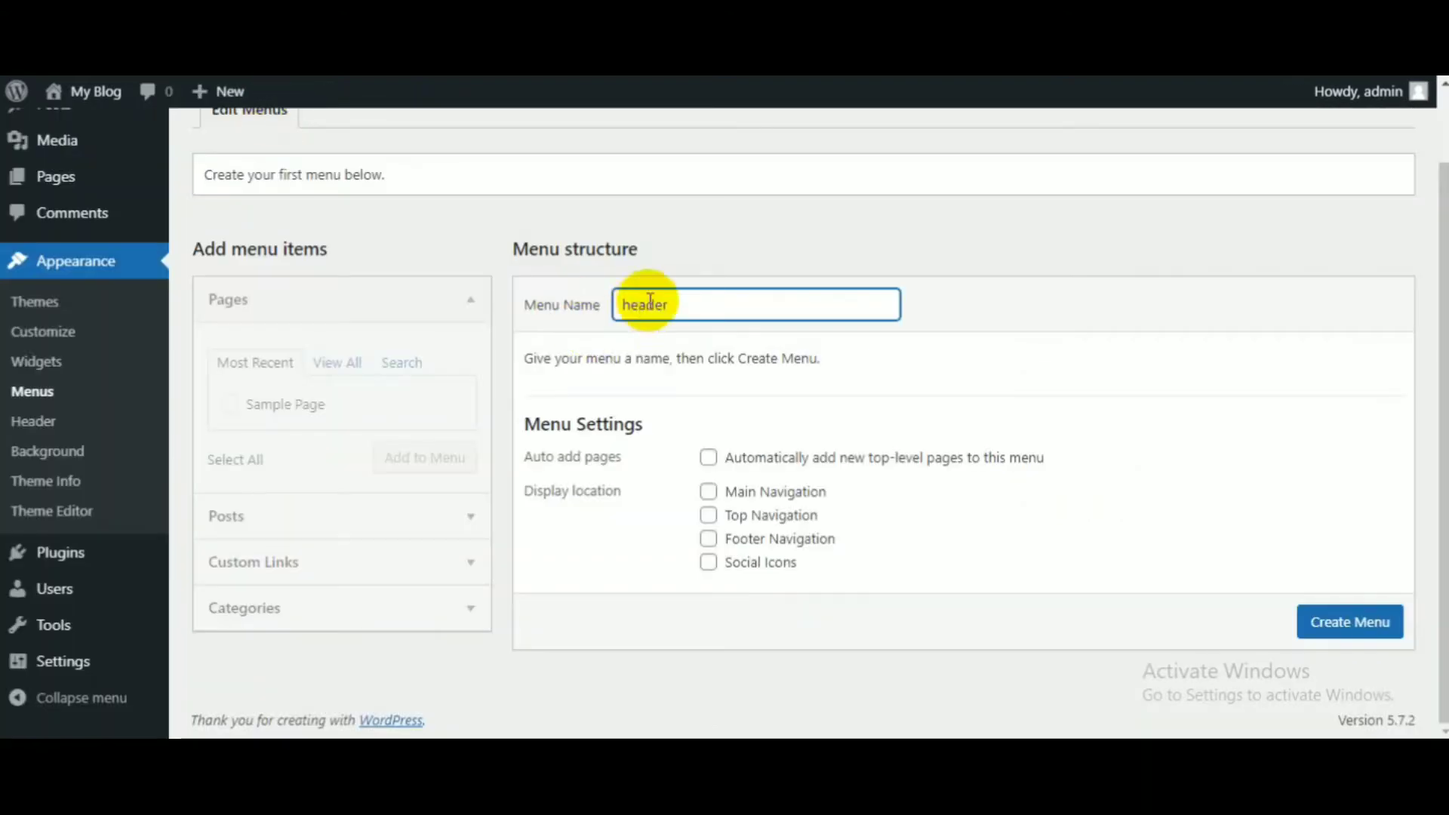
double_click(650, 304)
text(ma)
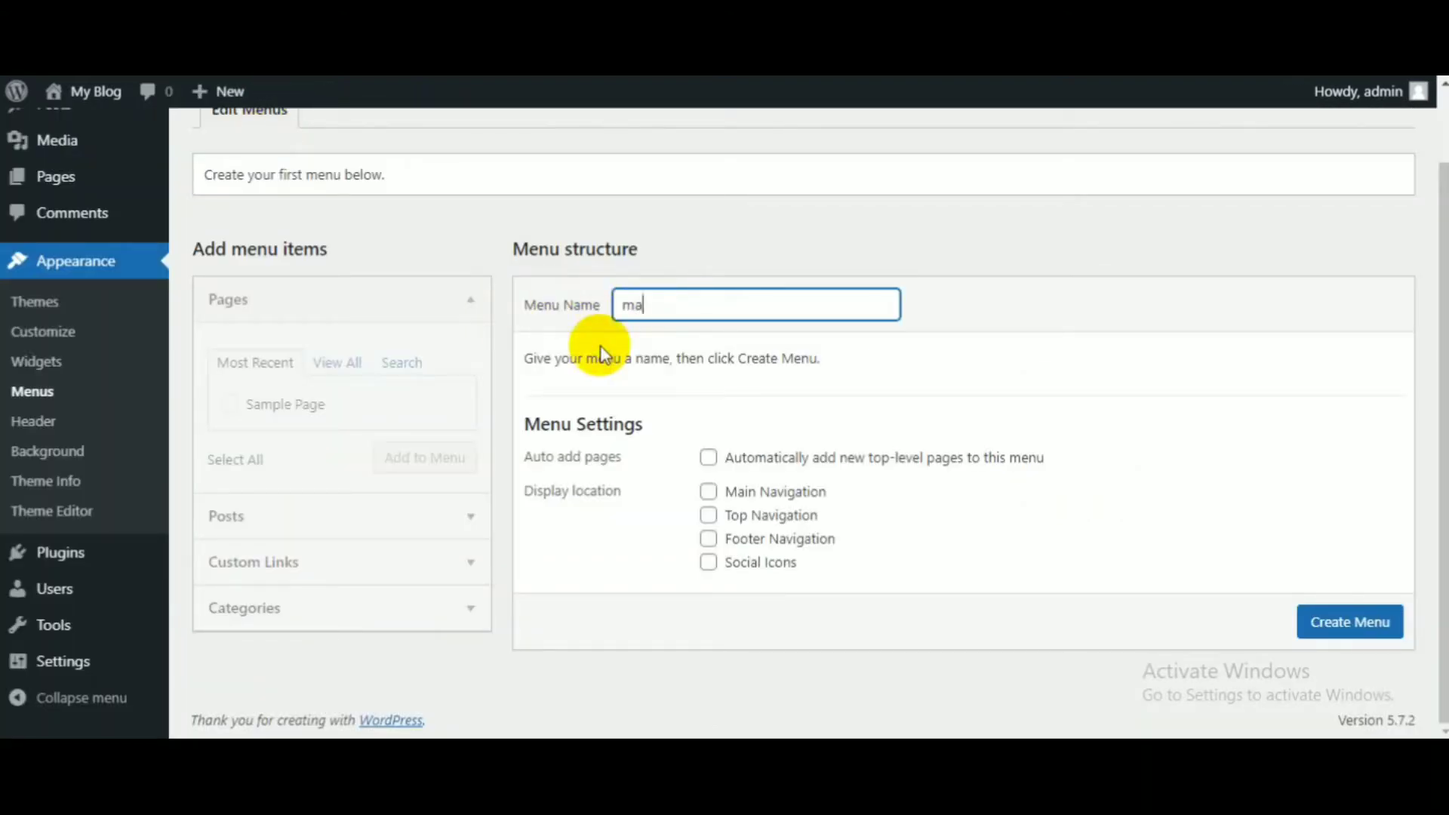
text(in)
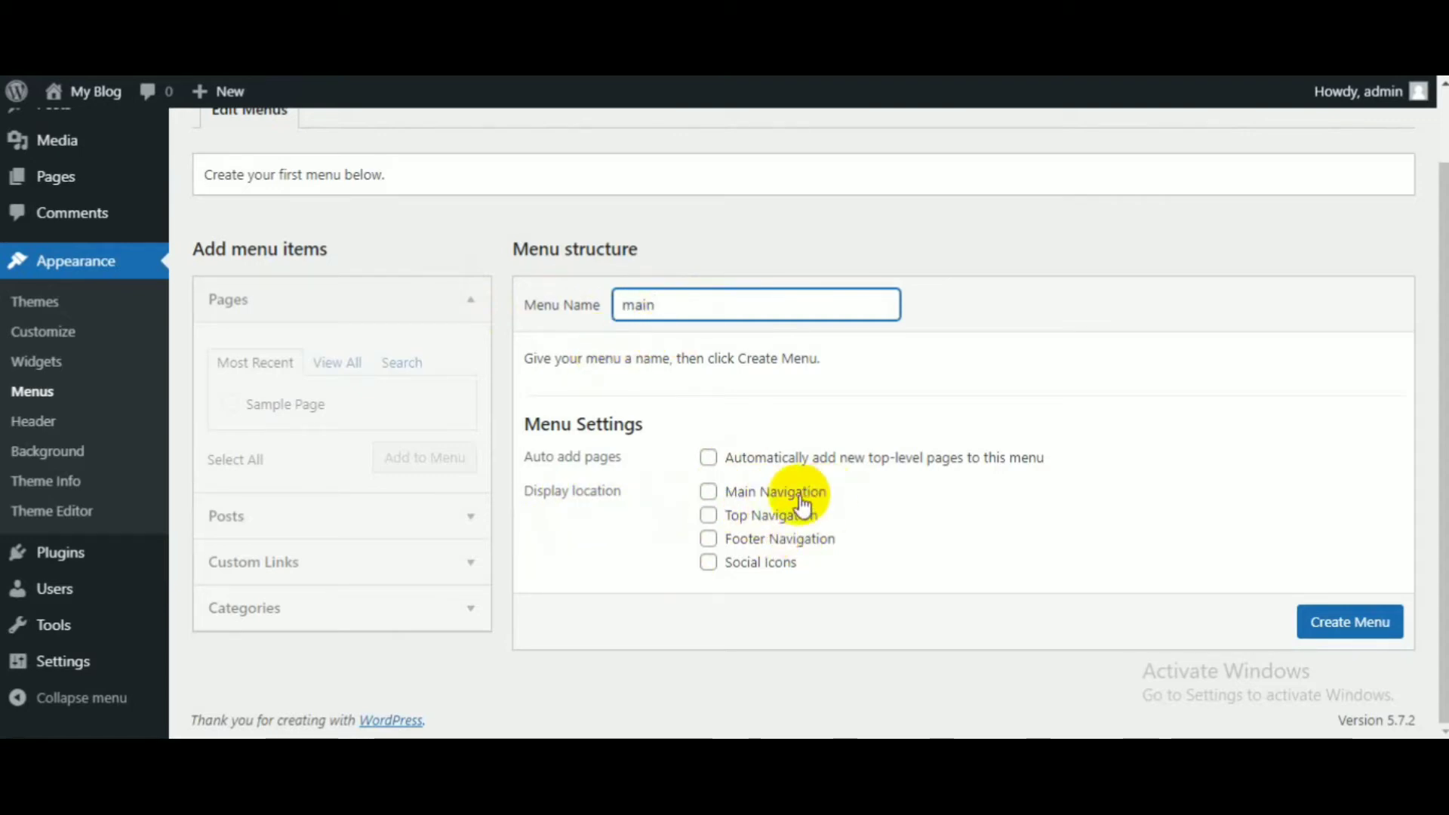
click(709, 495)
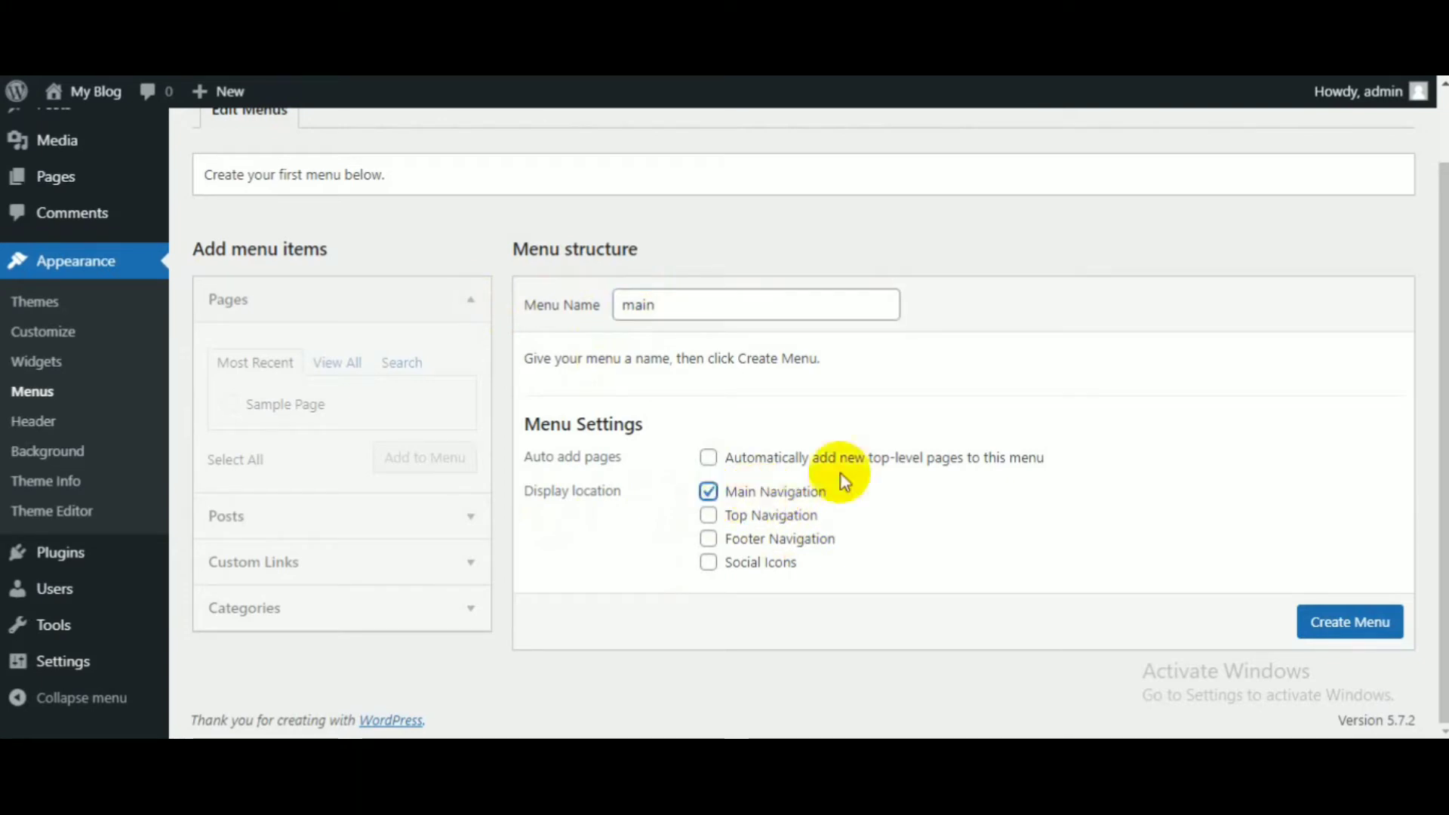
click(1308, 622)
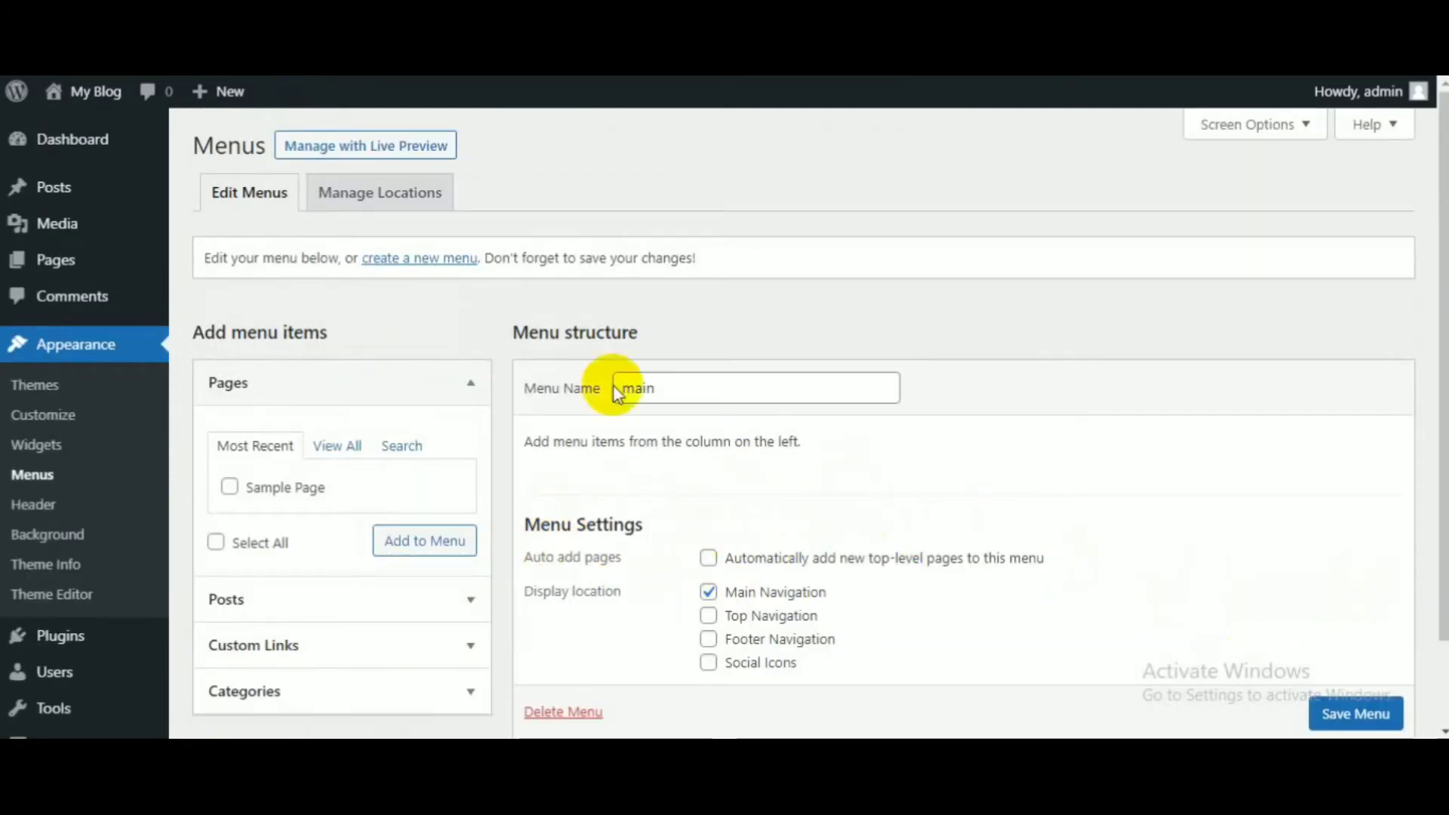
scroll(595, 495, down, 1)
scroll(644, 473, up, 1)
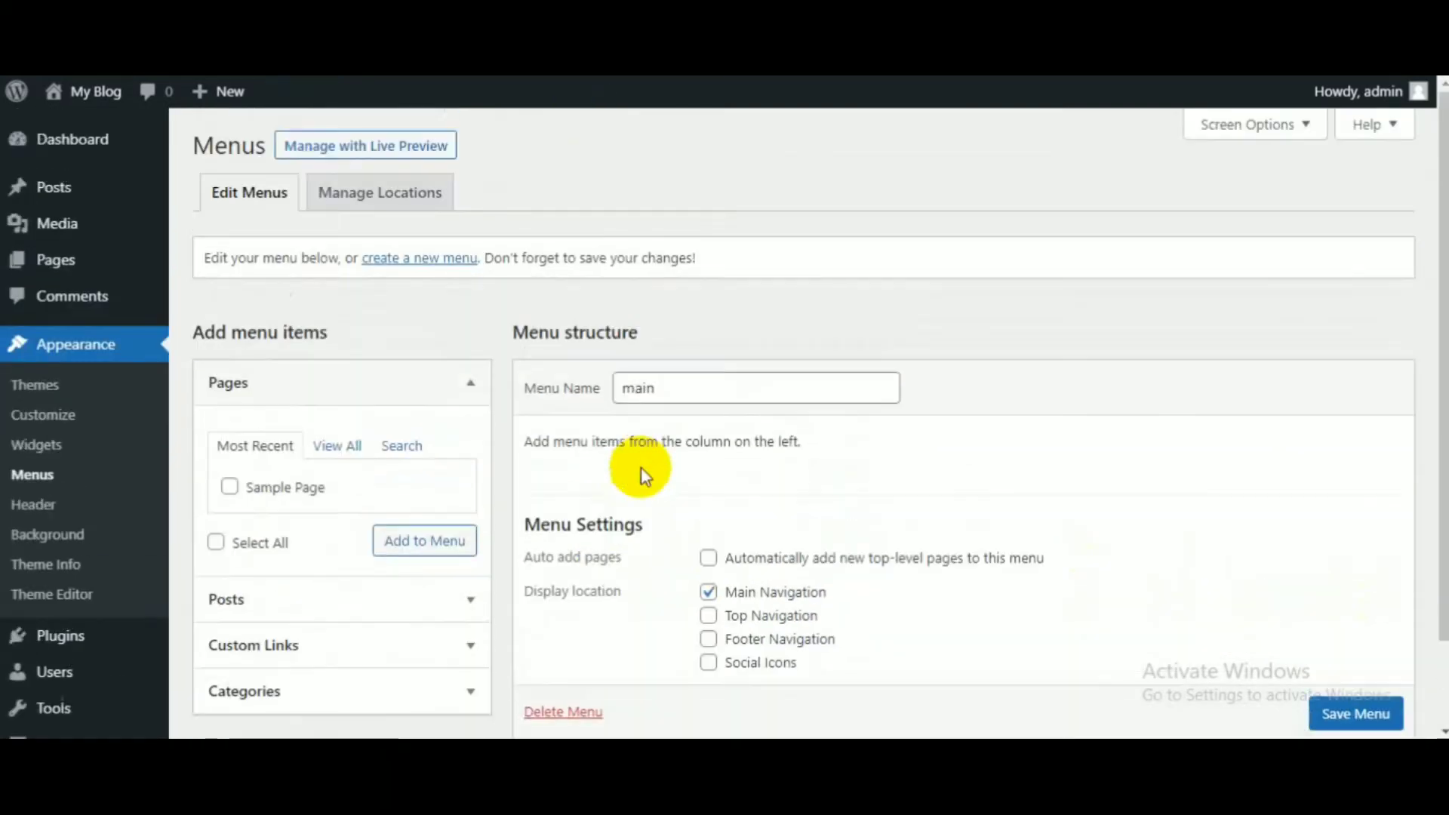
scroll(677, 347, down, 1)
click(681, 289)
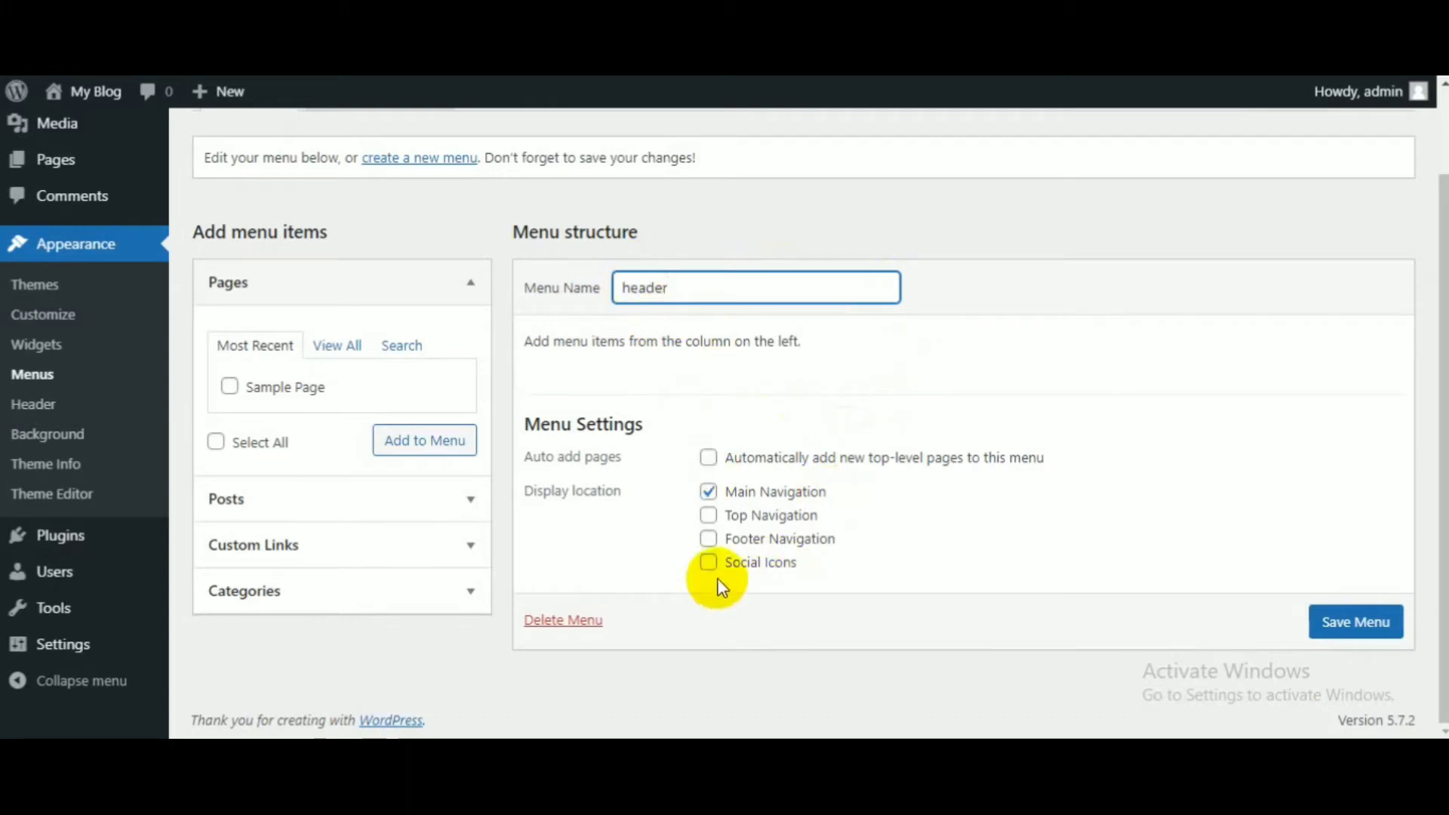
click(710, 516)
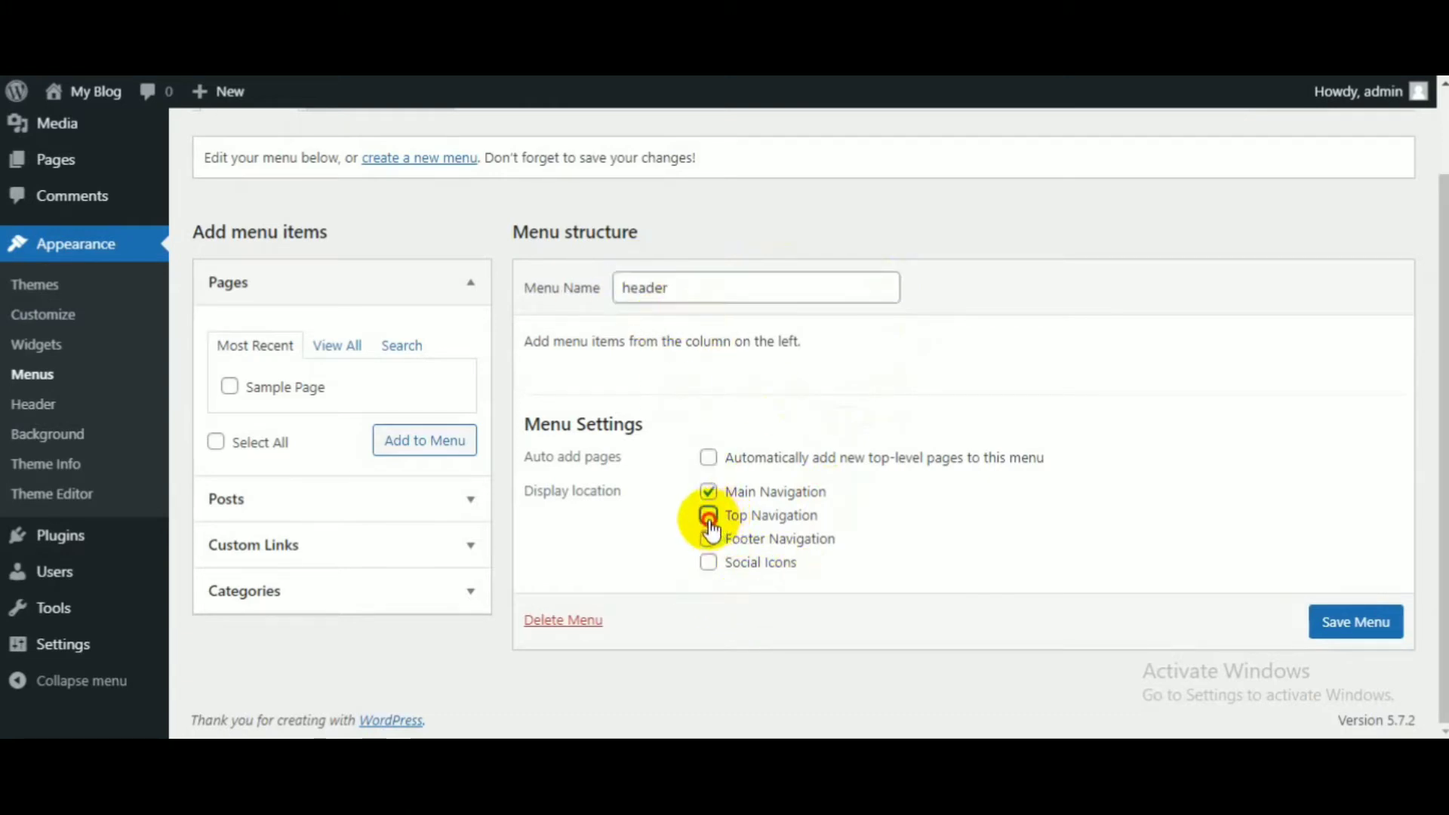
click(708, 493)
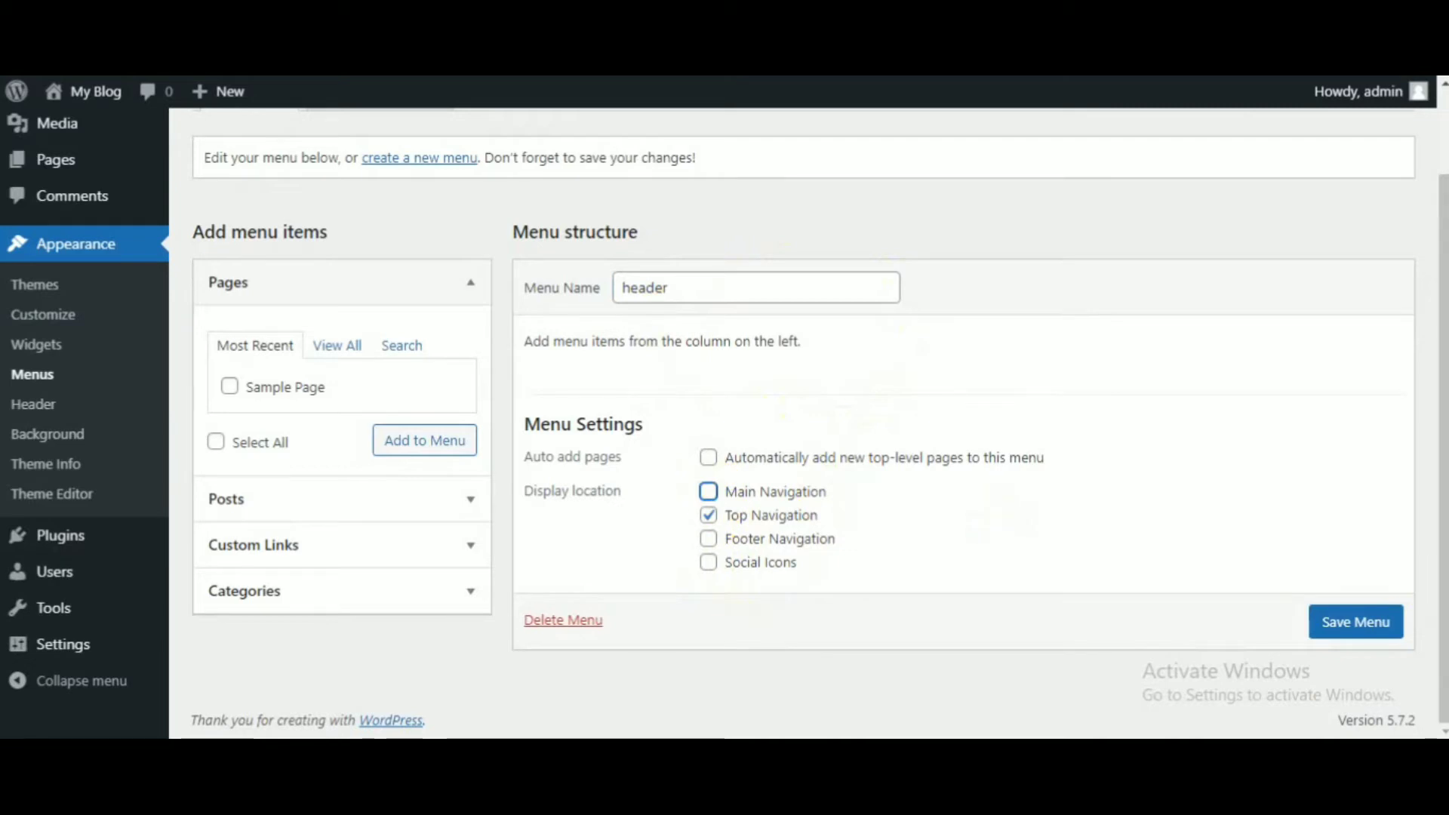
click(1354, 625)
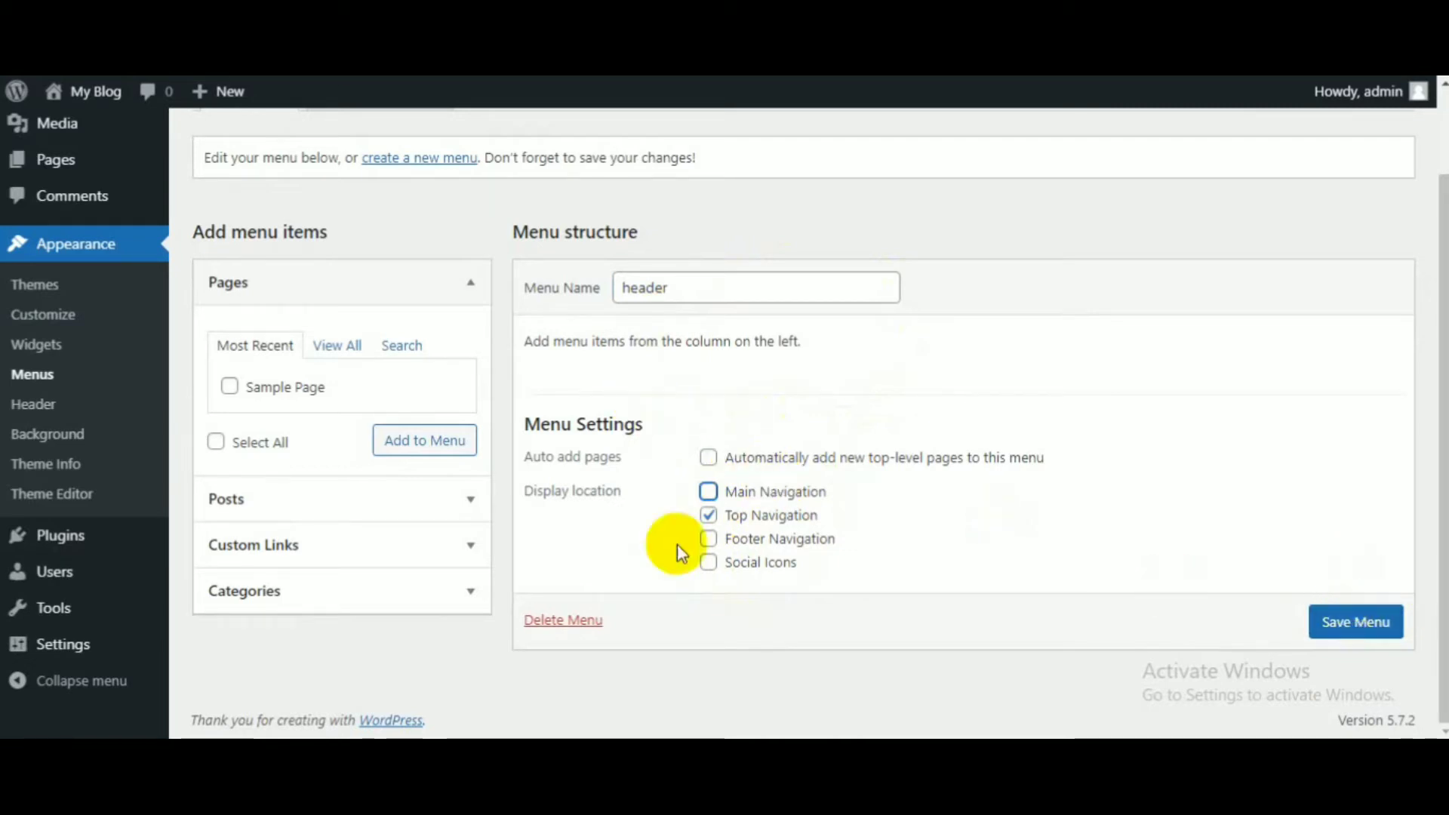
click(401, 160)
click(865, 144)
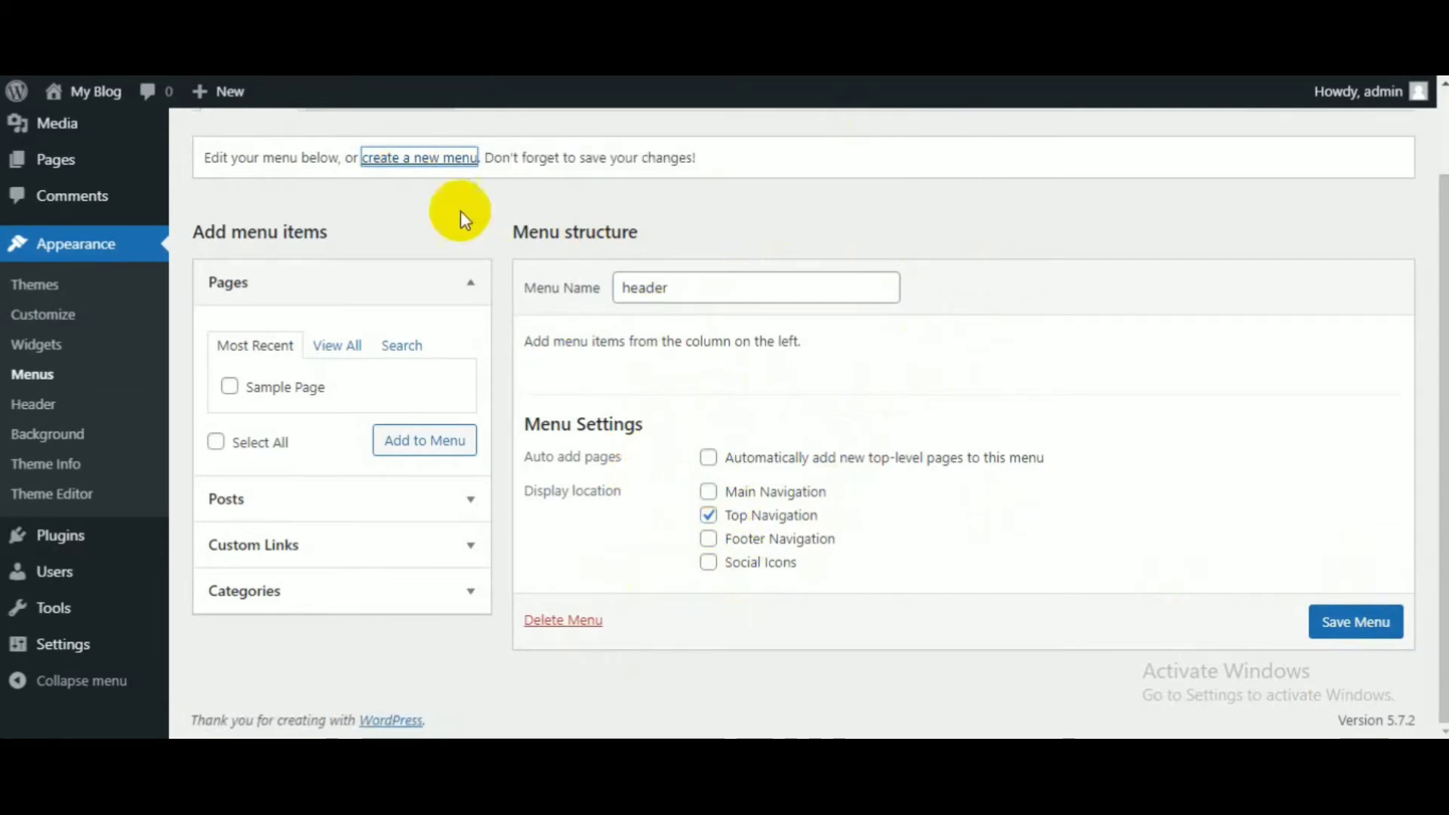
- Create a new menu named header with Top Navigation as its display location, and check the choice of editable menus
click(426, 158)
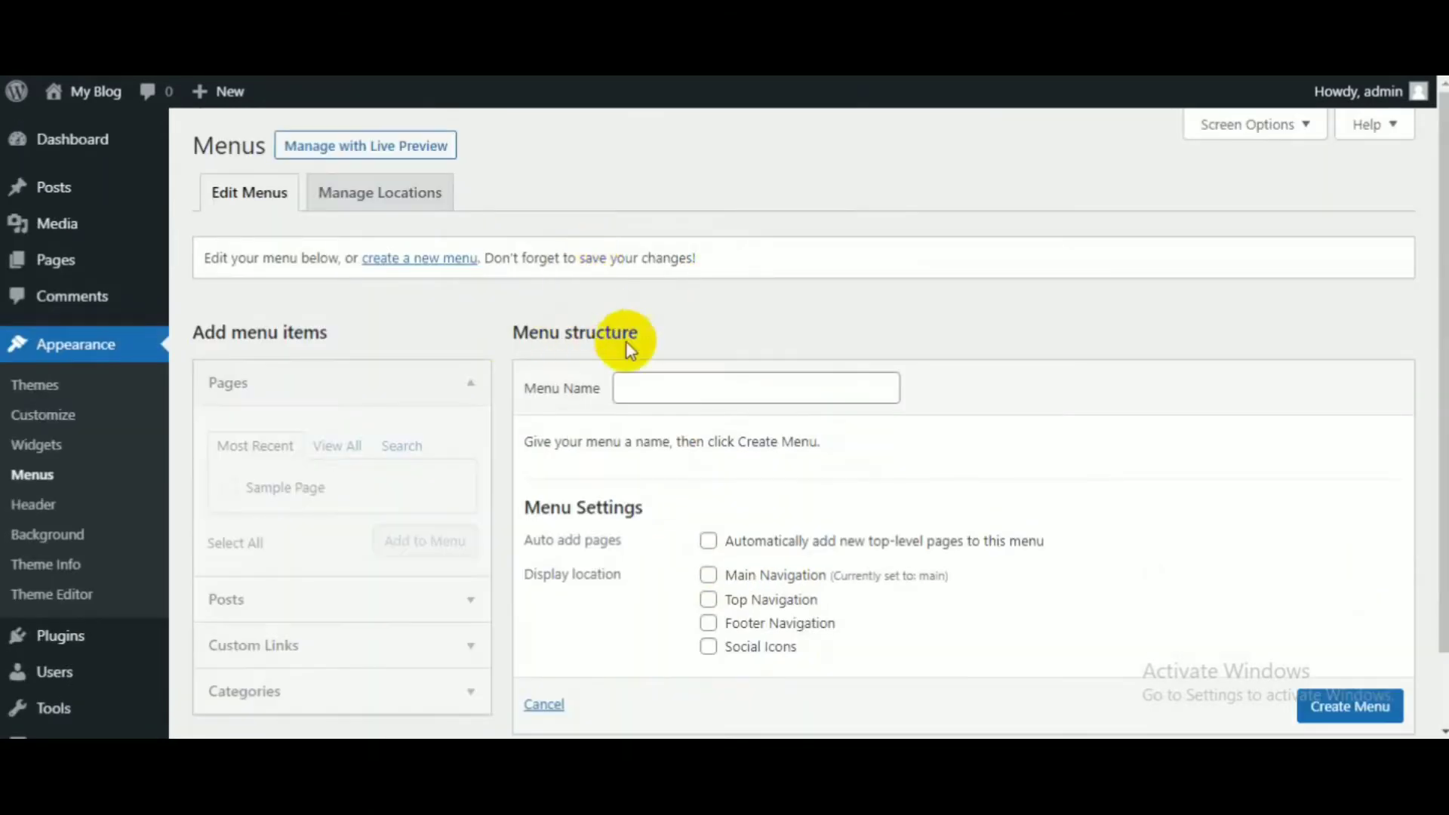
scroll(792, 358, down, 2)
click(699, 309)
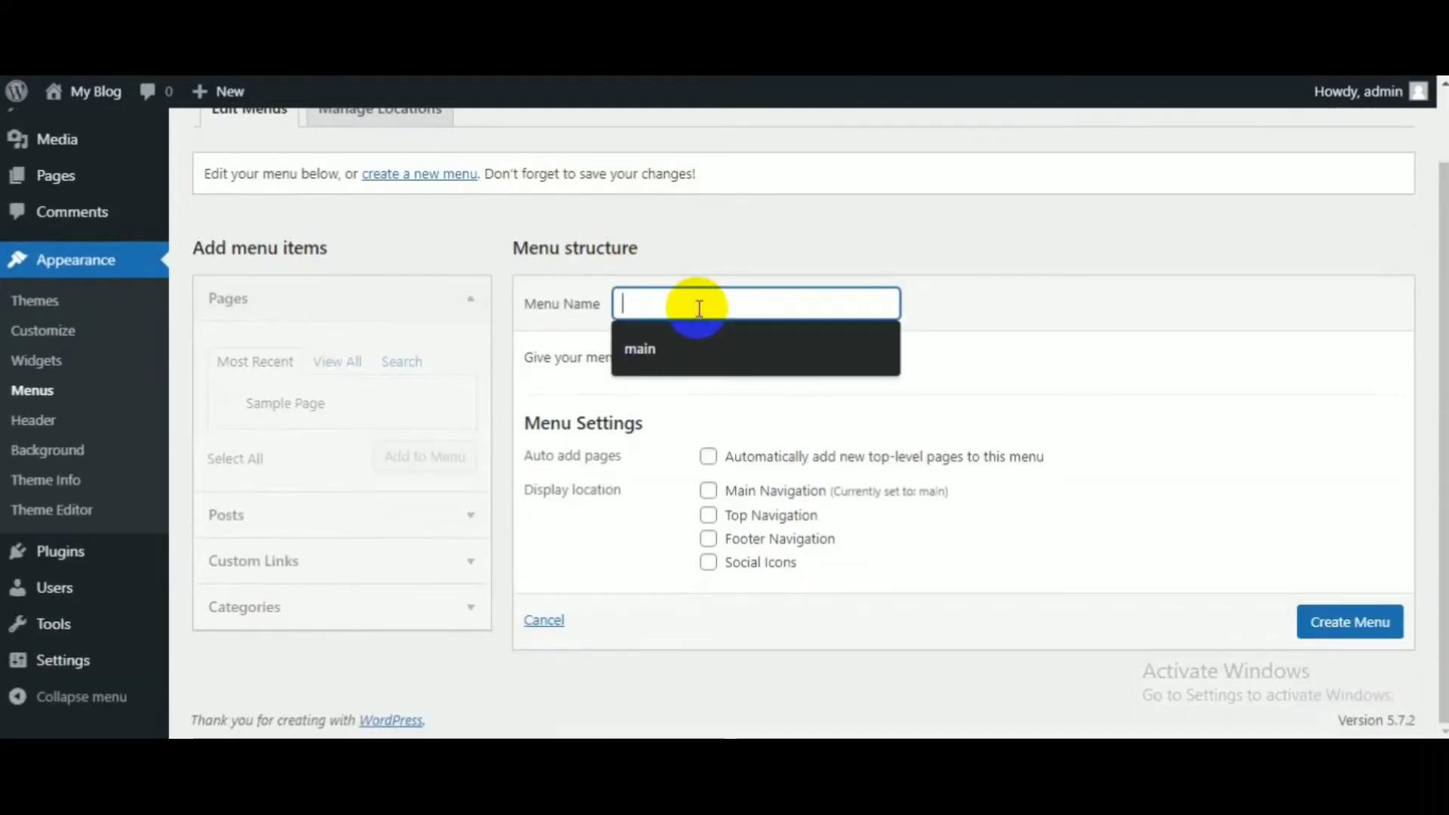
text(header)
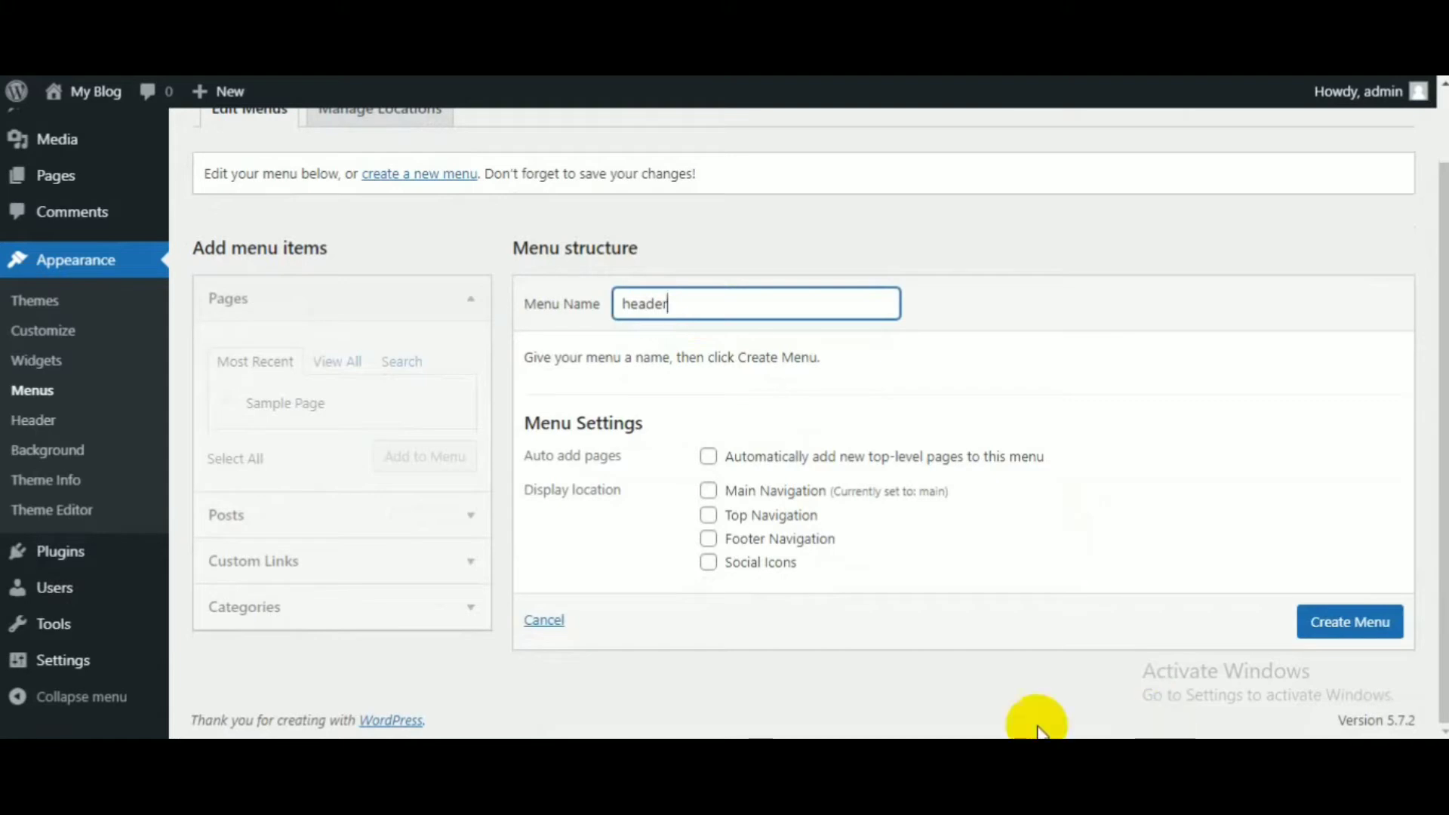
click(710, 516)
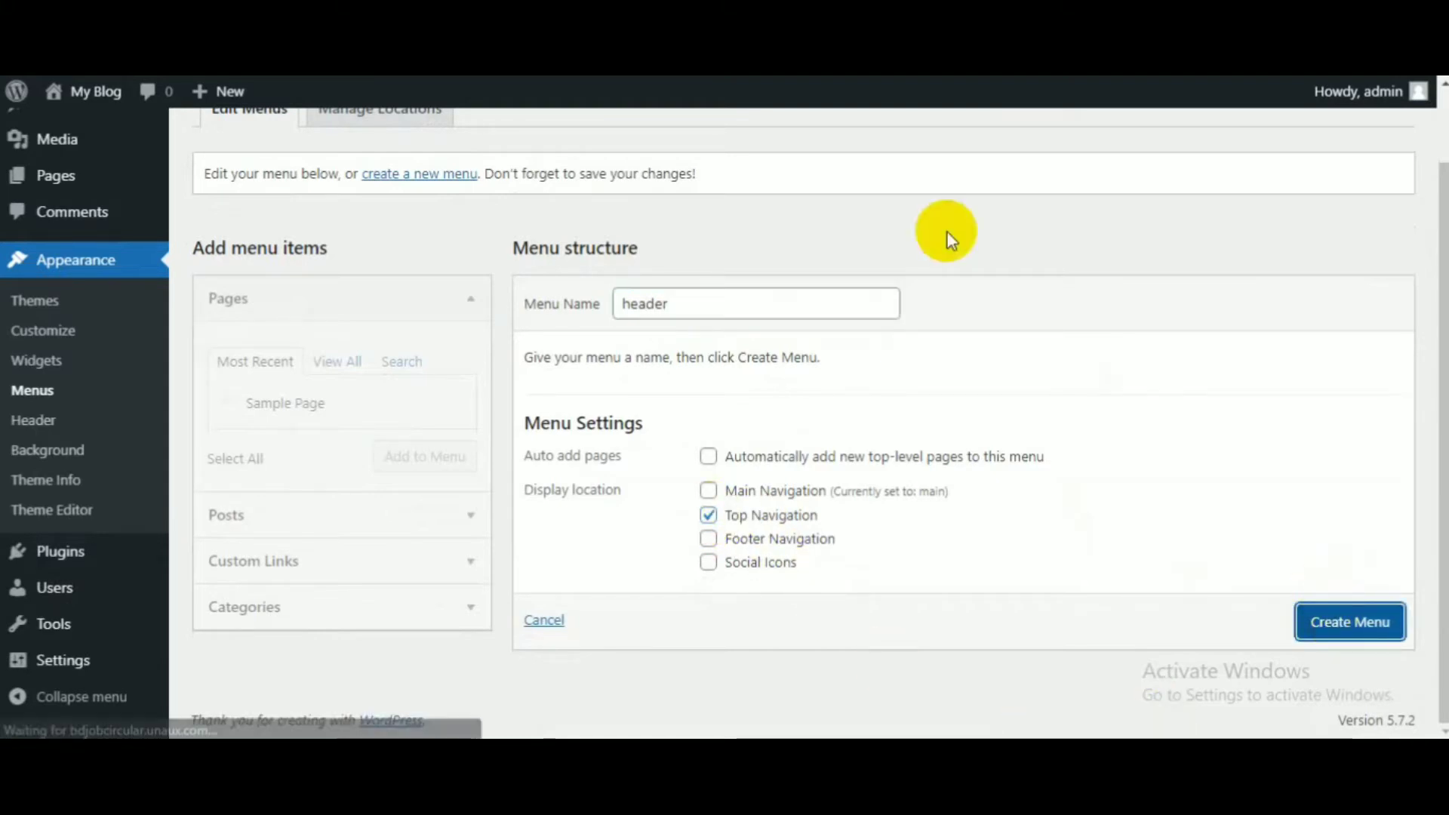
scroll(1027, 394, down, 2)
scroll(527, 371, up, 2)
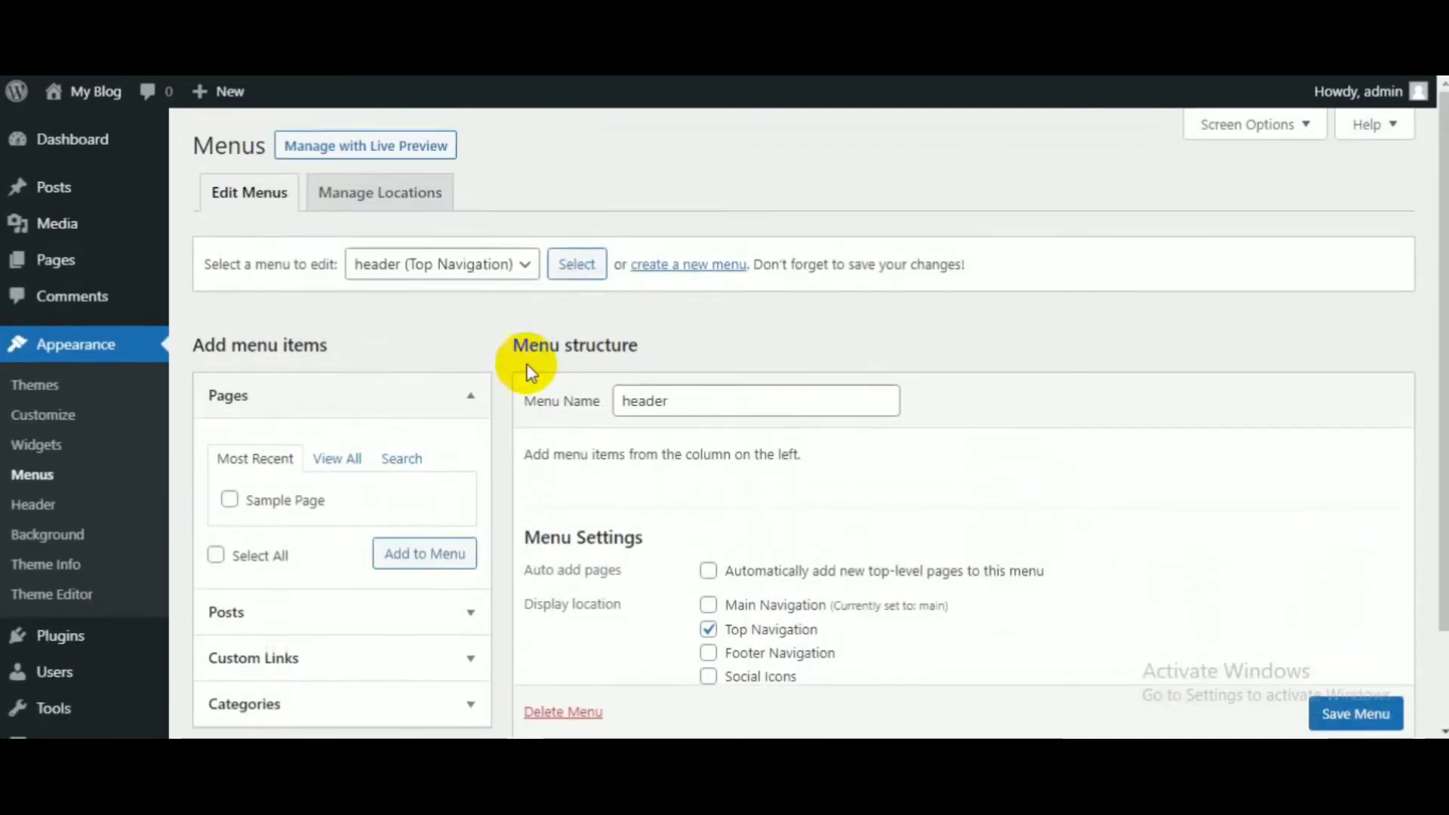
click(507, 264)
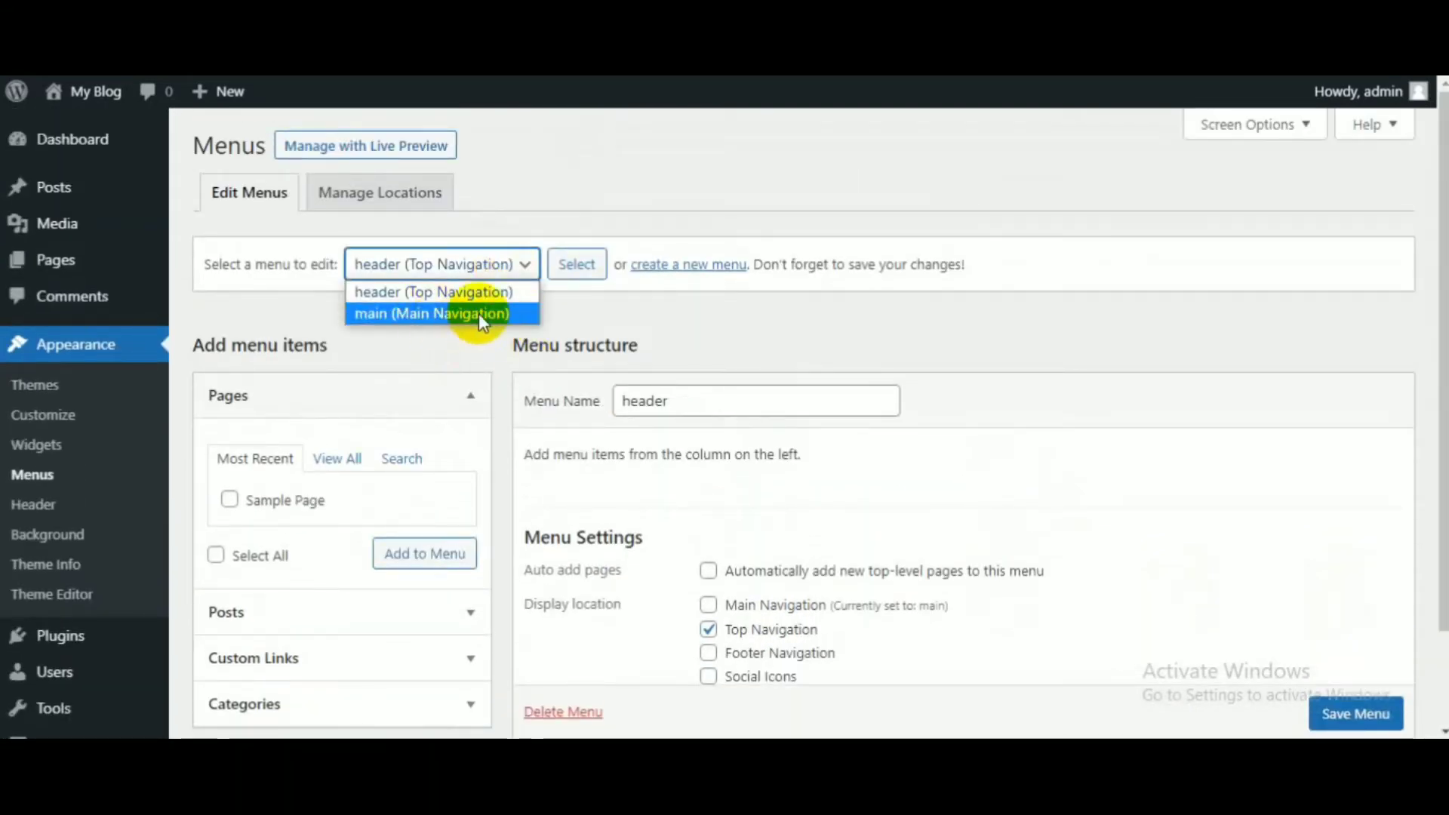
click(551, 262)
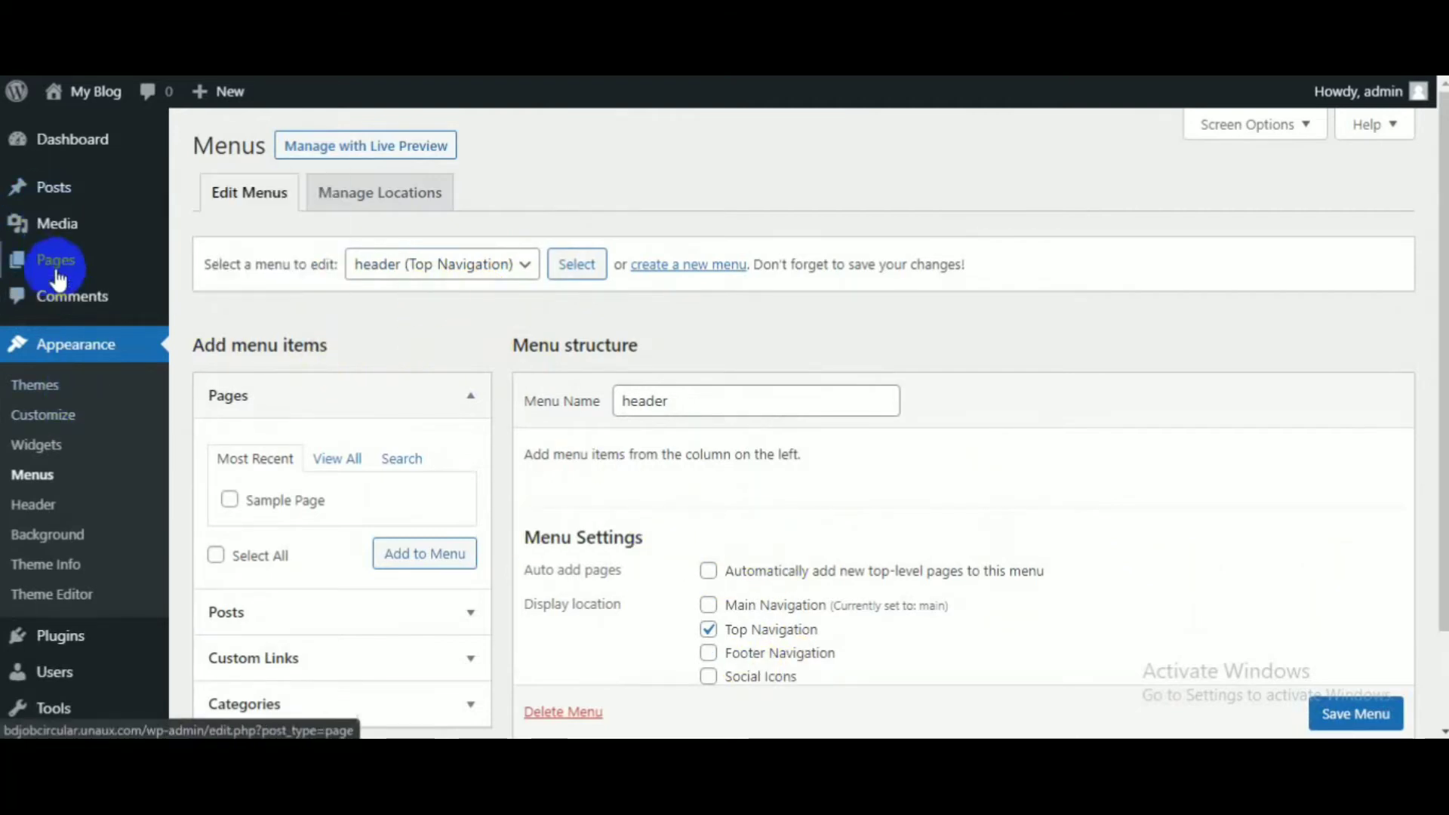
- Open the list of all pages and move Sample Page to the trash
mouse_move(53, 273)
click(202, 266)
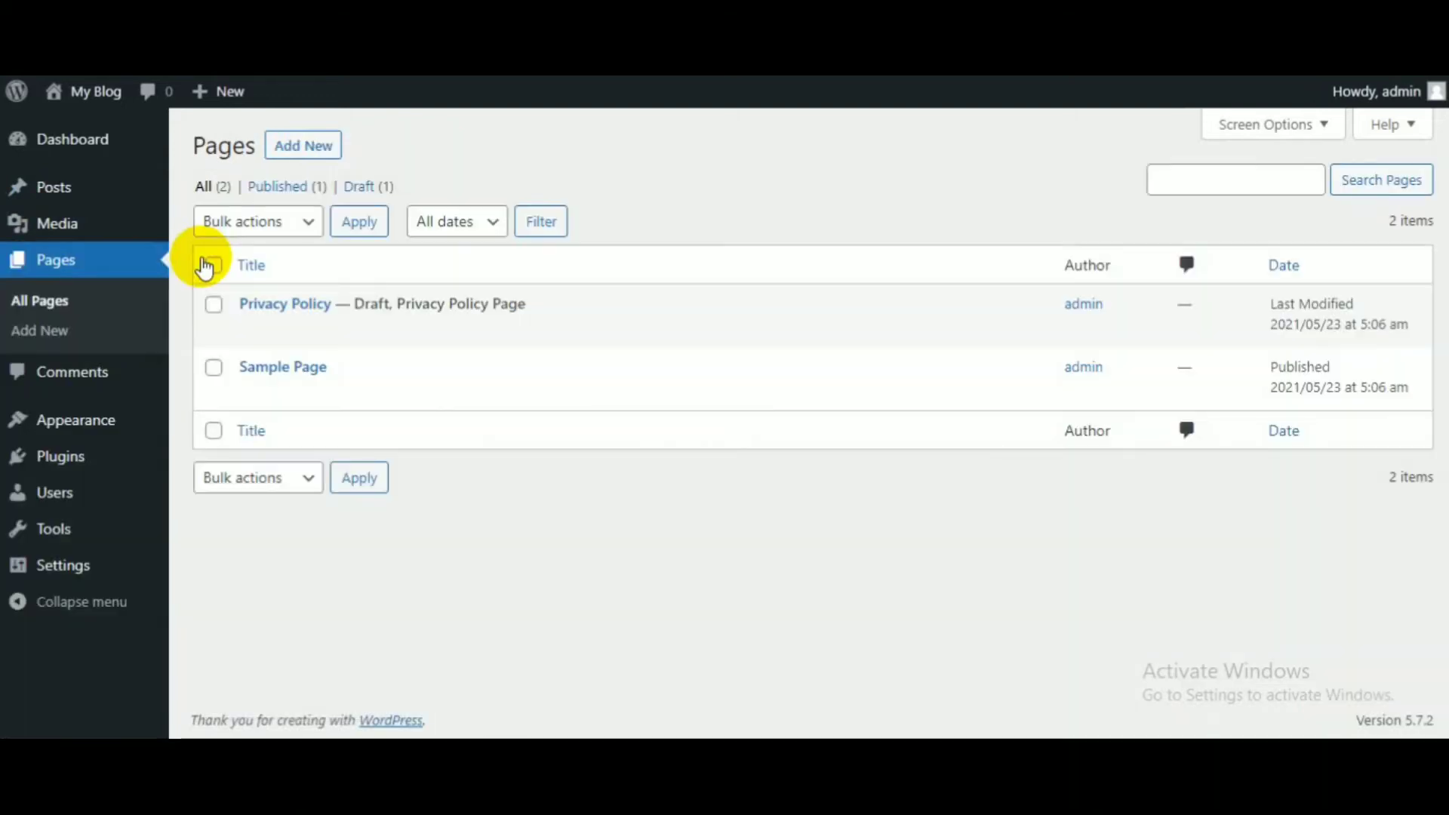
mouse_move(252, 302)
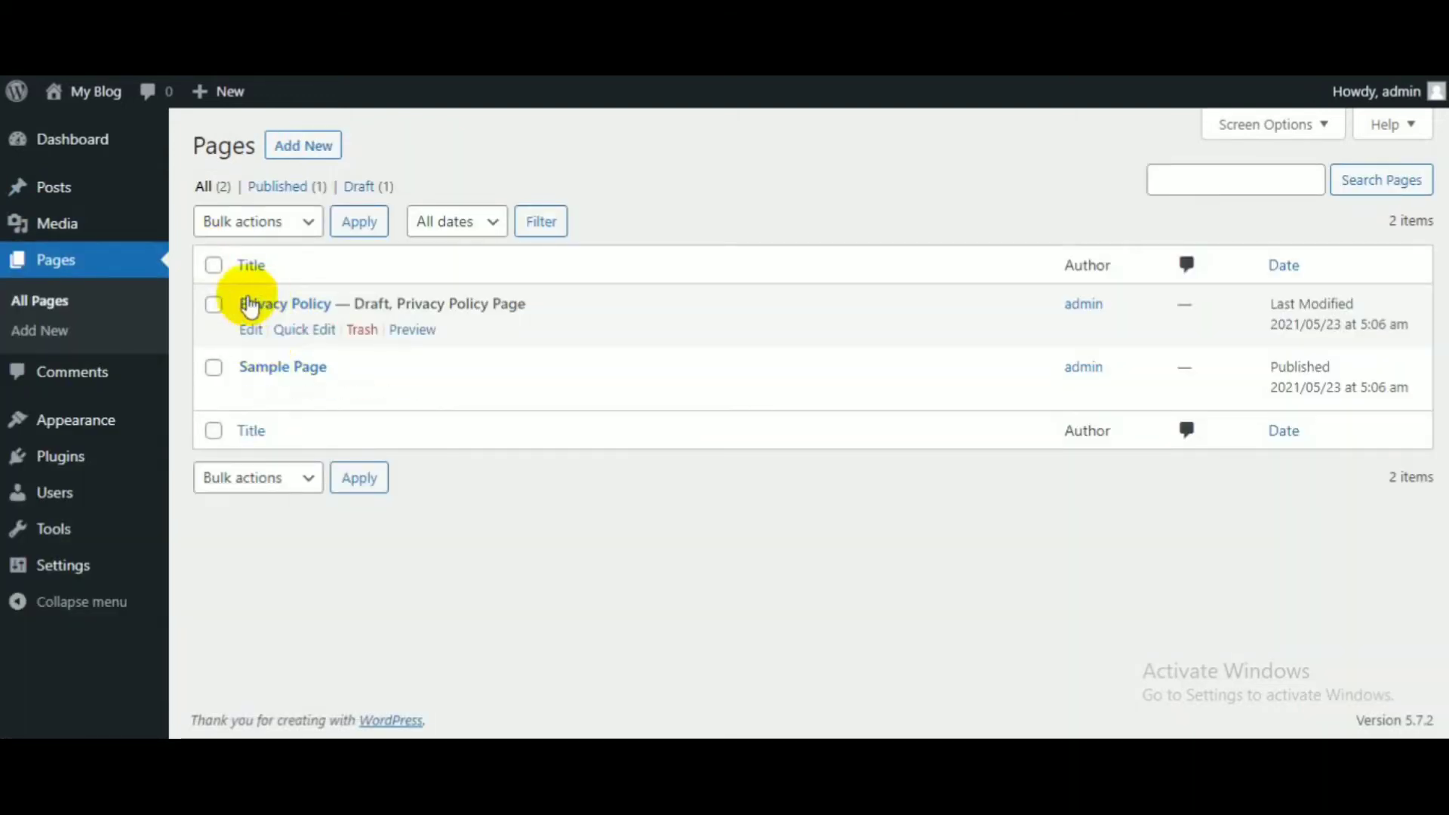
mouse_move(259, 374)
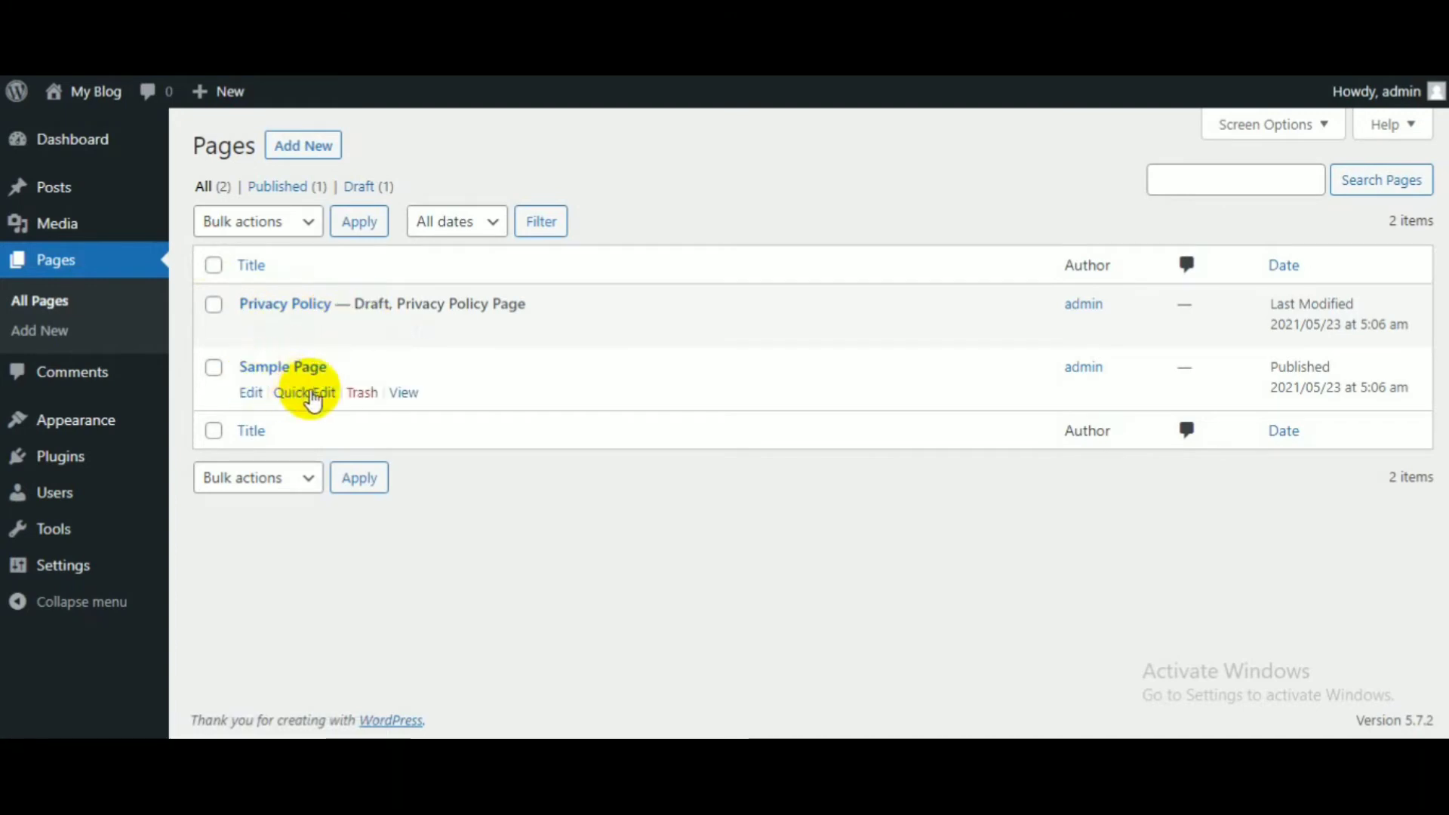
click(361, 393)
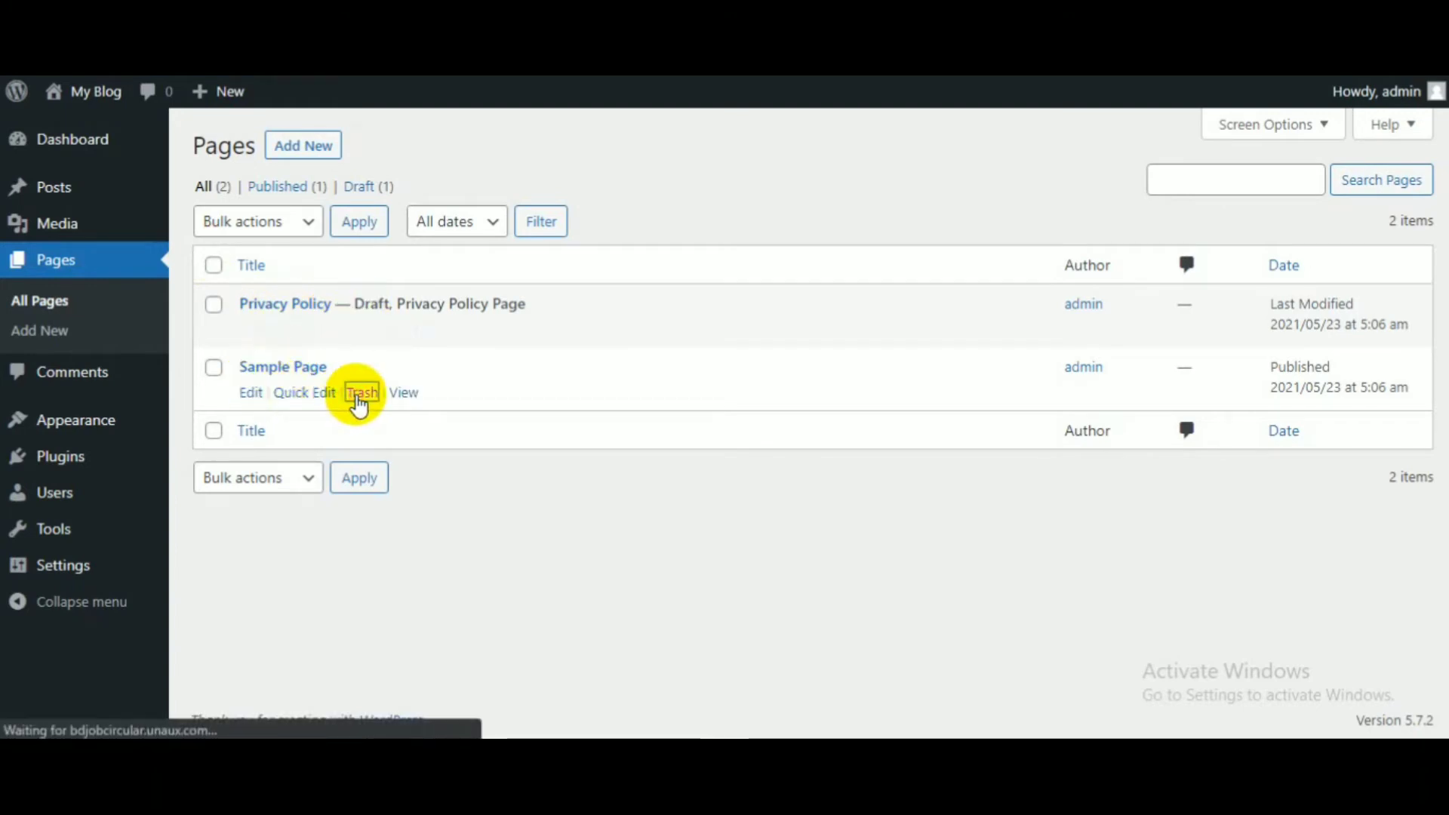
- Open the Privacy Policy draft for editing, dismiss the block editor welcome guide, and look through the page's text
mouse_move(284, 381)
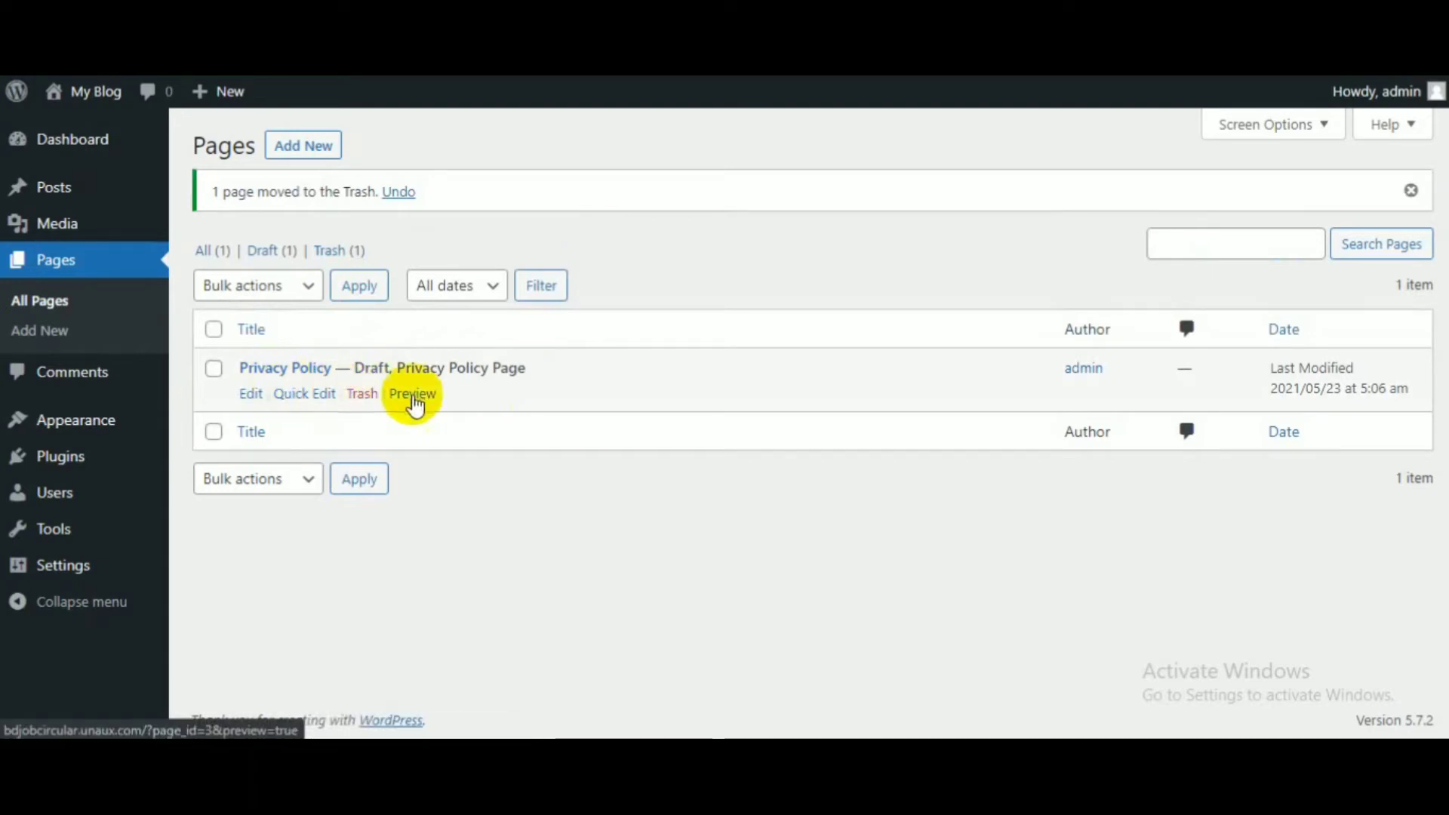
click(253, 396)
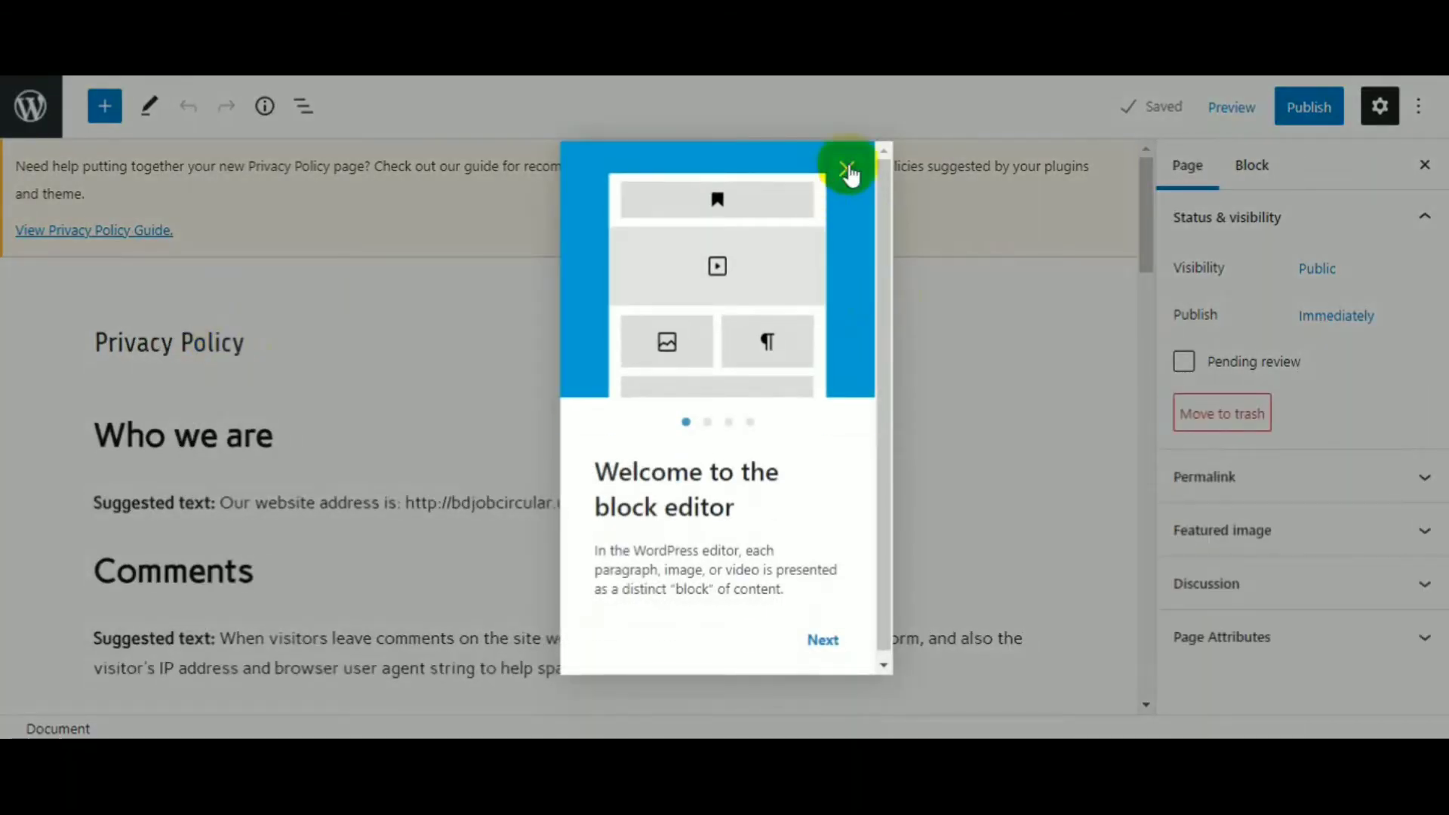
click(833, 181)
scroll(491, 543, down, 10)
scroll(502, 543, up, 15)
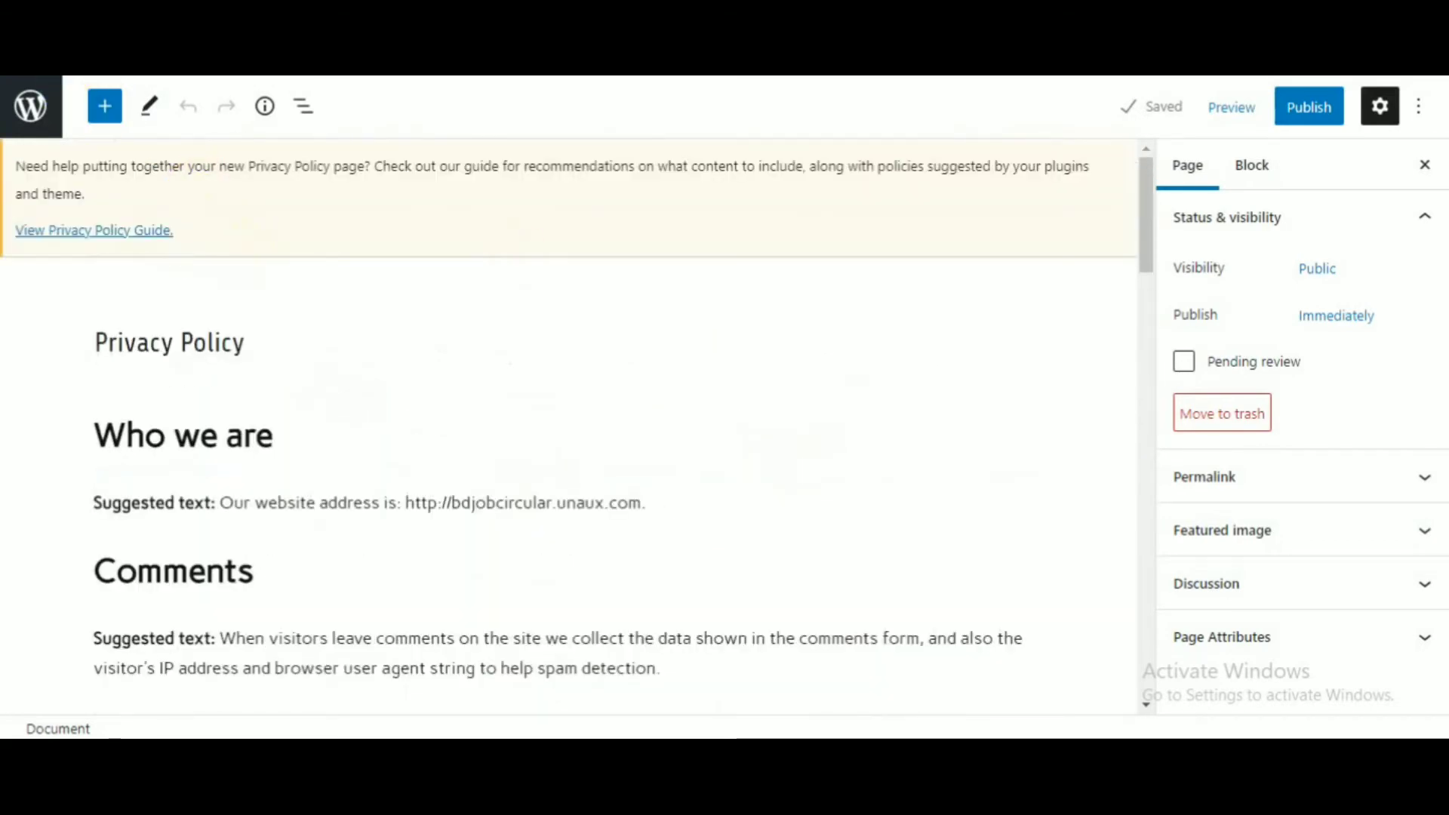
- Leave the Privacy Policy editor and open the page for adding new plugins
key(alt+Left)
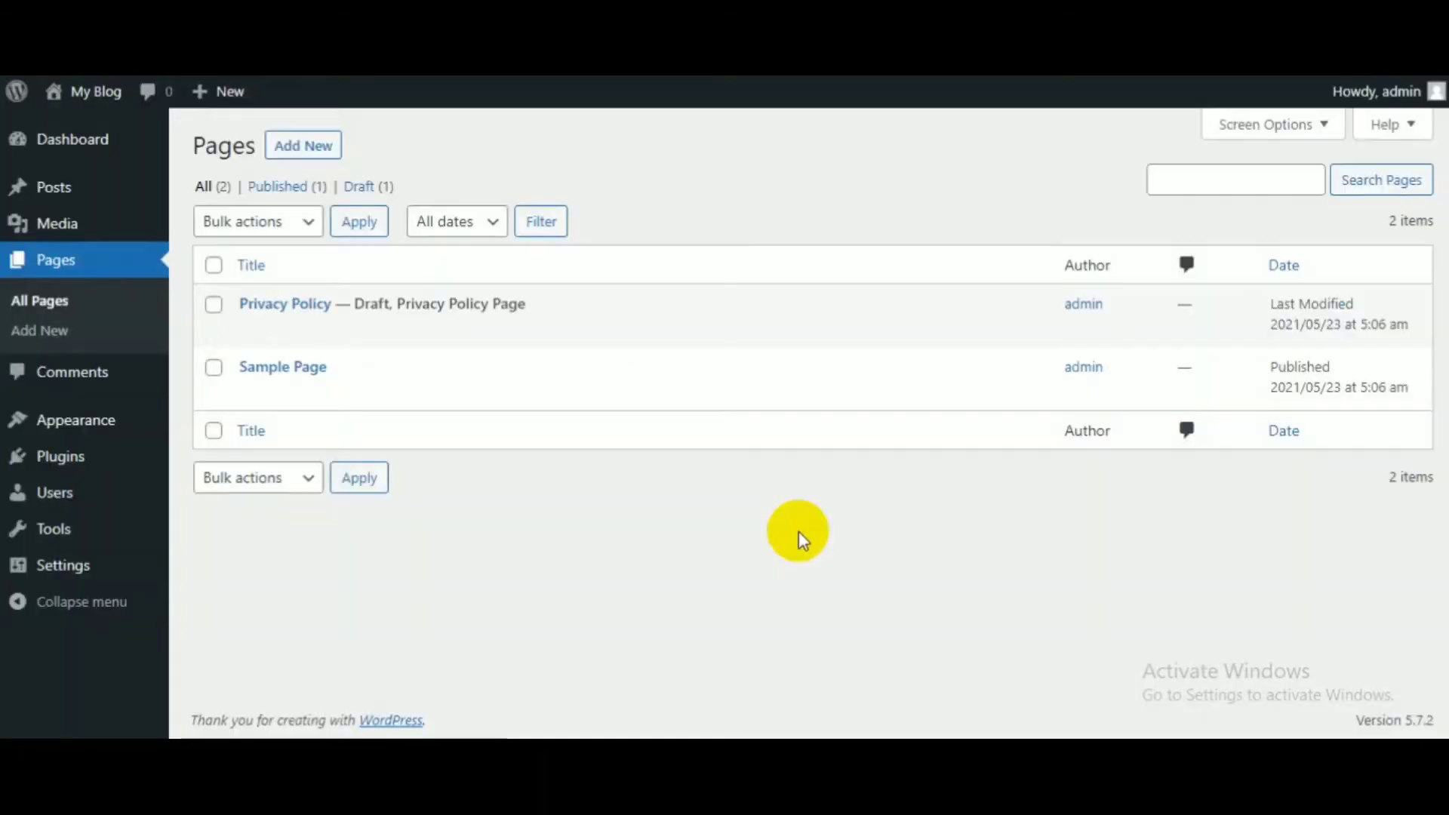
mouse_move(556, 397)
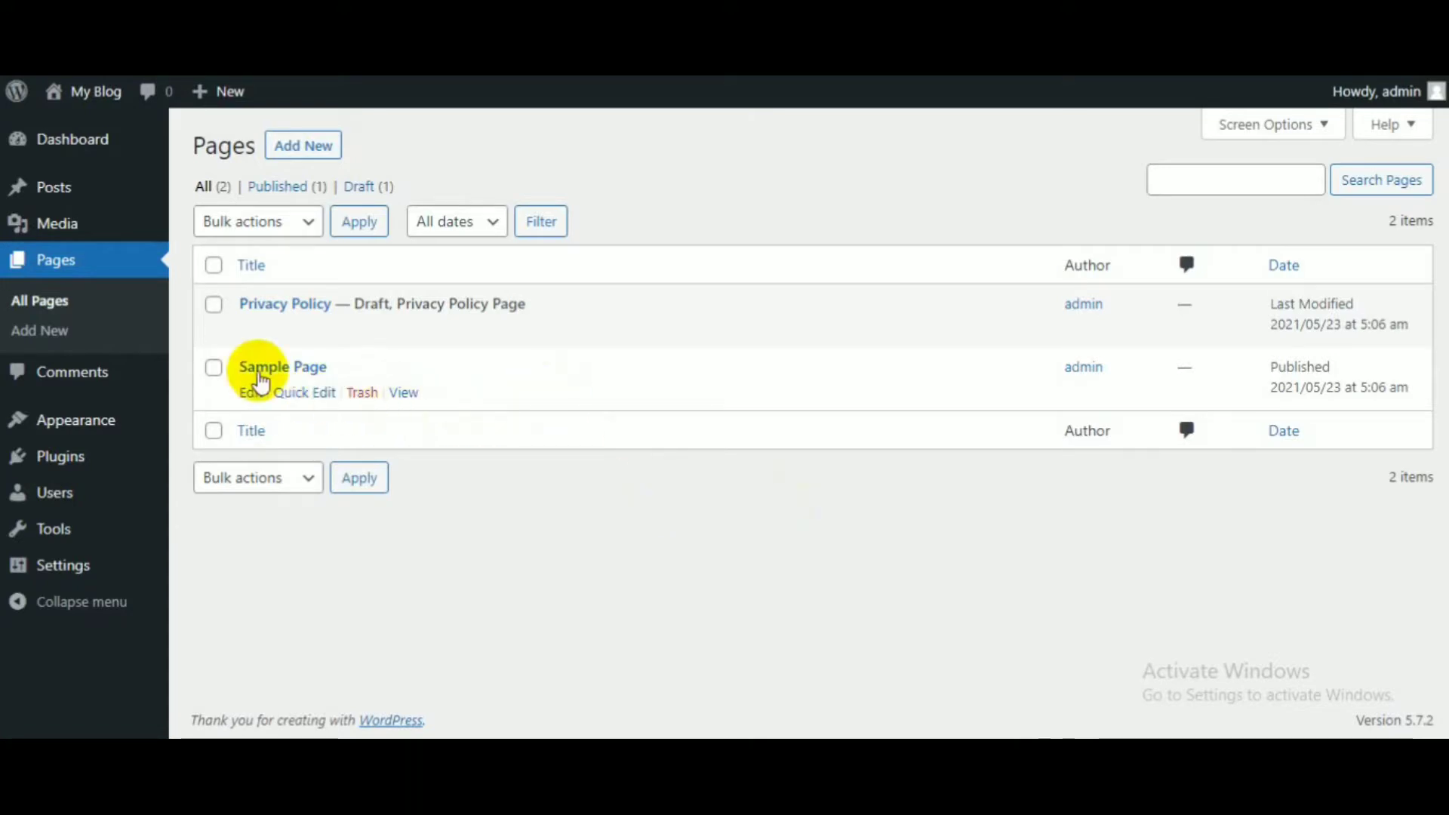
click(67, 469)
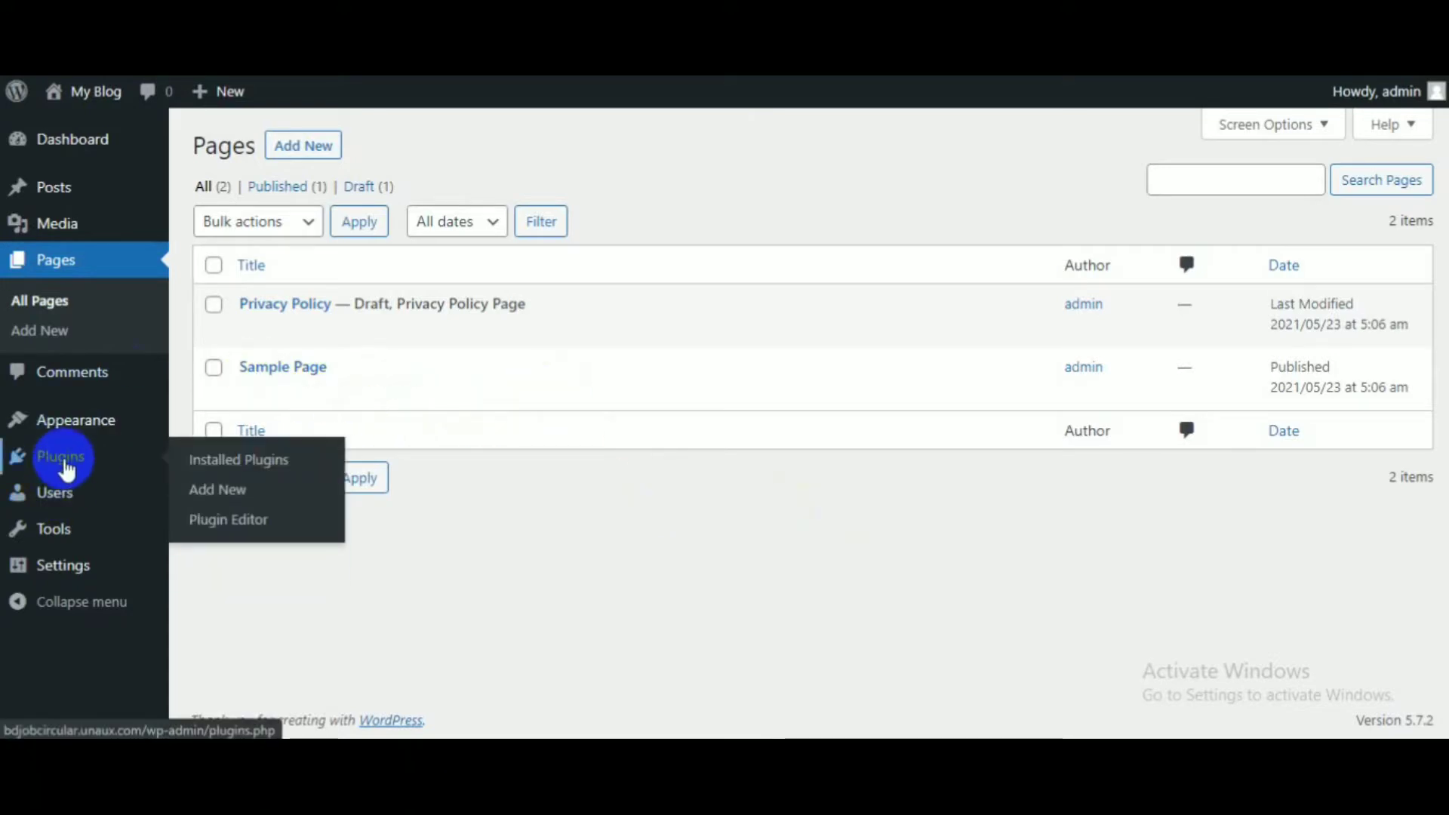
click(224, 490)
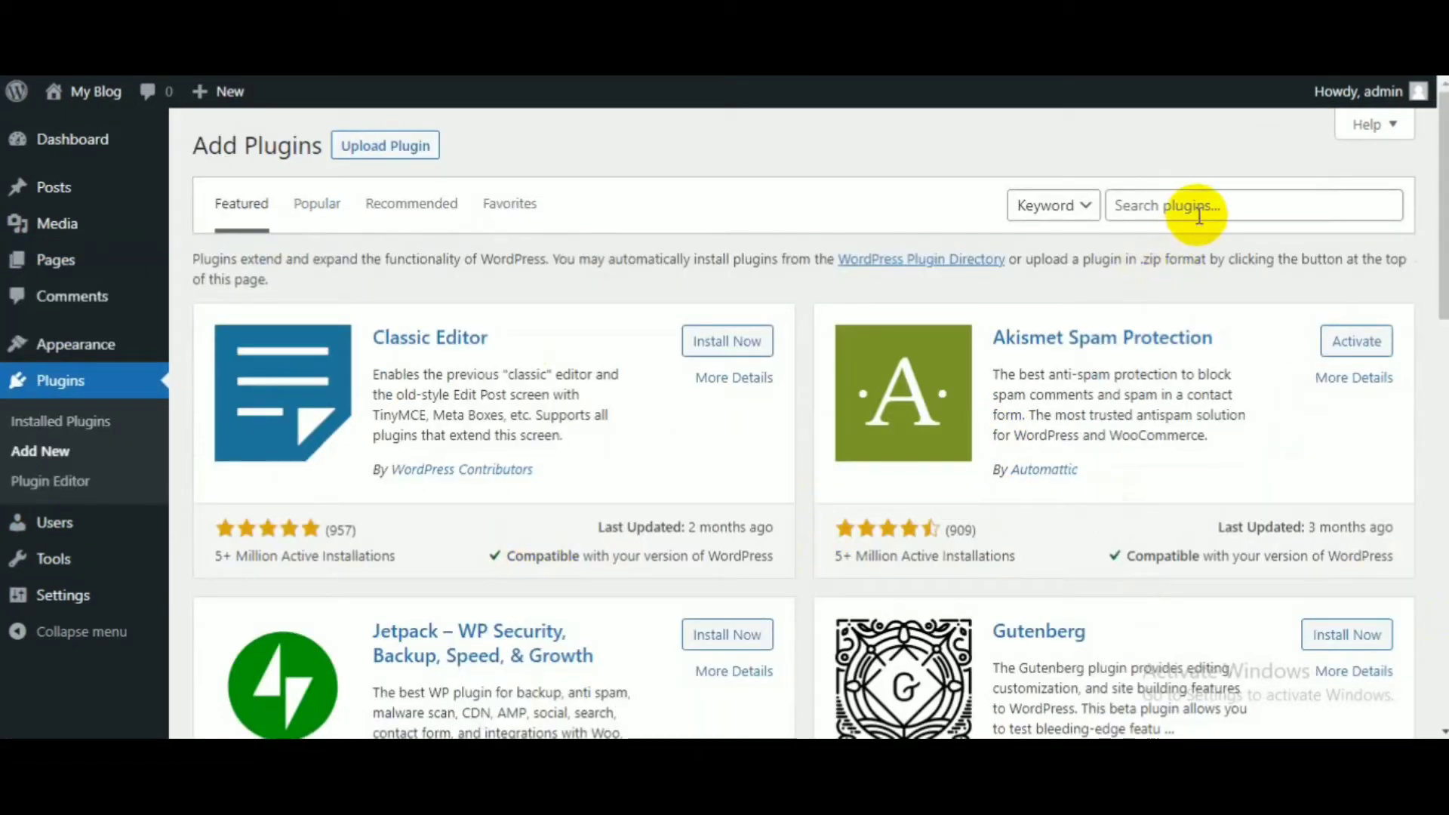
click(1396, 49)
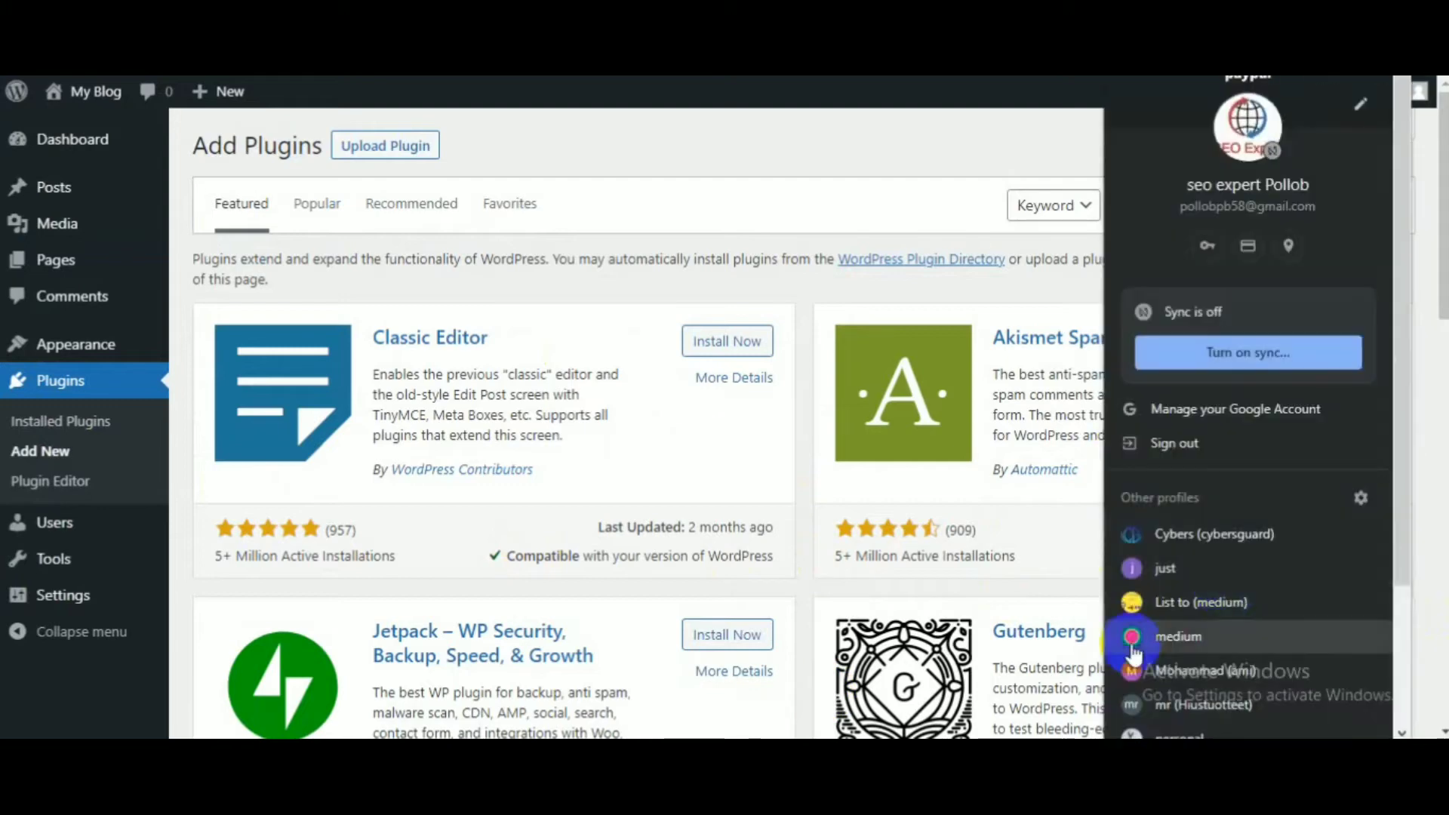
scroll(1134, 653, down, 3)
click(1185, 645)
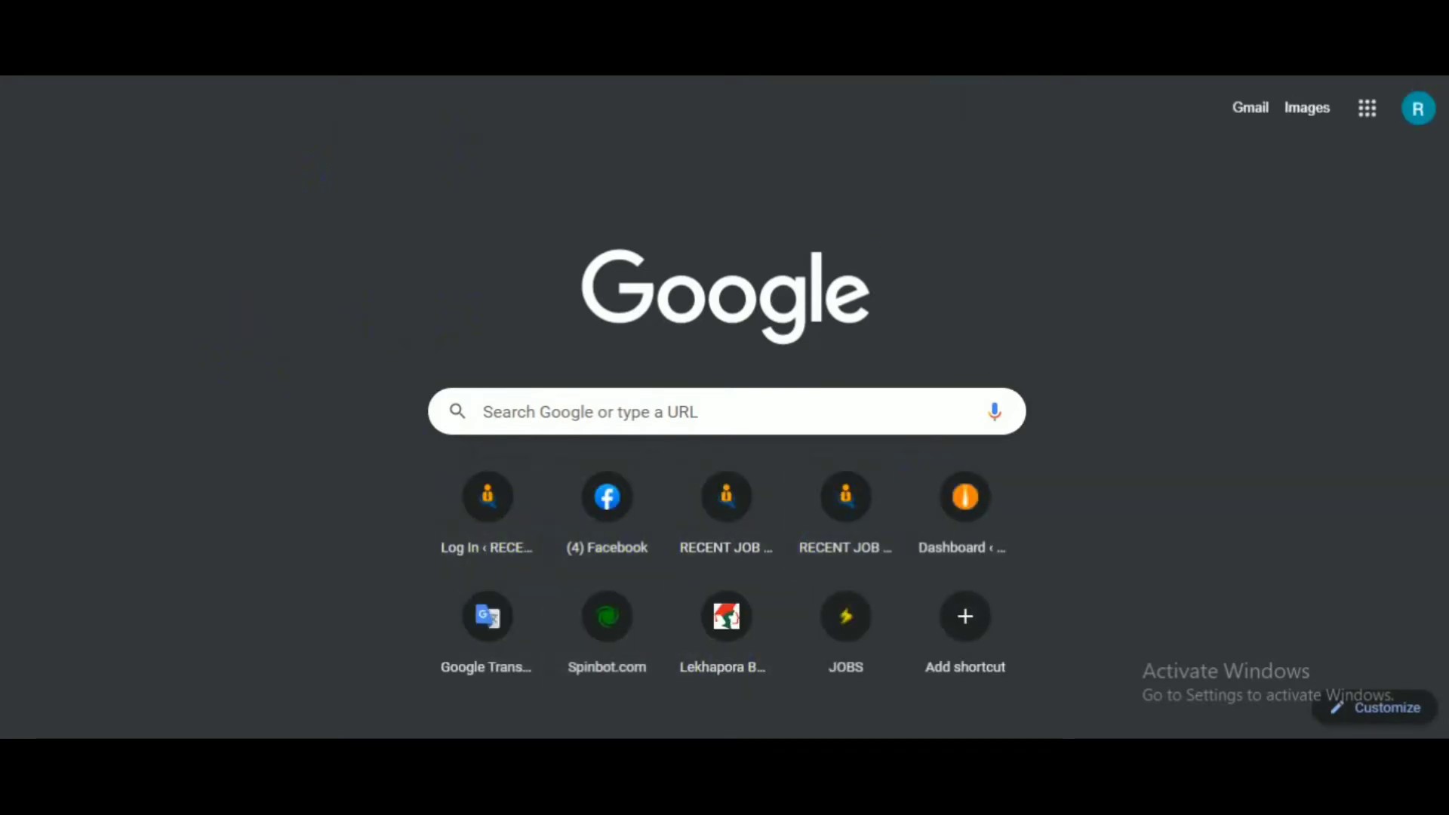
click(324, 38)
text(a)
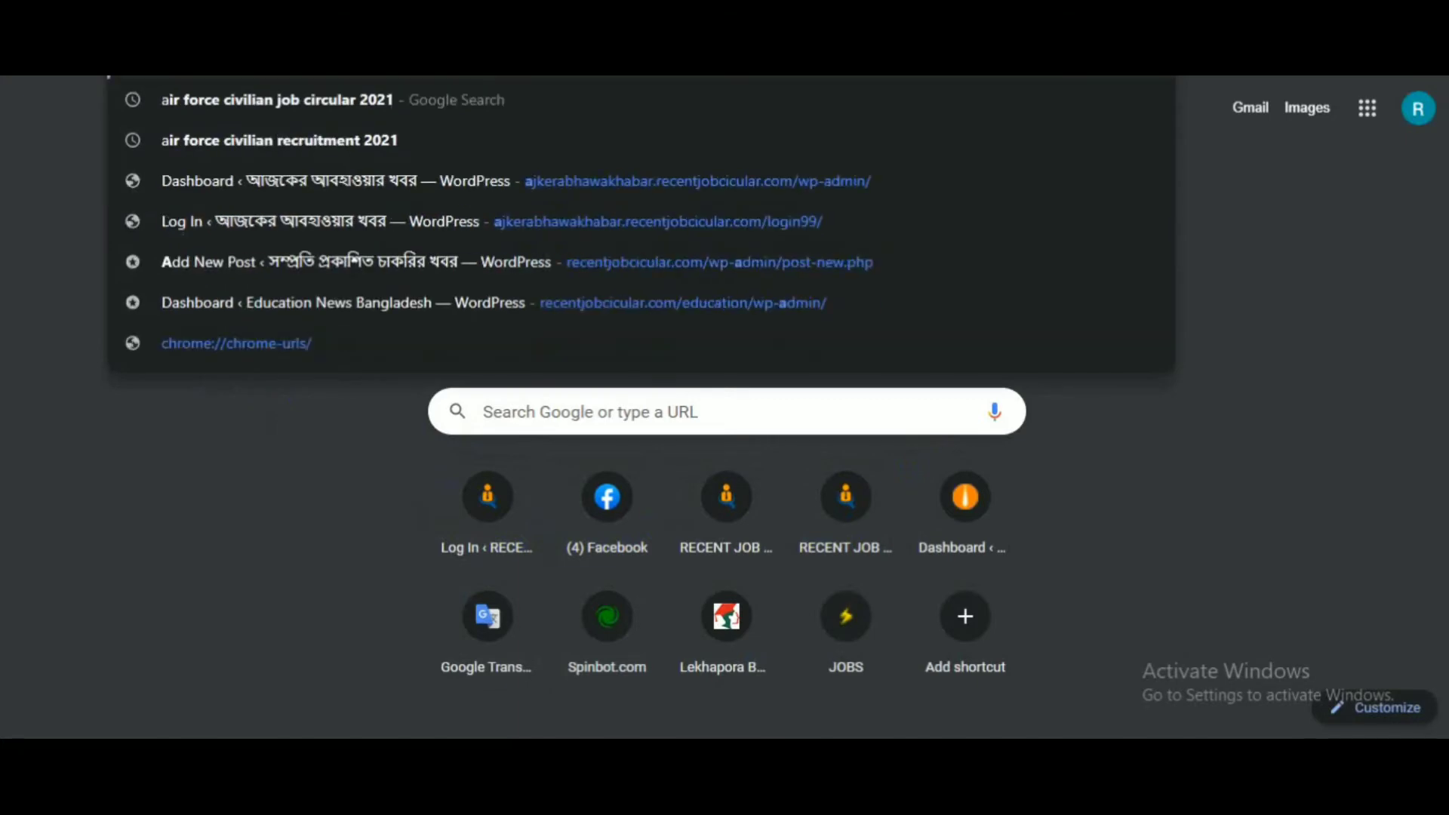
key(Escape)
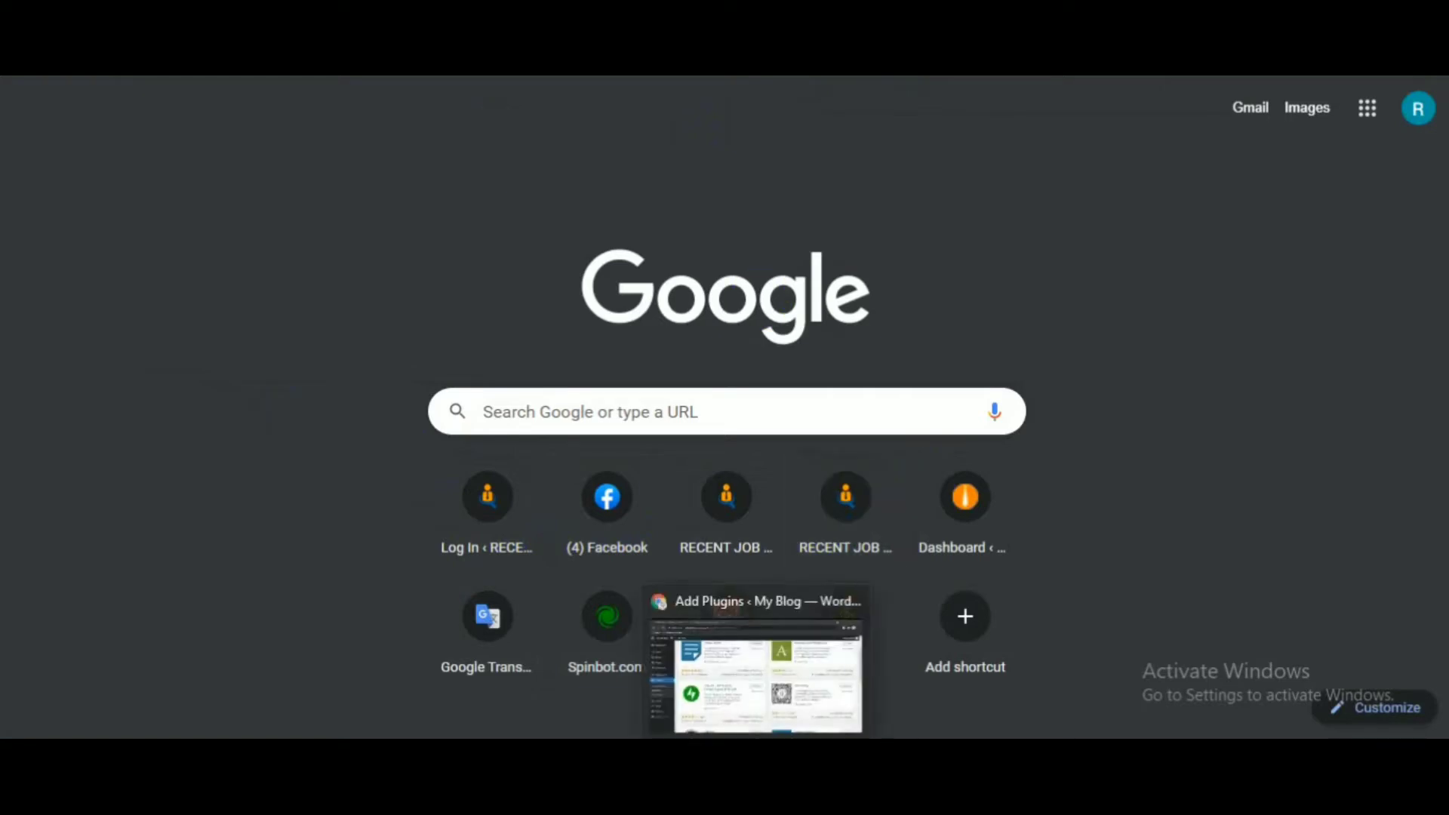
click(782, 679)
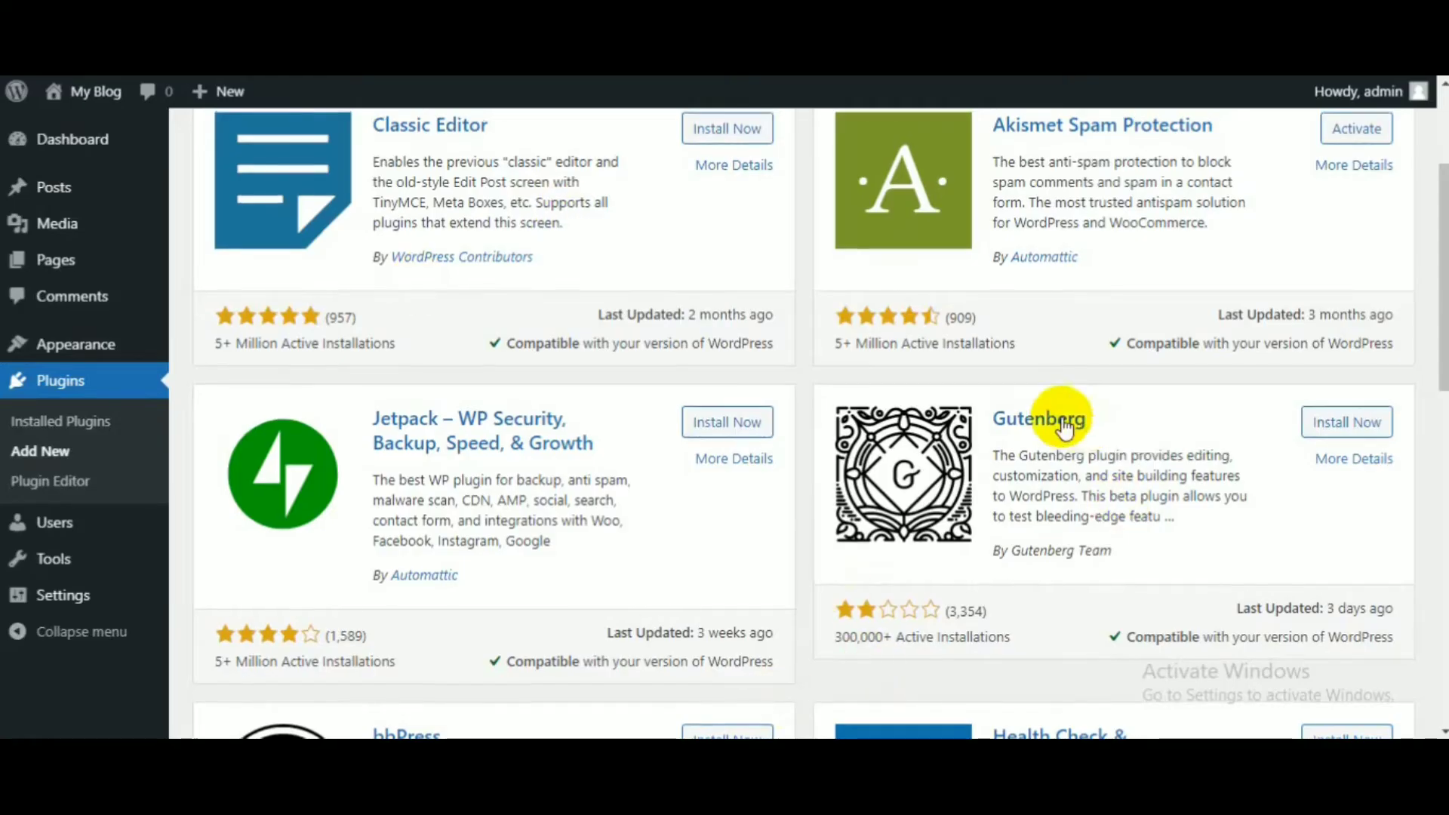
- Install the Classic Editor plugin from the featured plugins and copy its name
scroll(1053, 415, up, 3)
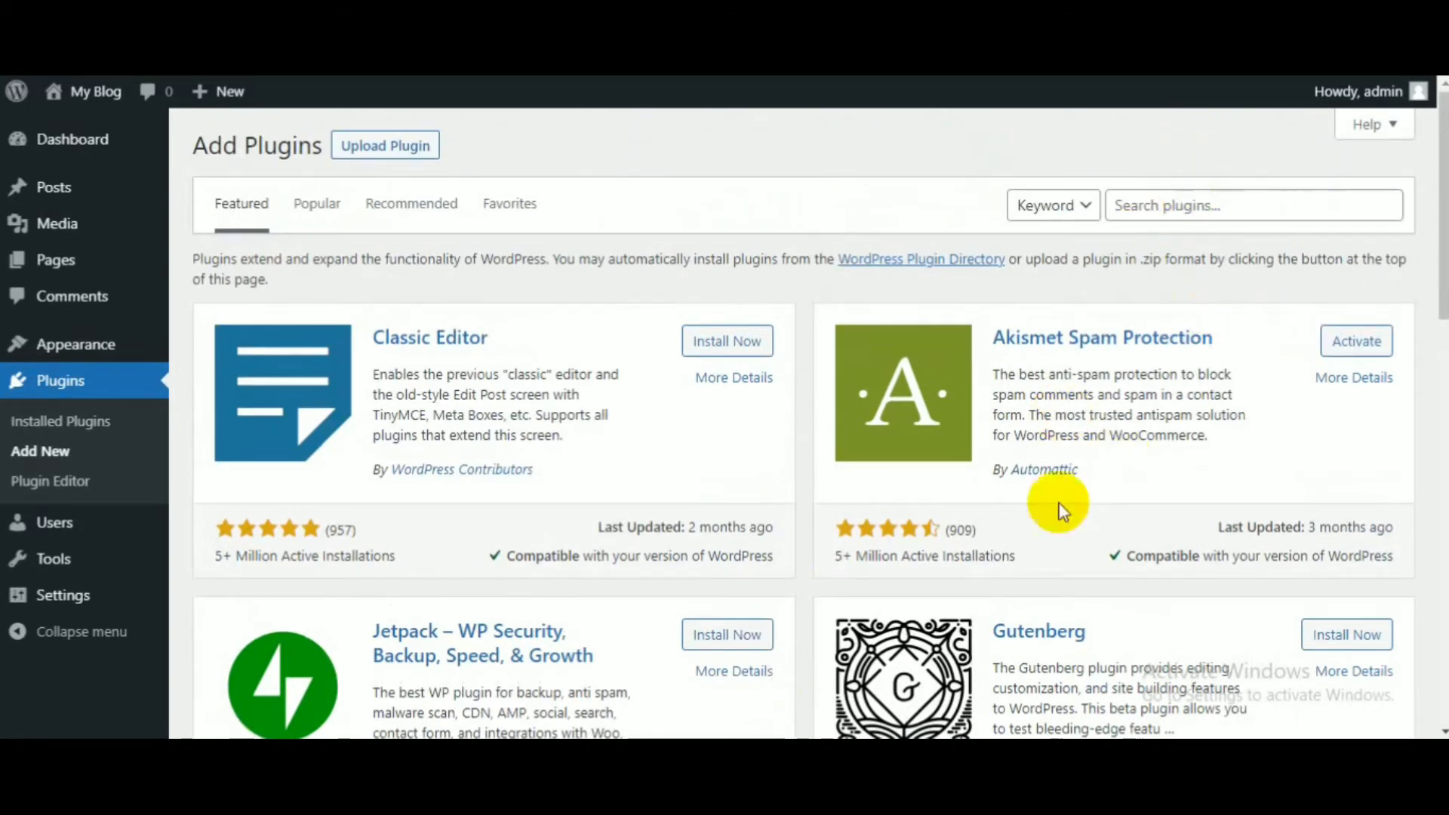
click(725, 348)
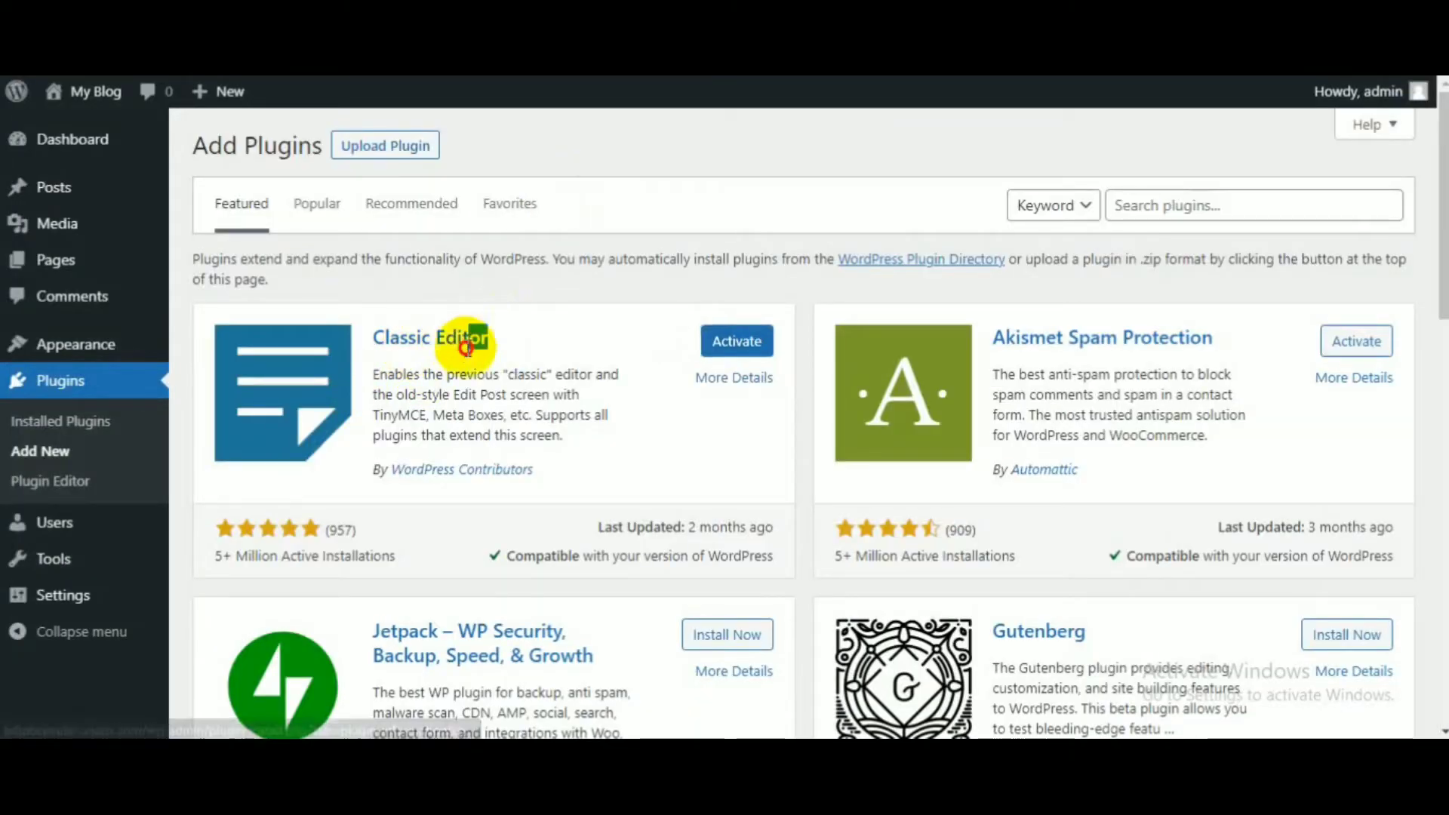
drag(485, 340, 372, 334)
right_click(457, 340)
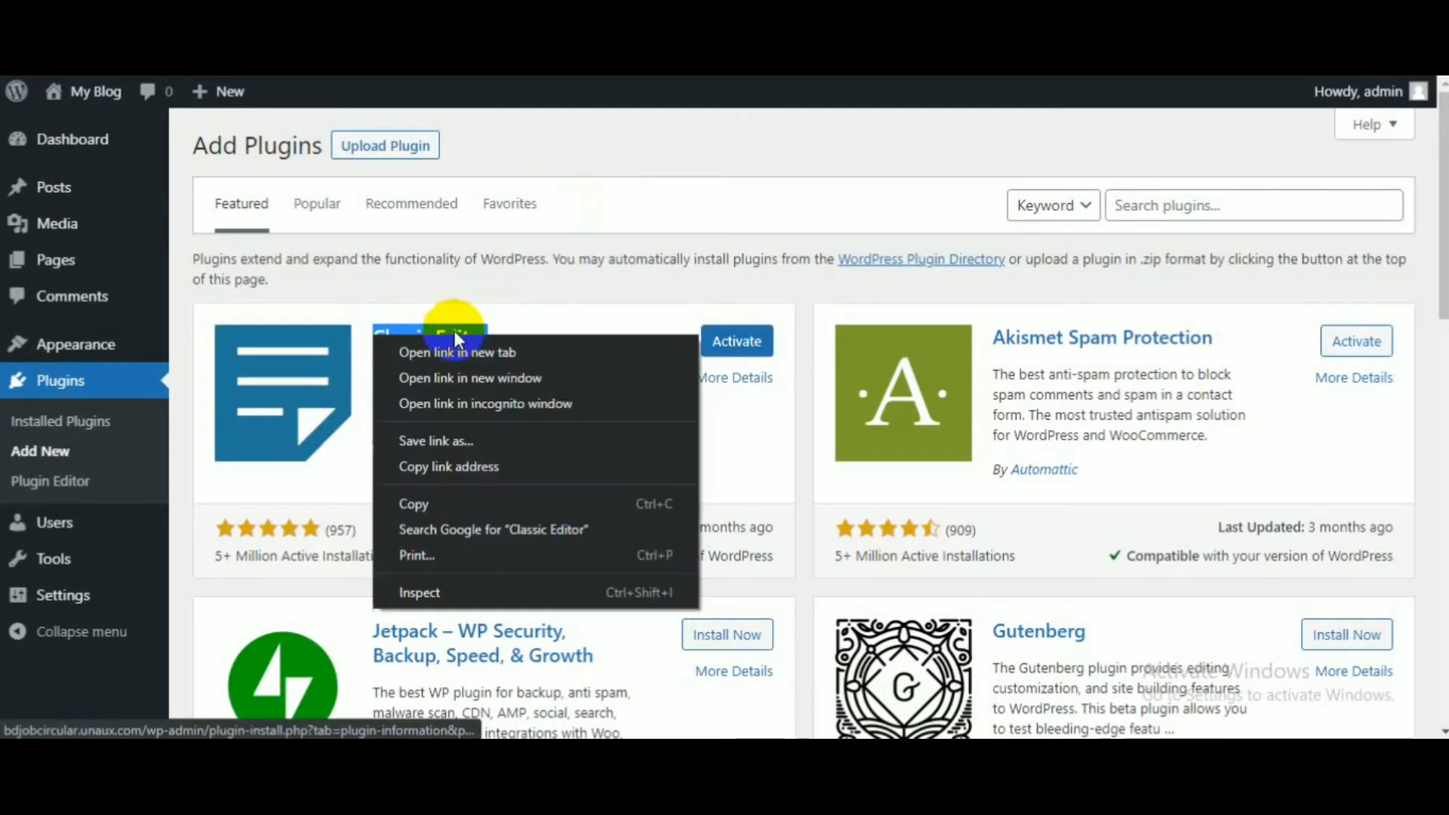
click(420, 503)
- Search the plugin directory for Classic Editor and activate the Classic Editor plugin by WordPress Contributors
click(1240, 204)
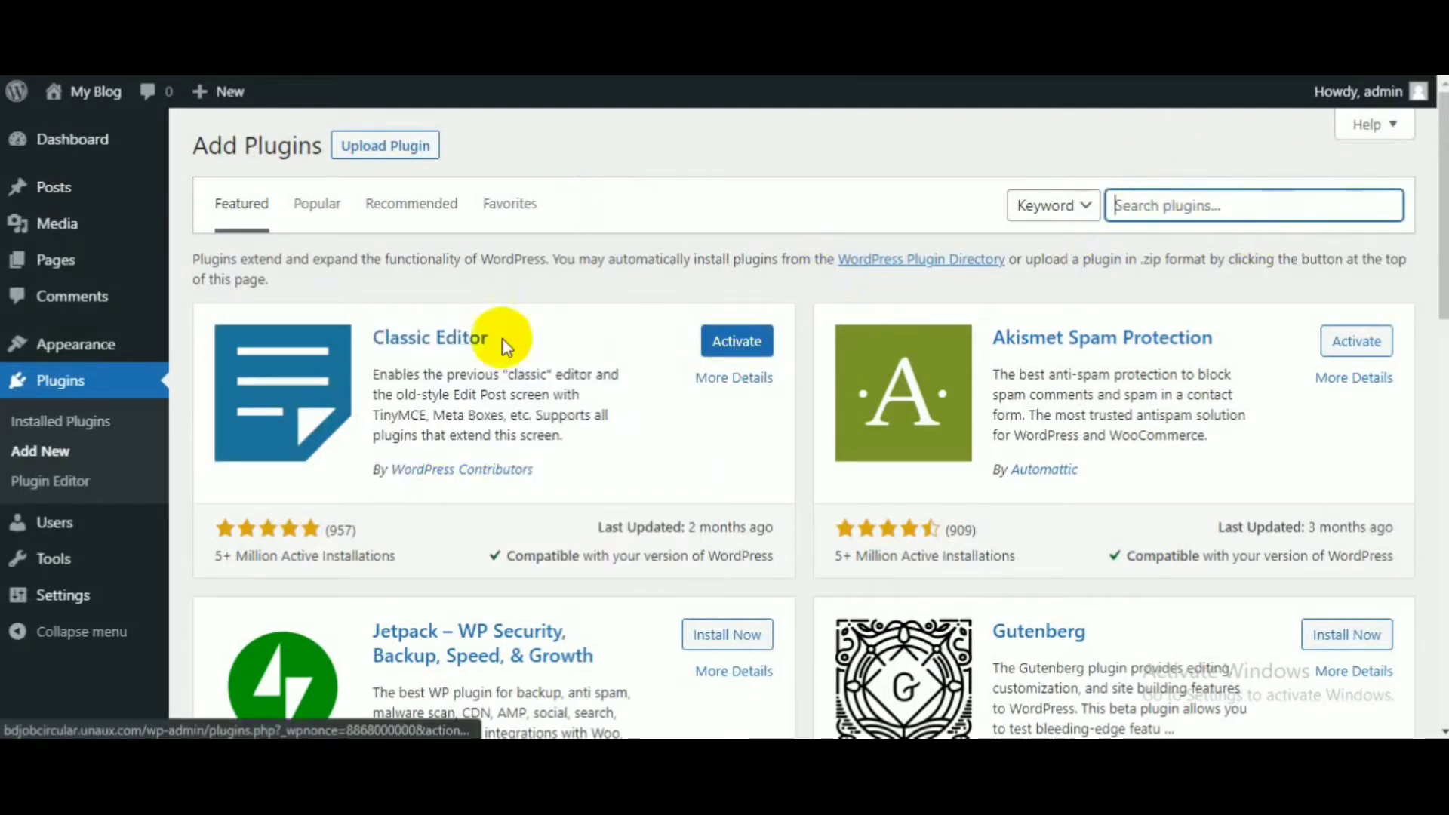
click(1150, 205)
right_click(1155, 207)
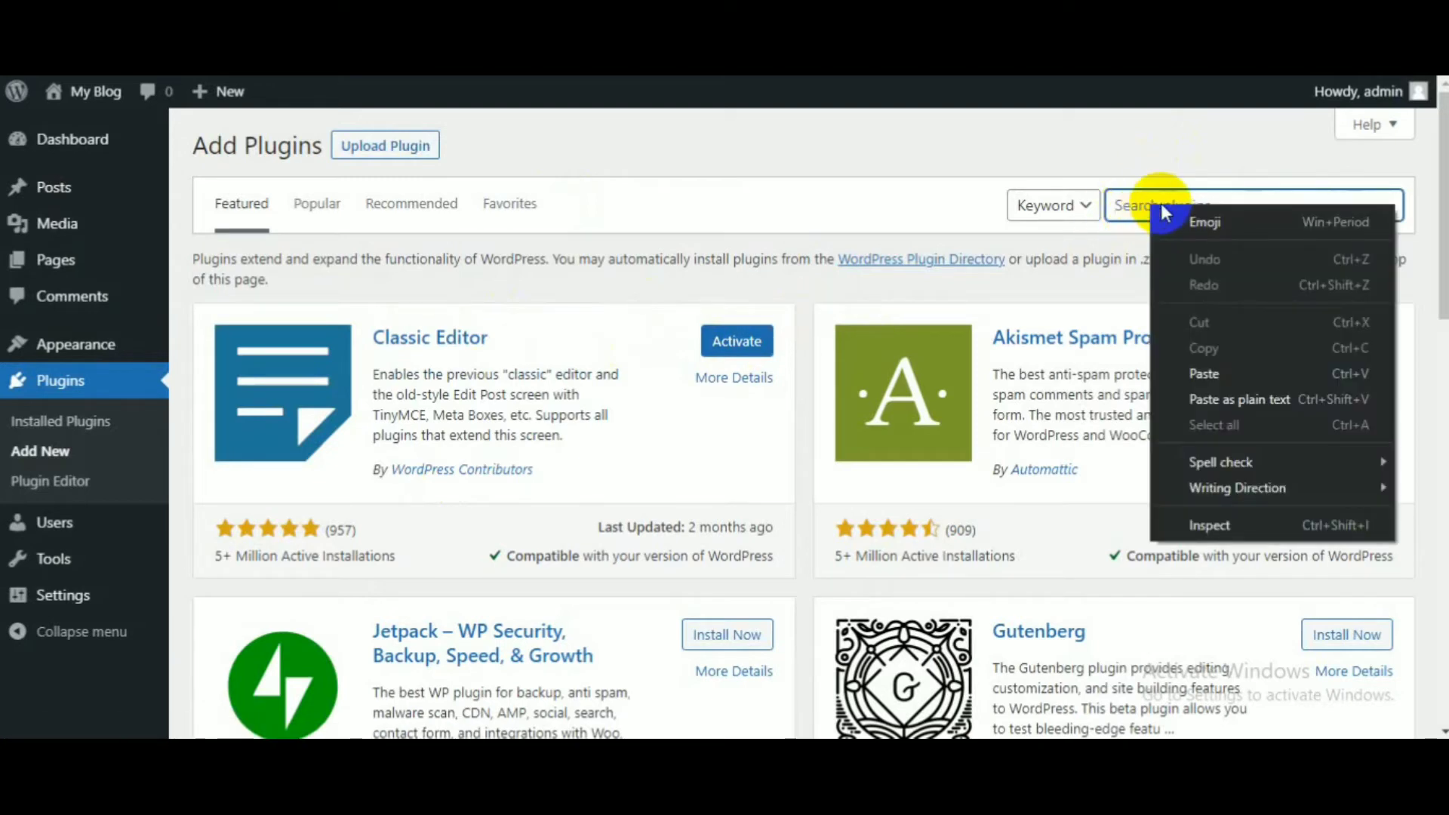
click(1133, 205)
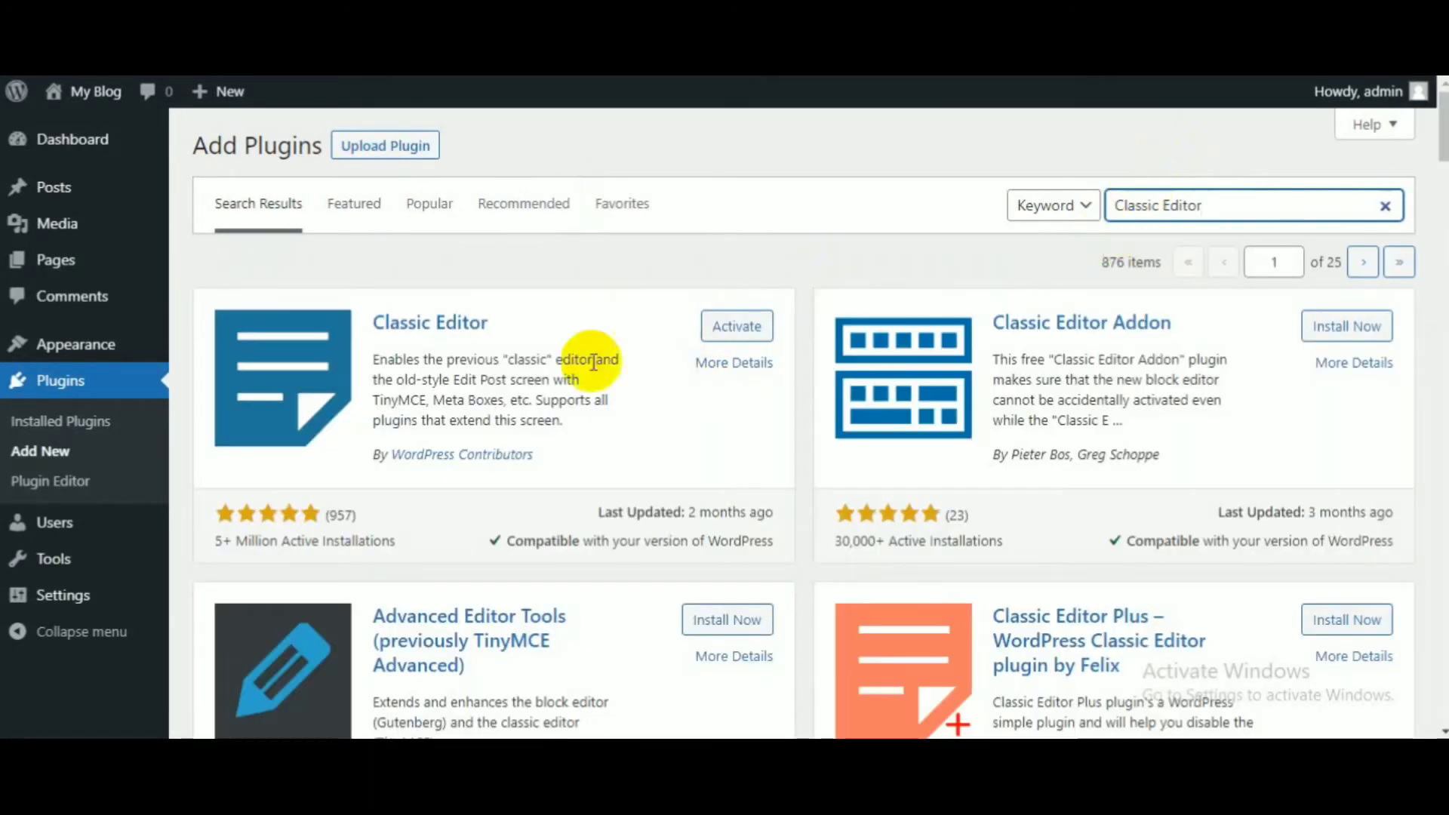
click(738, 328)
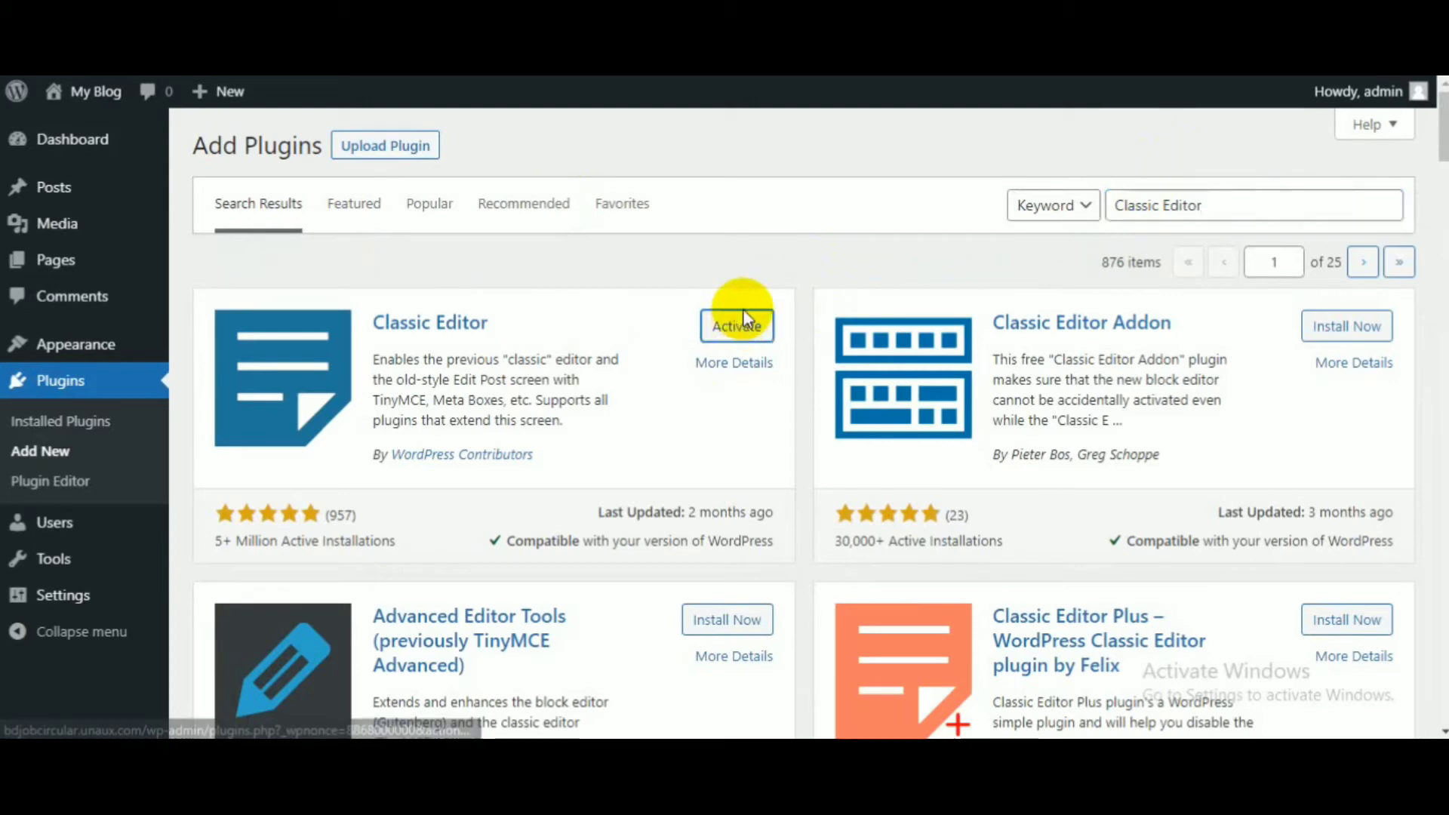
click(742, 312)
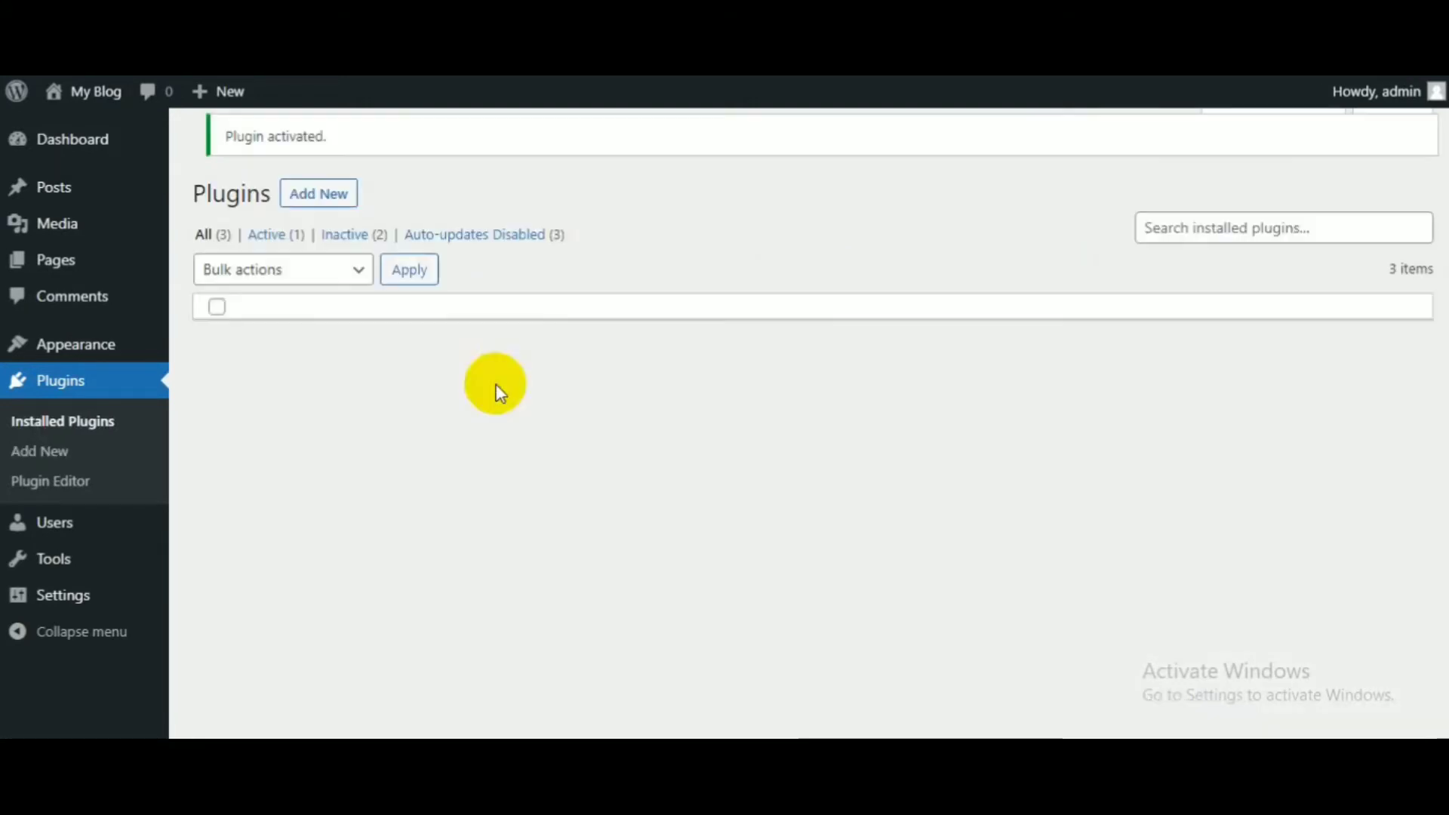
- Start a new page from the pages list and title it About us
click(60, 264)
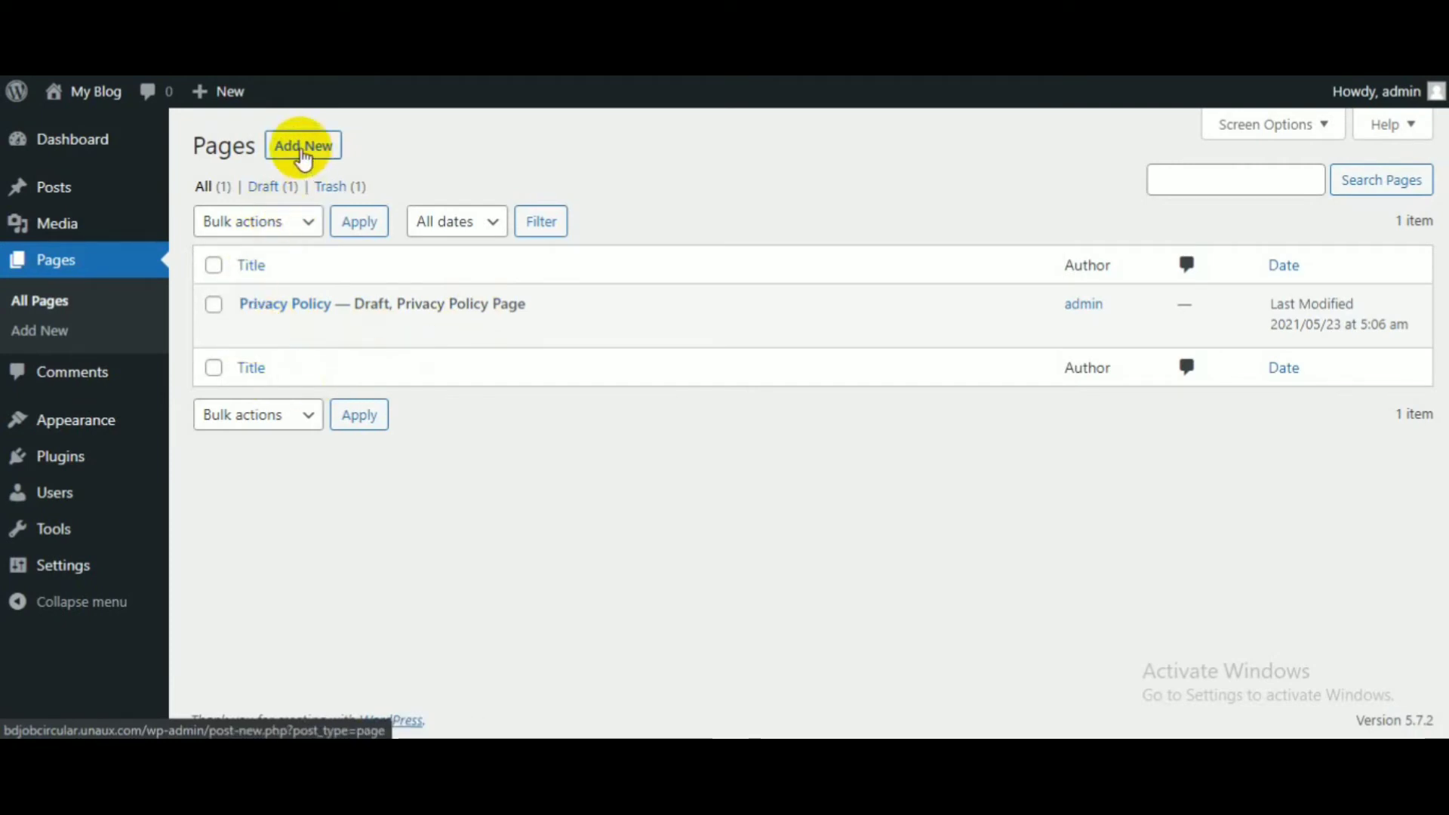
click(305, 159)
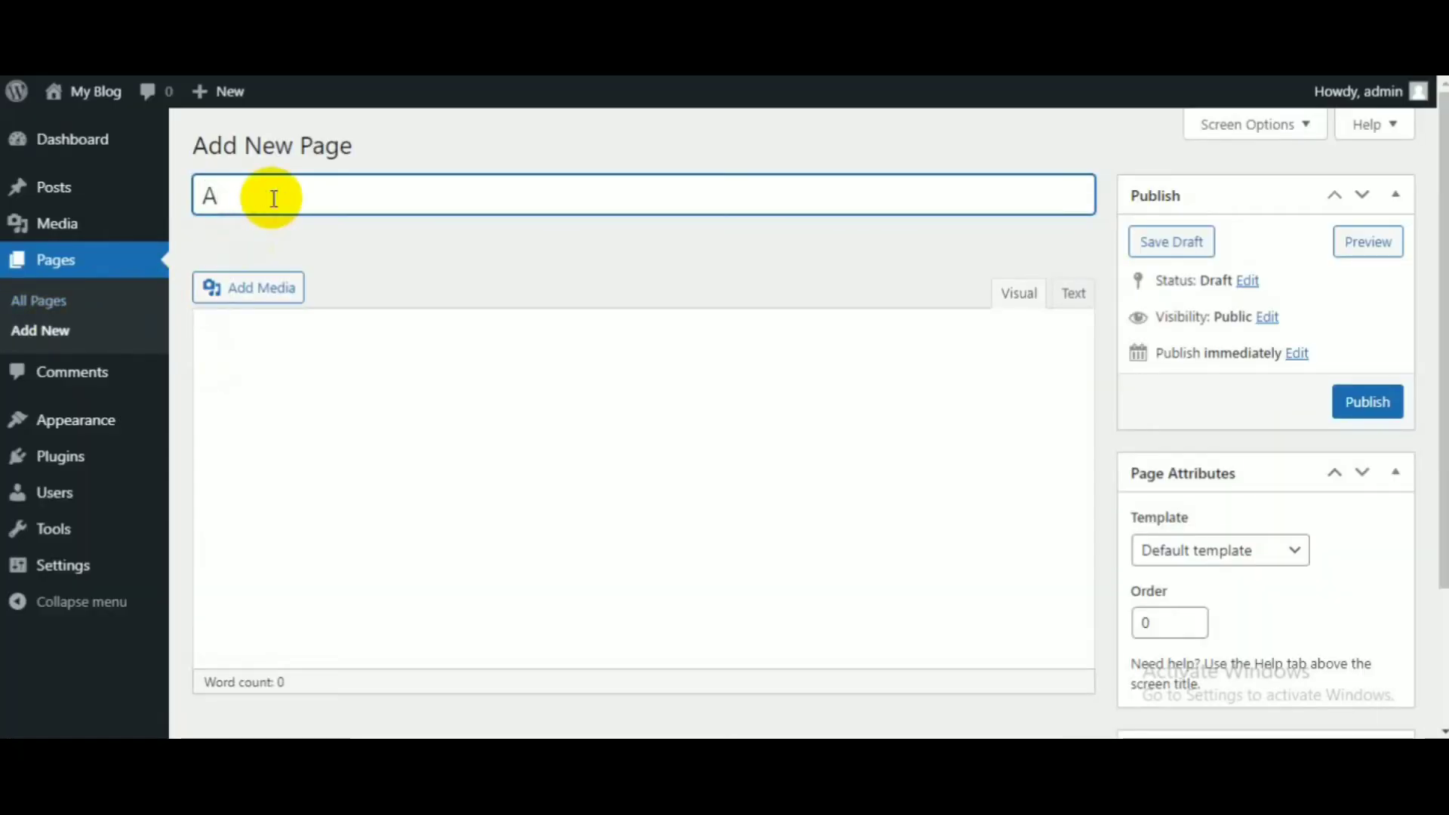
text(bout)
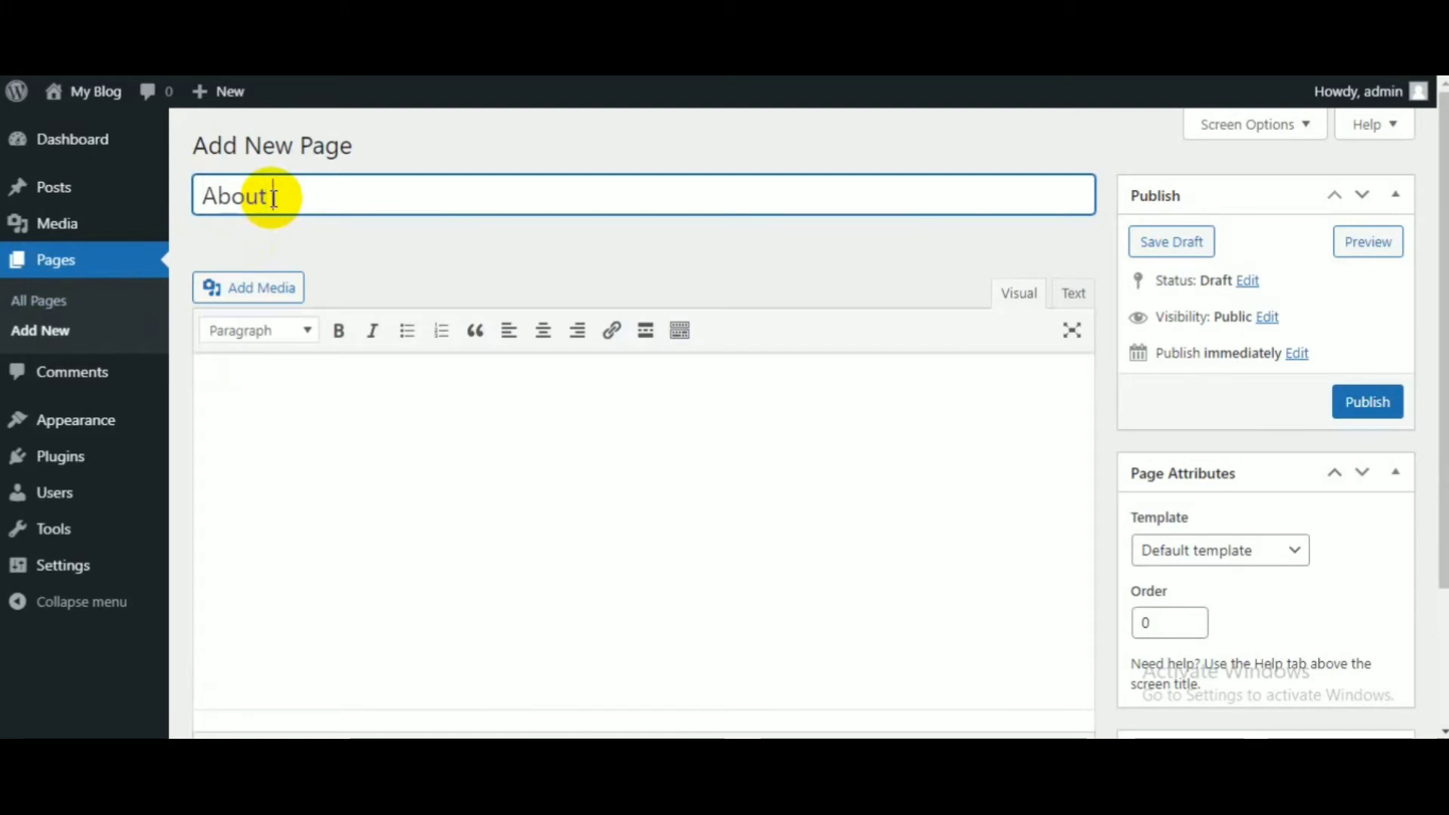
text( us)
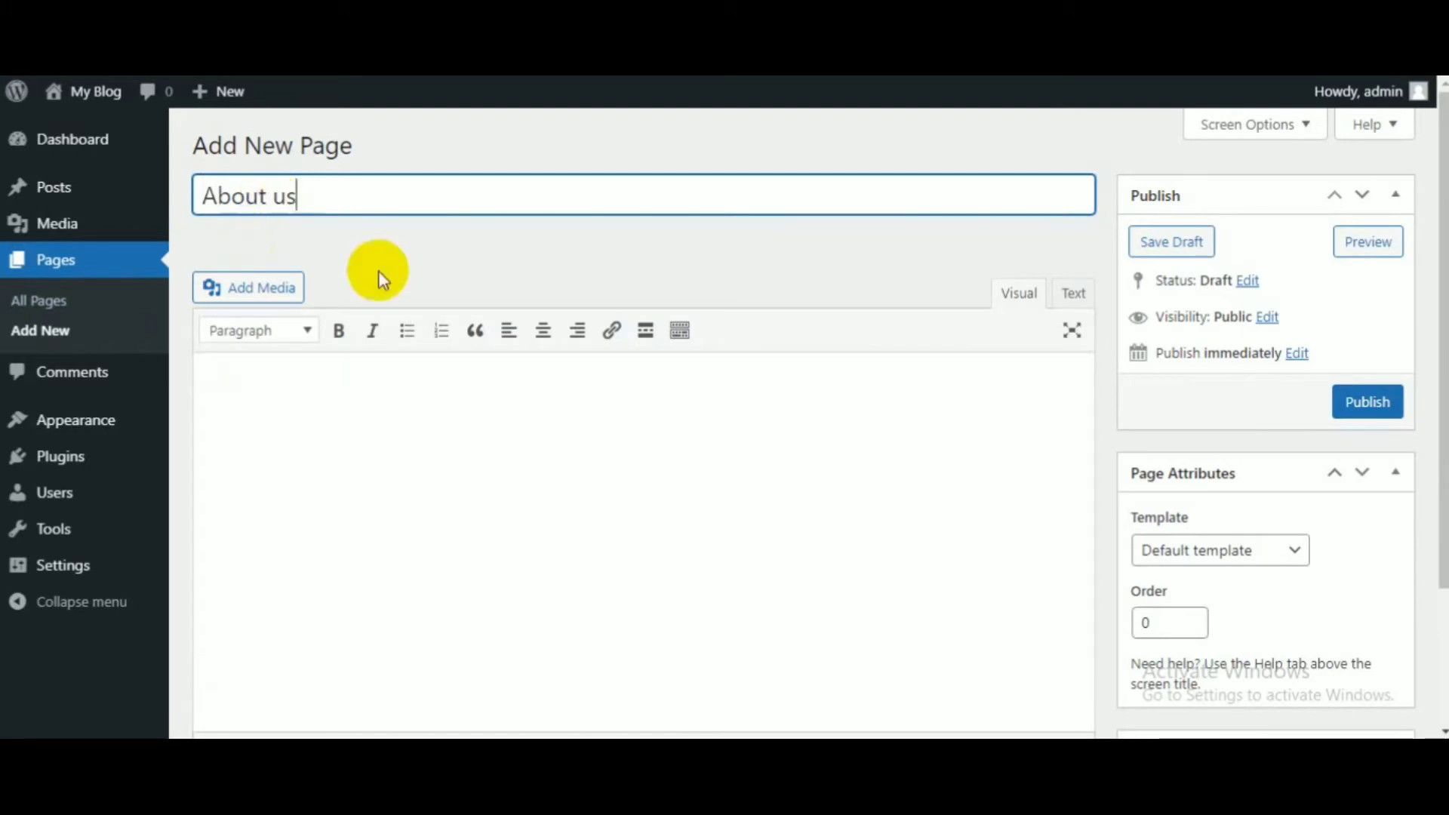
- Fill the page body with repeated copies of the title text "About us" and publish the page
drag(324, 194, 188, 193)
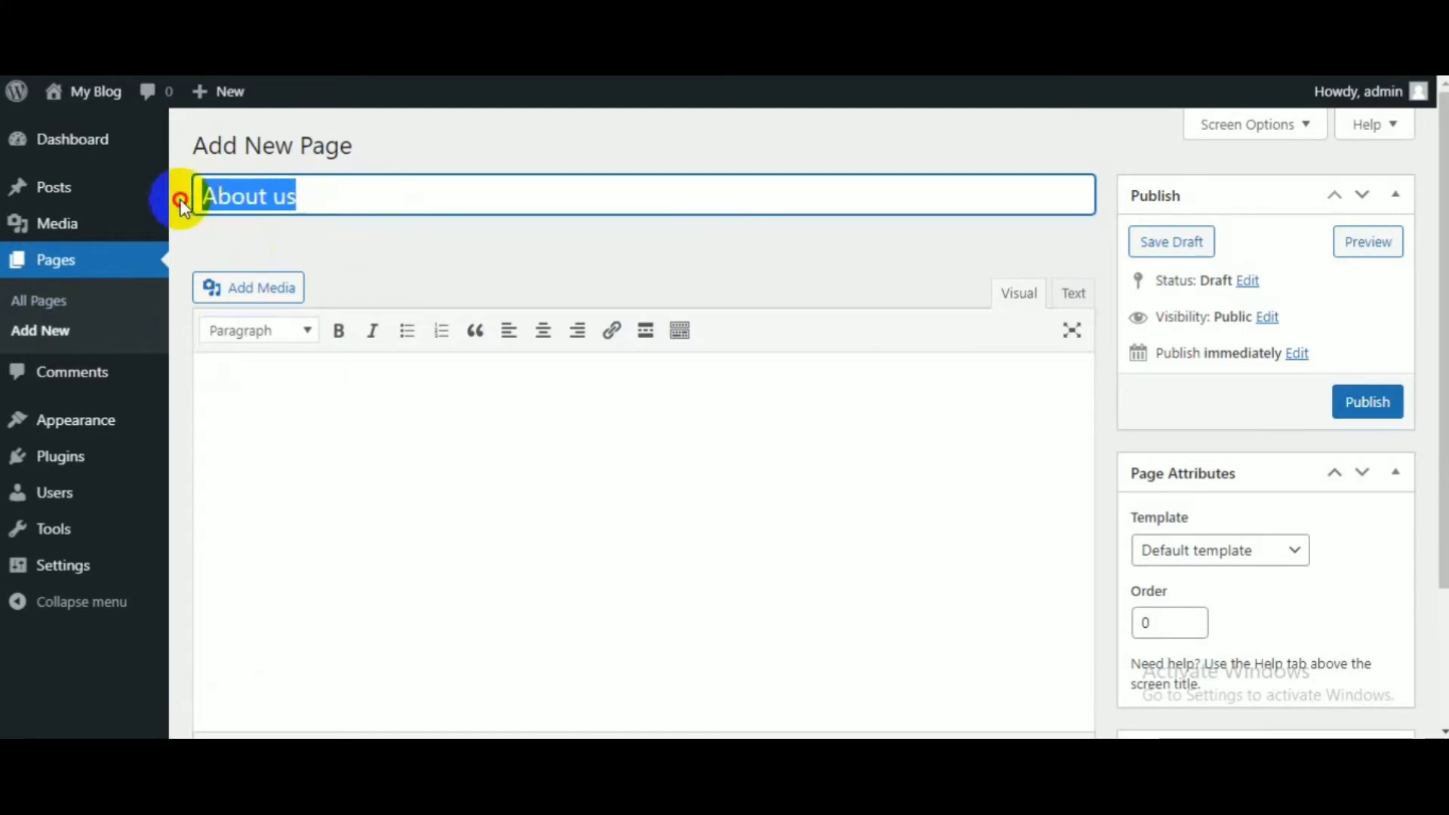
right_click(242, 195)
click(323, 279)
click(253, 380)
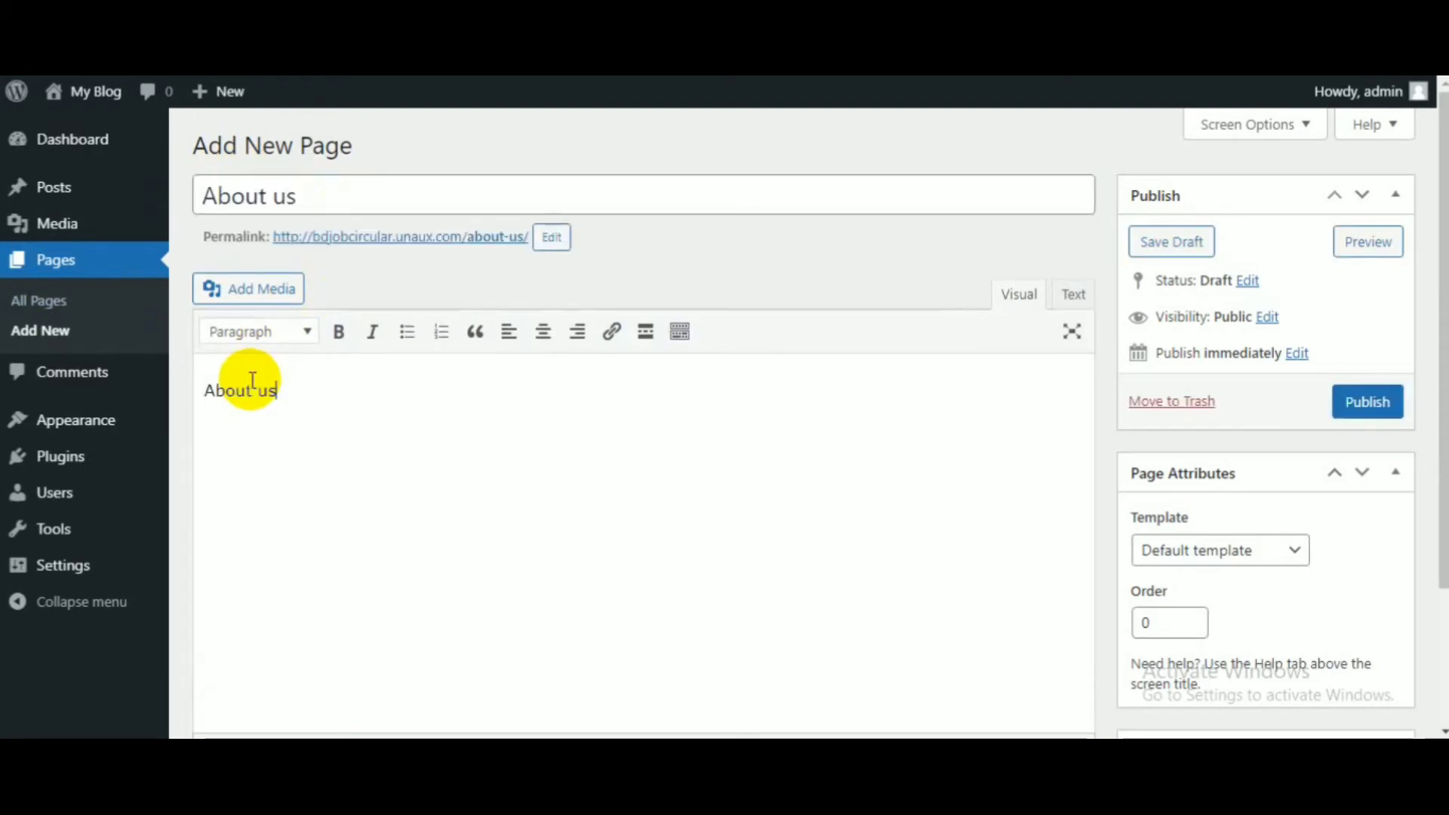
scroll(324, 507, down, 3)
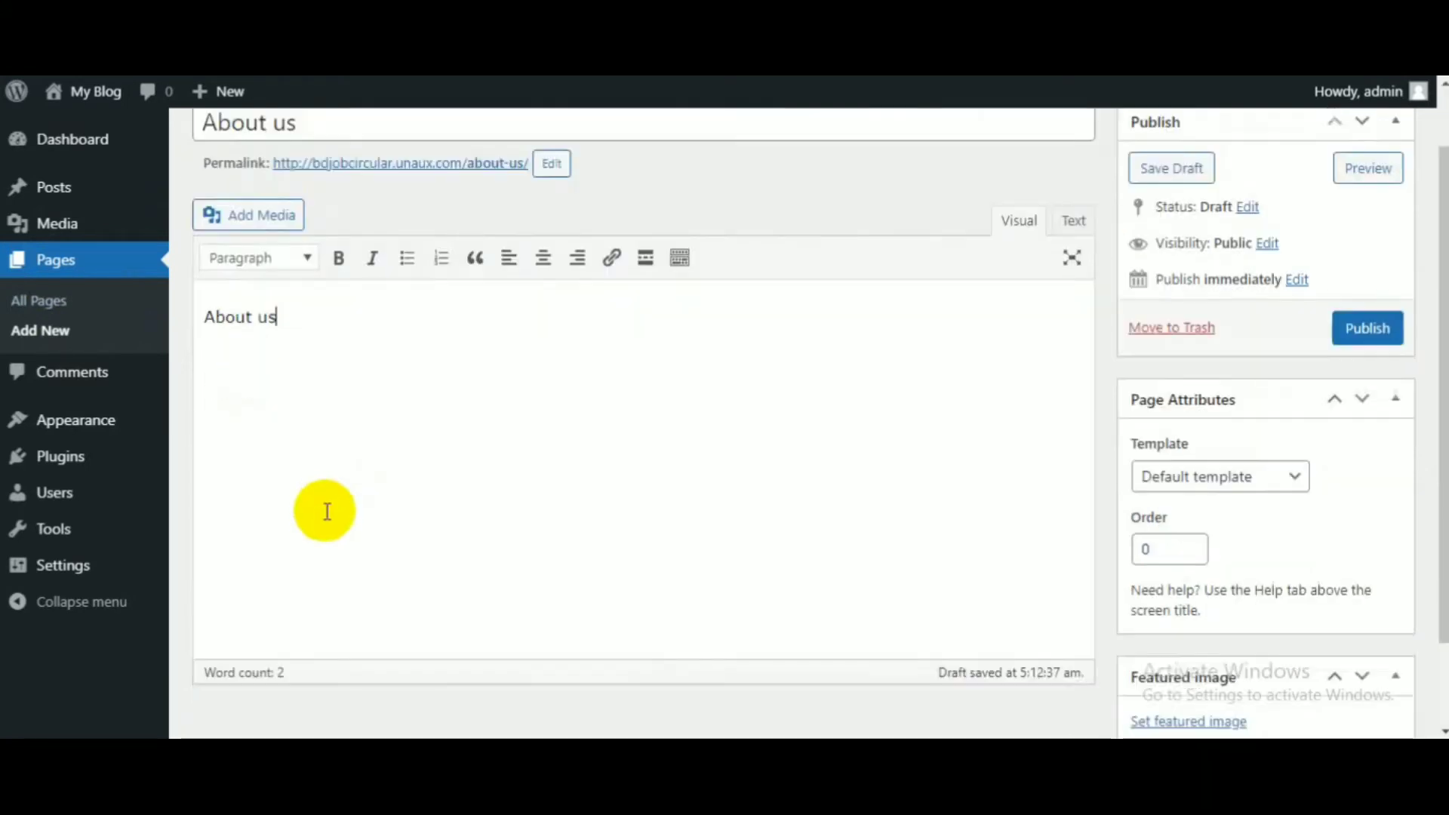
scroll(450, 492, up, 3)
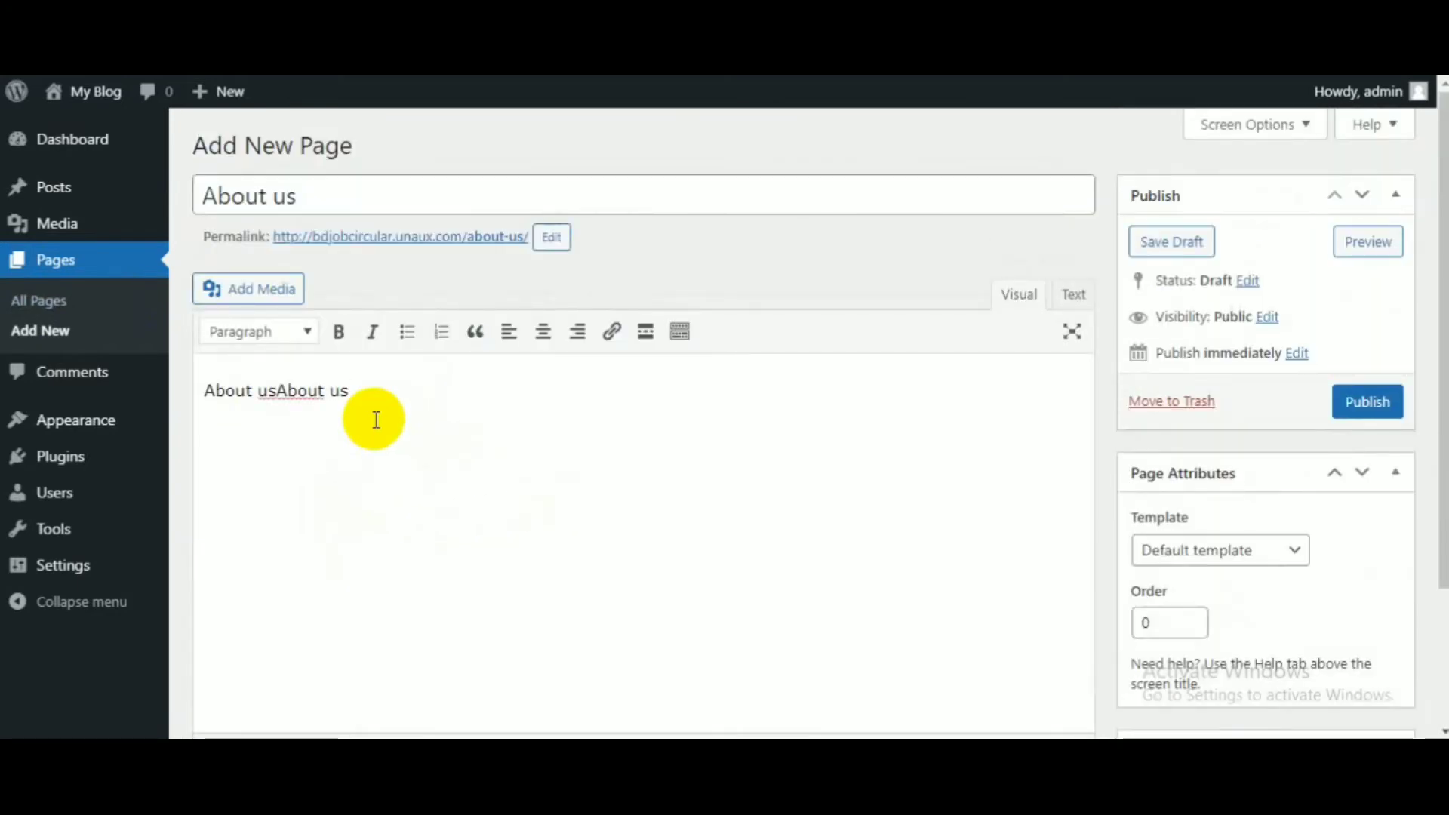
key(ctrl+v)
key(ctrl+v)
key(ctrl+v)
key(ctrl+v)
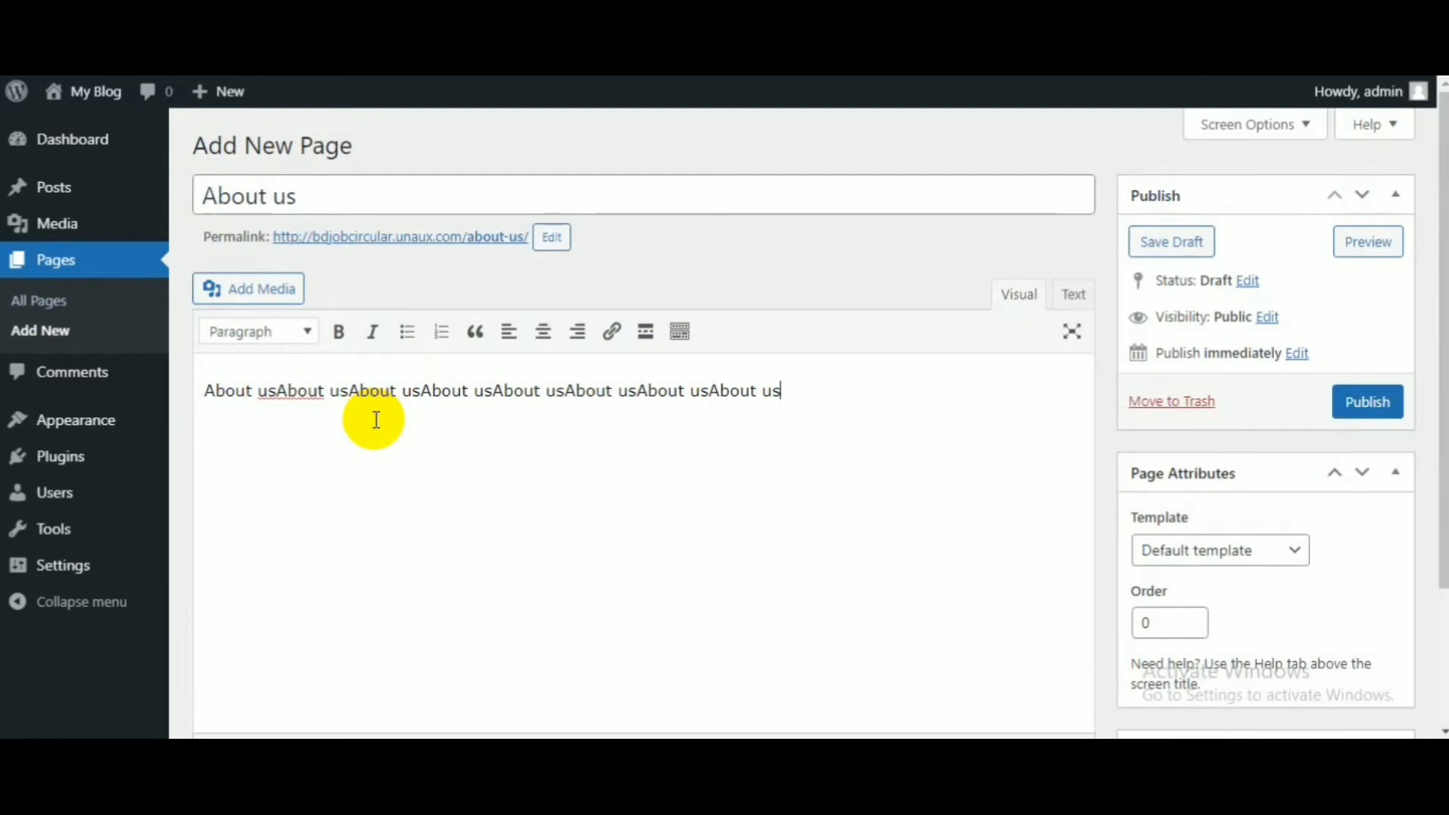
key(ctrl+v)
key(ctrl+v)
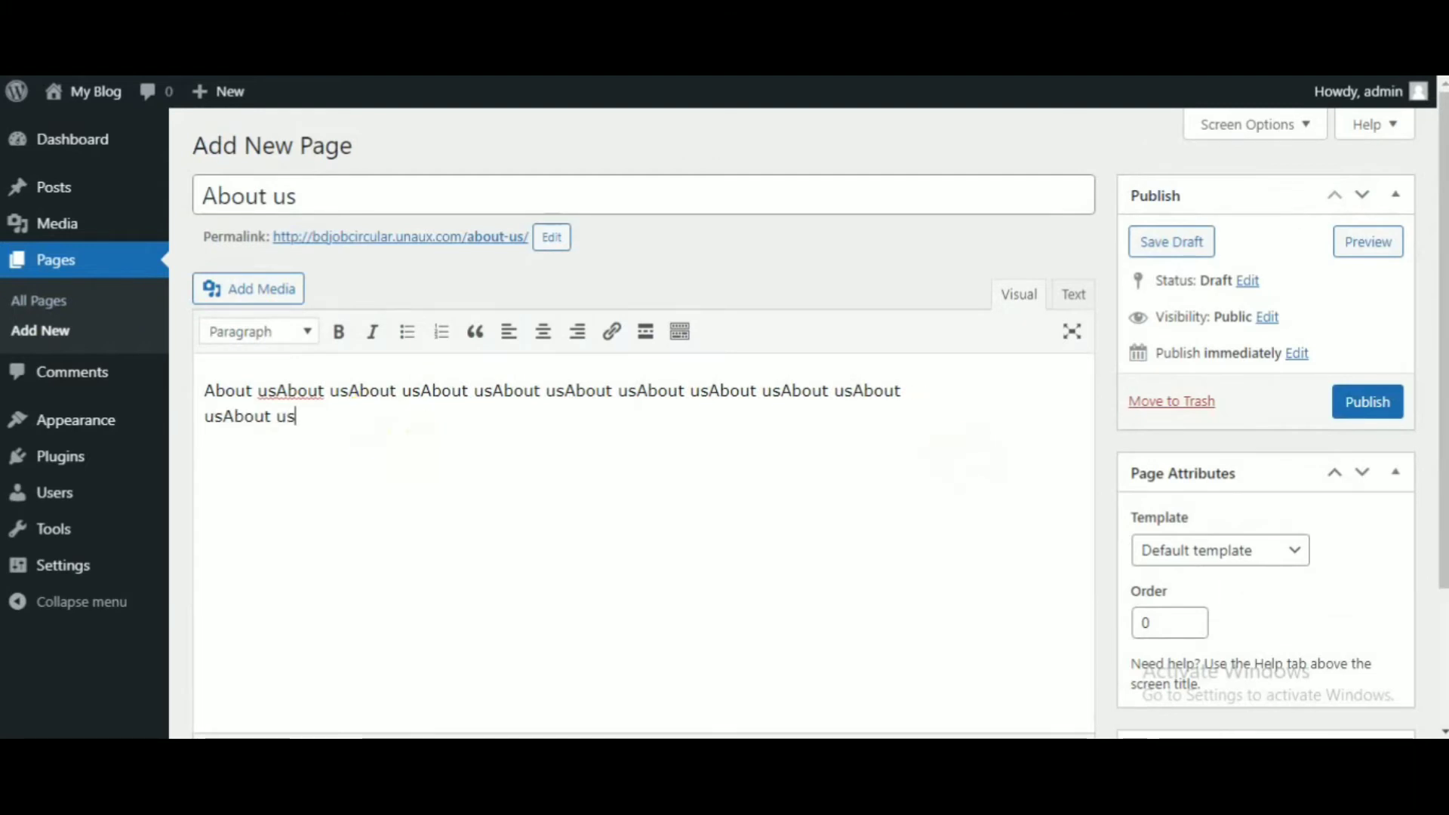
click(1366, 401)
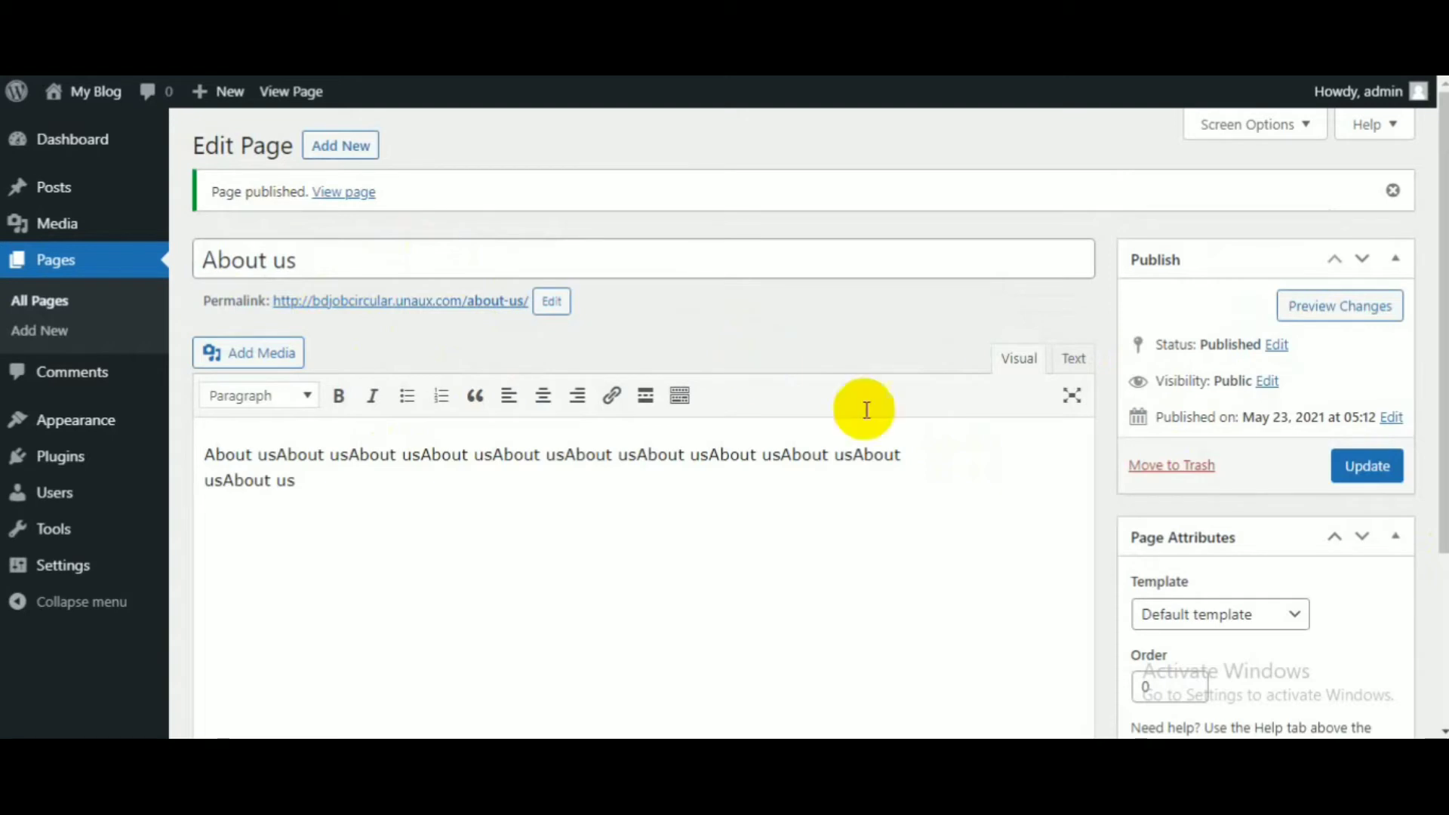
- Start another new page and title it Contact us
click(355, 147)
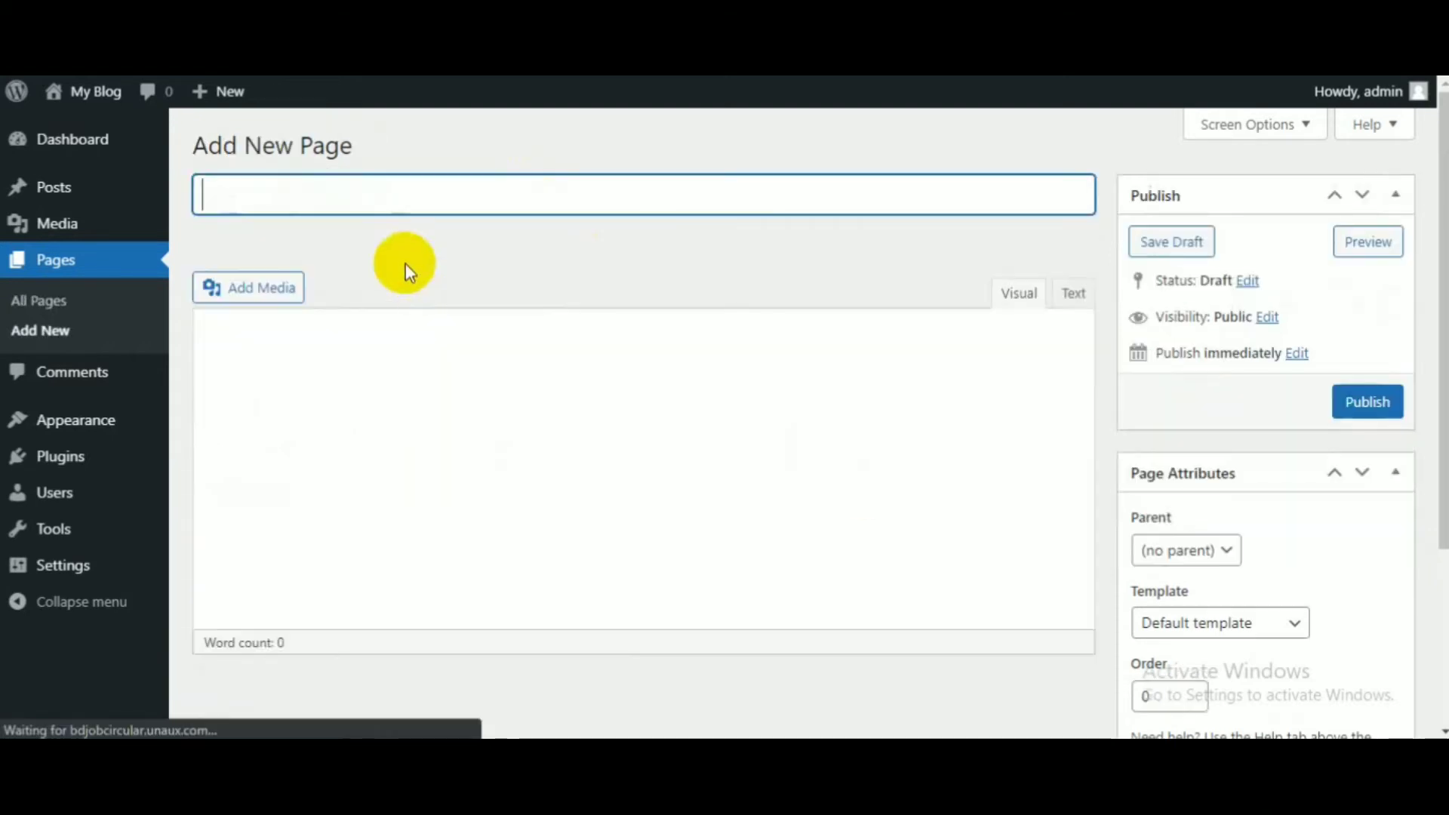
click(355, 202)
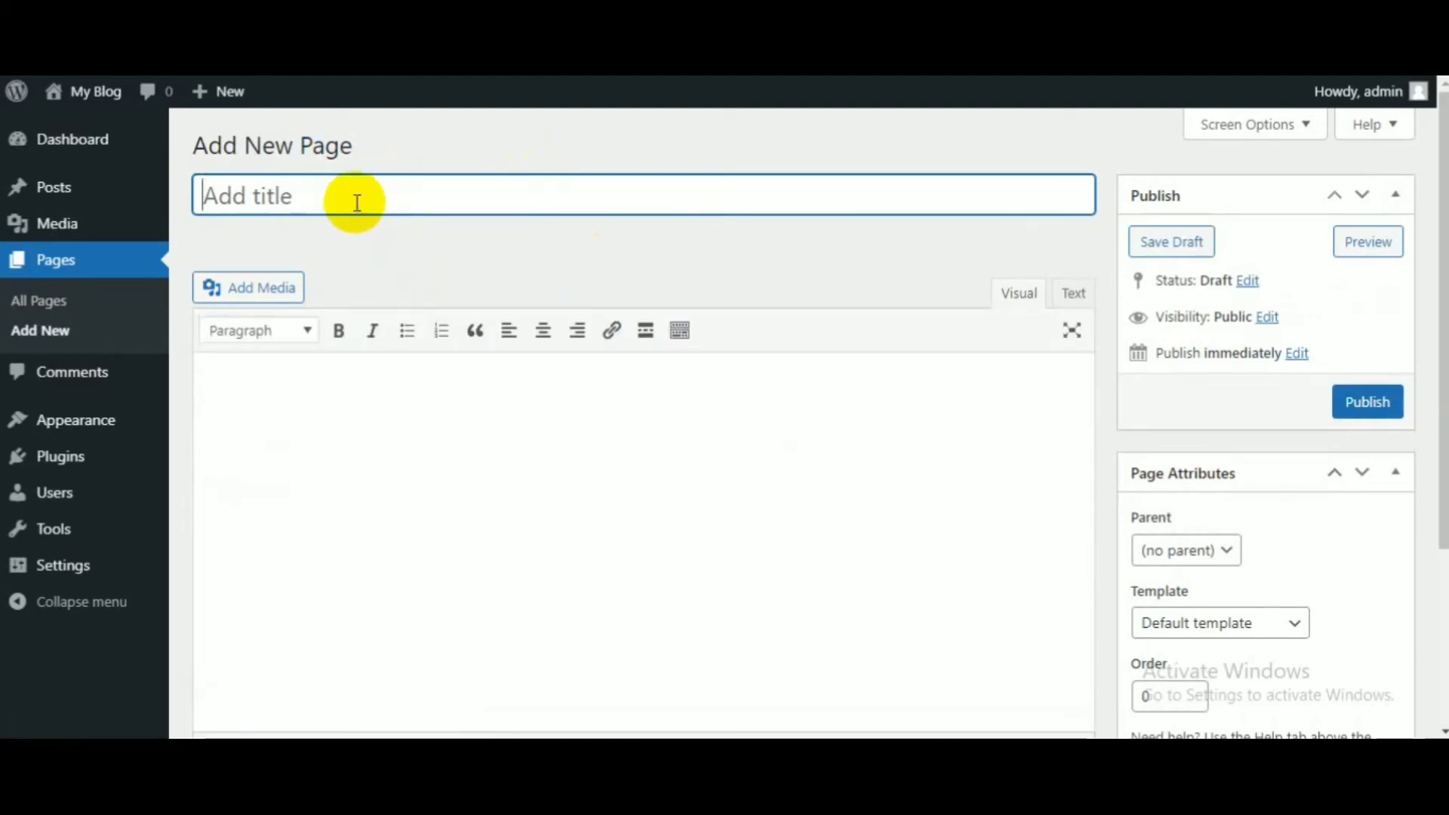
text(Conta)
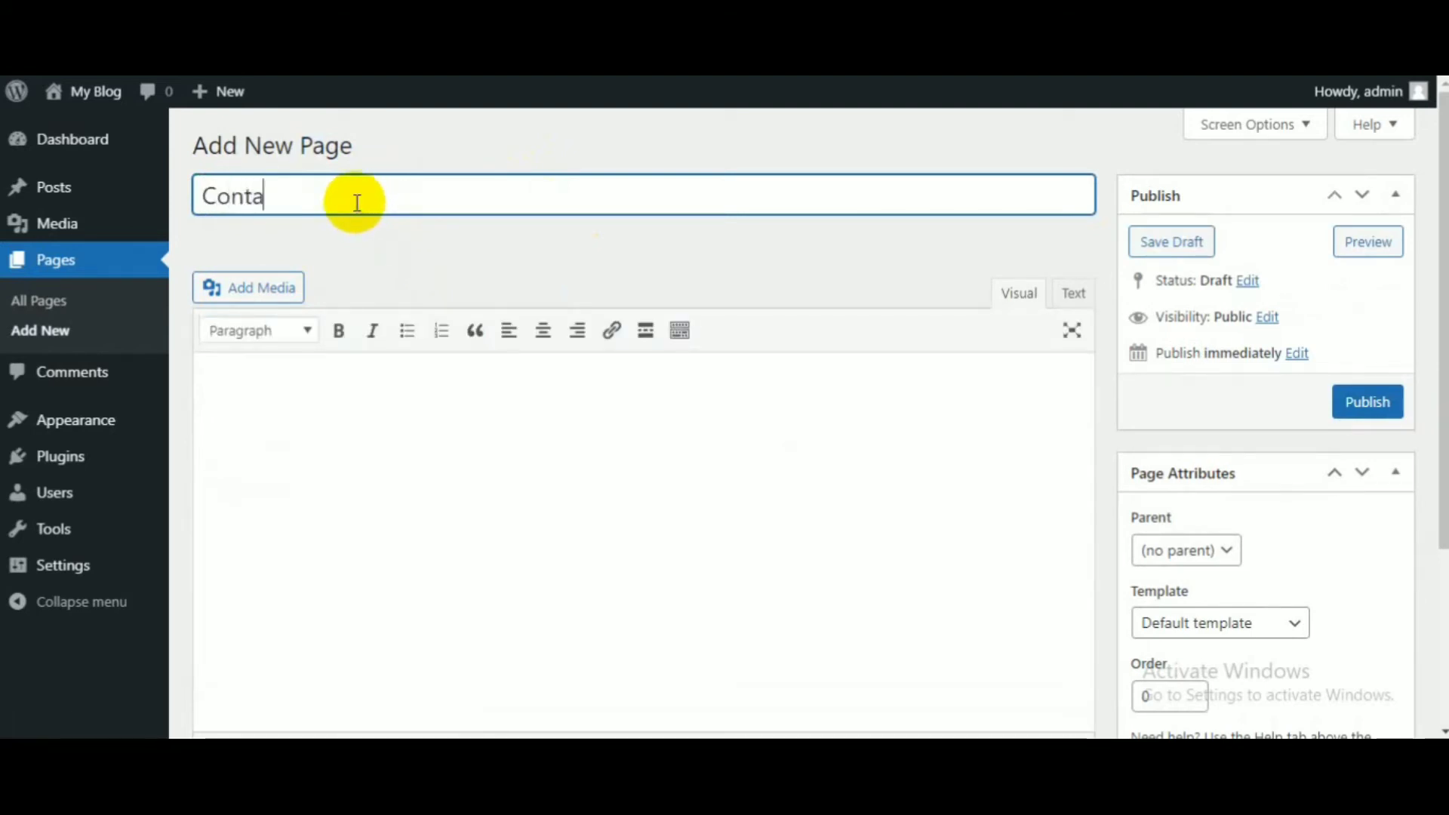
text(ct us)
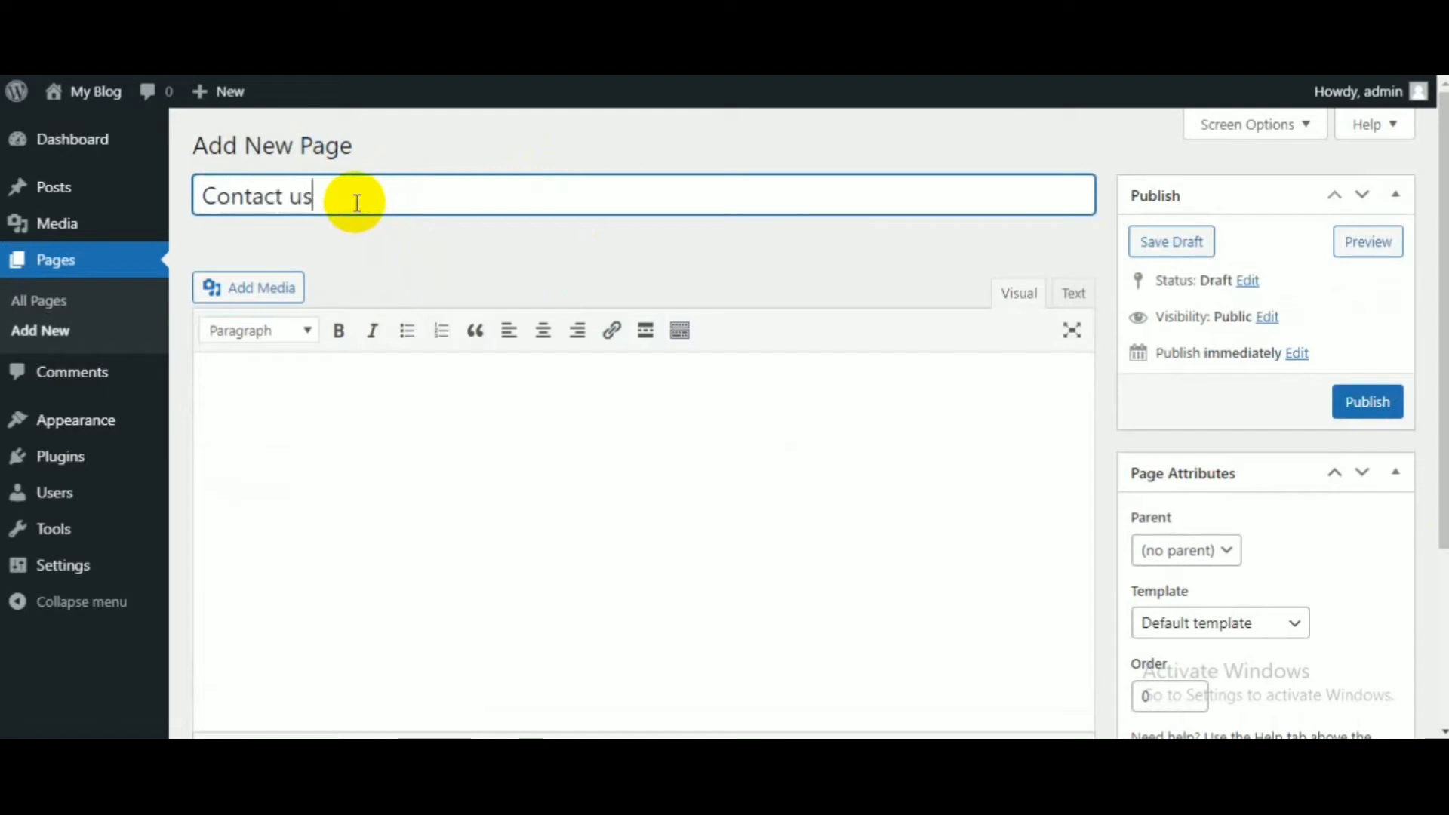
- Fill the page body with repeated copies of the title text "Contact us" and publish the page
key(ctrl+a)
key(ctrl+c)
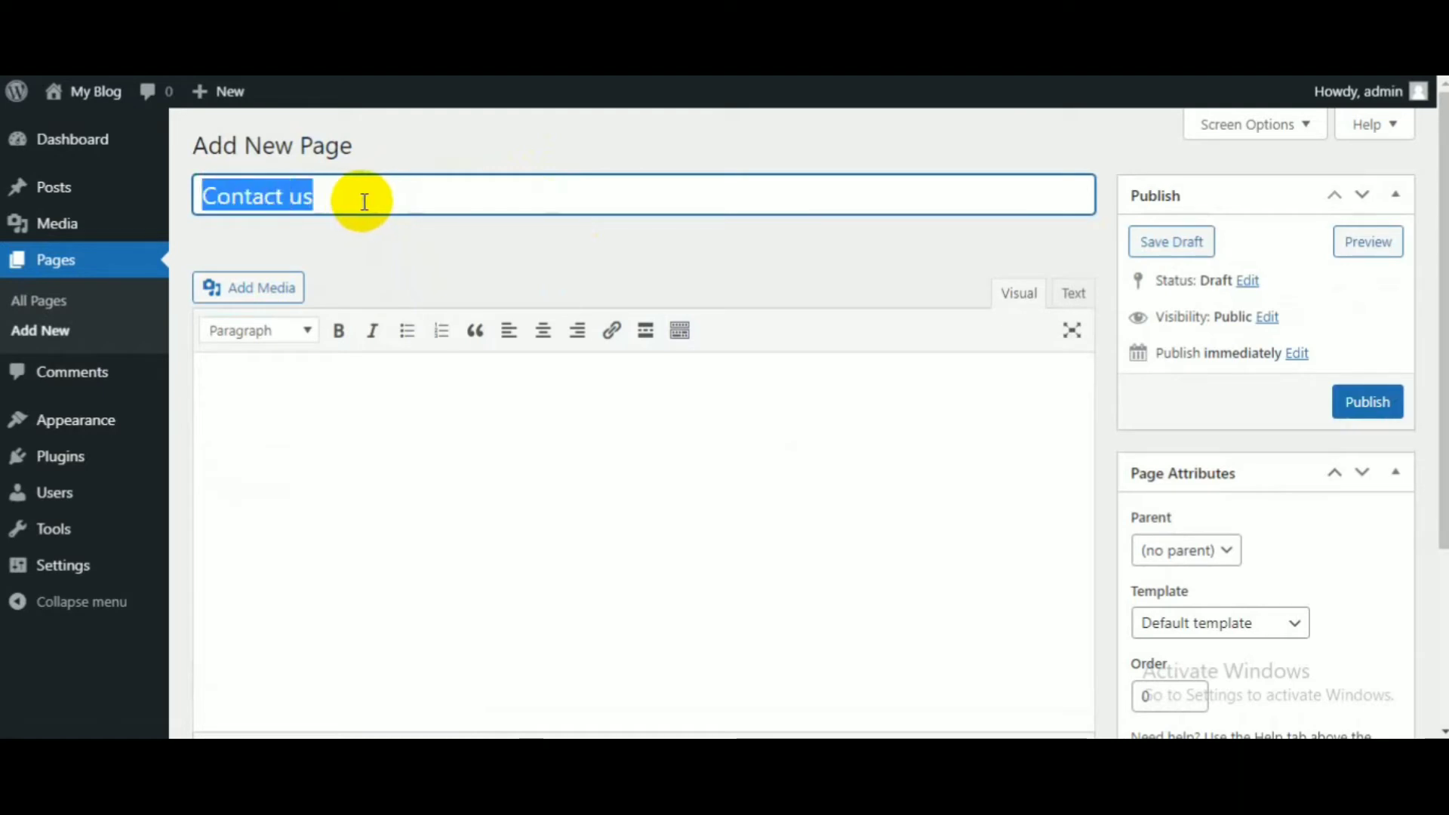
click(448, 380)
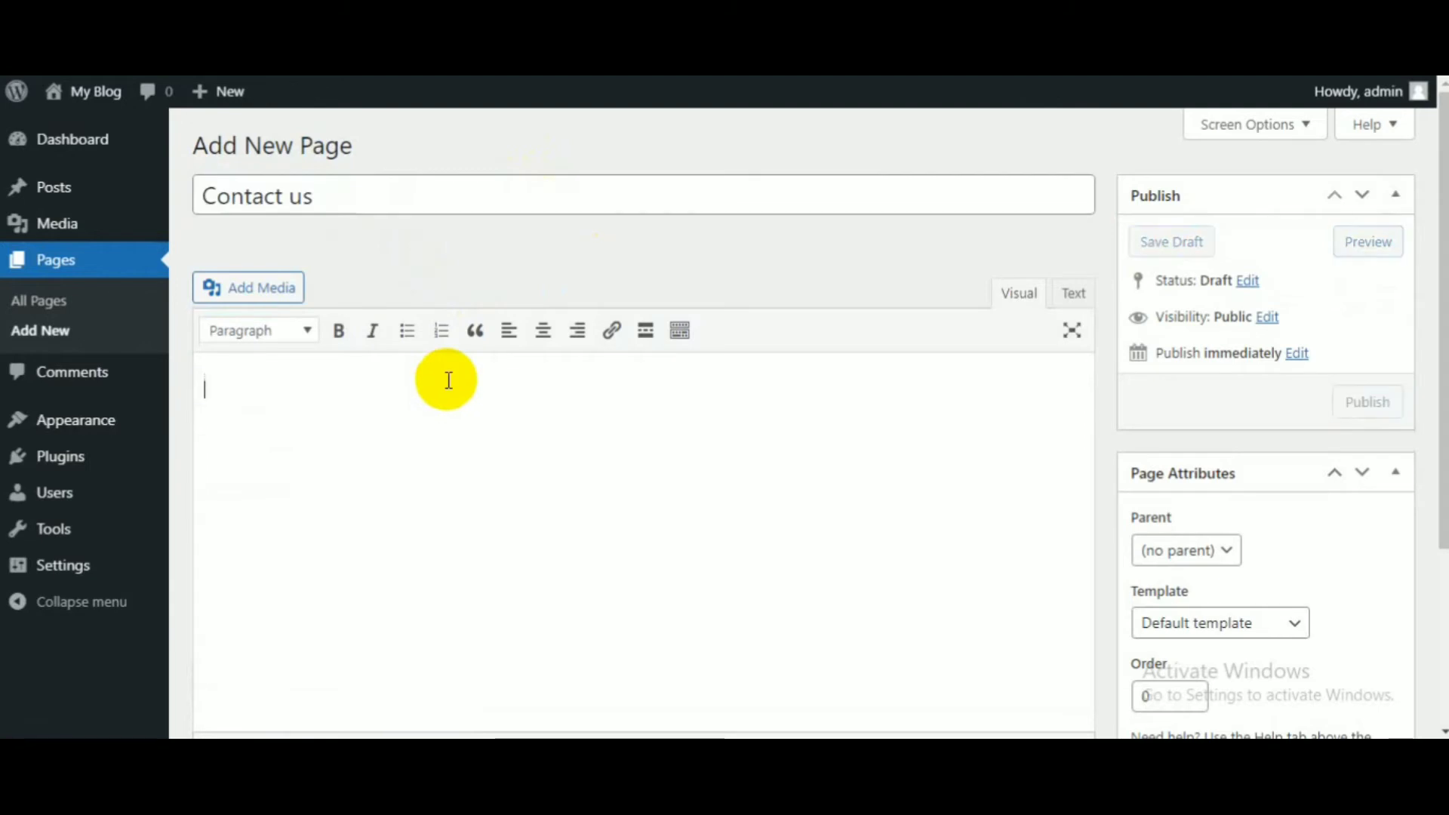
key(ctrl+v)
key(ctrl+v)
key(ctrl+v)
key(ctrl+v)
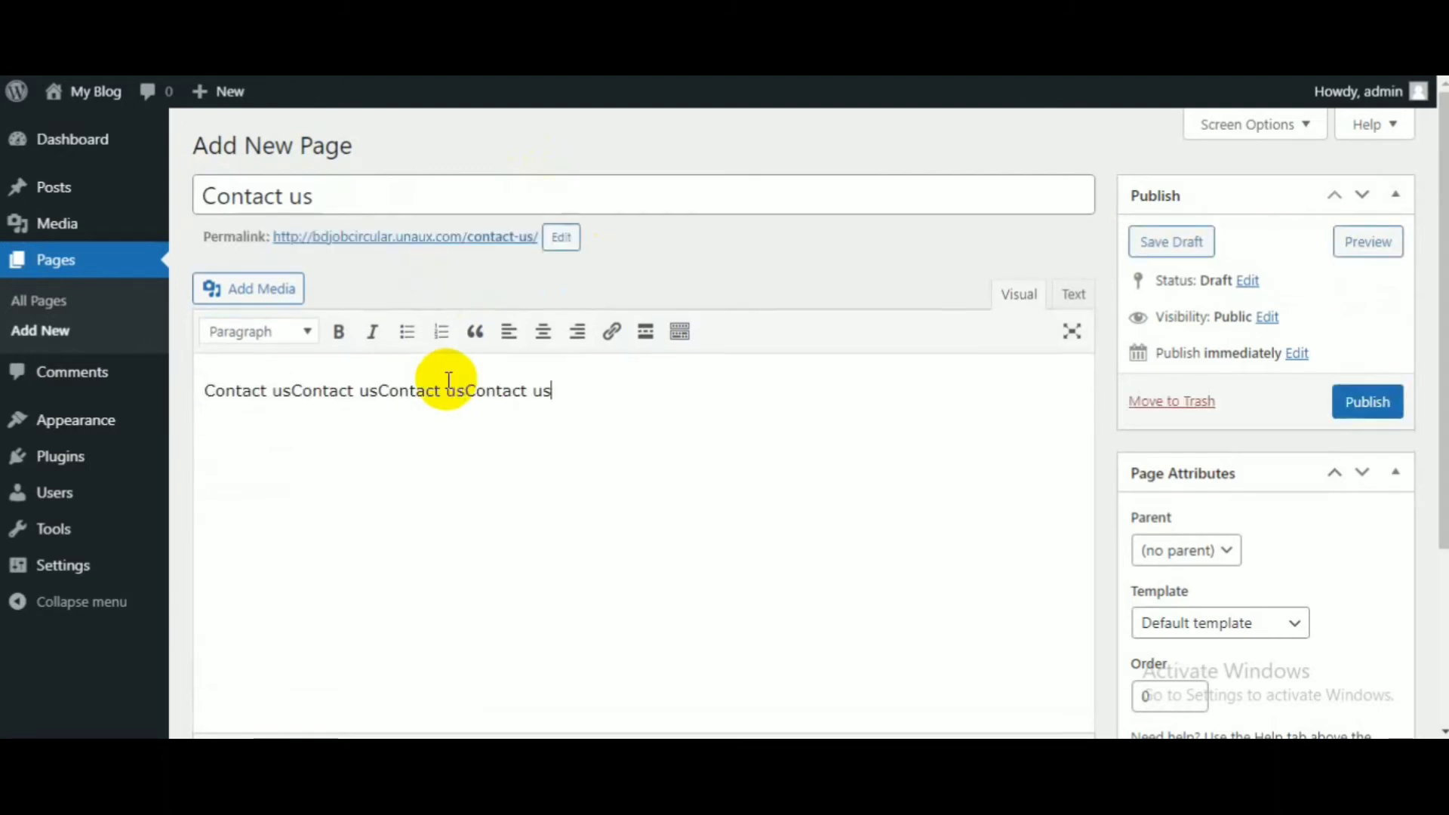
key(ctrl+v)
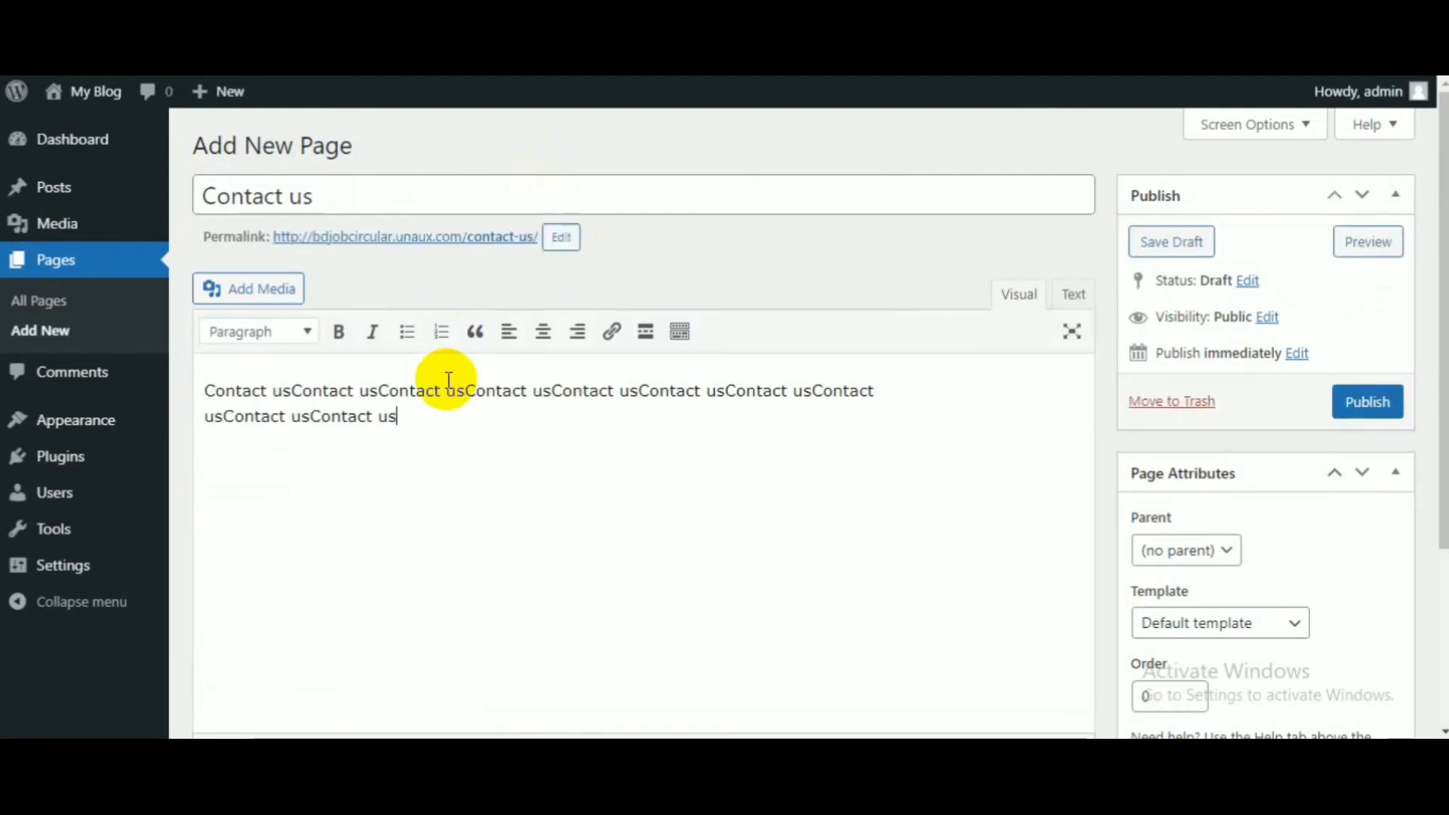
click(1370, 401)
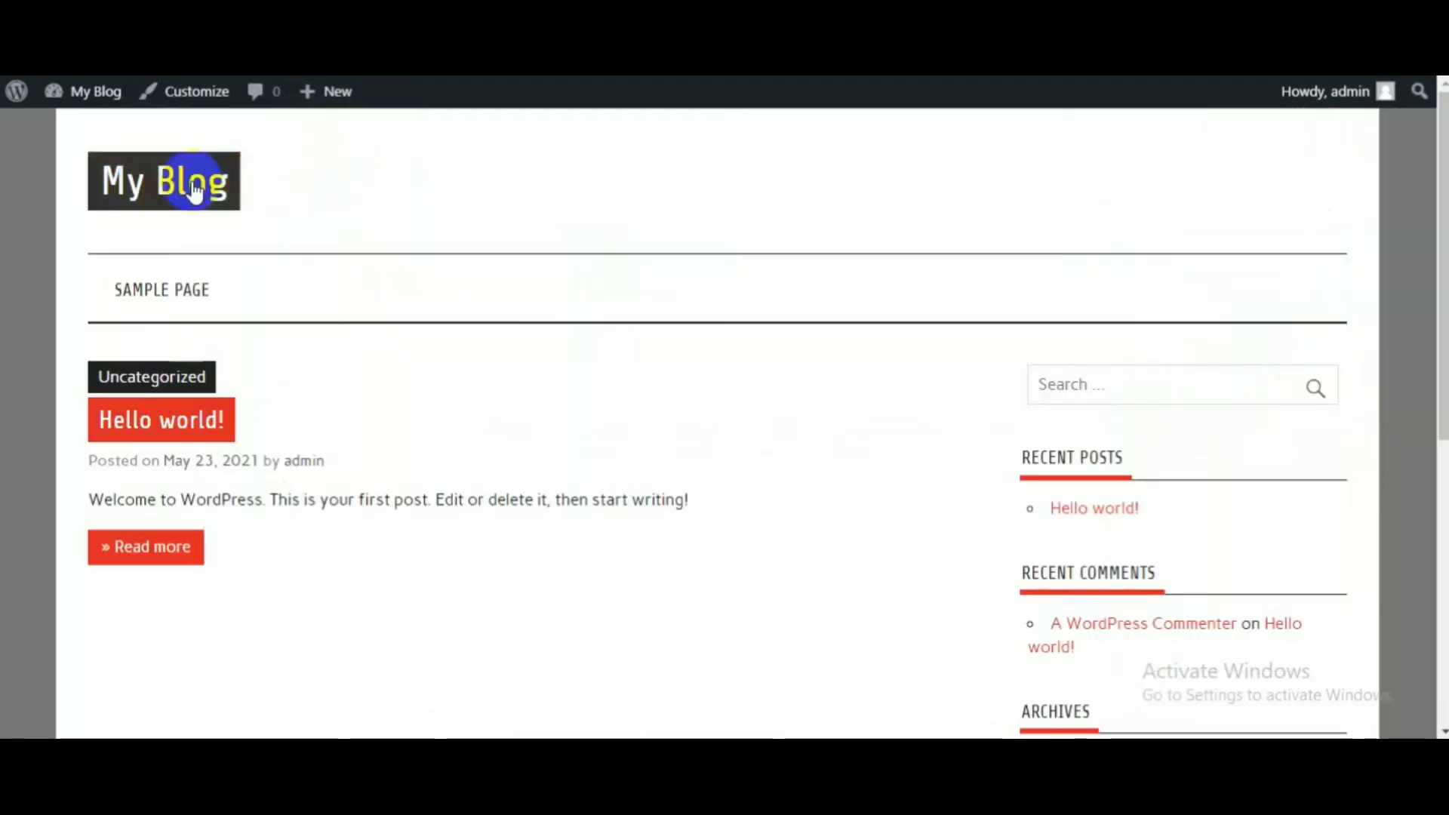
key(F5)
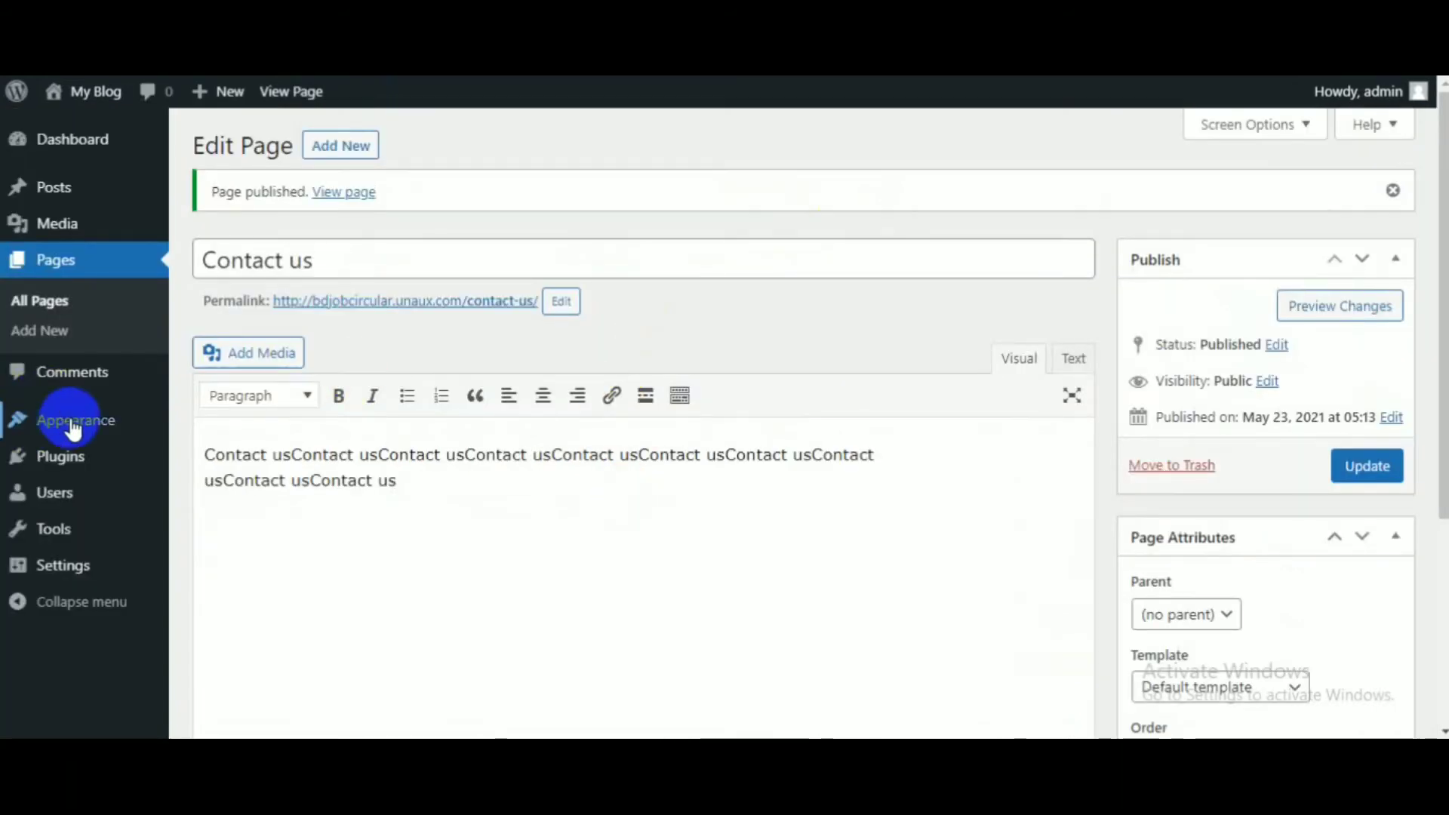
mouse_move(79, 423)
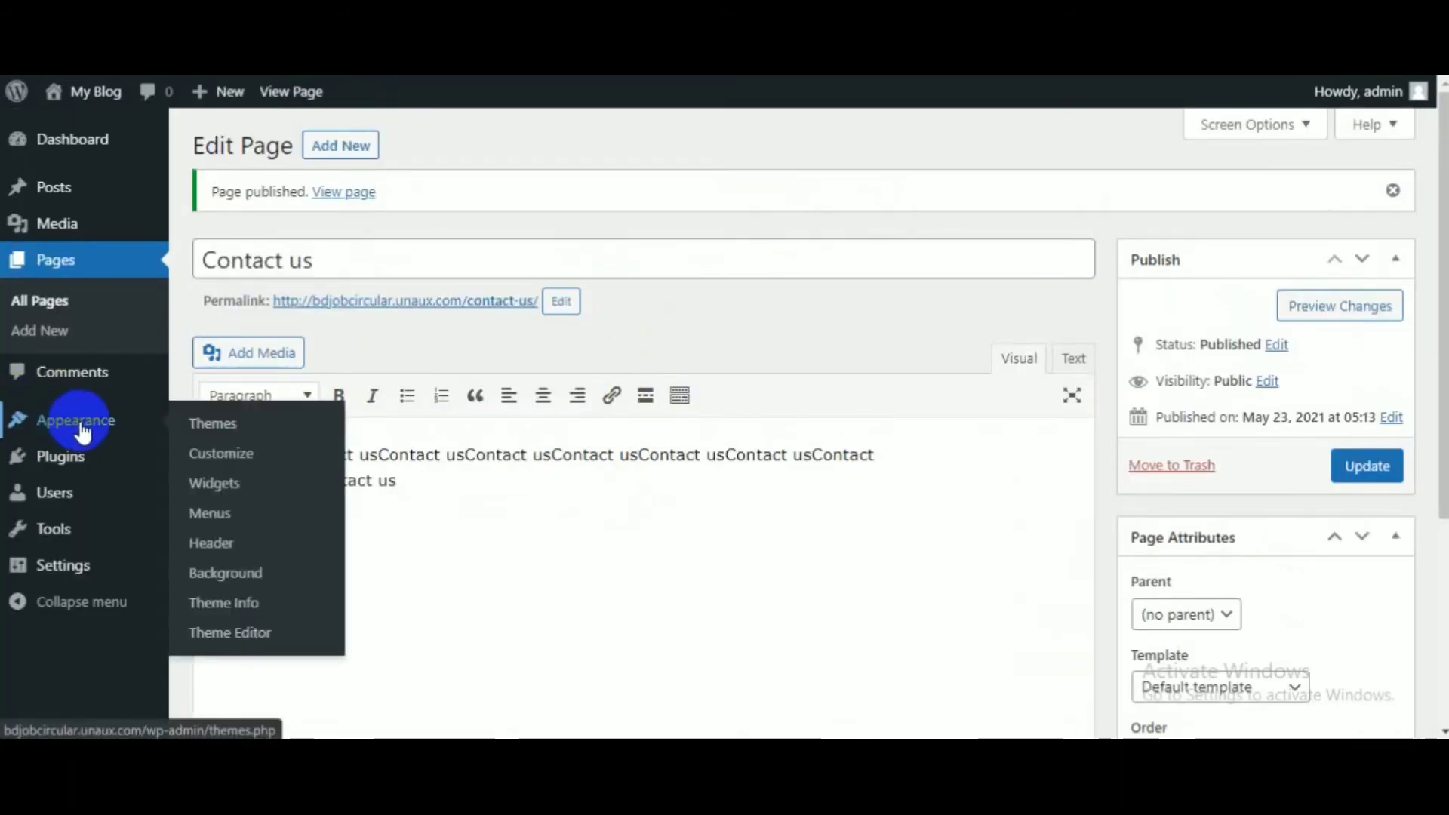
click(211, 513)
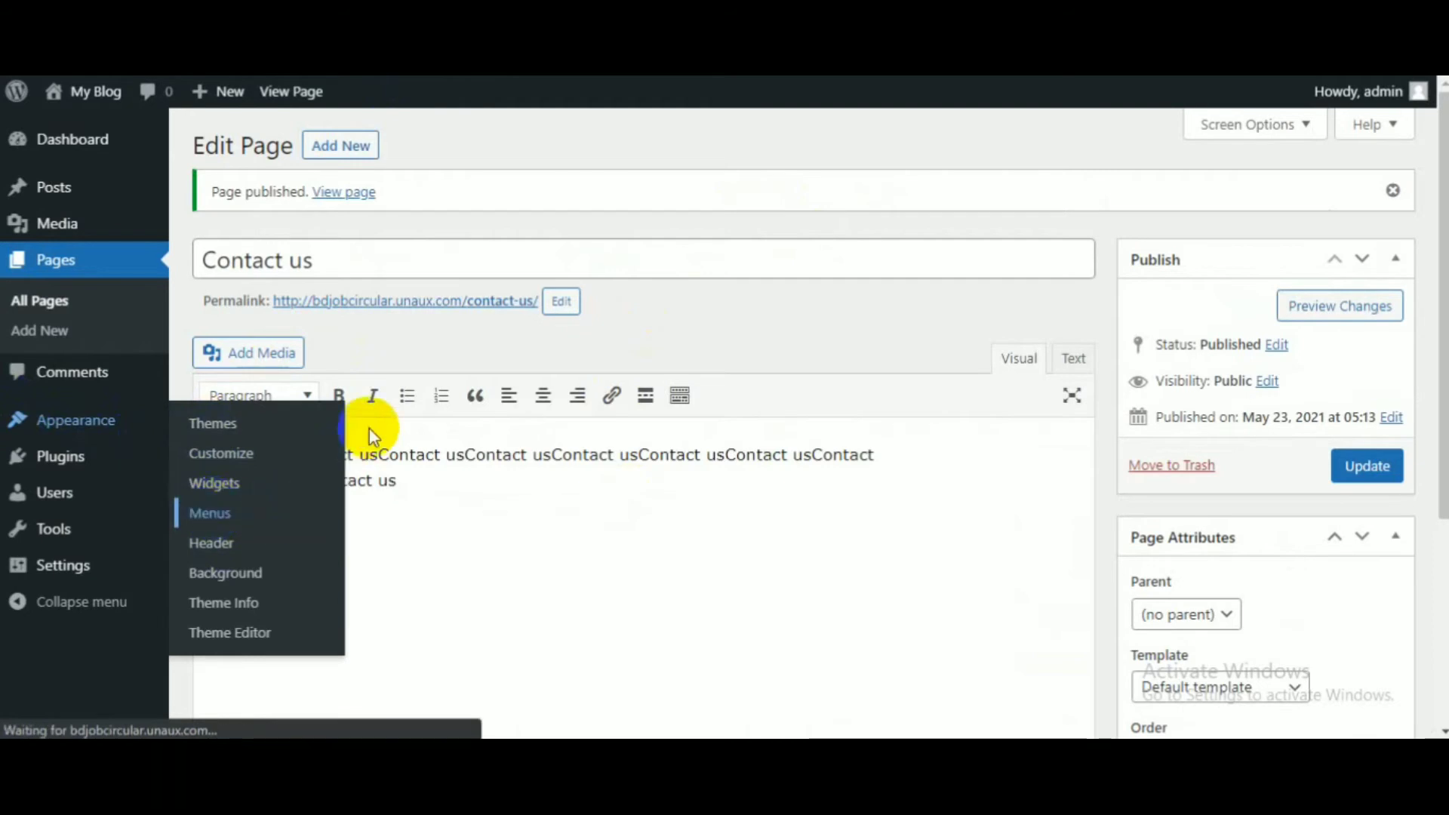
scroll(857, 486, down, 2)
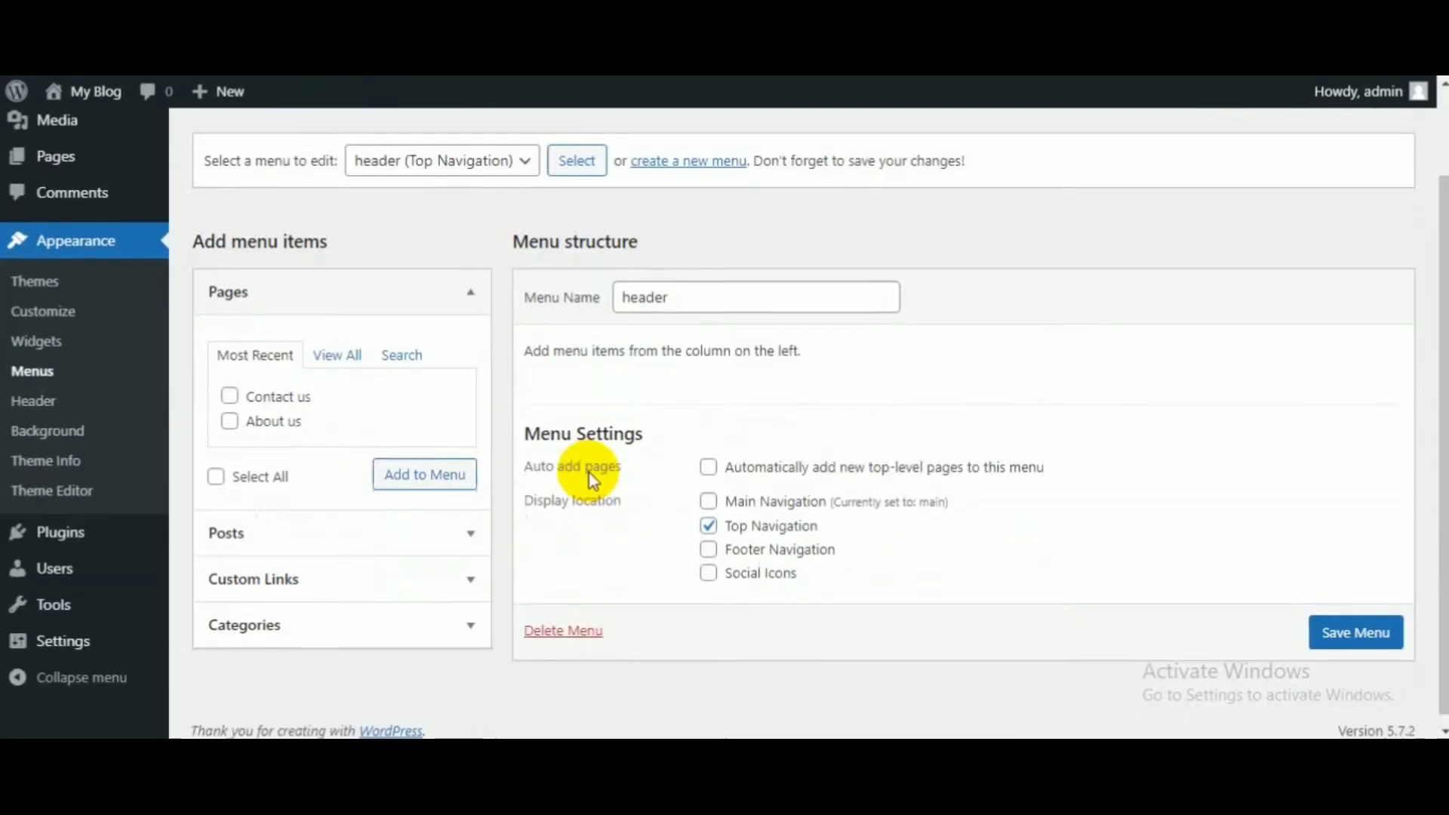
scroll(589, 472, down, 1)
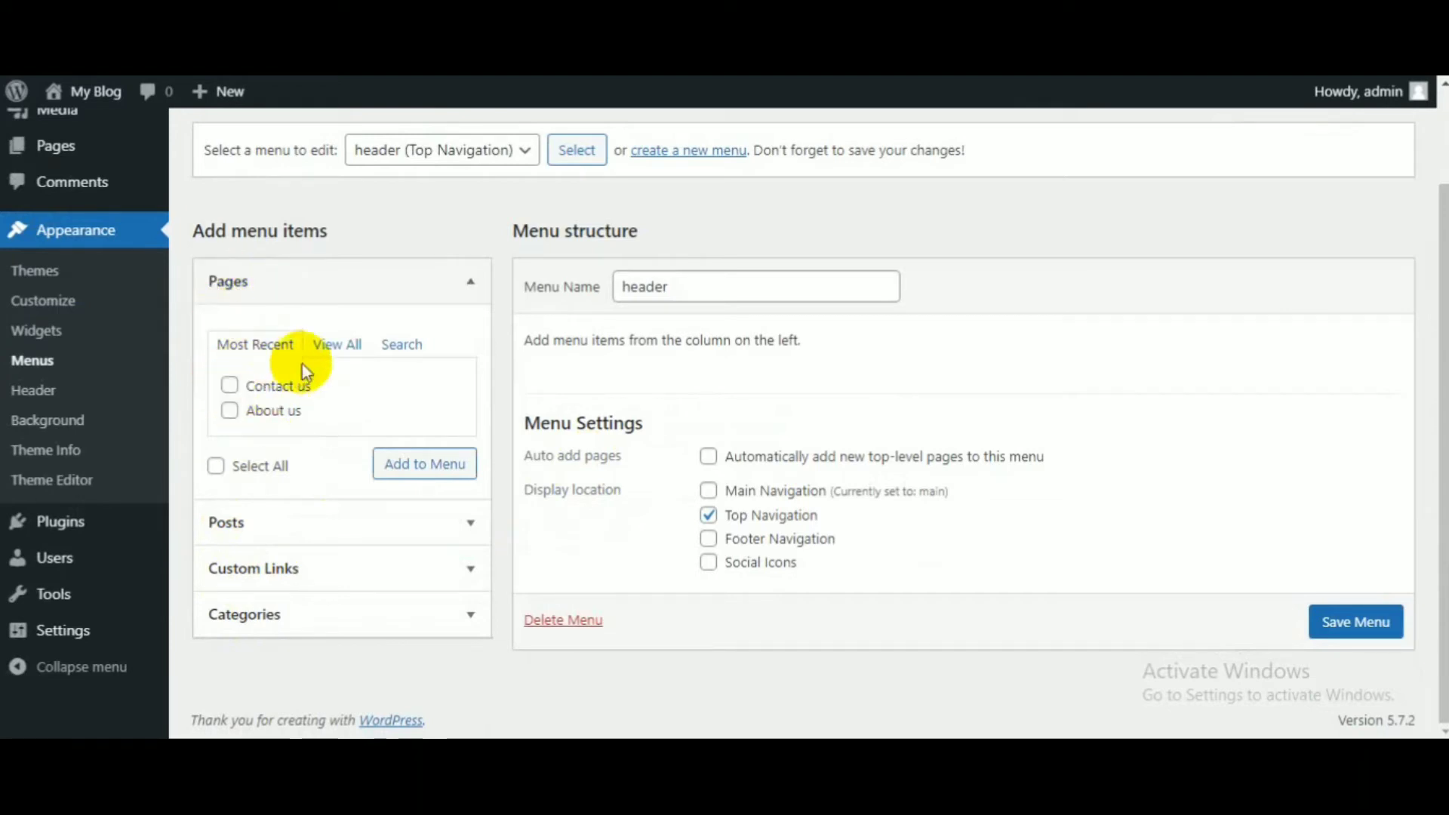
click(322, 347)
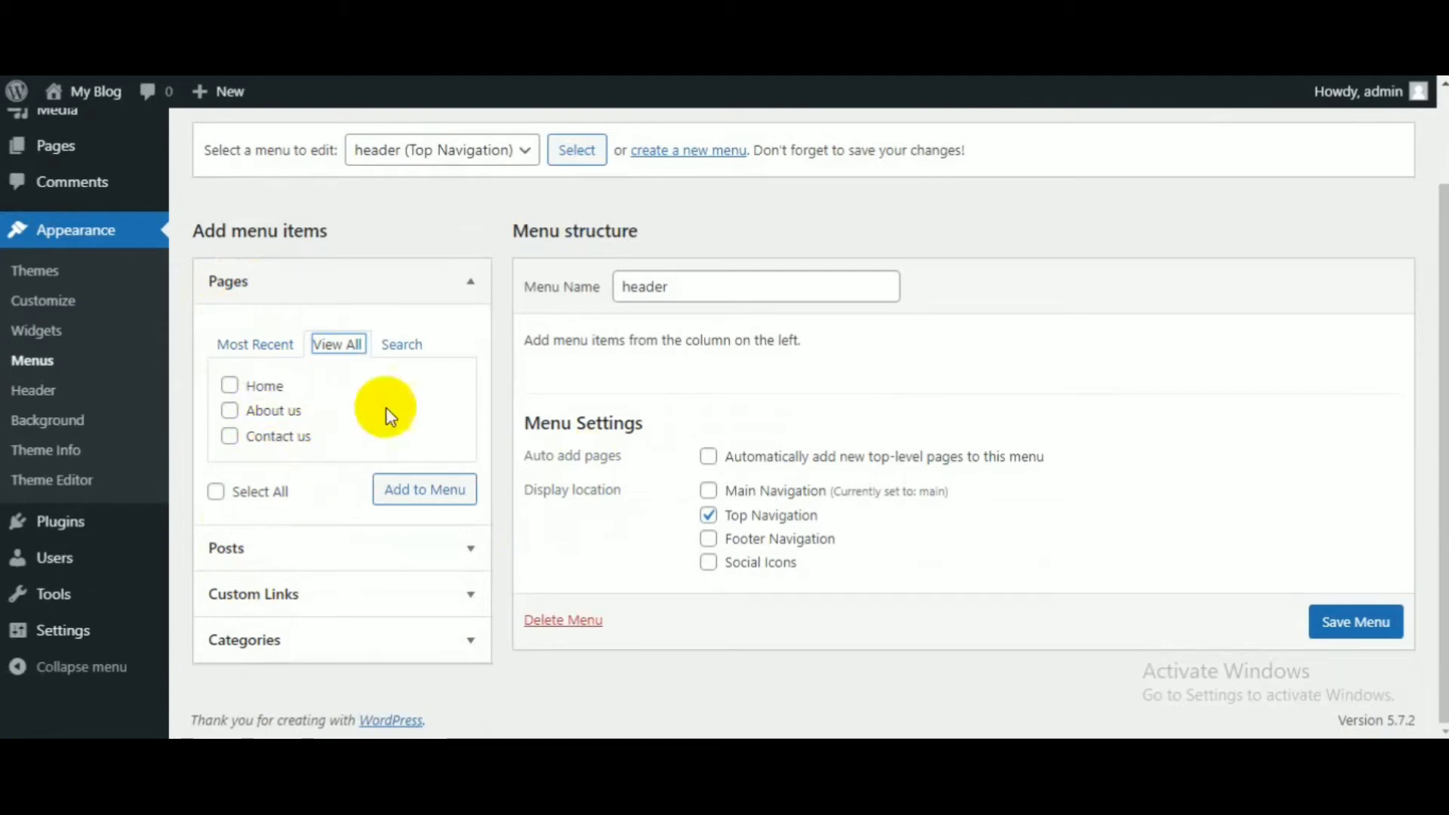
scroll(355, 423, up, 2)
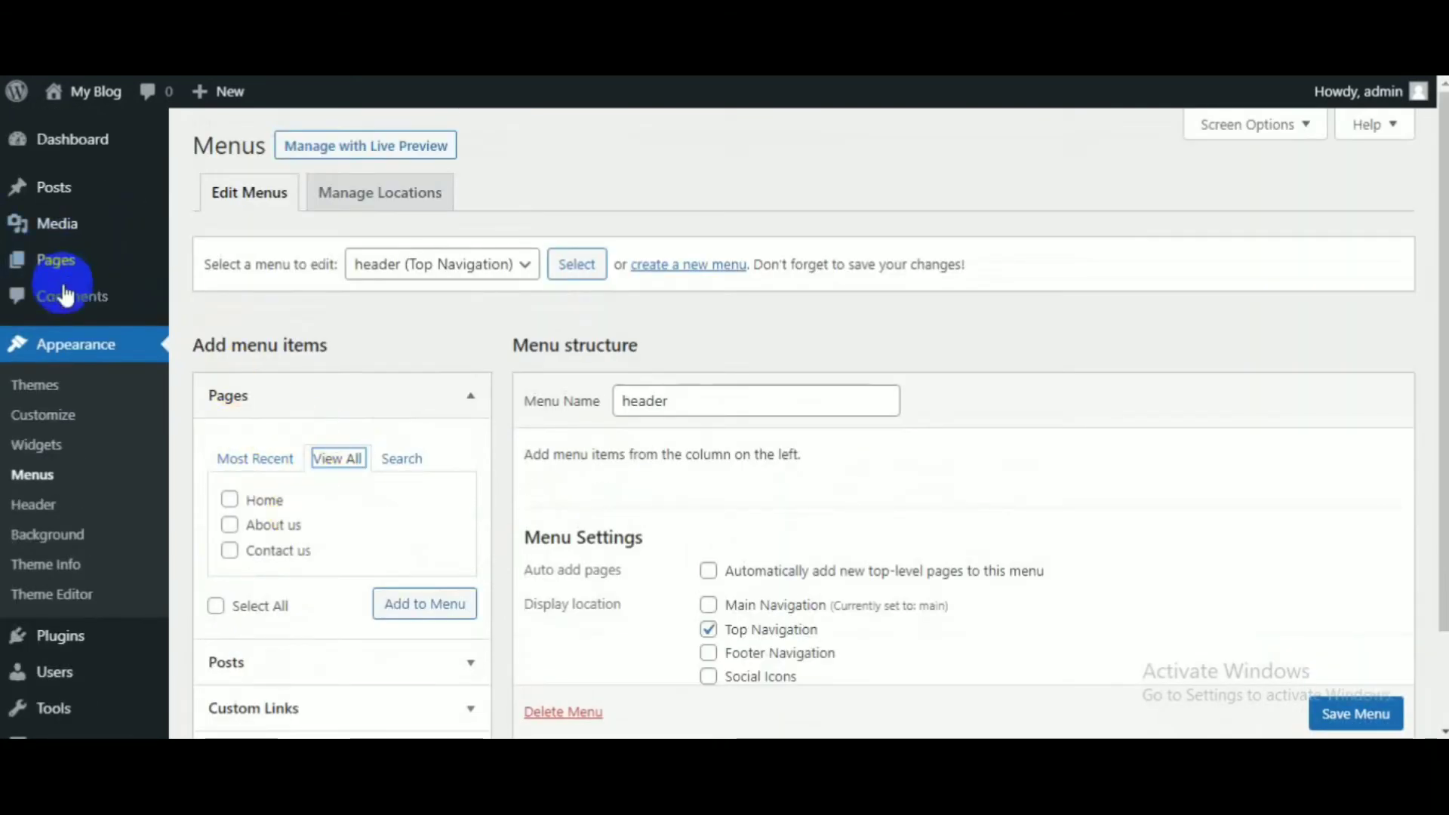
click(231, 498)
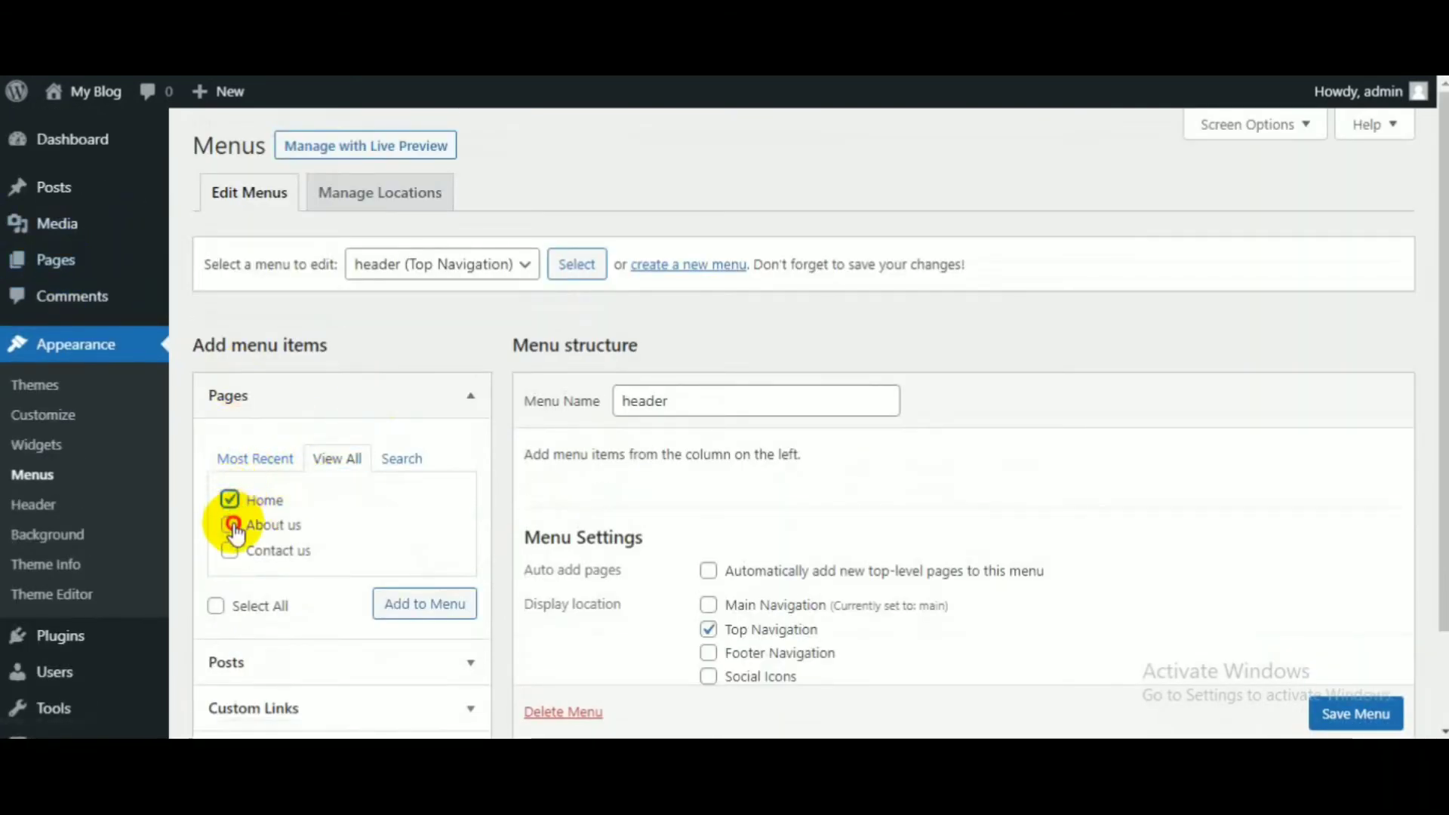
click(230, 525)
click(229, 550)
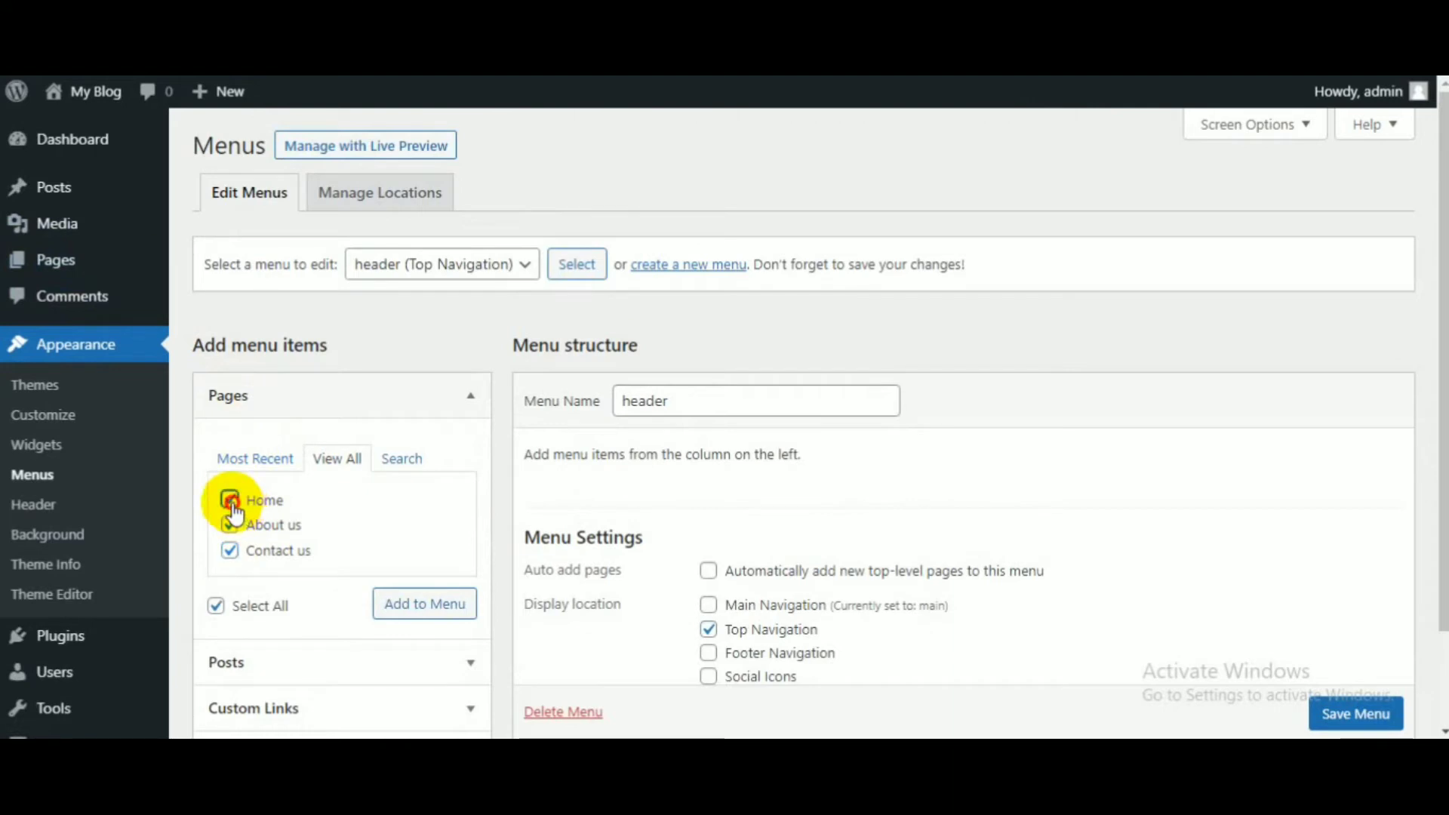
click(231, 499)
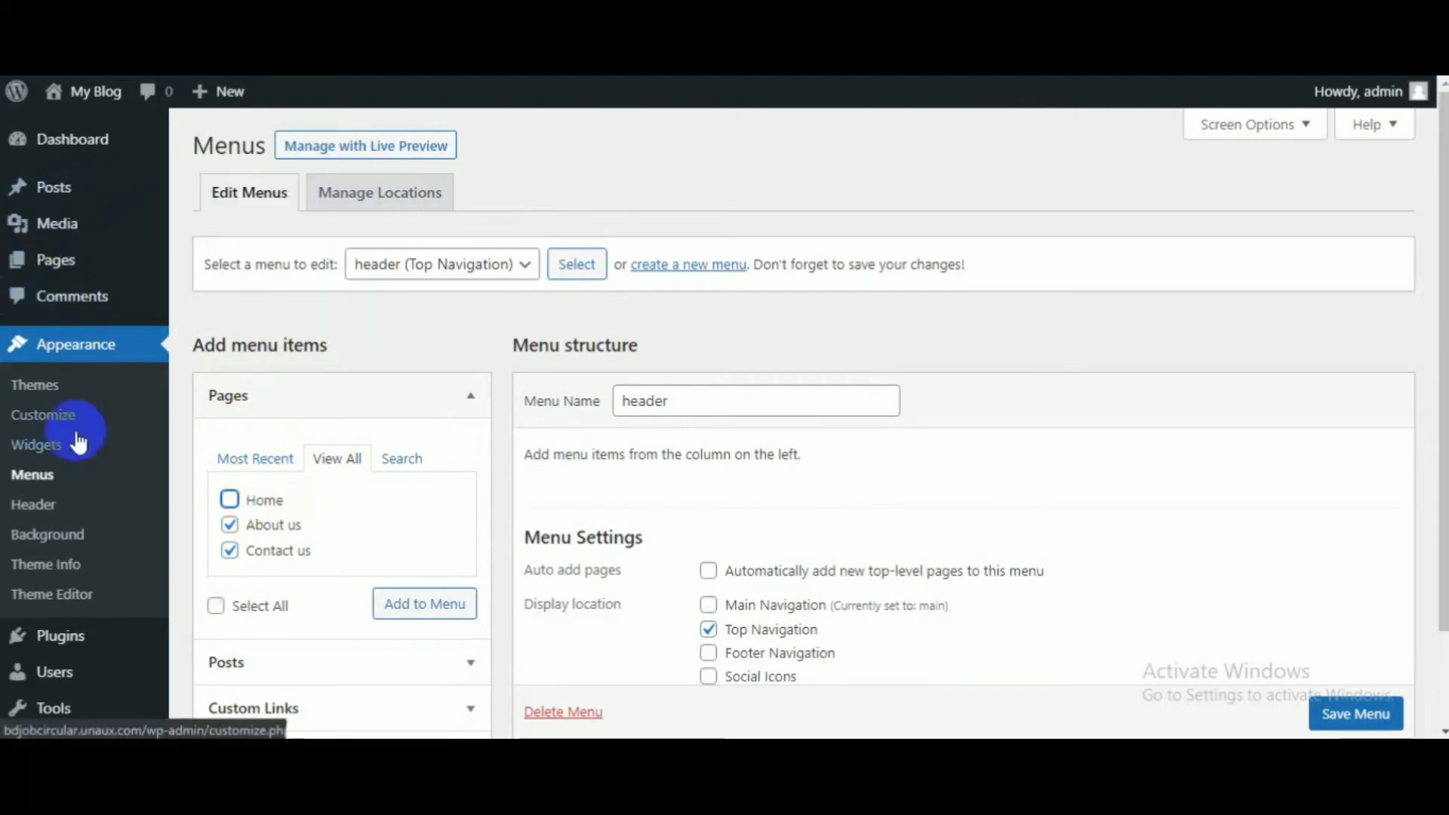
- Move the draft Privacy Policy page to the trash from the list of all pages
mouse_move(74, 266)
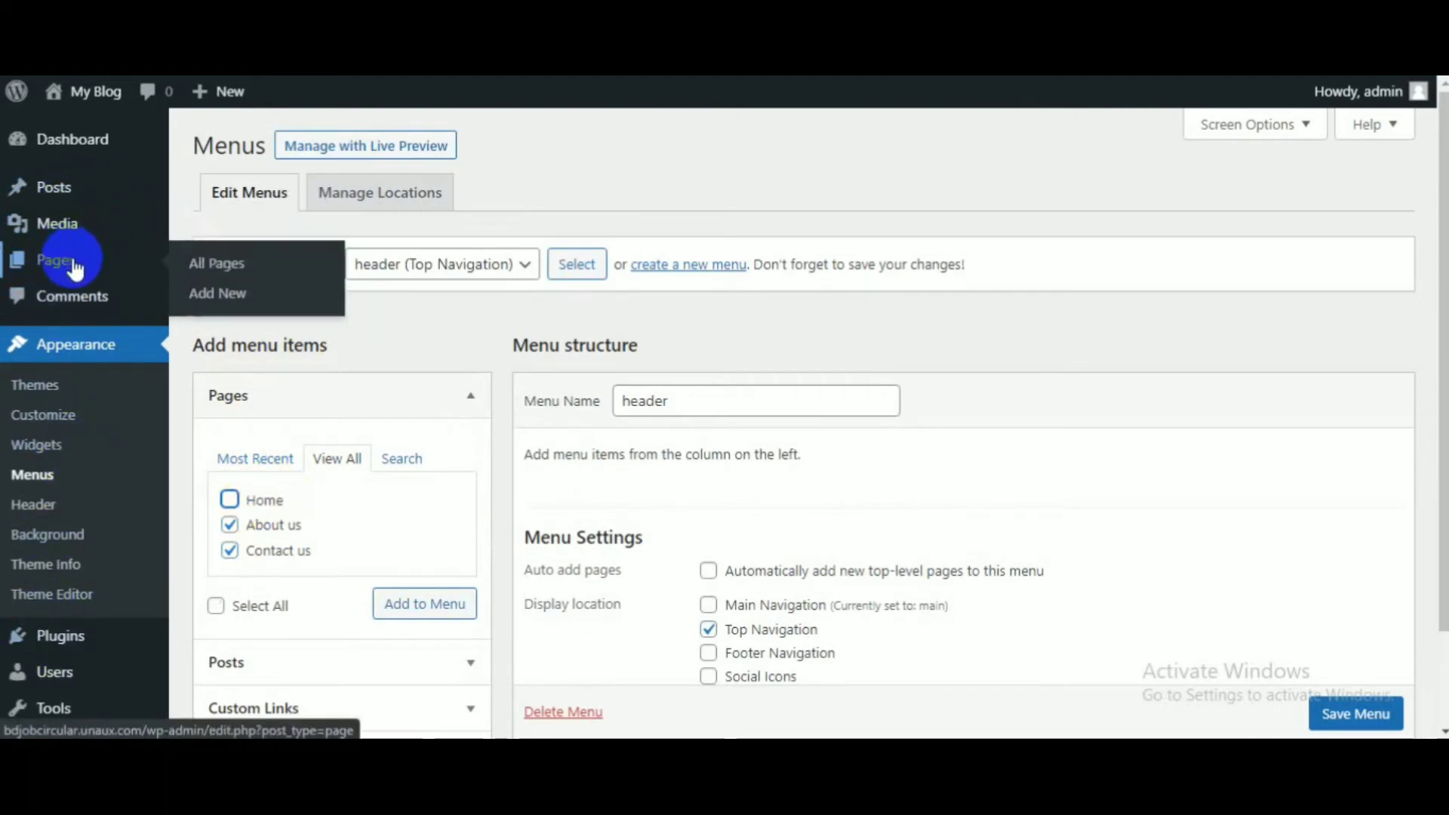
click(201, 263)
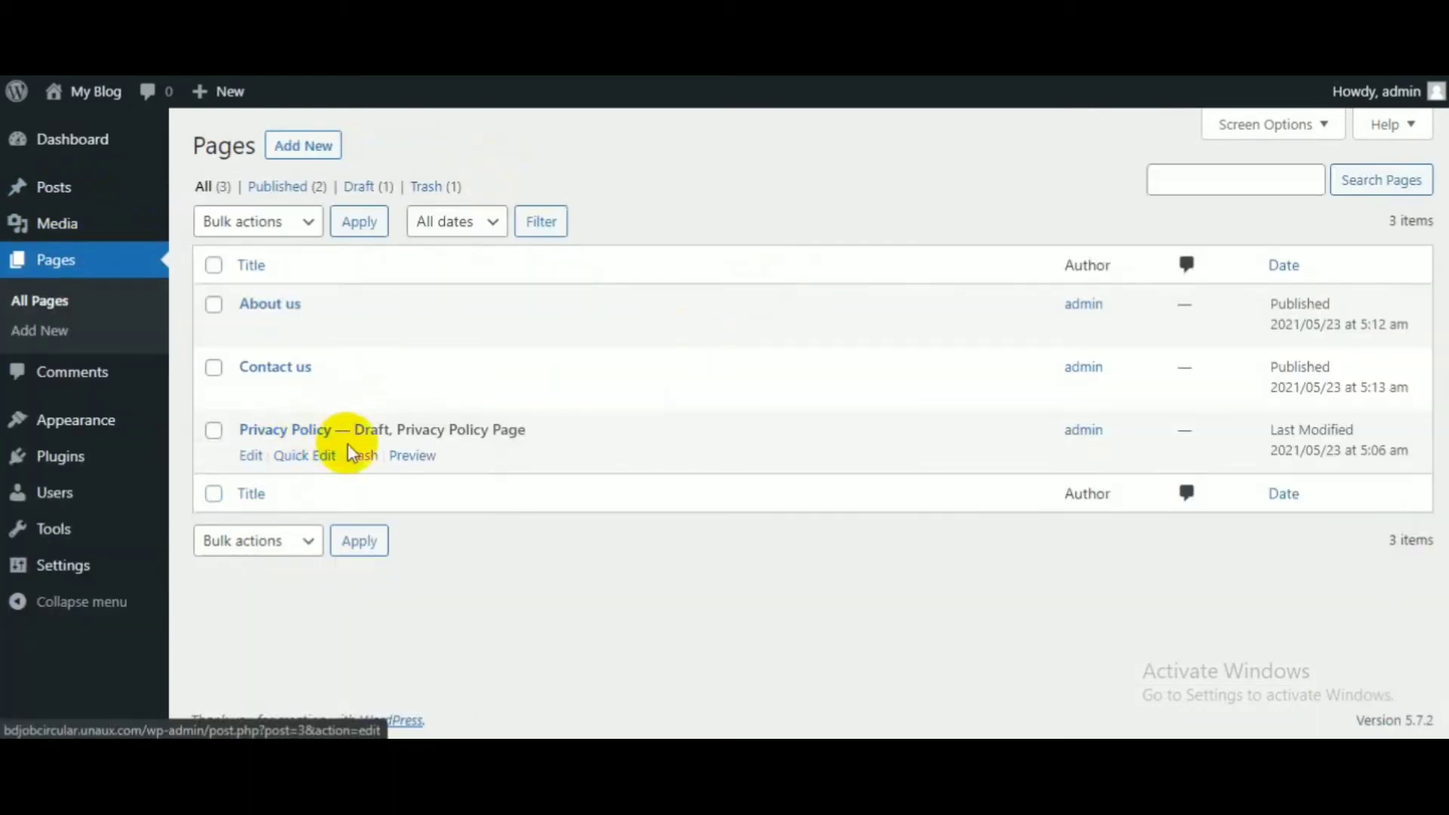
click(361, 455)
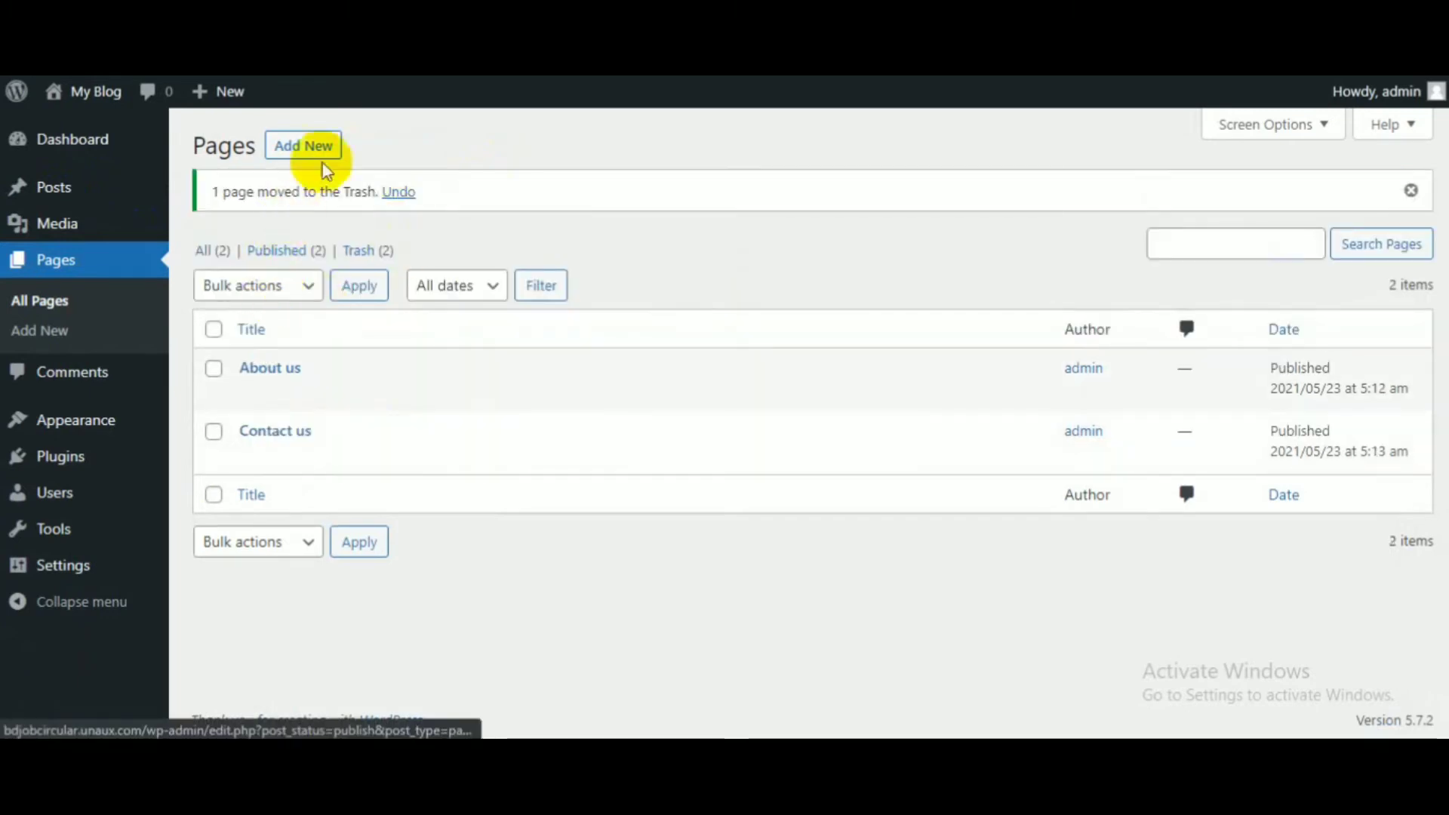
- Start a new page and title it "privacy policy"
click(308, 148)
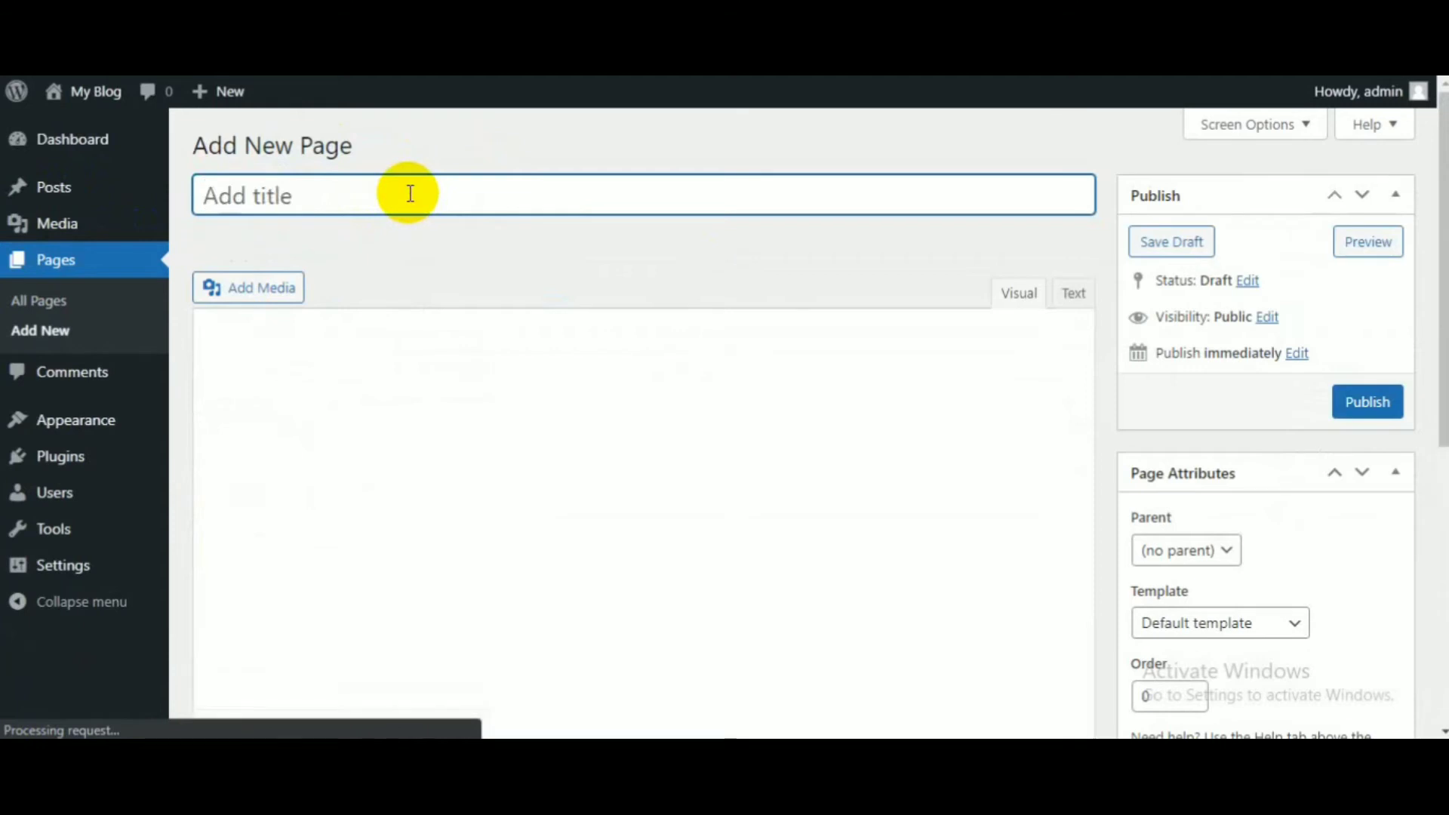
text(priv)
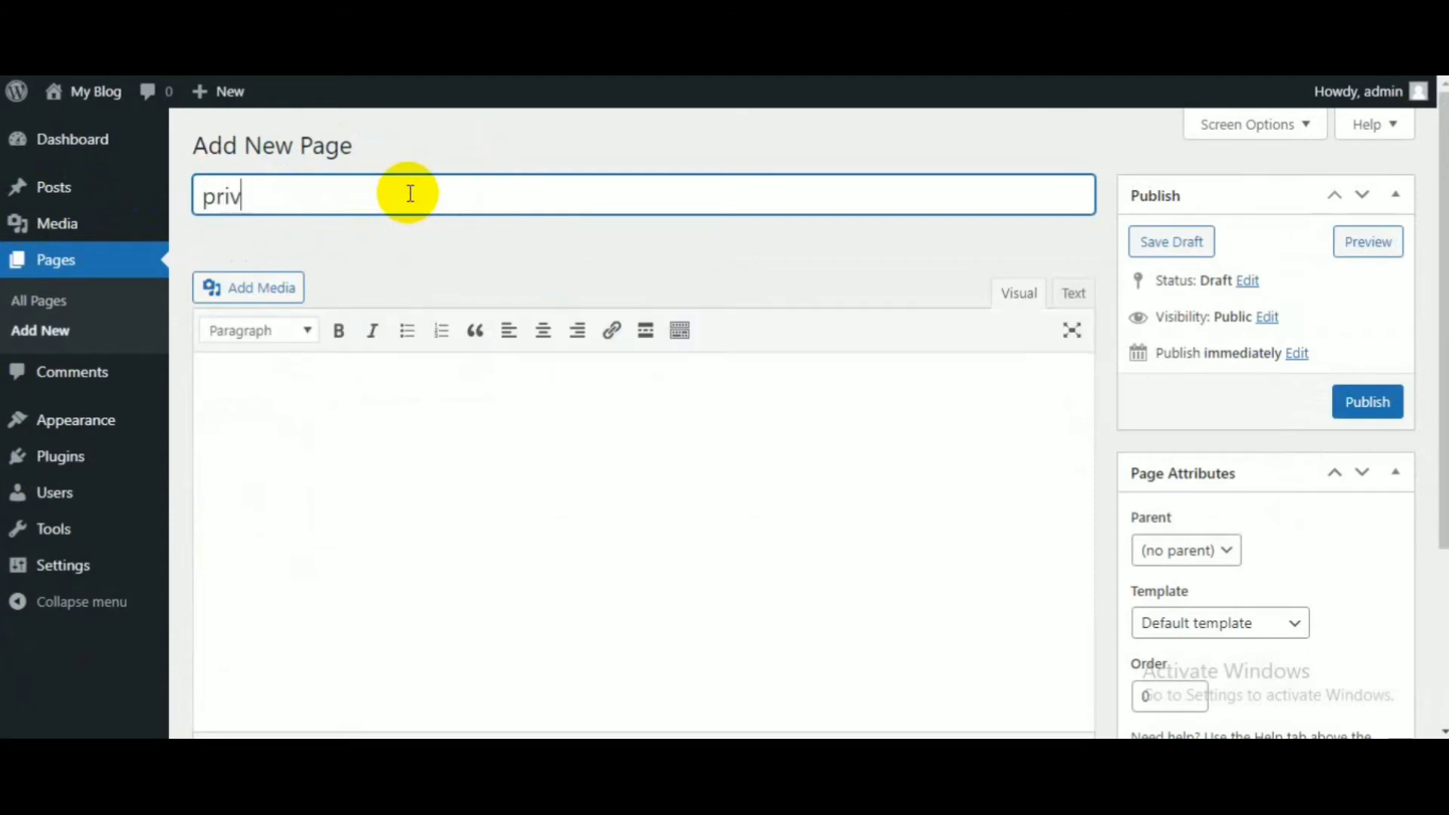
text(acy polic)
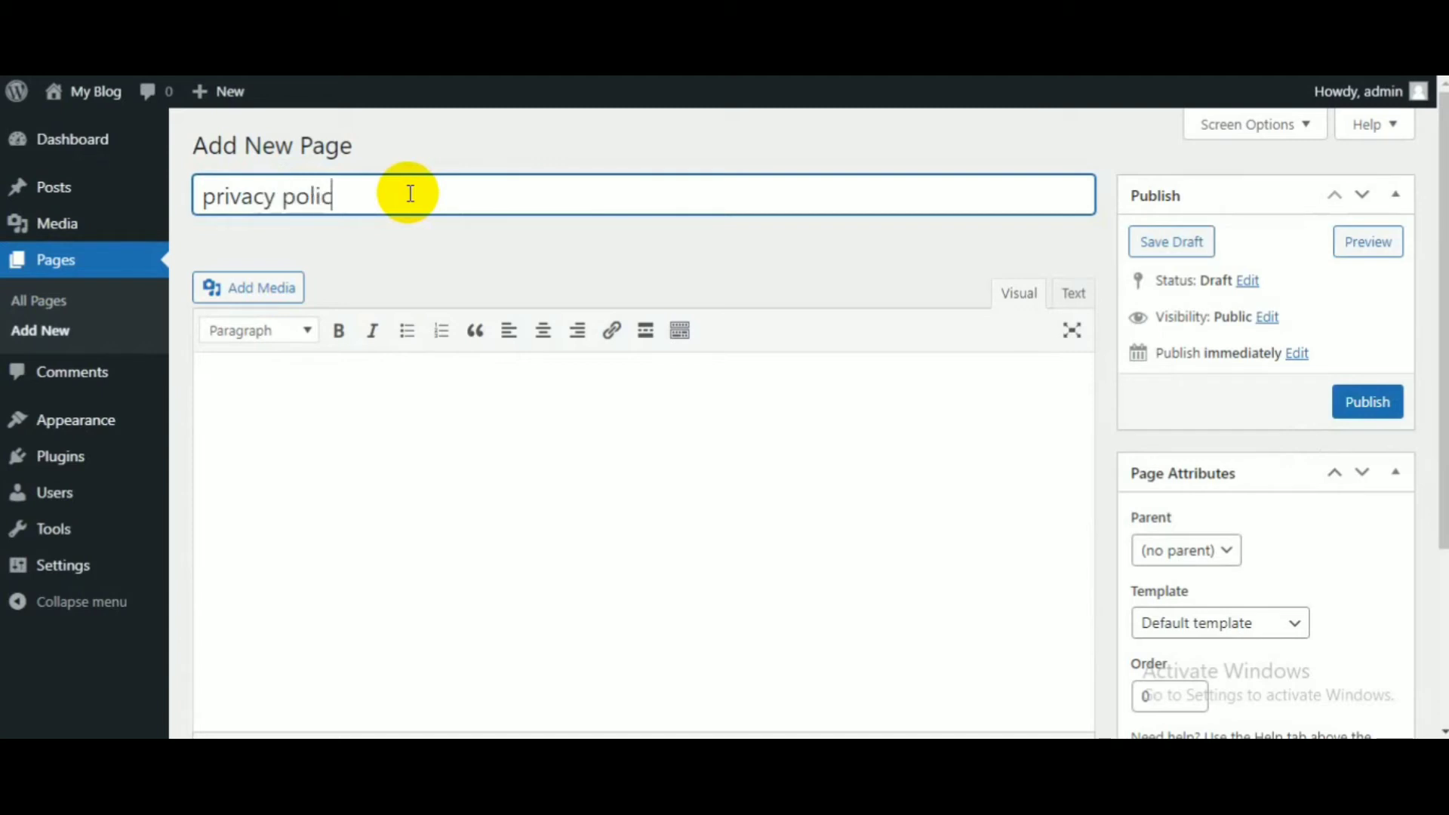
text(y)
- Fill the page body with repeated copies of the title text "privacy policy" and publish the page
key(ctrl+a)
key(ctrl+c)
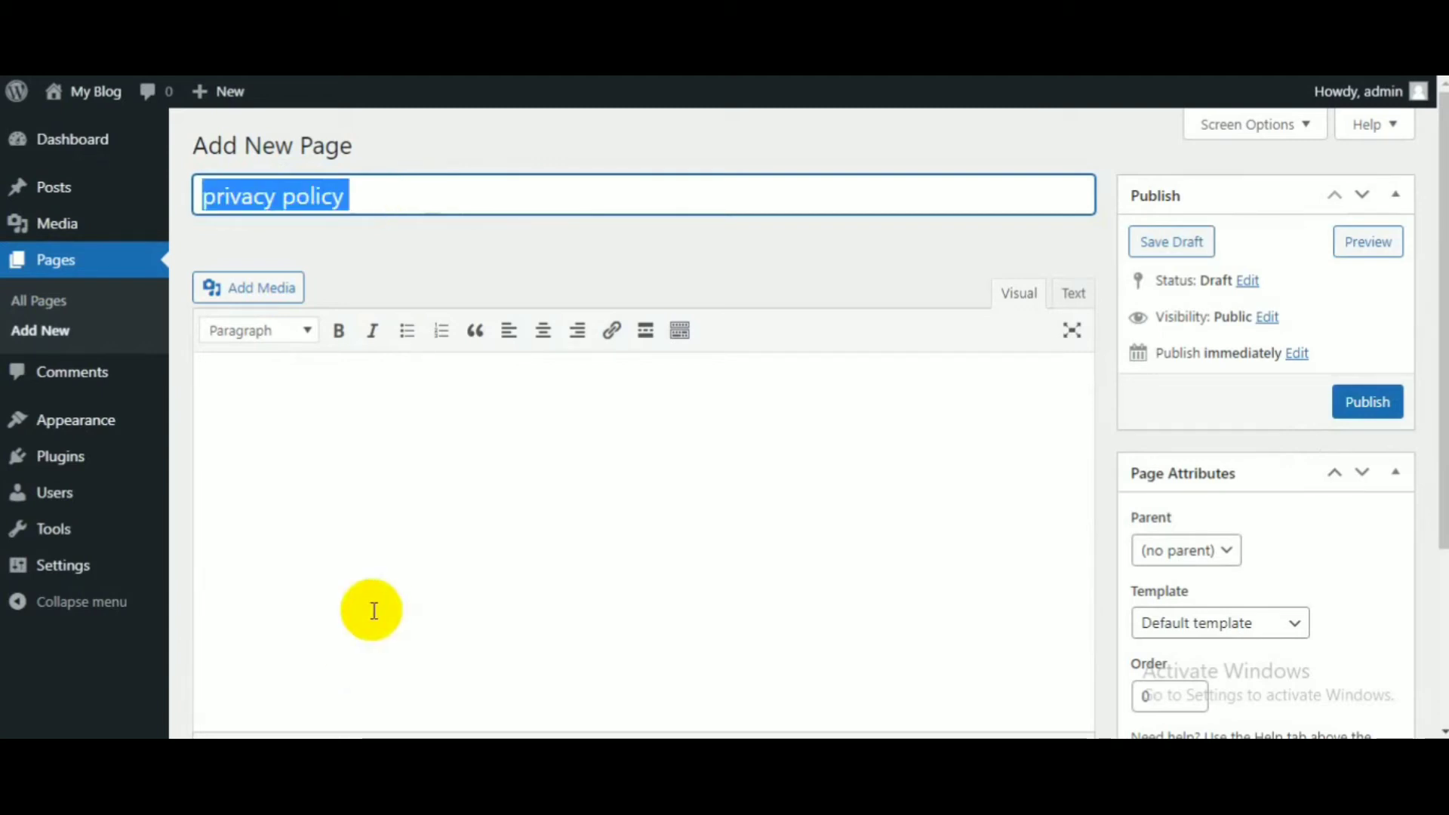
click(407, 389)
key(ctrl+v)
key(ctrl+v)
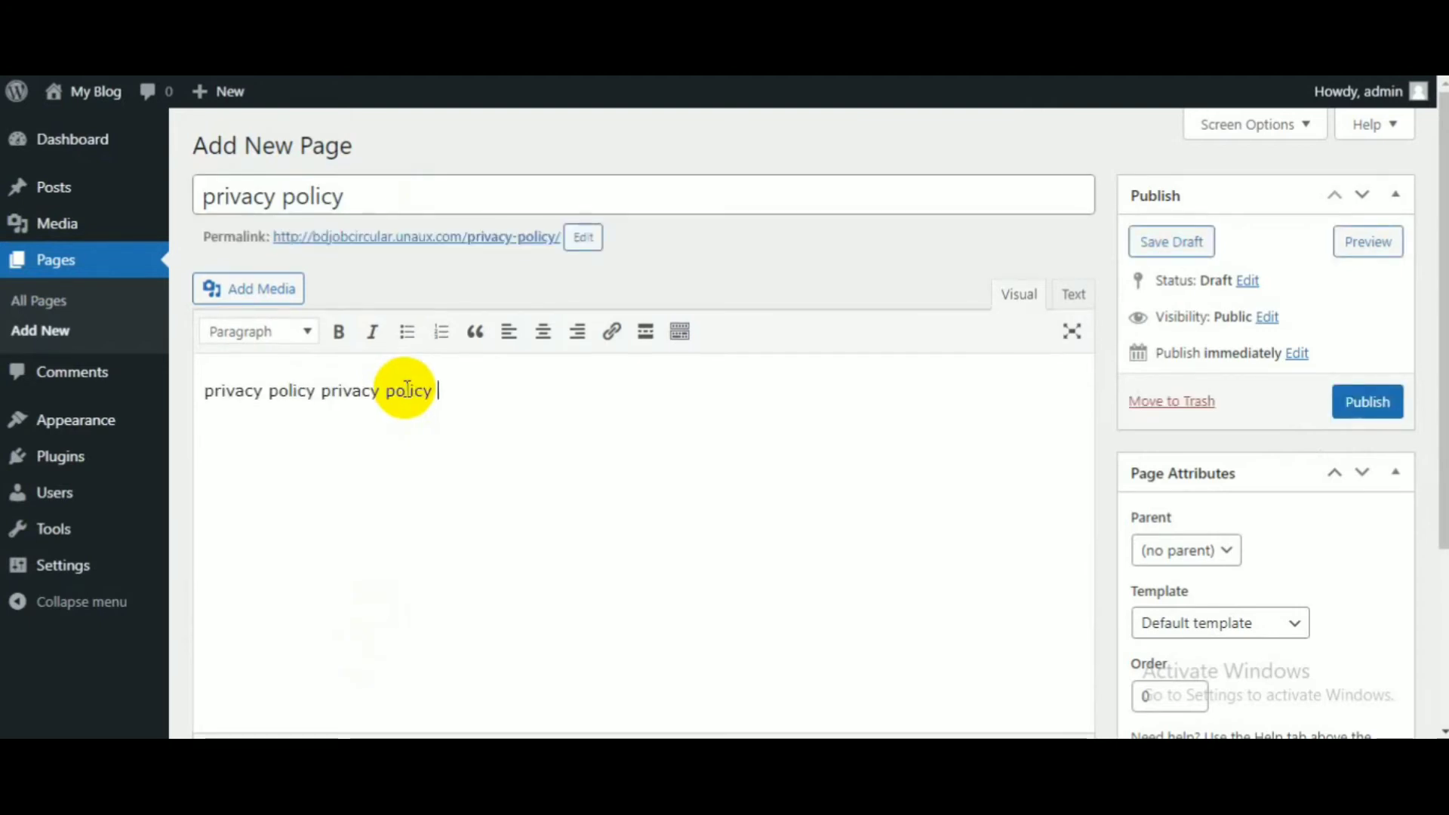
key(ctrl+v)
key(ctrl+v)
key(ctrl+v)
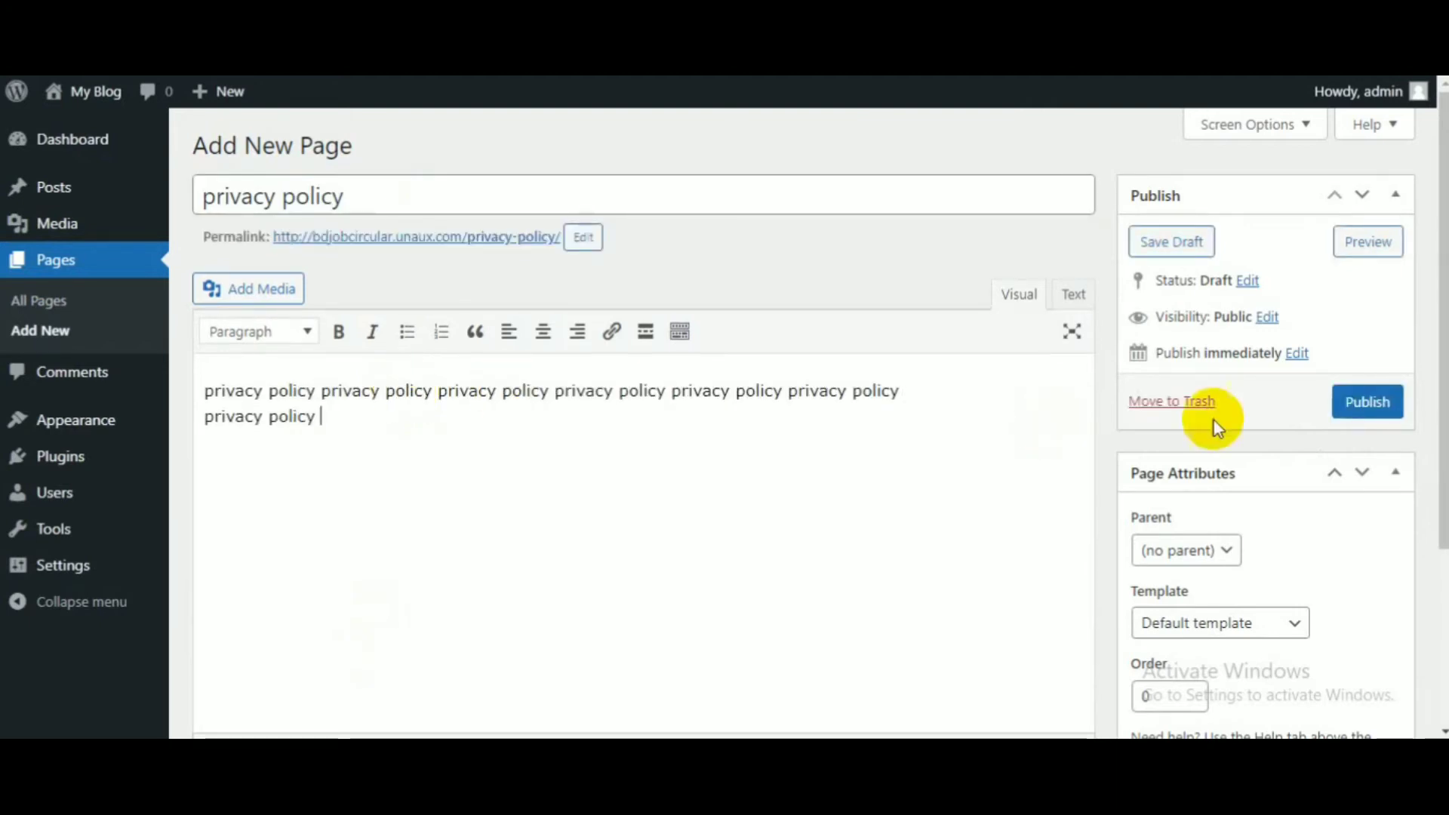
click(1347, 407)
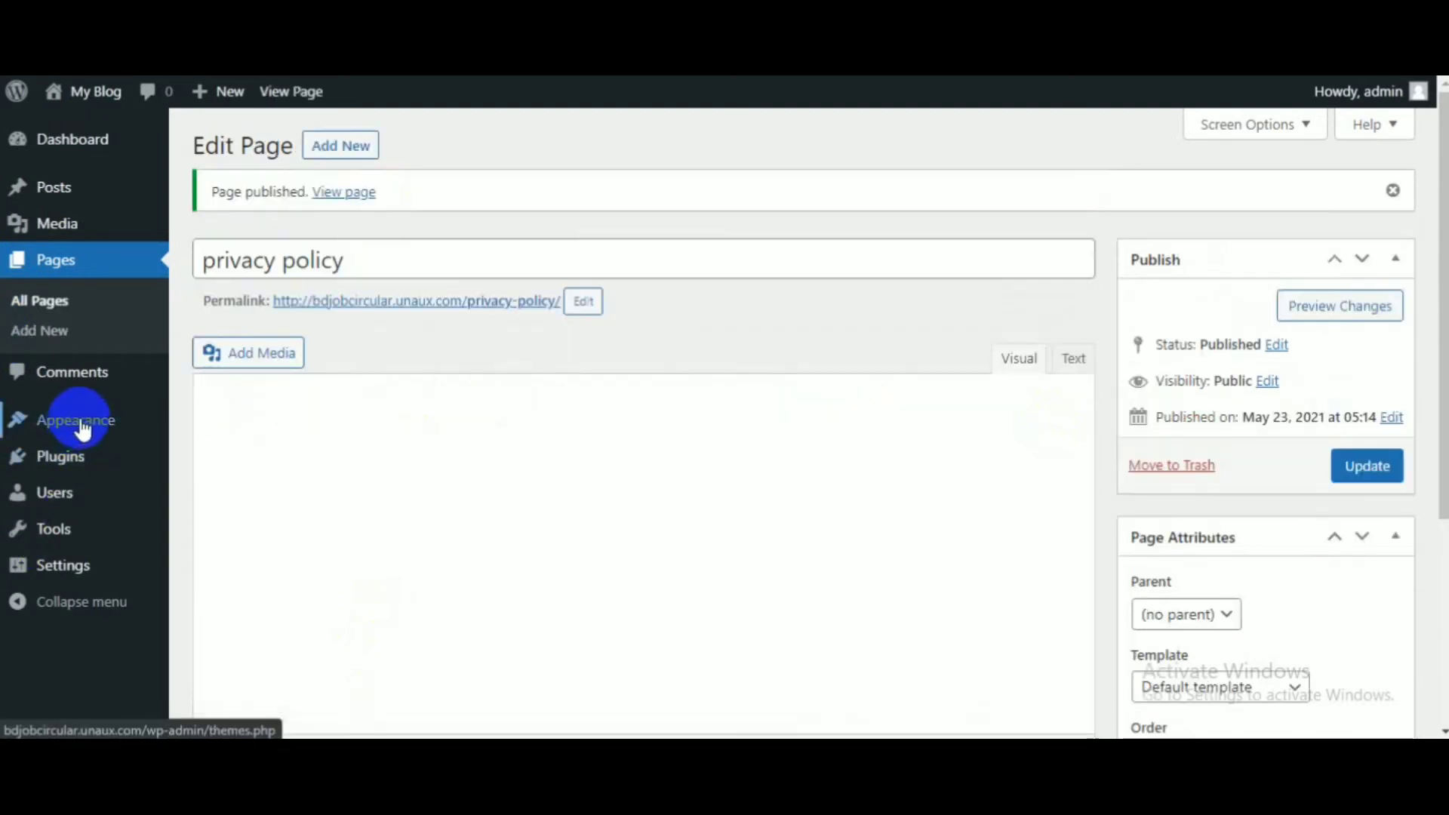
- Add the About us, Contact us and privacy policy pages to the header menu and save the menu
mouse_move(98, 430)
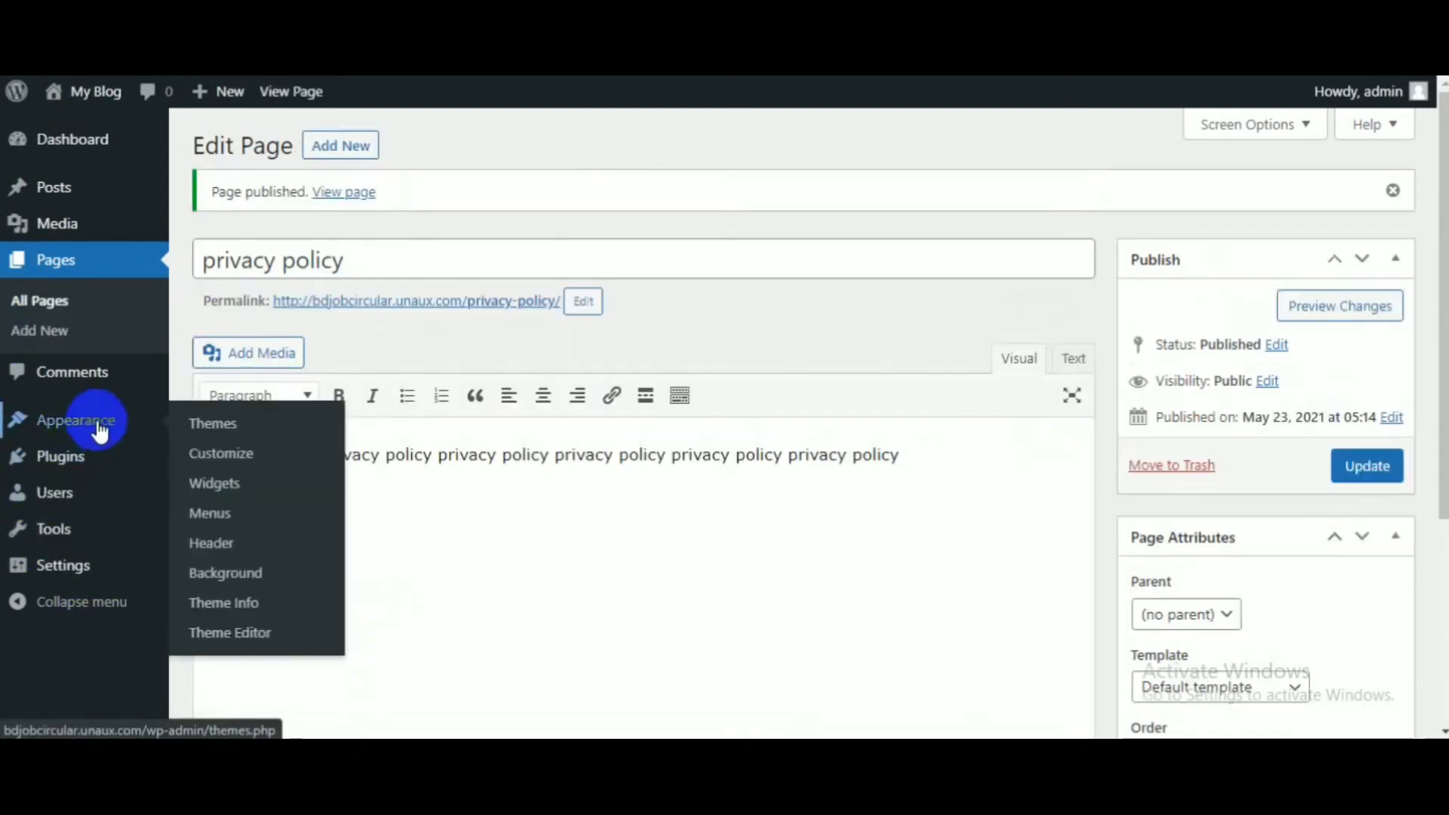
click(218, 516)
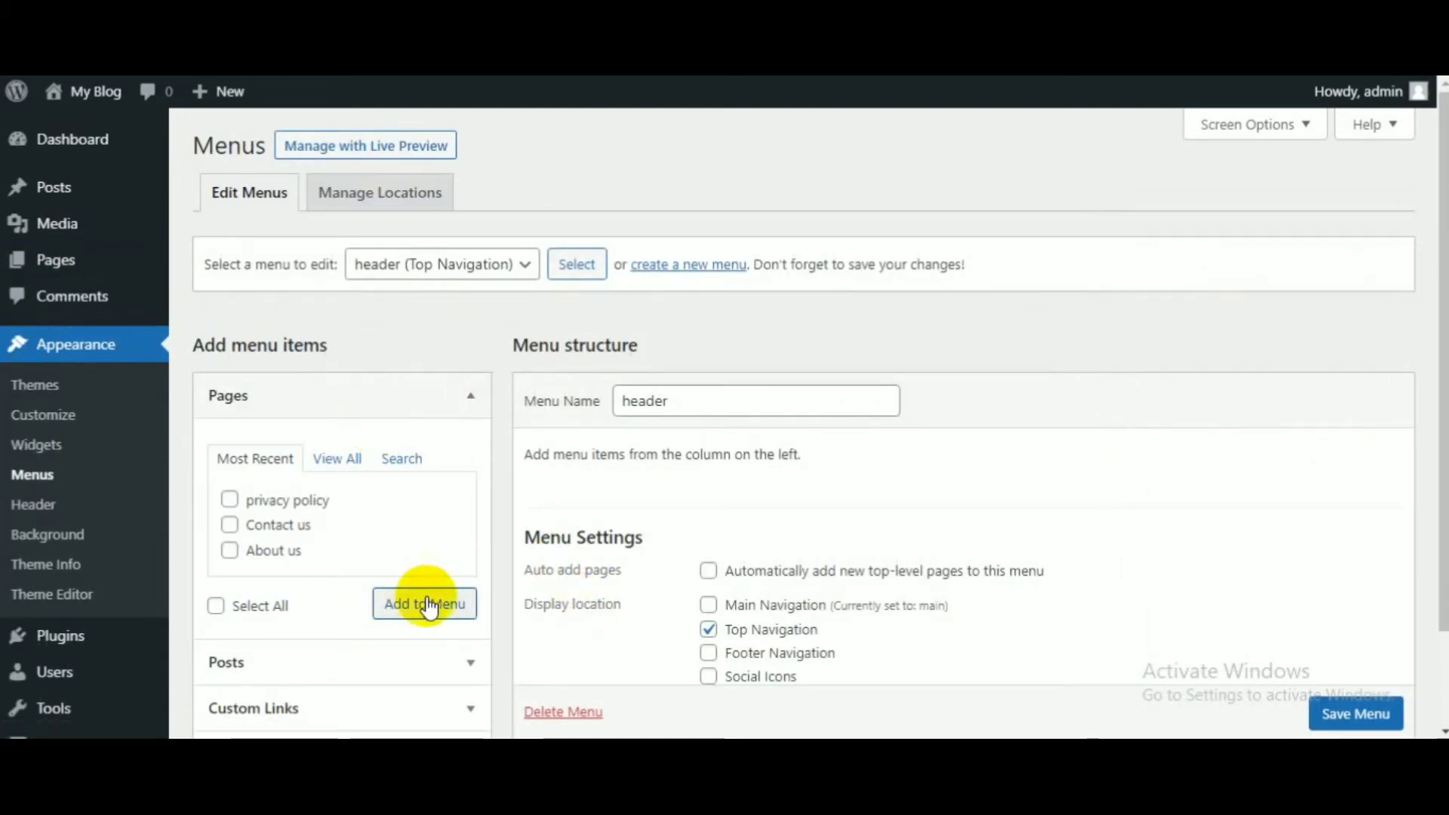
click(332, 459)
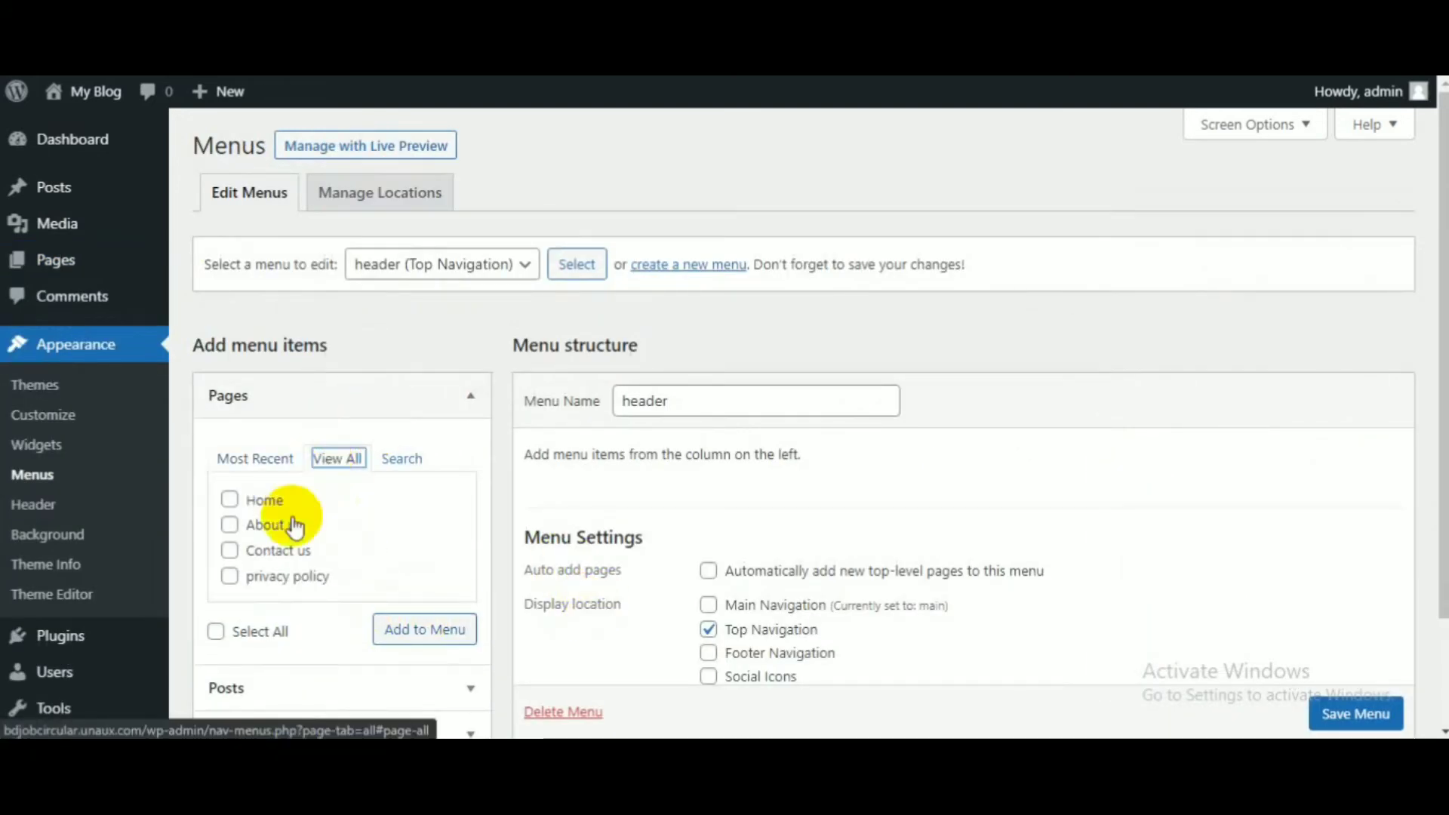
click(232, 525)
click(230, 550)
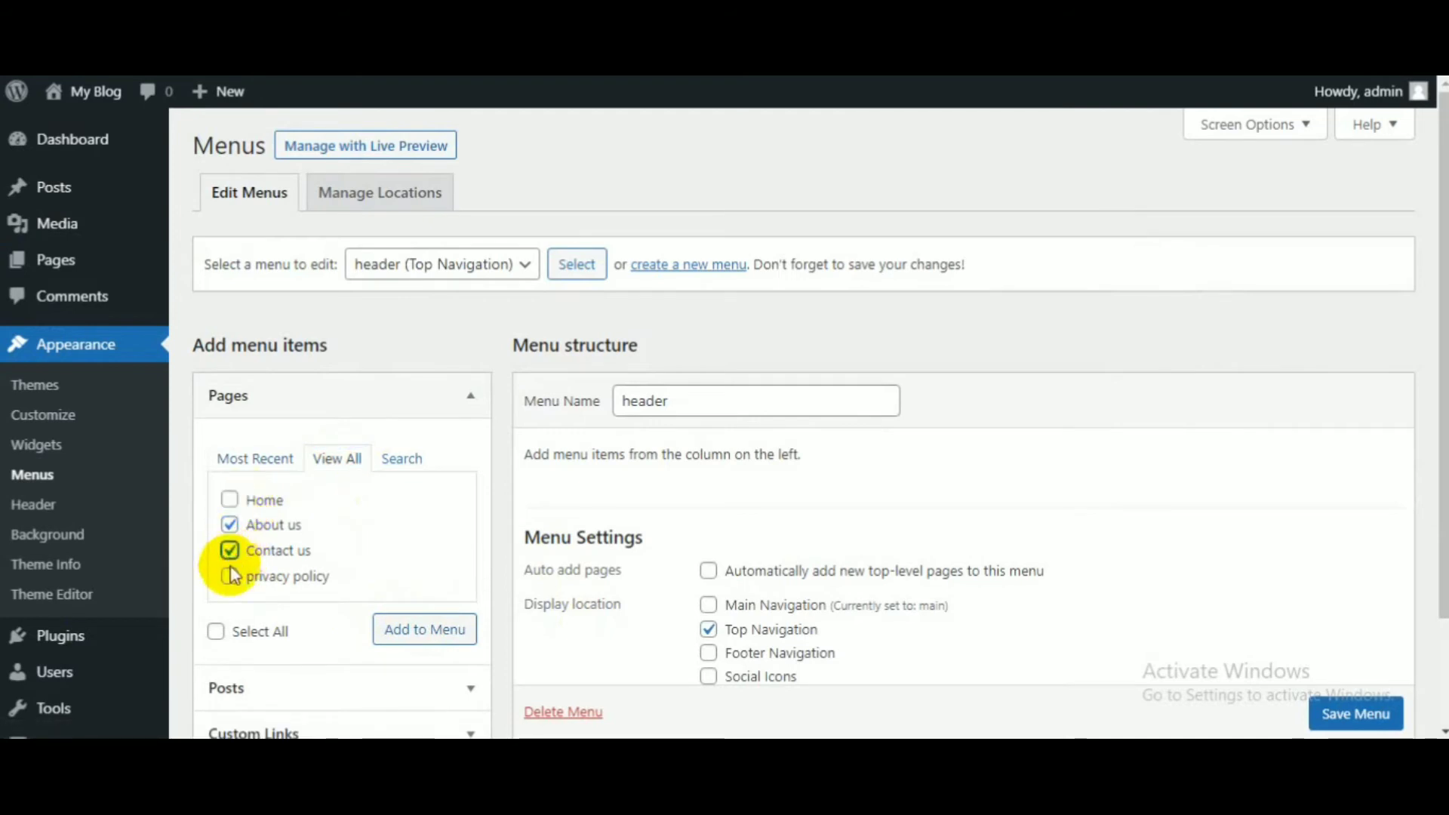
click(229, 576)
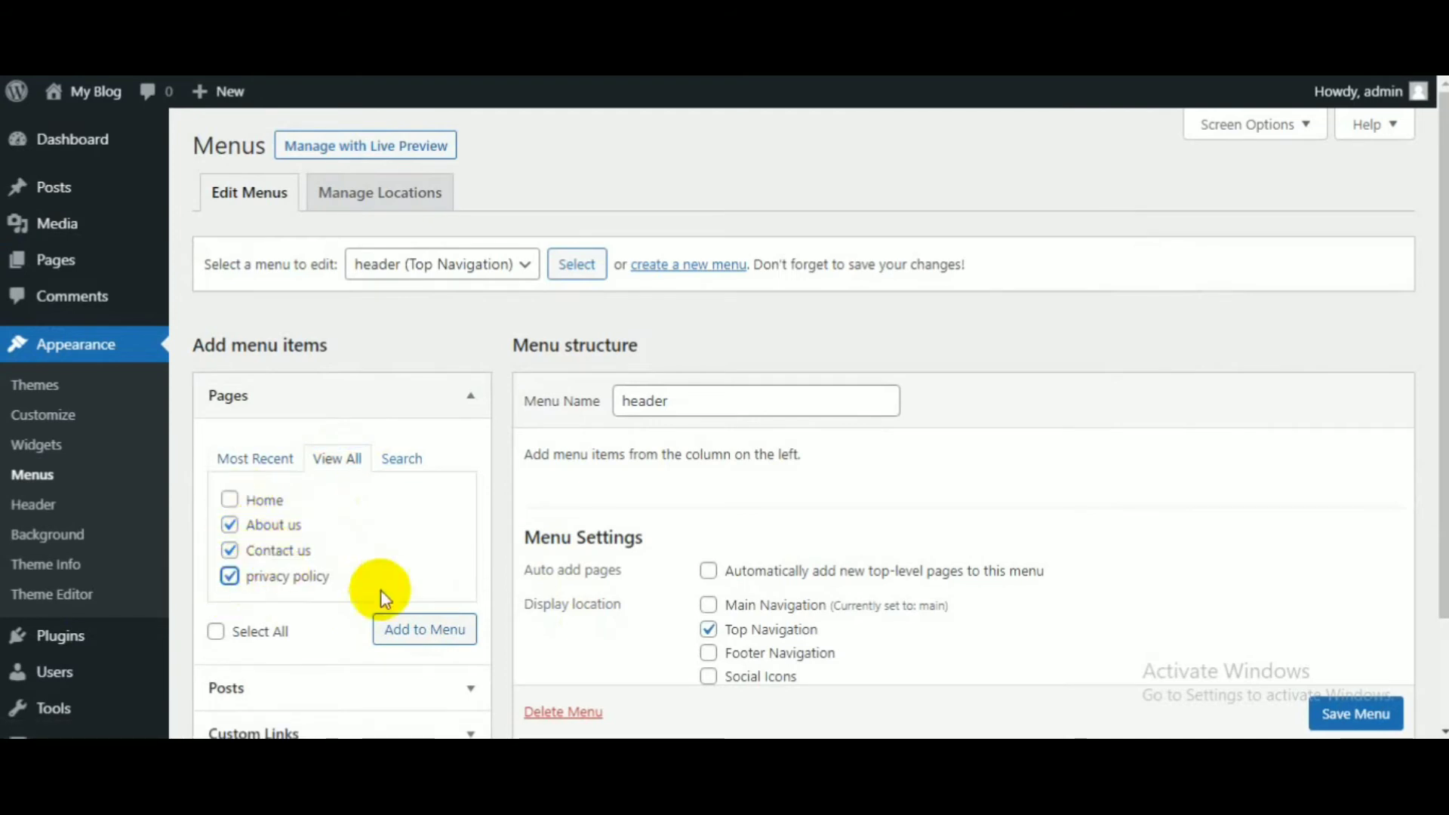
click(434, 632)
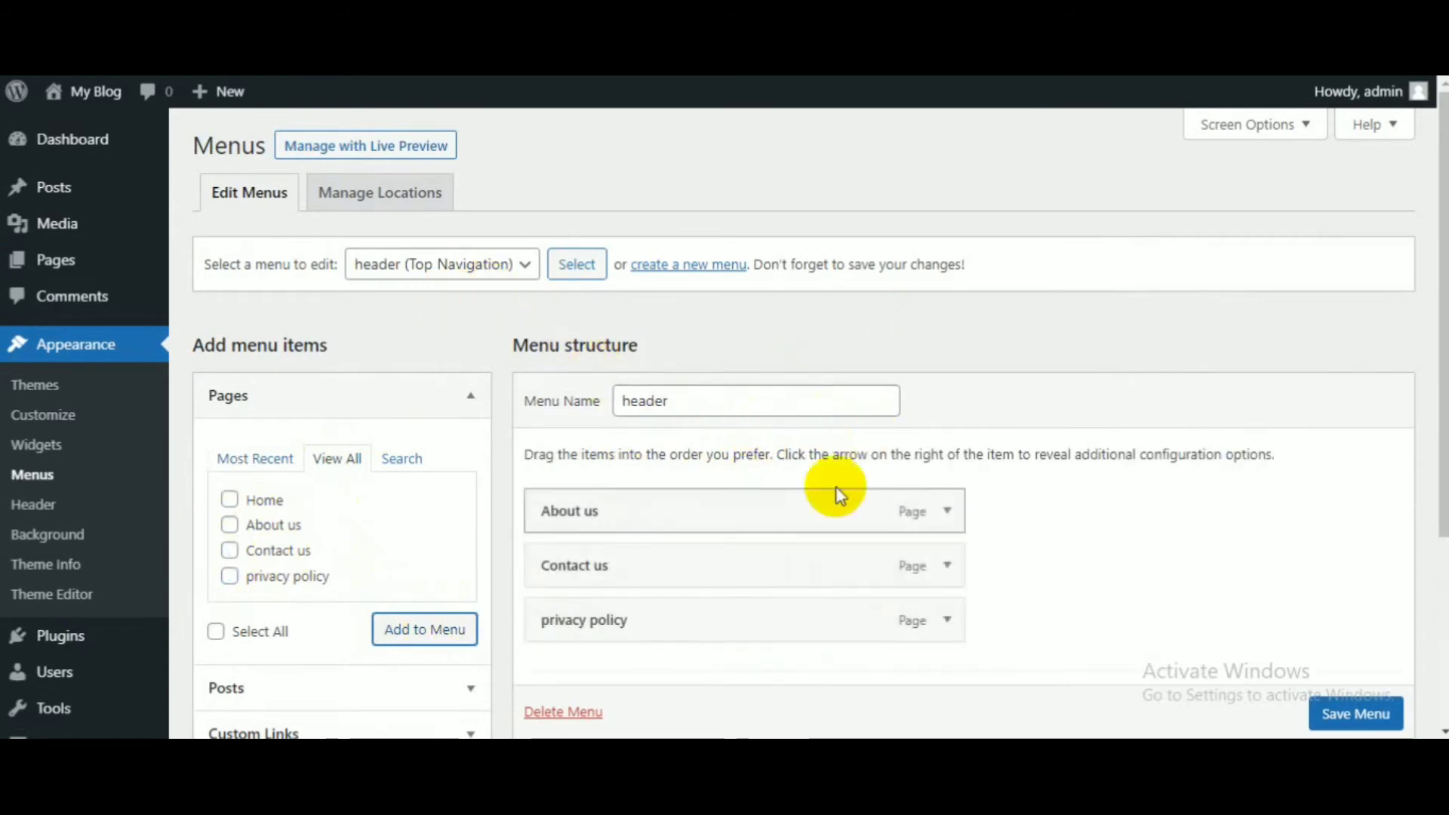
scroll(835, 481, down, 3)
scroll(1389, 675, down, 1)
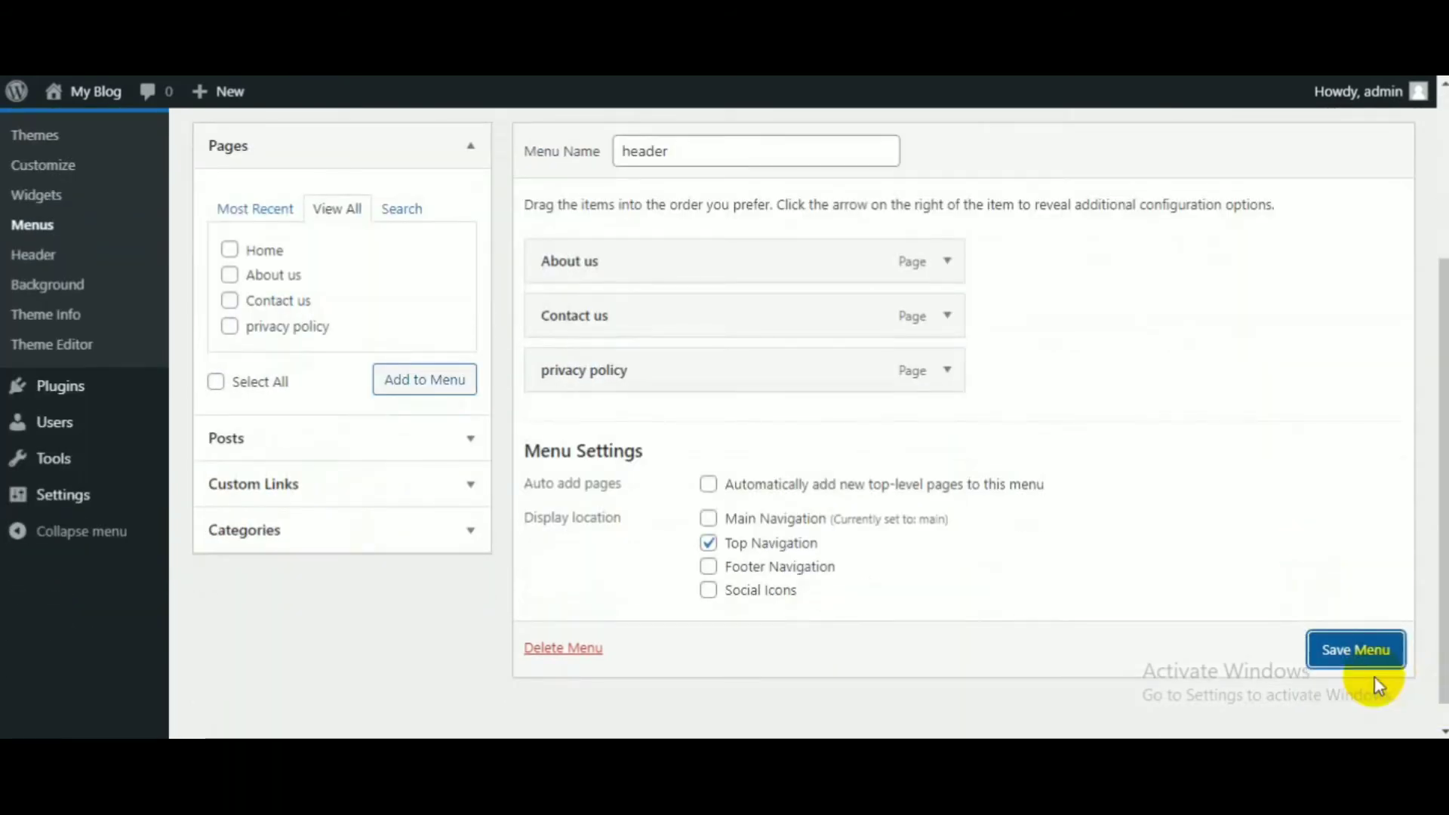
click(1360, 661)
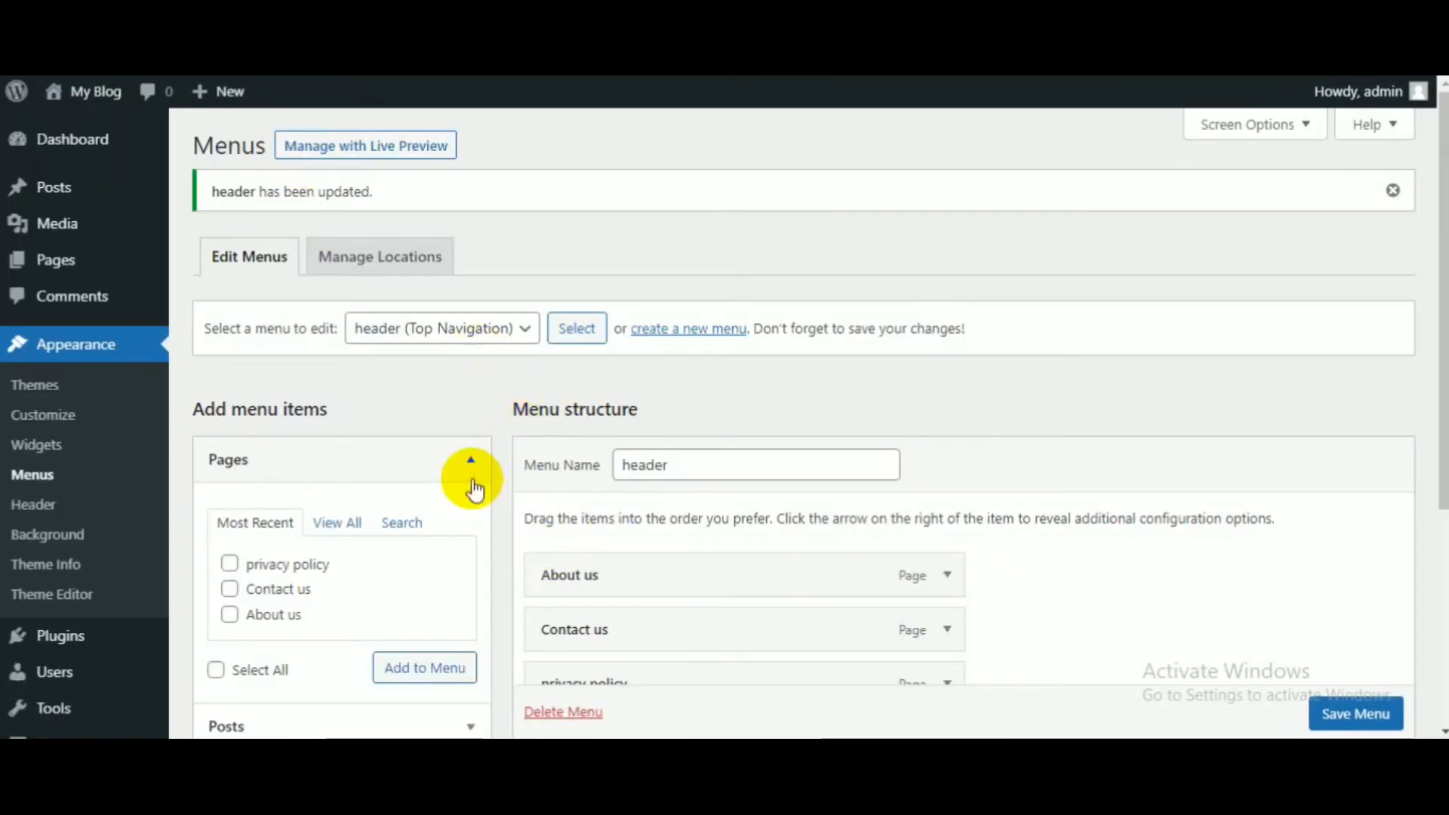
scroll(468, 478, down, 2)
scroll(591, 485, up, 2)
scroll(582, 485, down, 3)
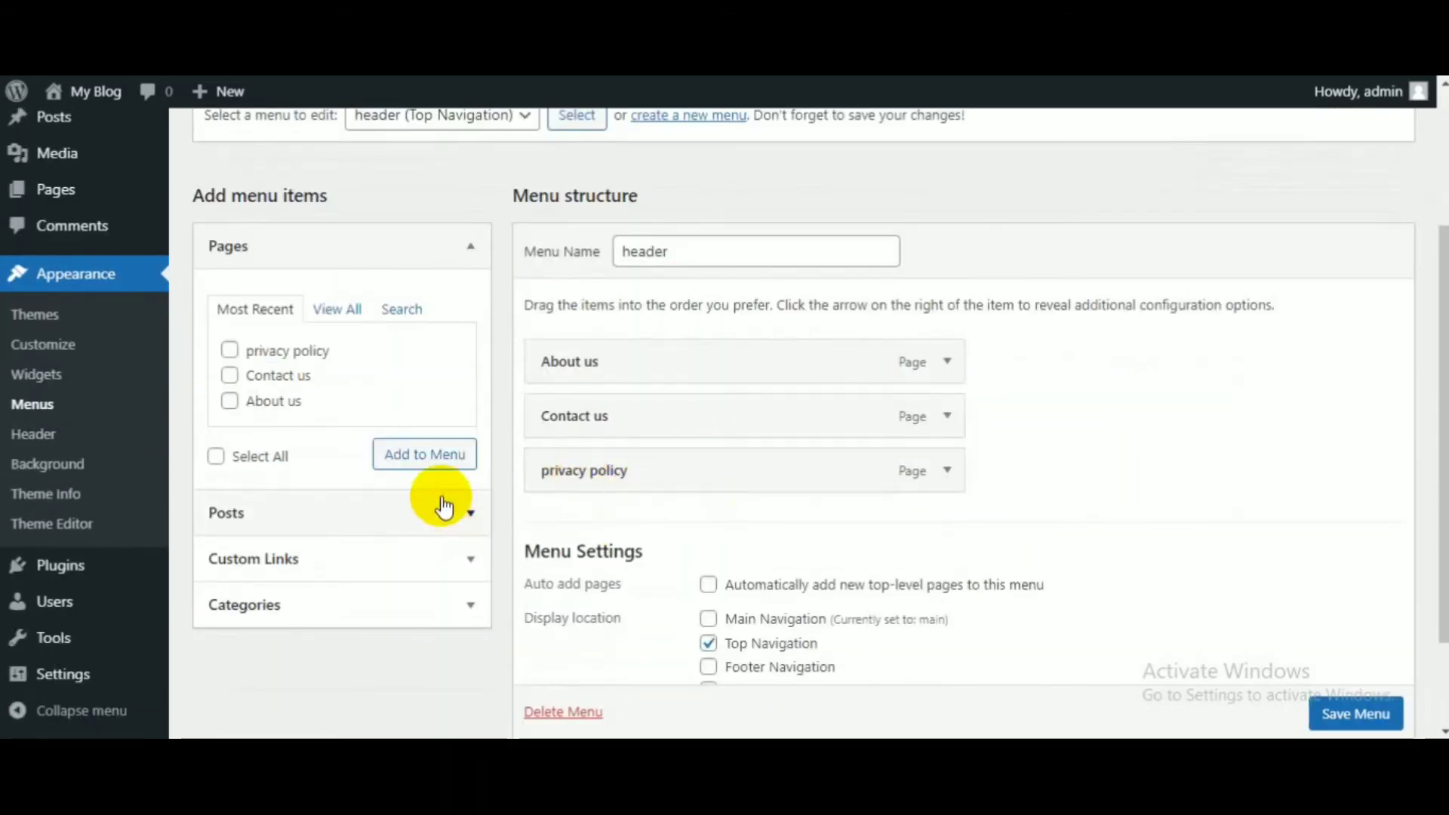
scroll(475, 501, up, 3)
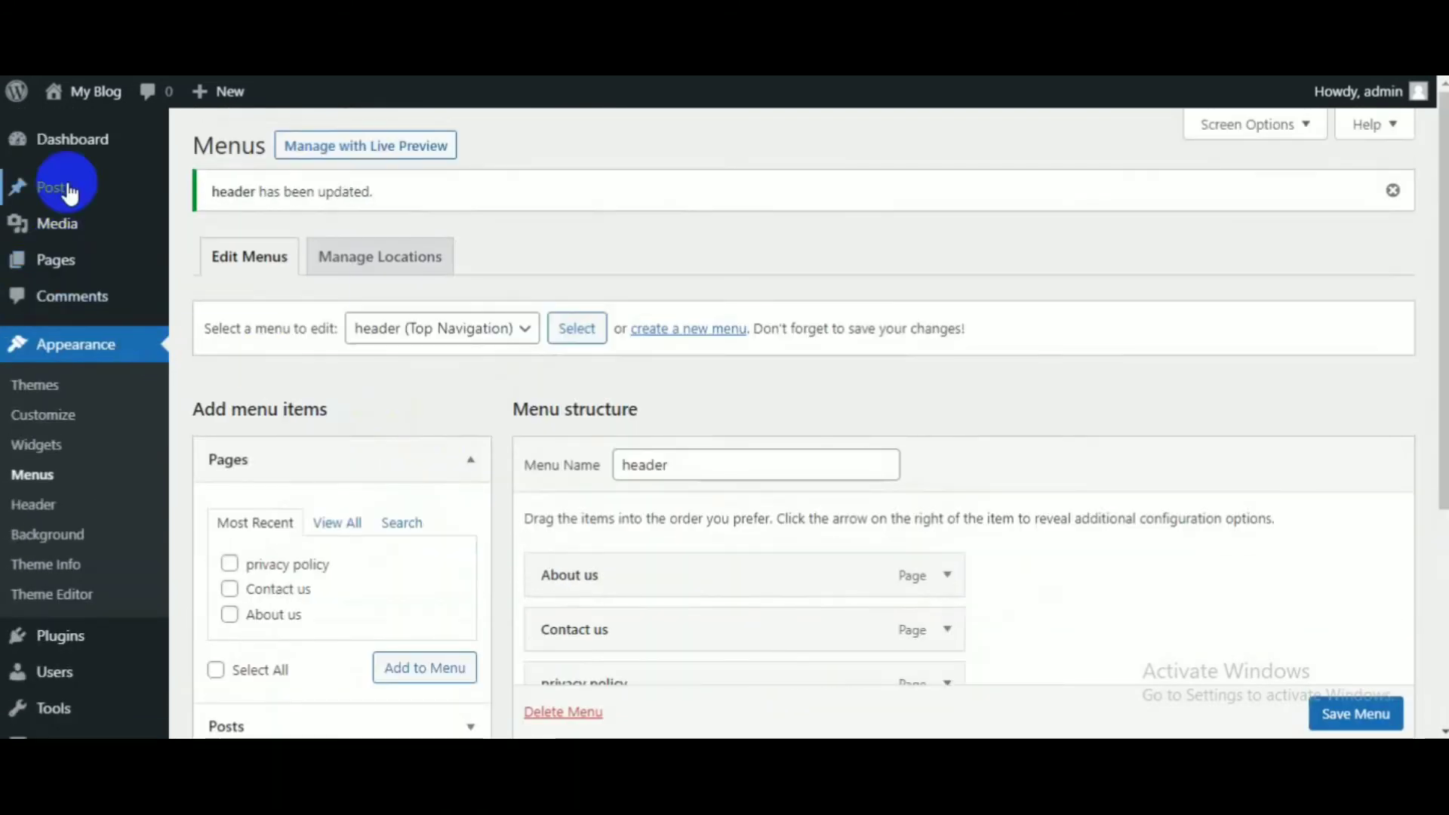
- Move the "Hello world!" post to the trash from the list of all posts
mouse_move(69, 195)
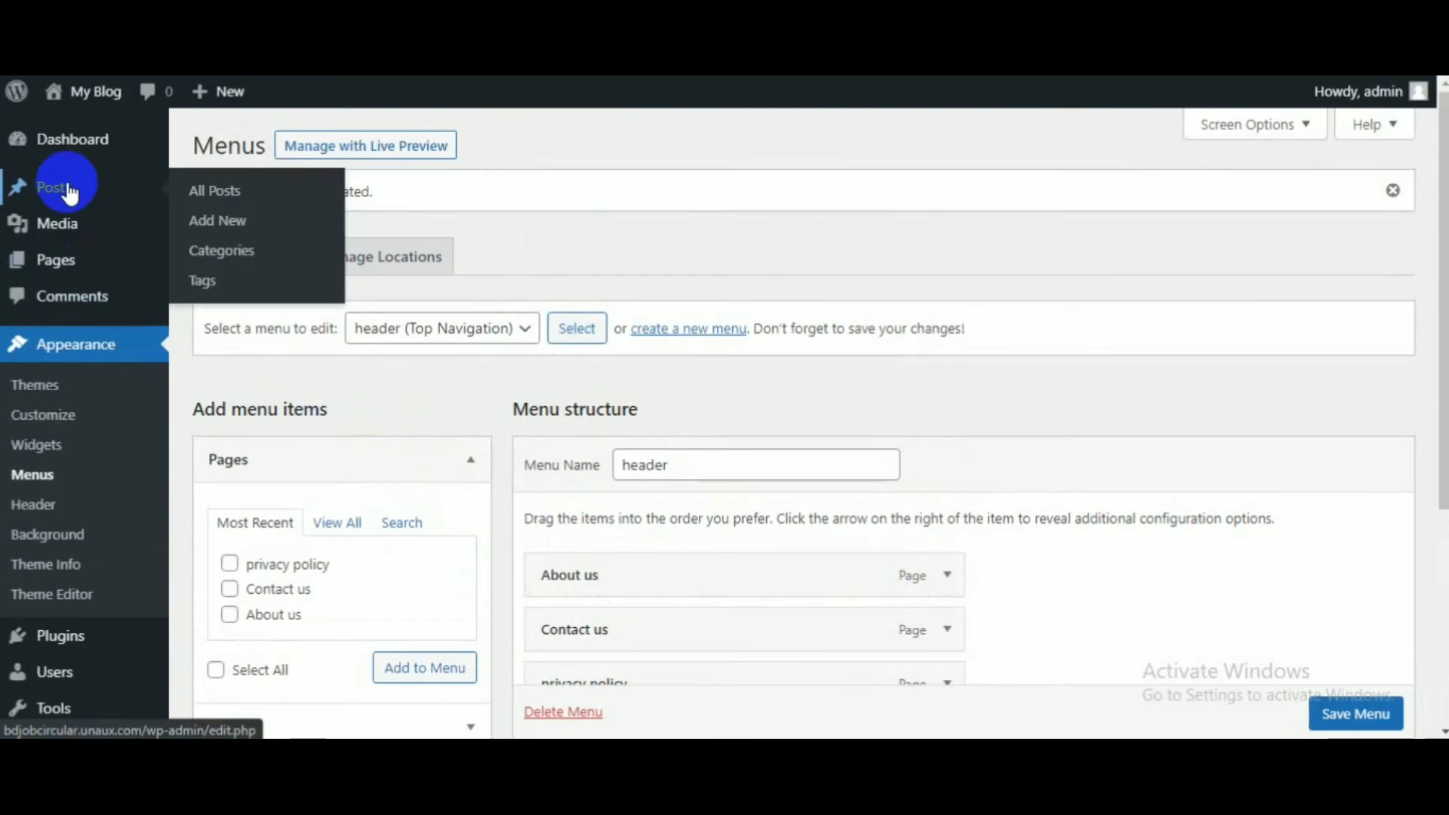
click(107, 197)
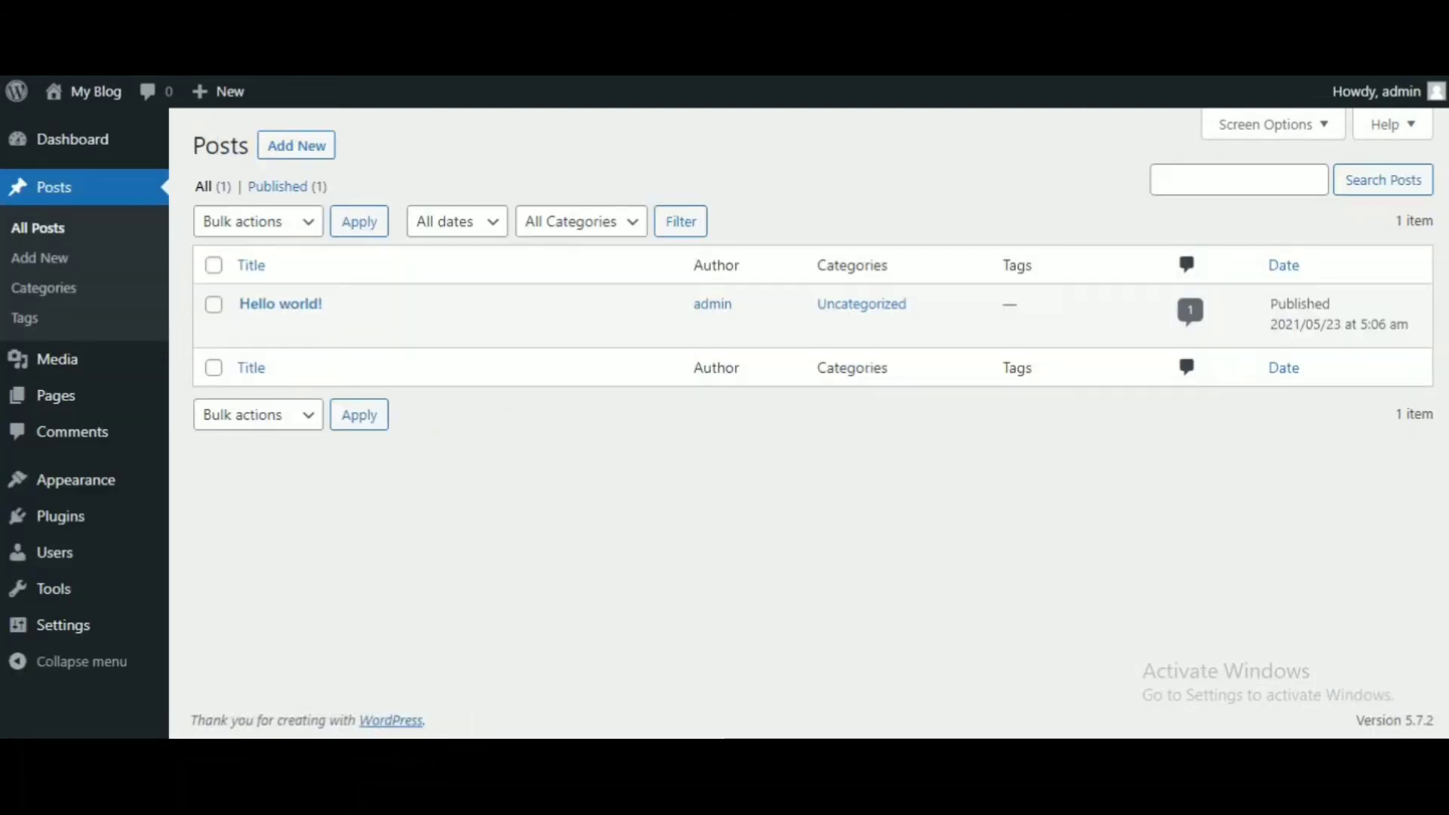
mouse_move(318, 323)
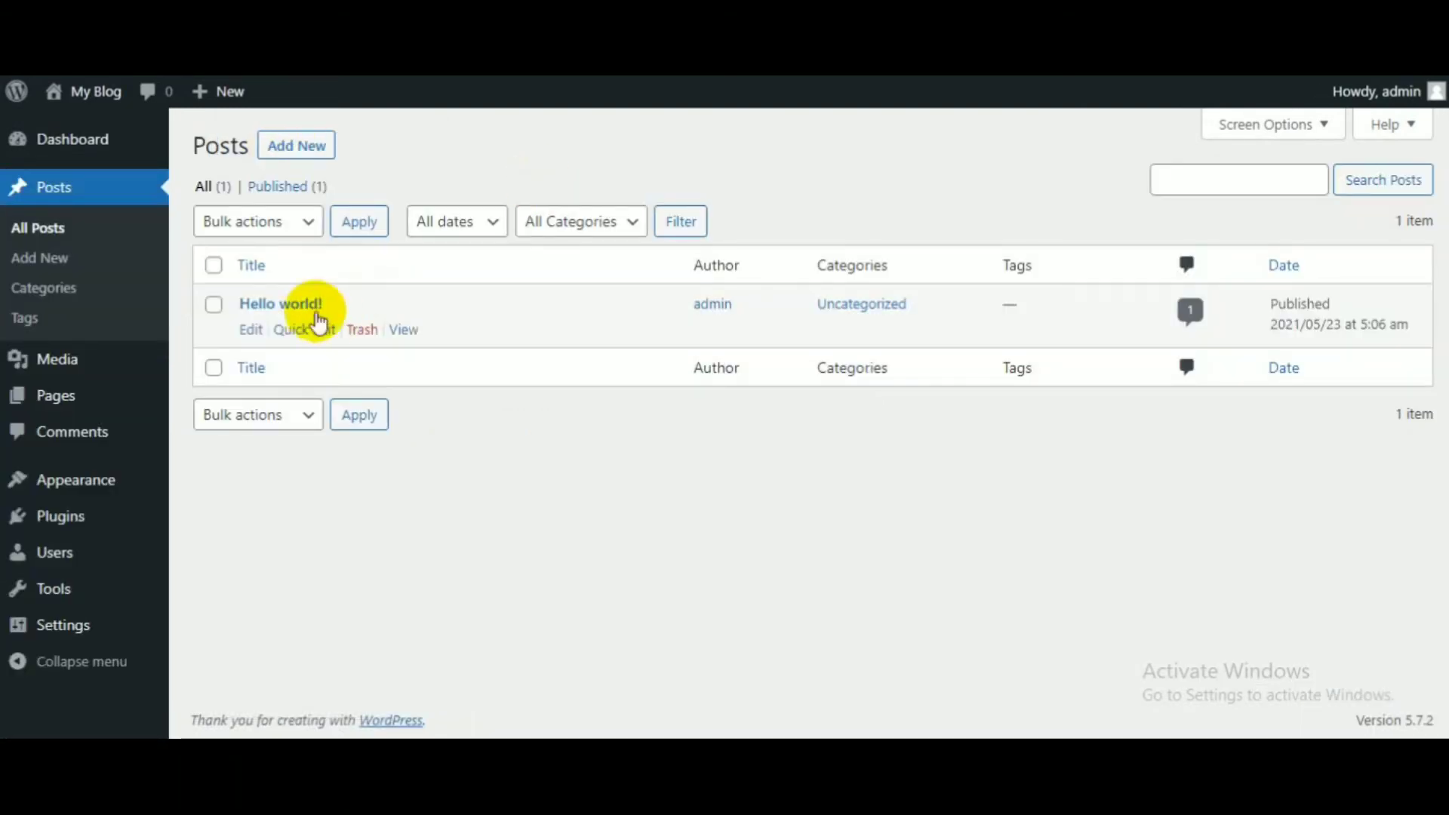
click(362, 332)
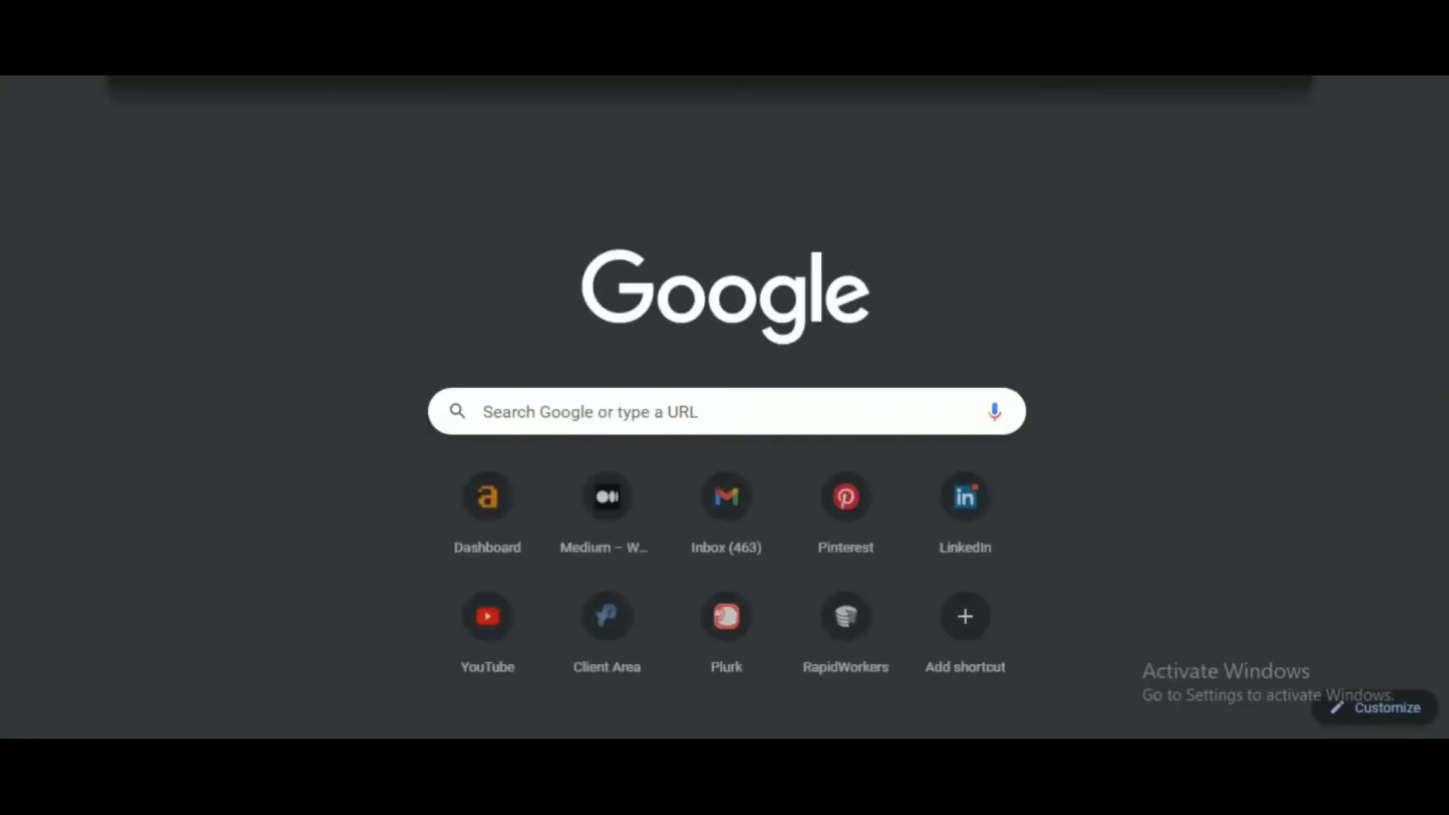
- Search Google for "job circular" in a new browser tab and open the banglacyber.com government jobs result
text(job cir)
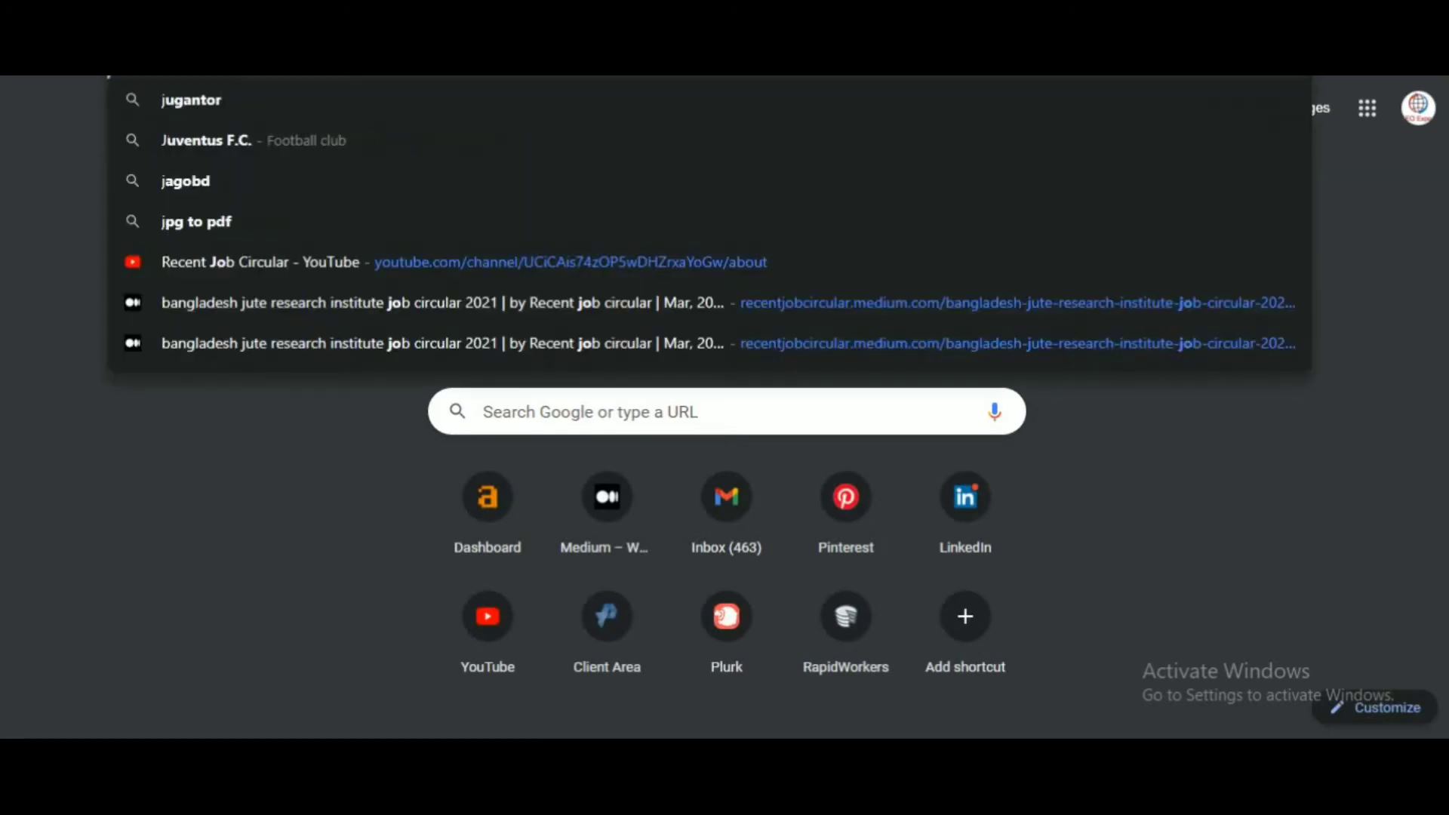
text(c)
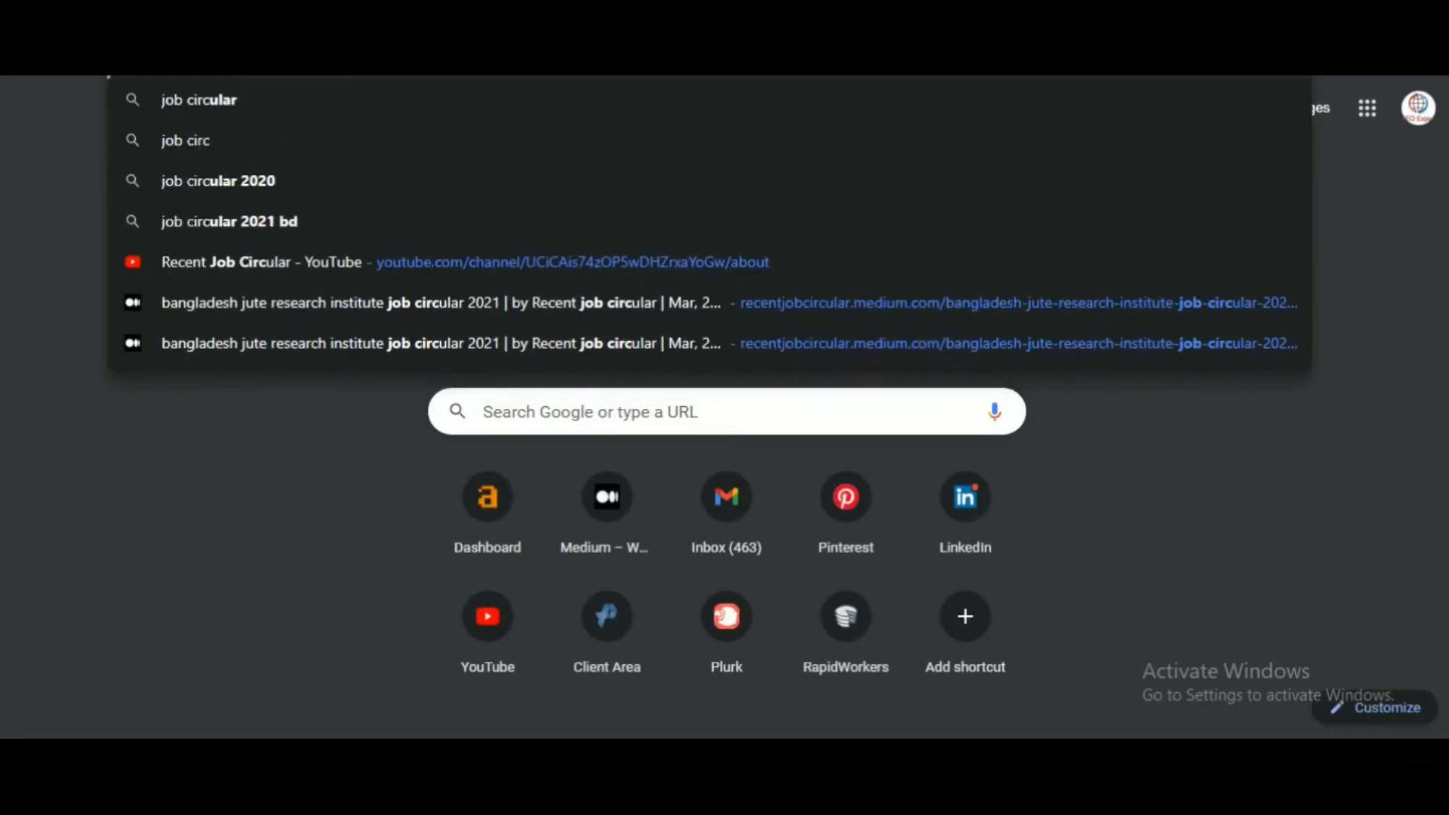
text(ular 2021)
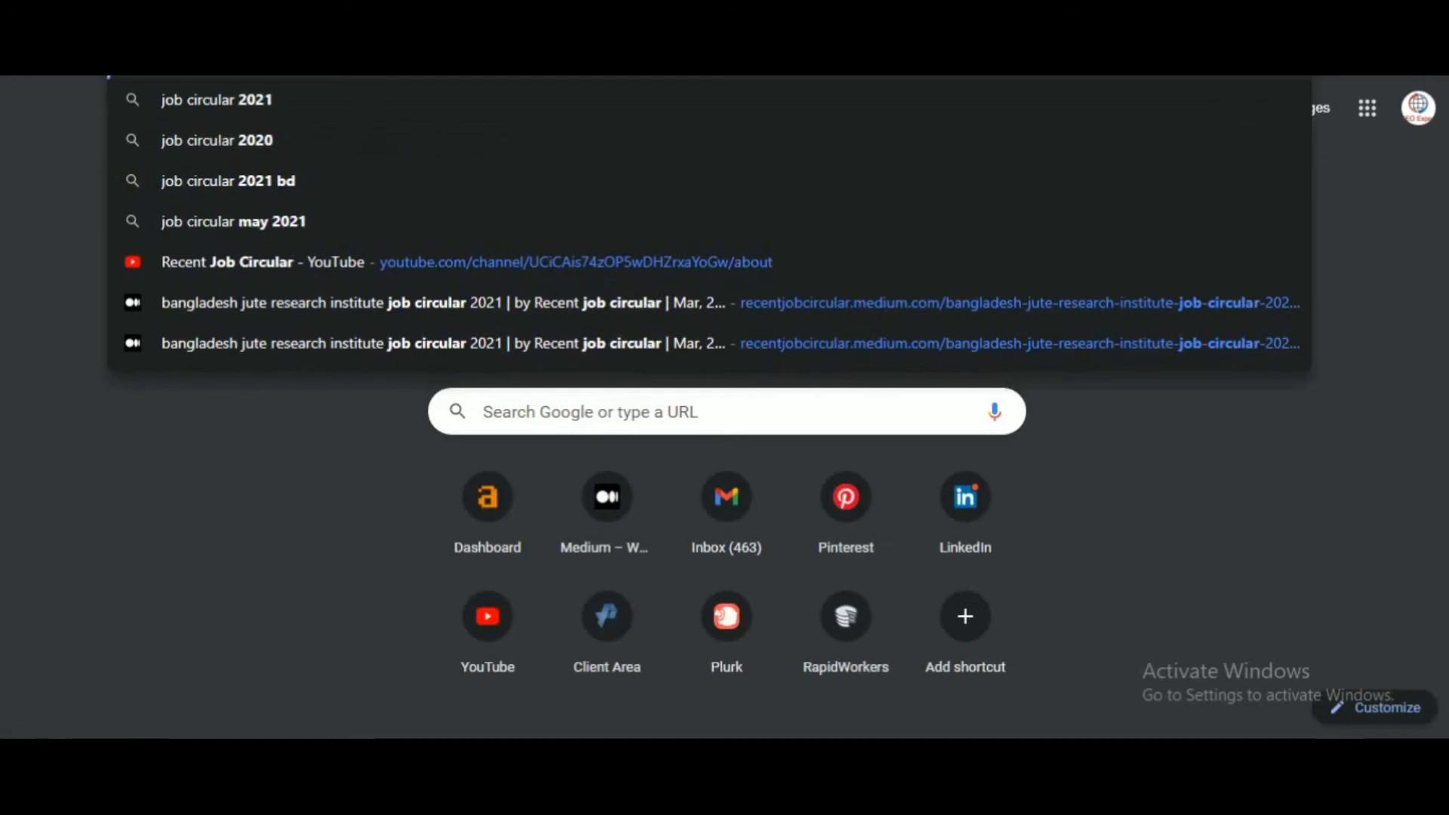
key(Return)
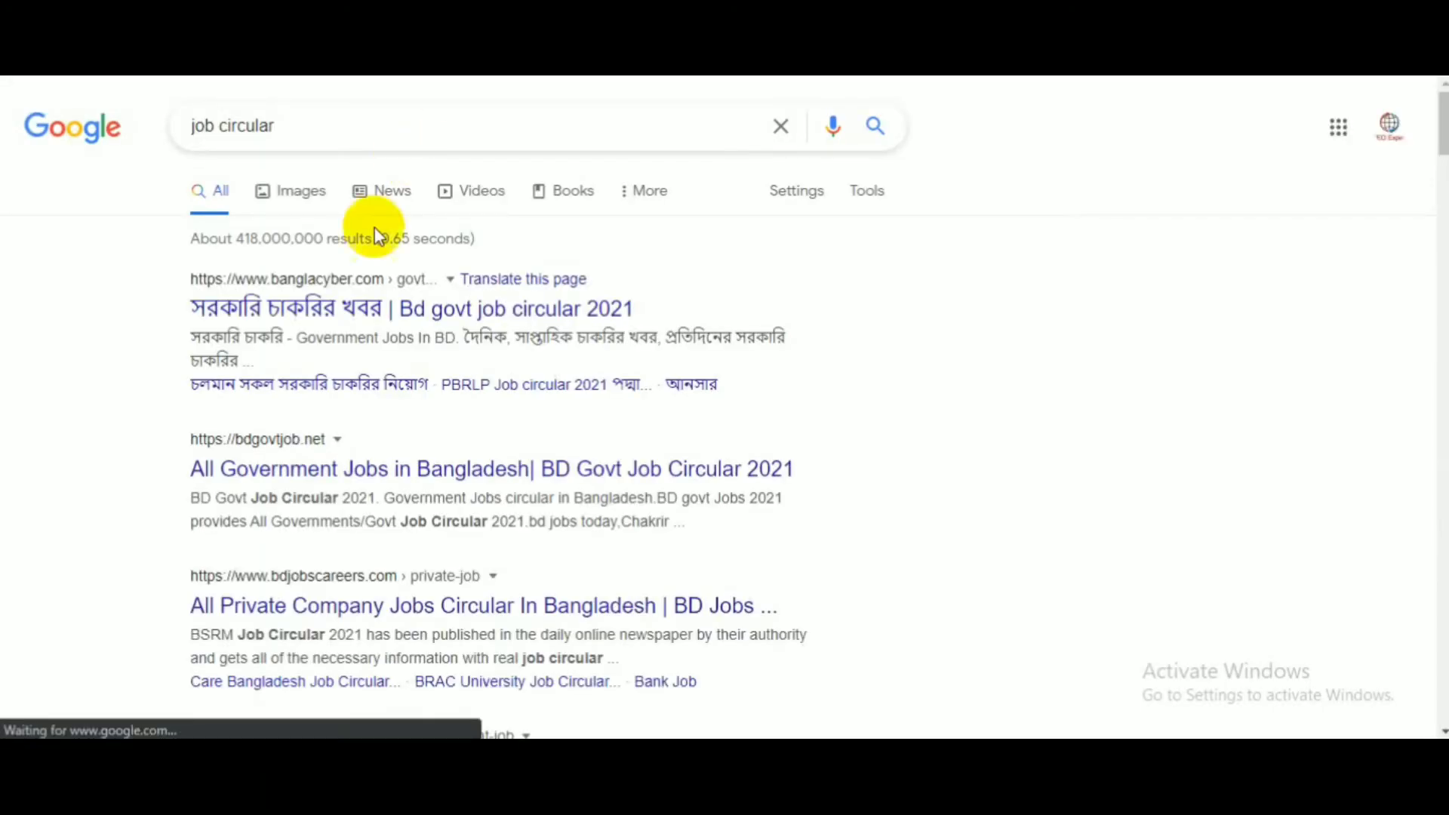
click(329, 283)
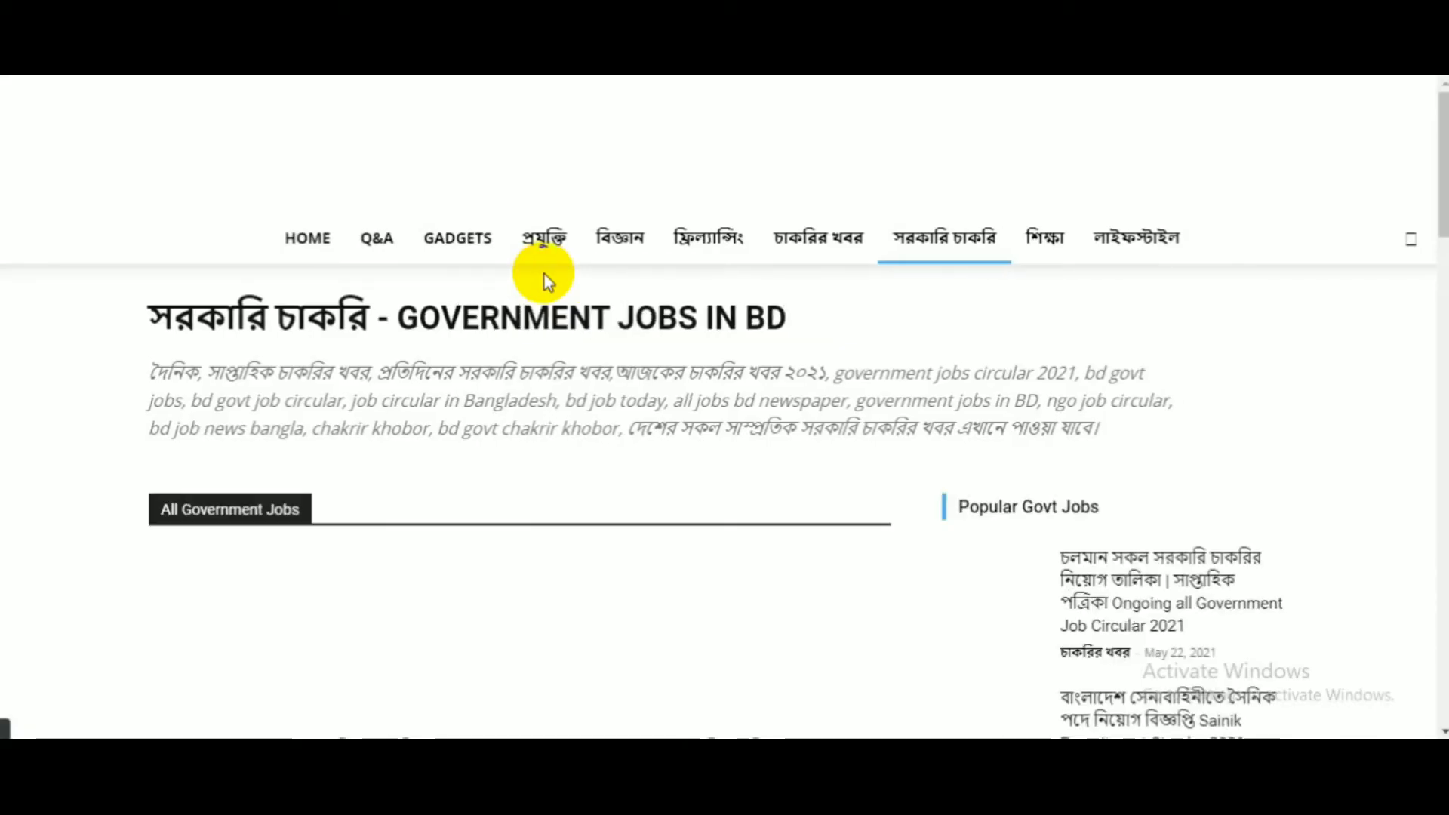
- Open the "Ongoing all Government Job Circular 2021" article from the government jobs list in a new tab
scroll(572, 452, down, 10)
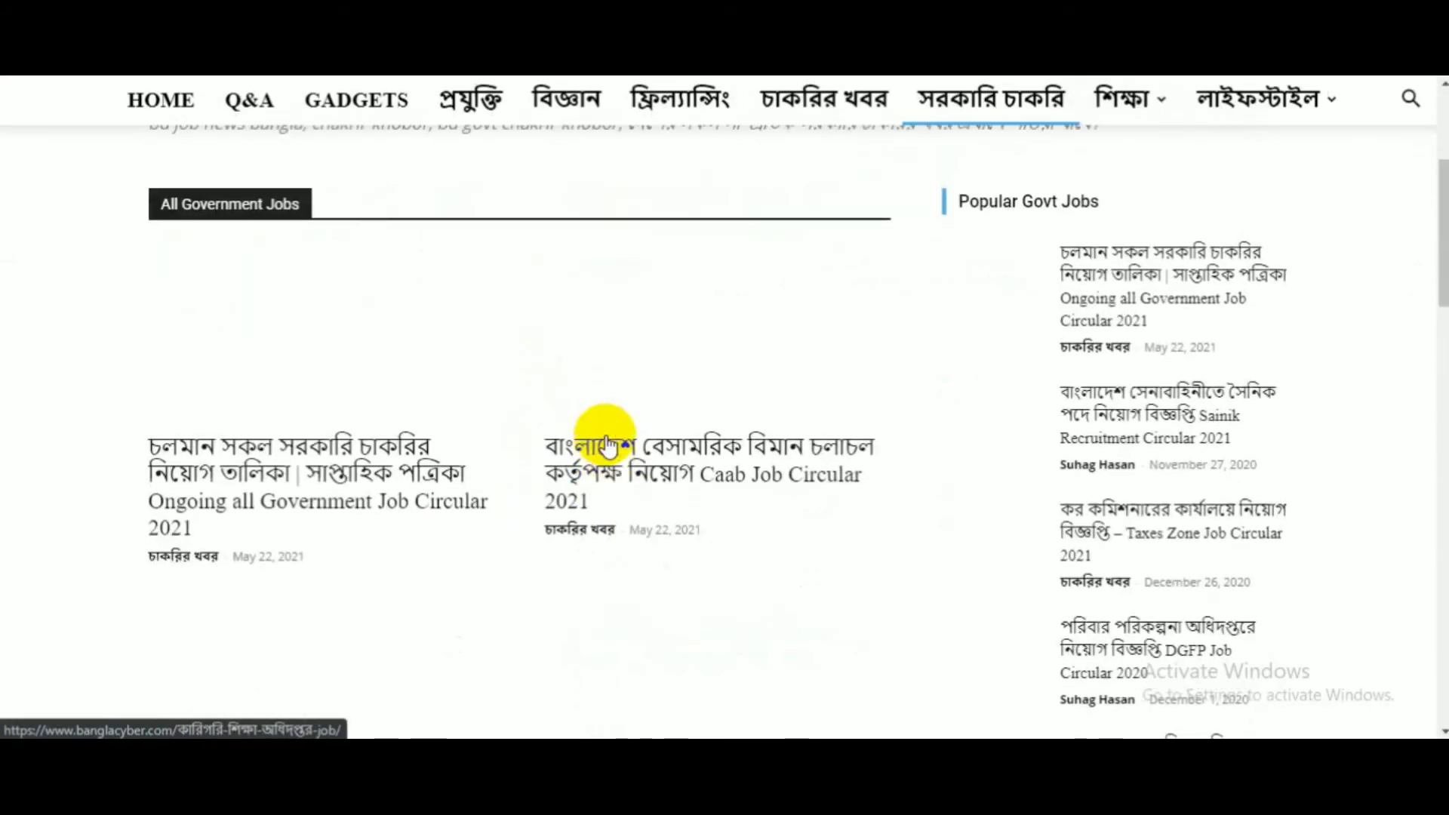
scroll(619, 475, down, 4)
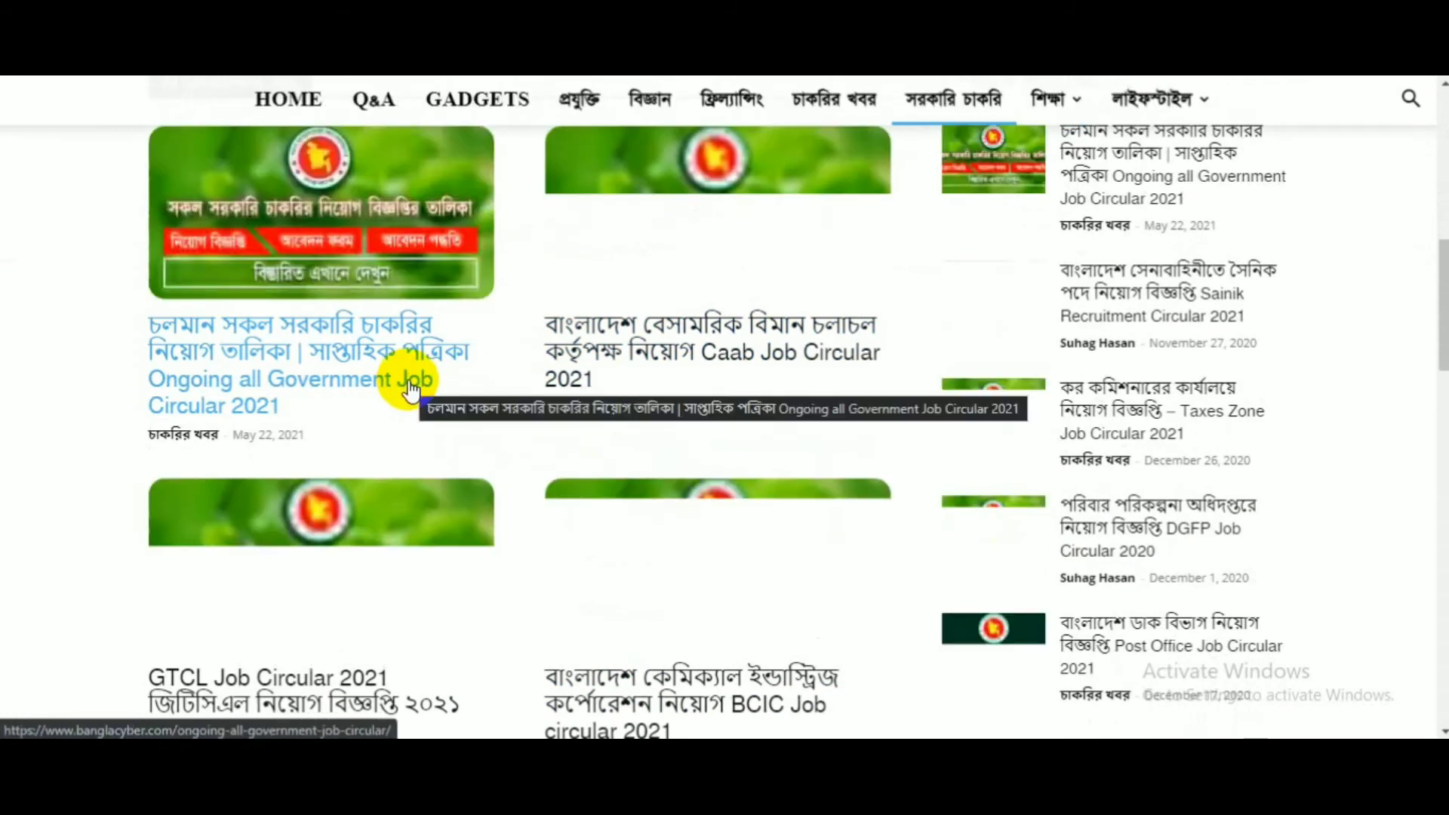
right_click(368, 326)
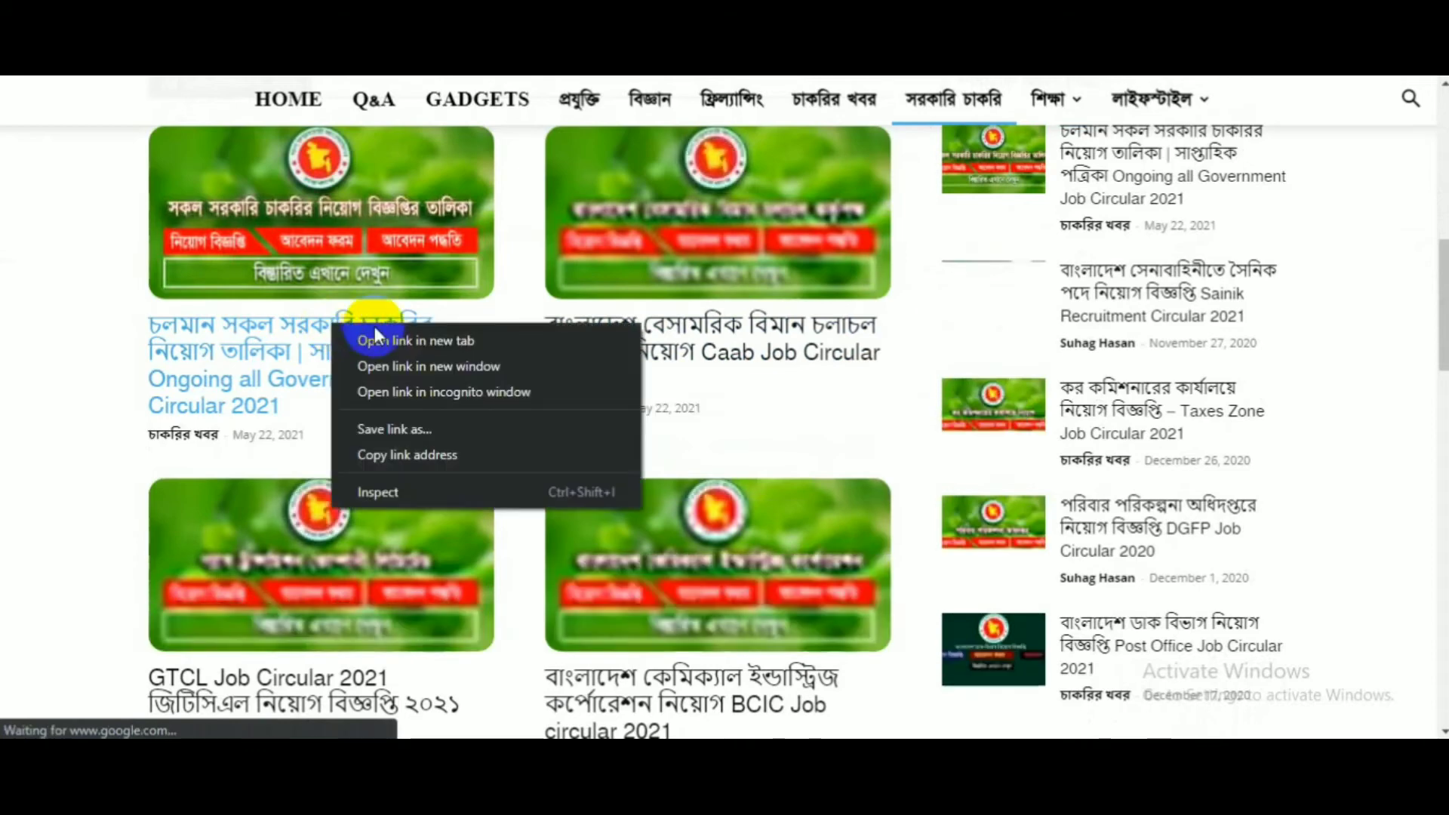
click(377, 336)
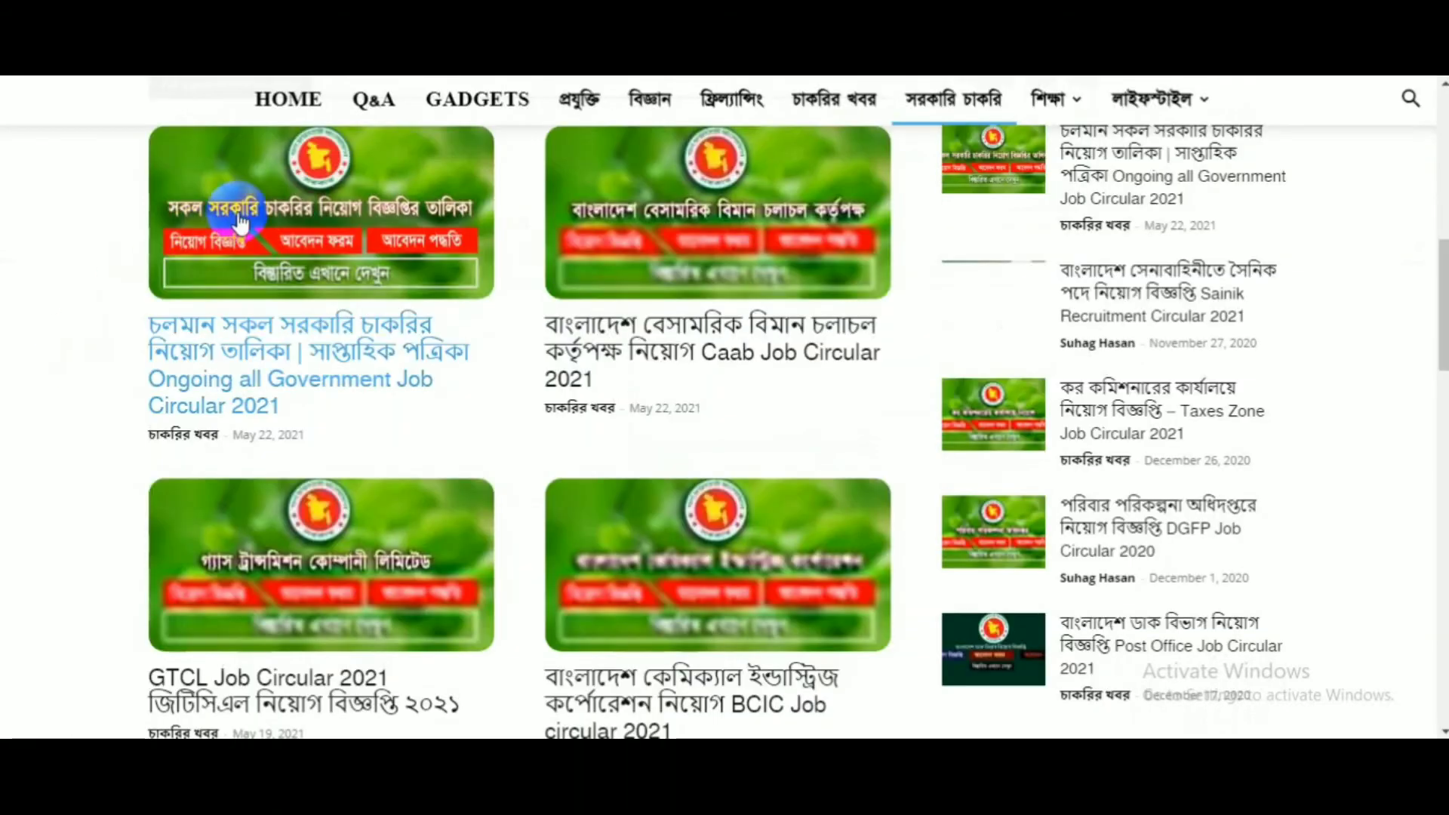
right_click(237, 212)
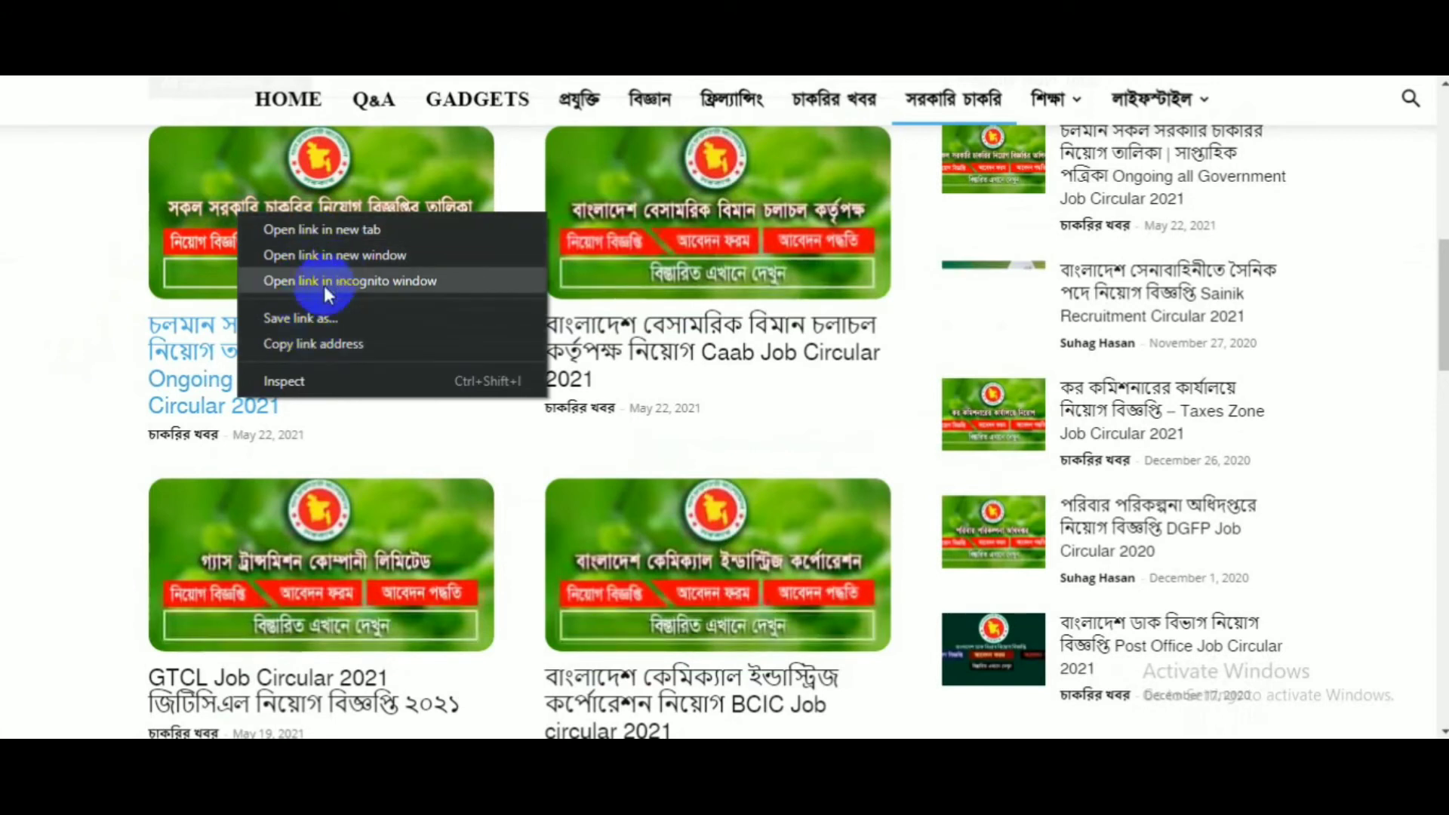
click(83, 256)
right_click(192, 209)
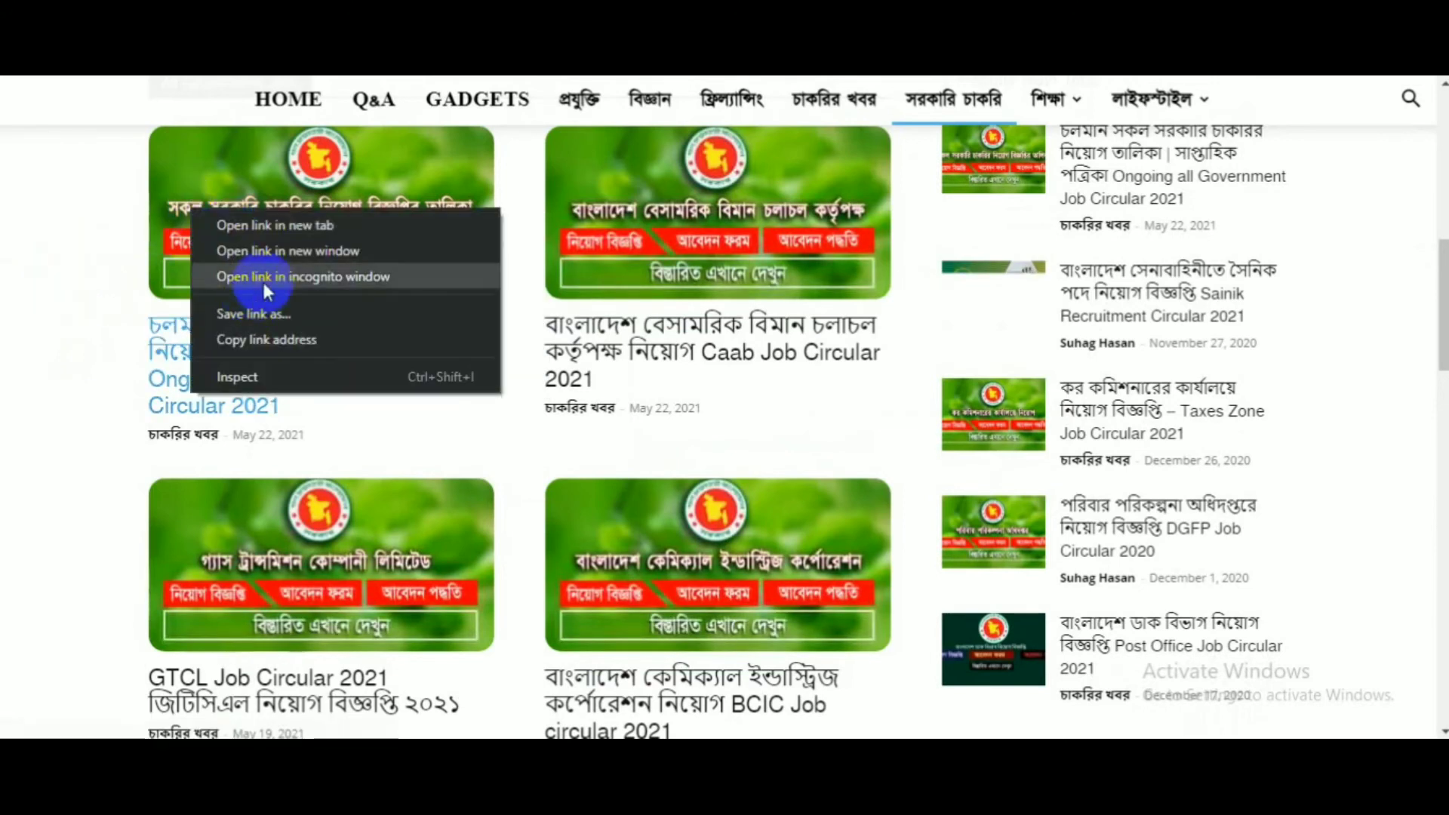
click(184, 288)
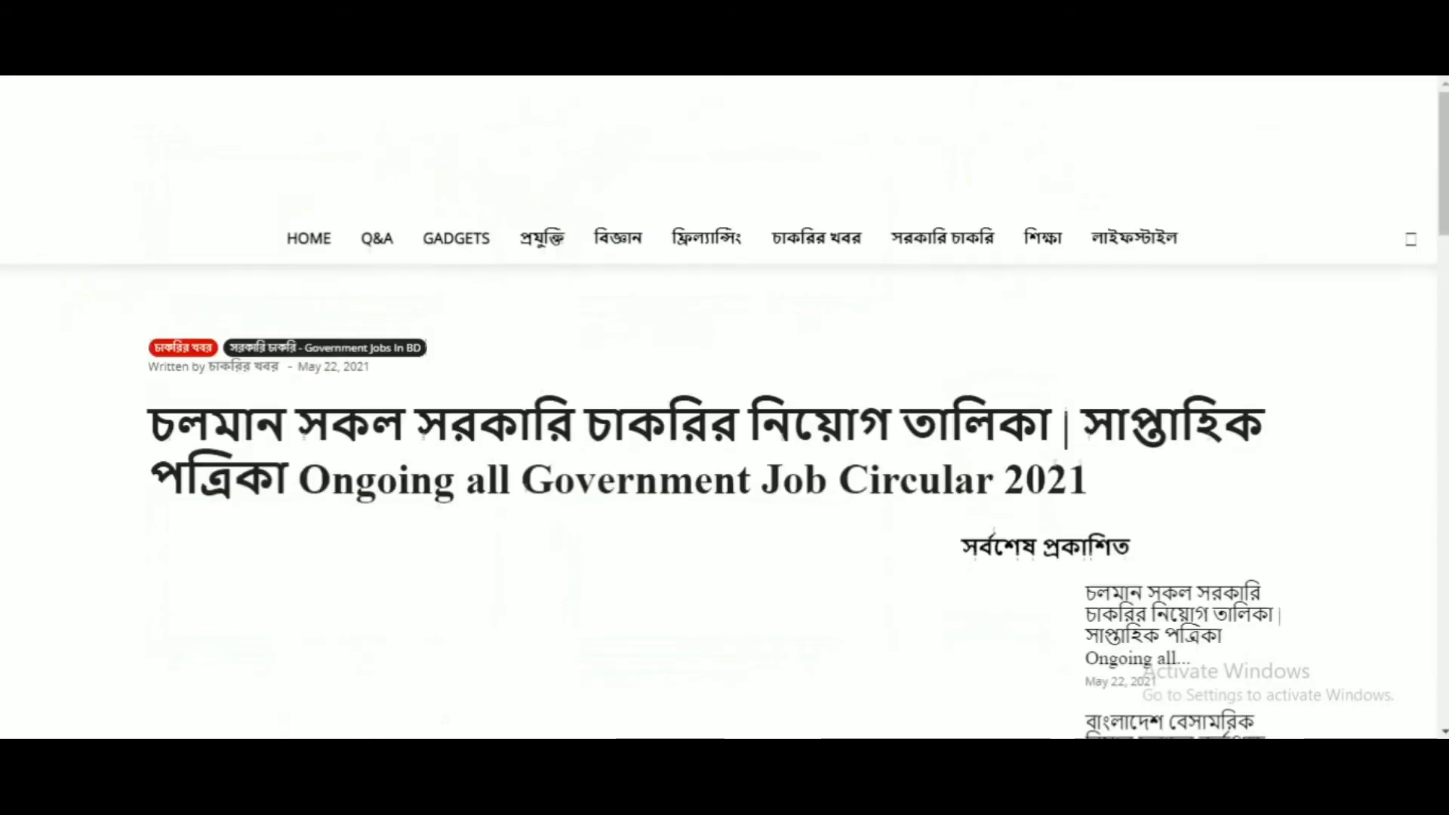
scroll(630, 212, down, 8)
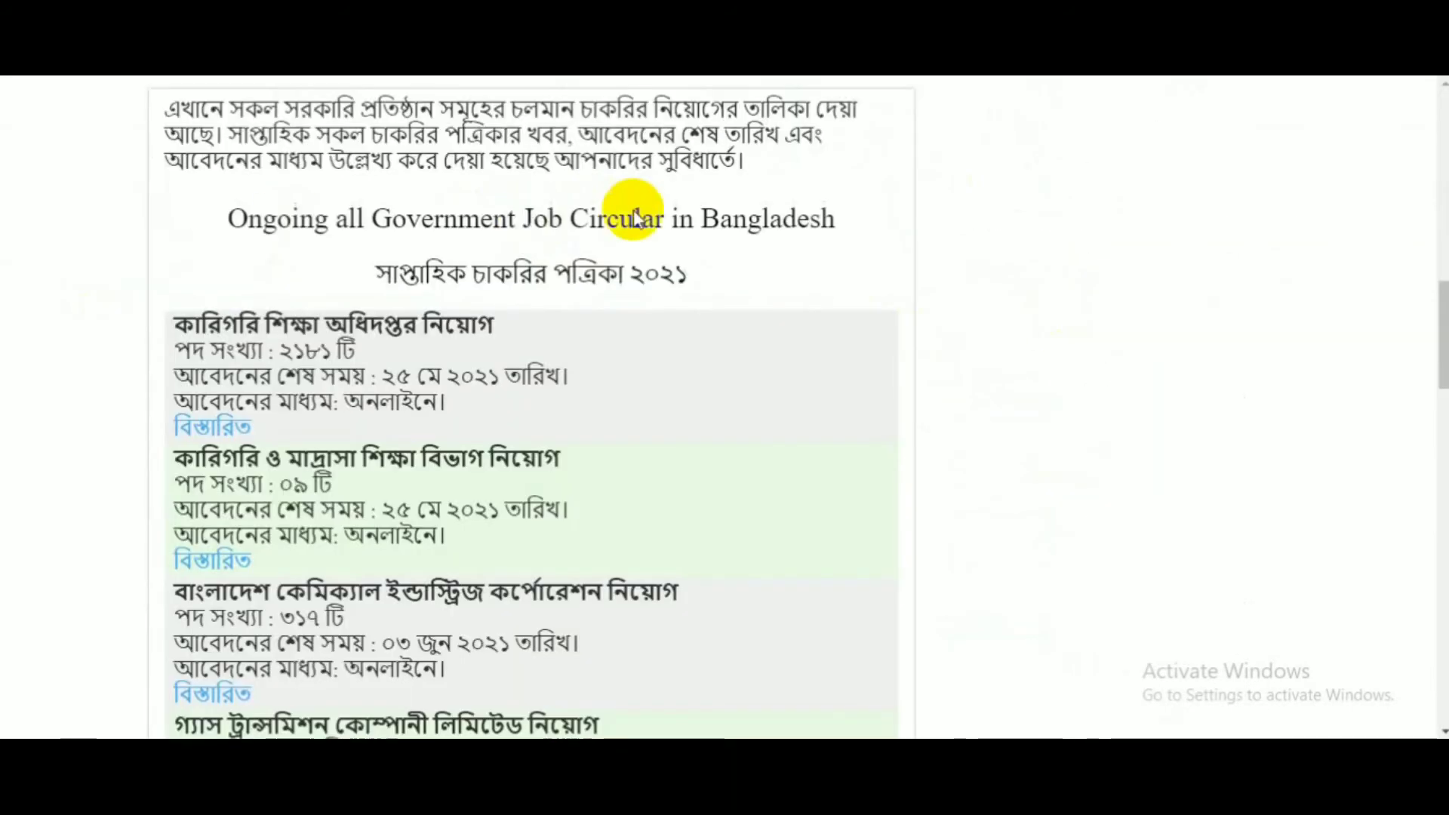
scroll(682, 219, up, 10)
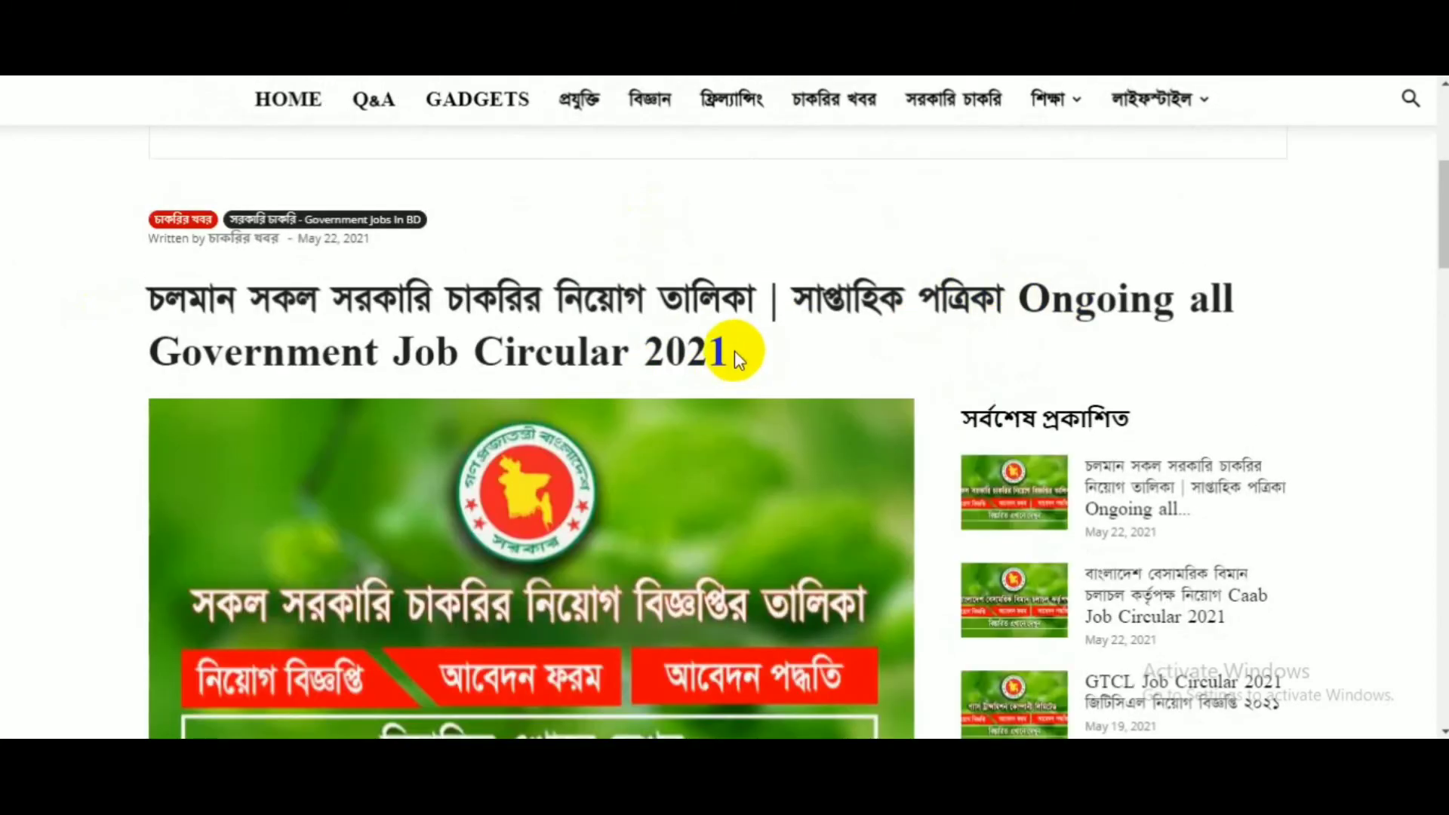
- Copy the English part of the article's headline, "Ongoing all Government Job Circular 2021"
drag(1018, 301, 1040, 349)
key(ctrl+c)
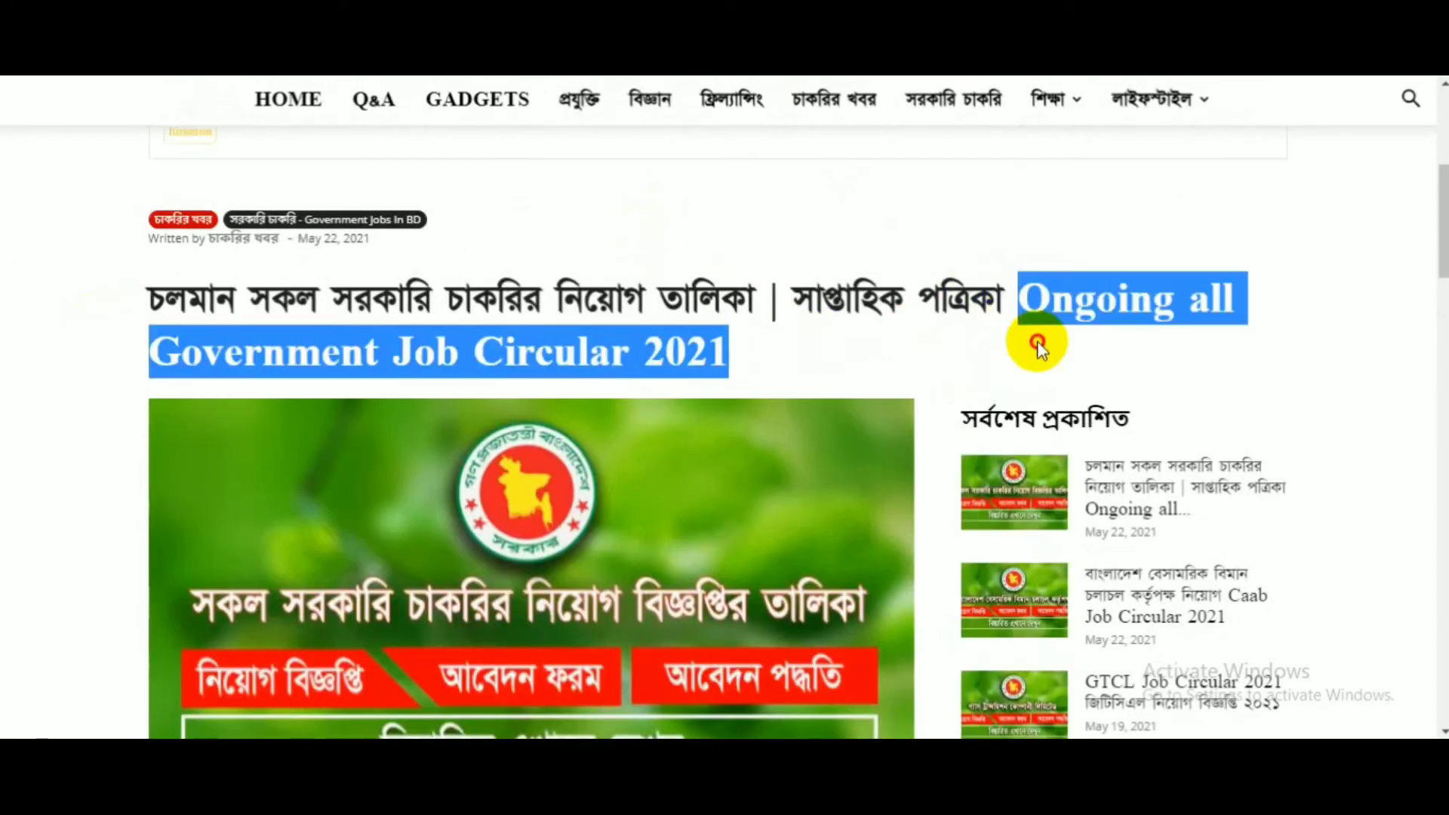
right_click(643, 344)
click(660, 356)
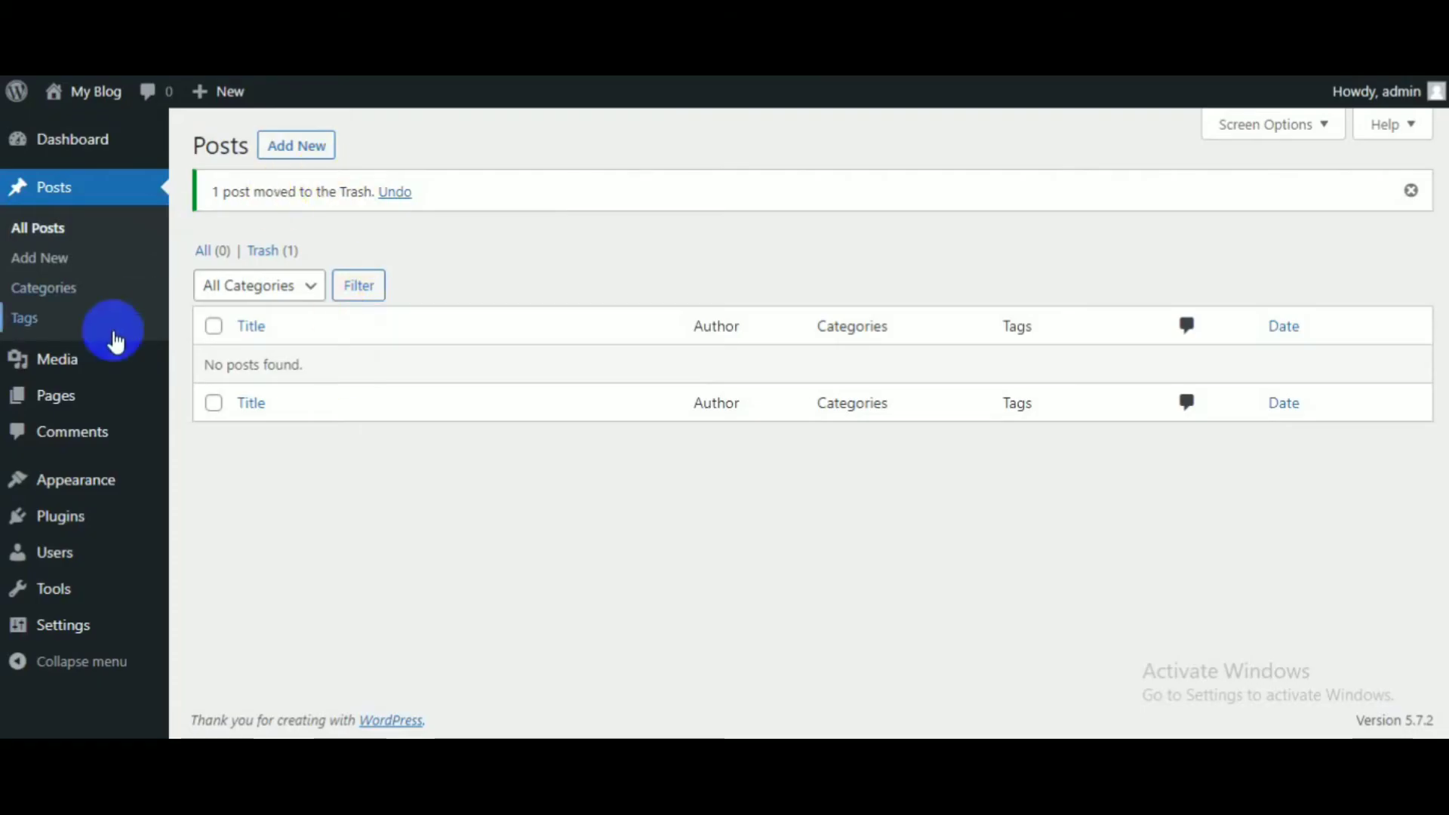
- Start a new WordPress post and paste "Ongoing all Government Job Circular 2021" as its title
click(59, 191)
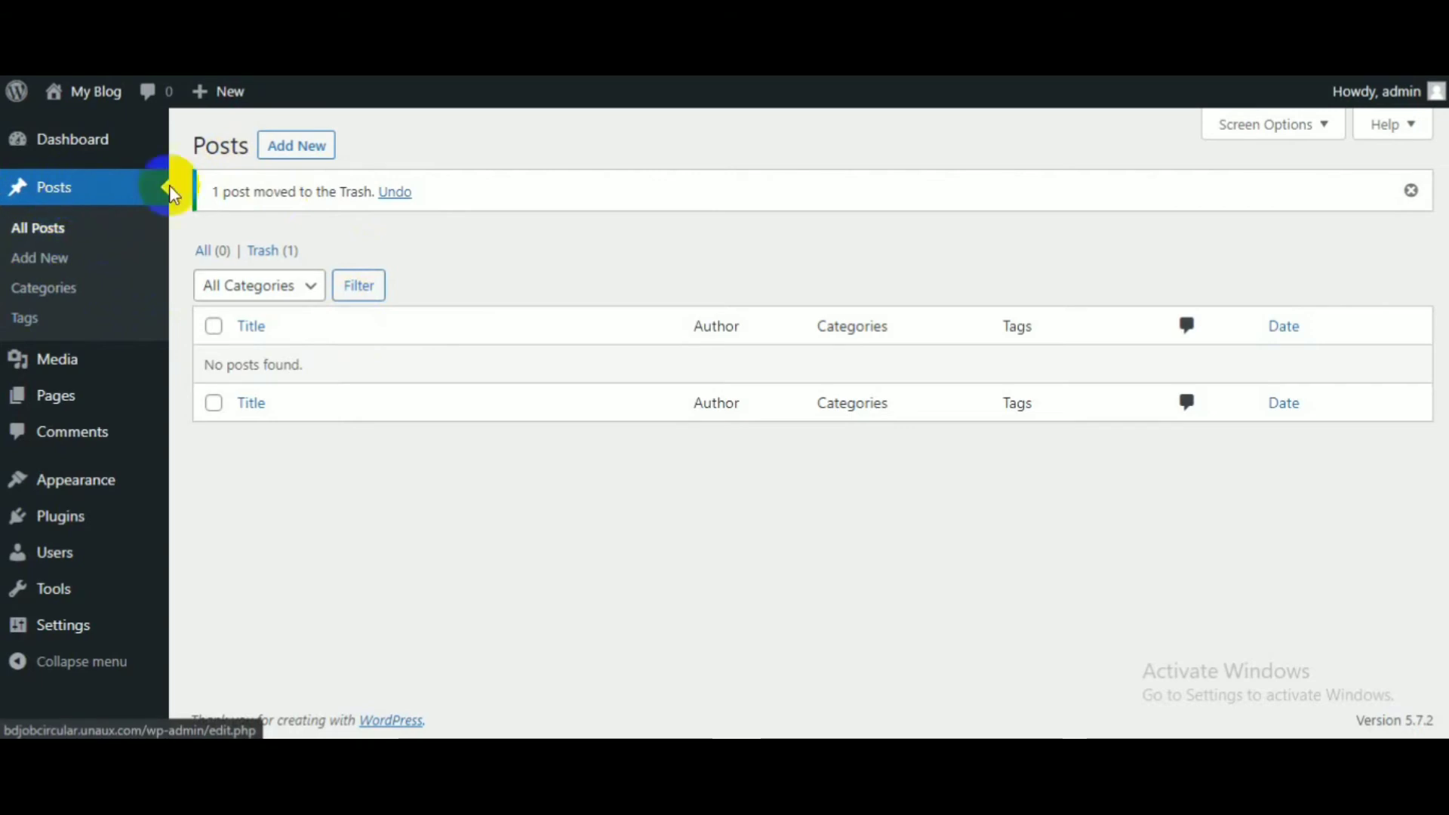
click(276, 151)
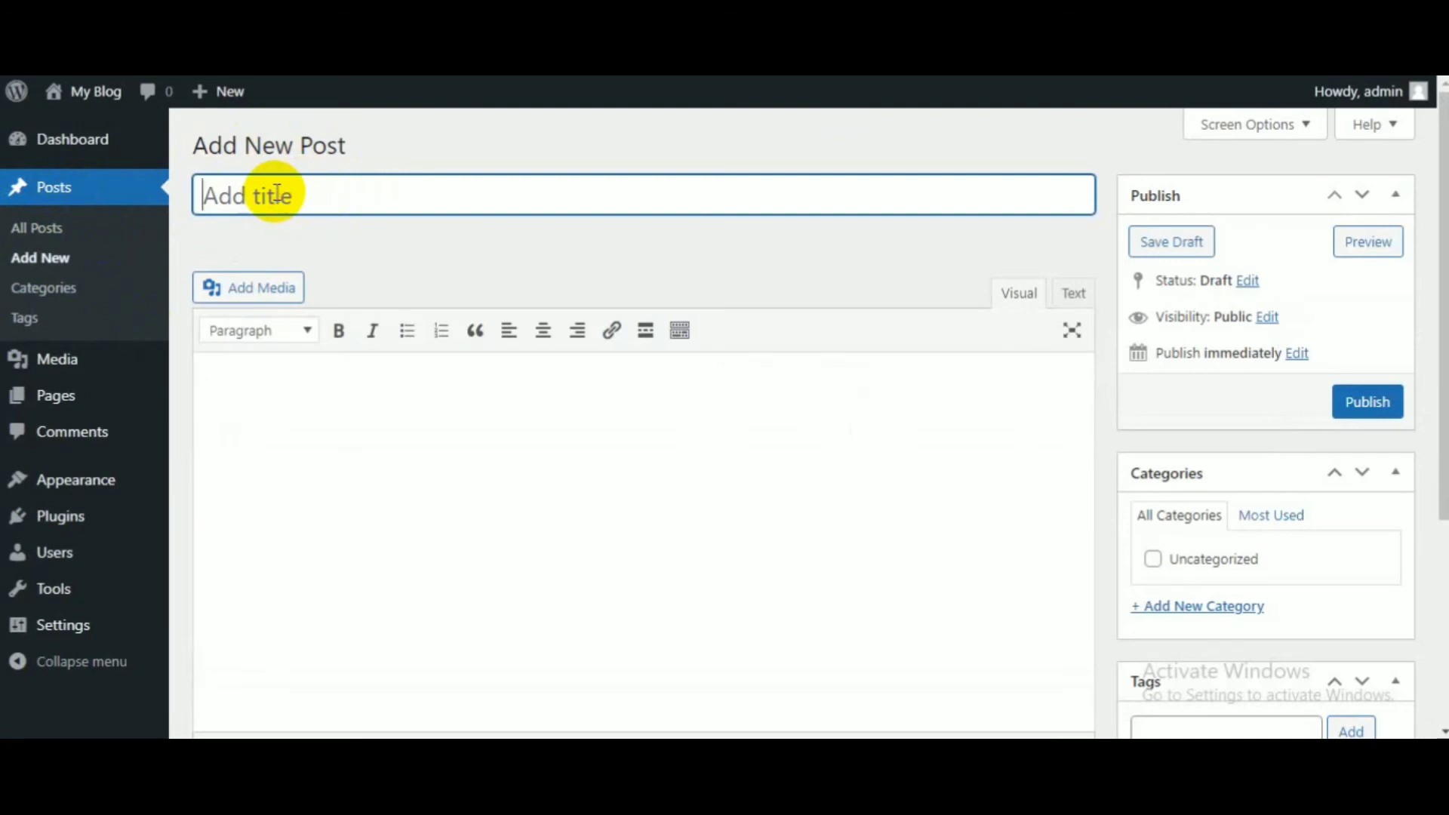
key(ctrl+v)
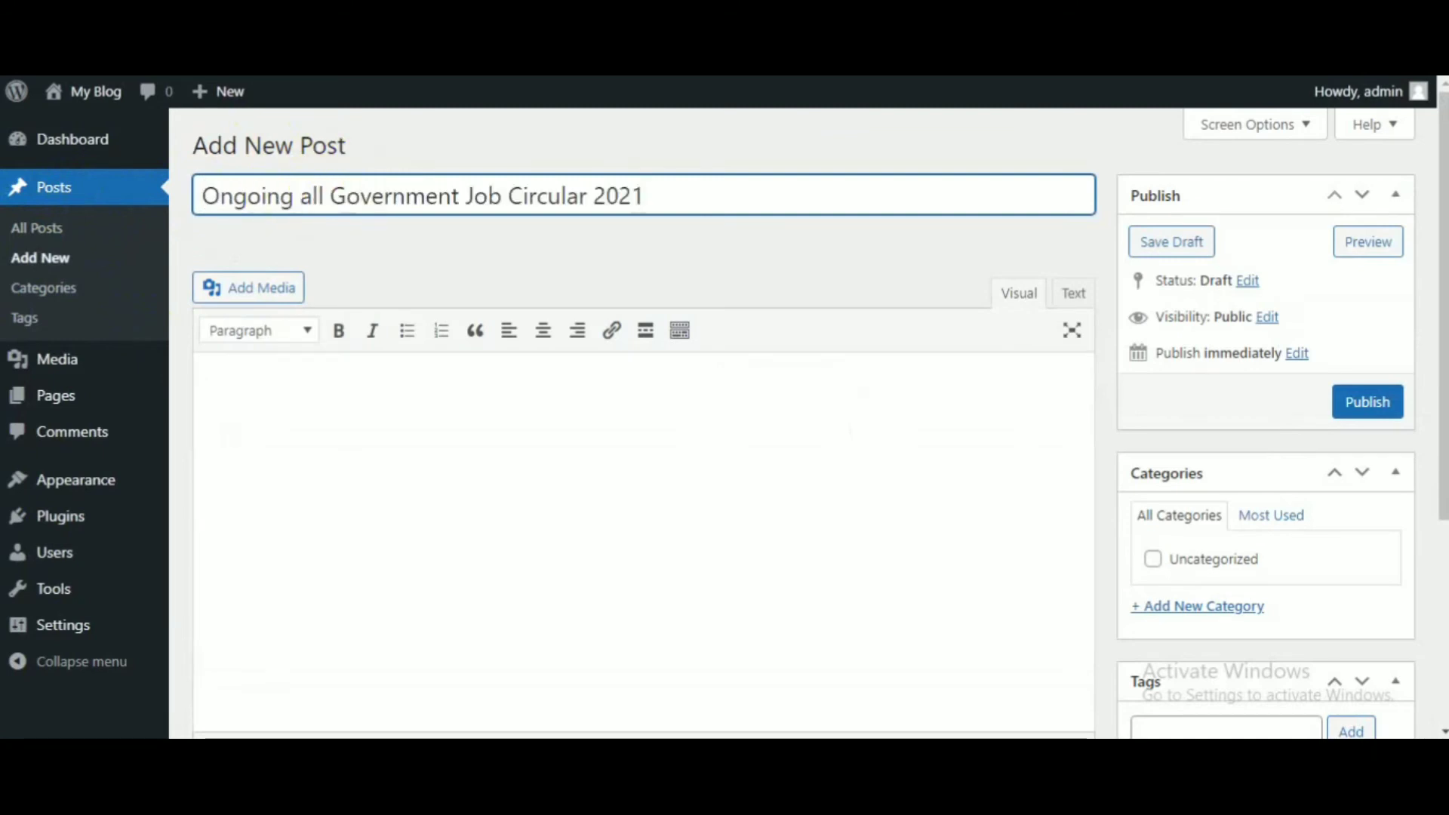
- Copy the job circular article's body from the source page, paste it into the post body and review it
key(ctrl+Tab)
scroll(754, 317, down, 10)
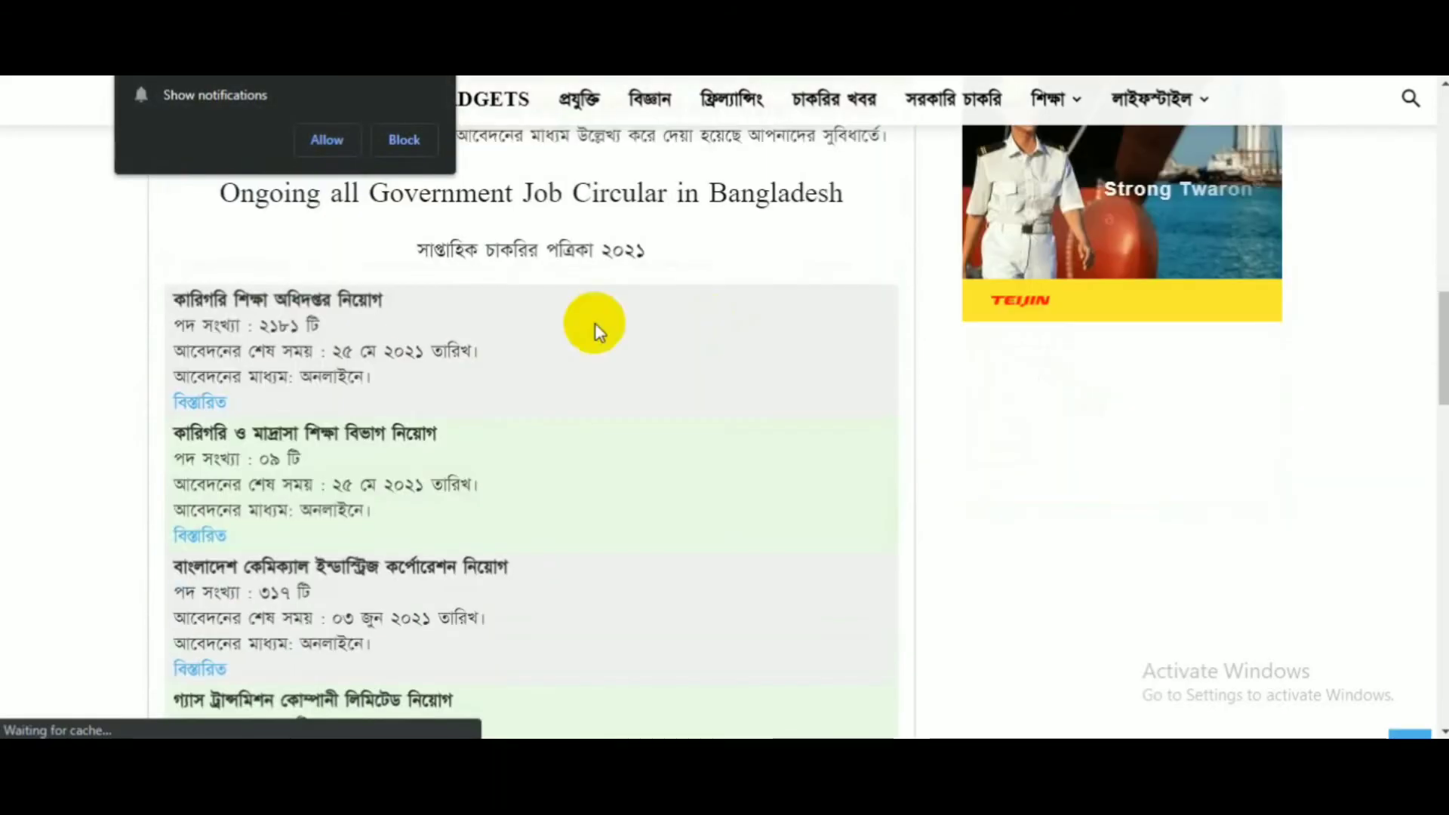
scroll(195, 313, up, 3)
drag(158, 326, 537, 392)
scroll(356, 478, down, 15)
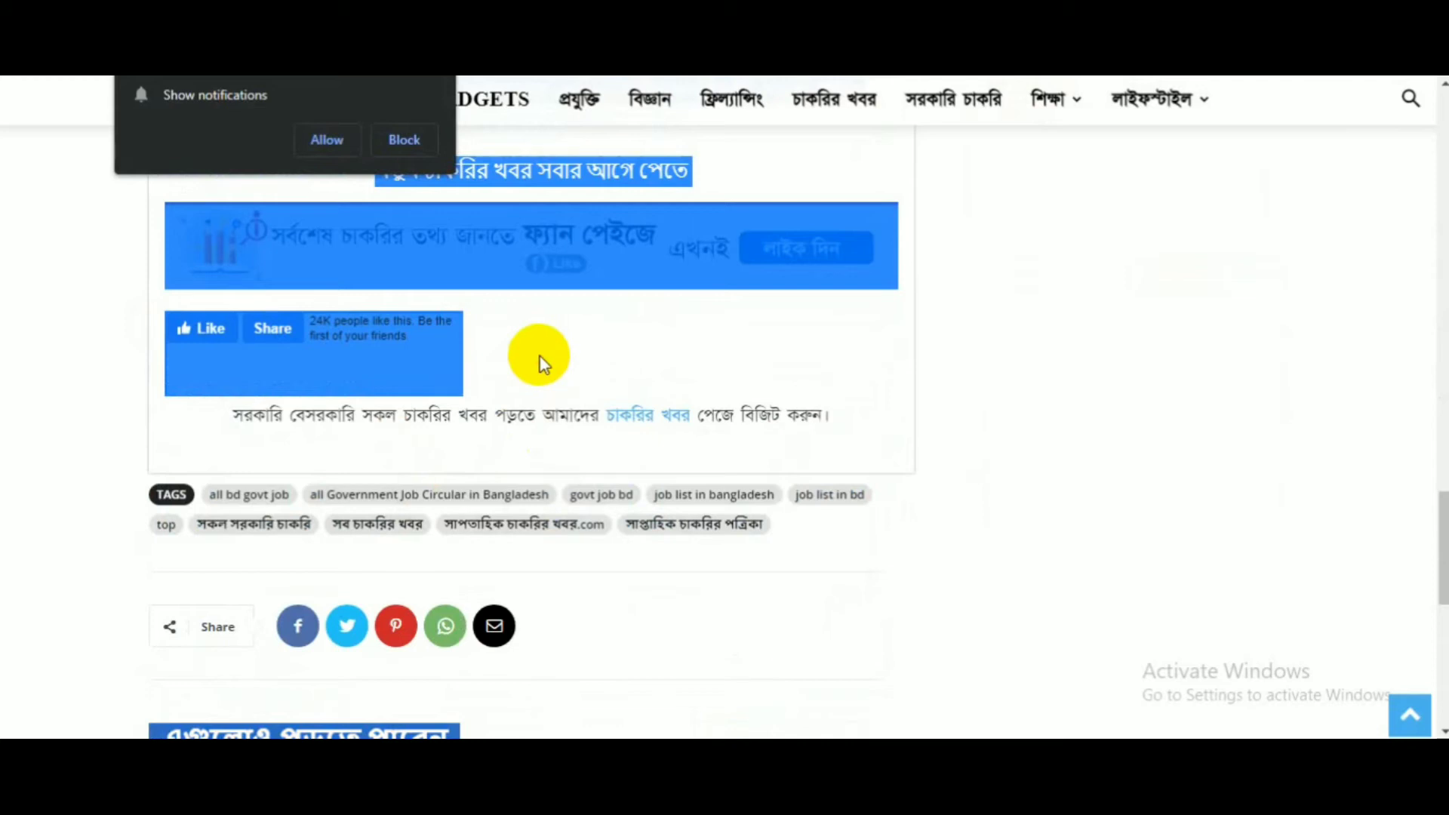
click(75, 23)
click(378, 410)
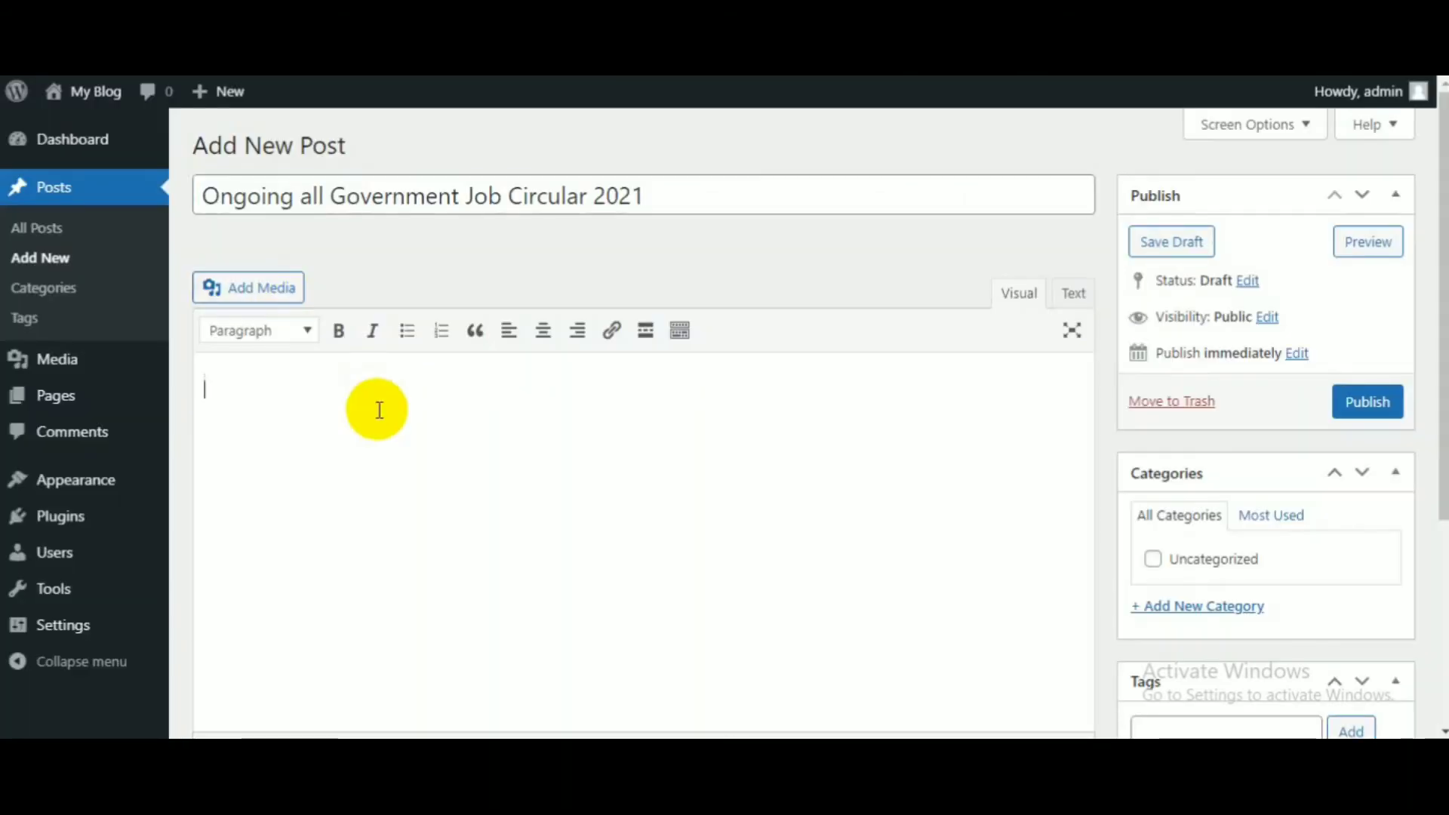
key(ctrl+v)
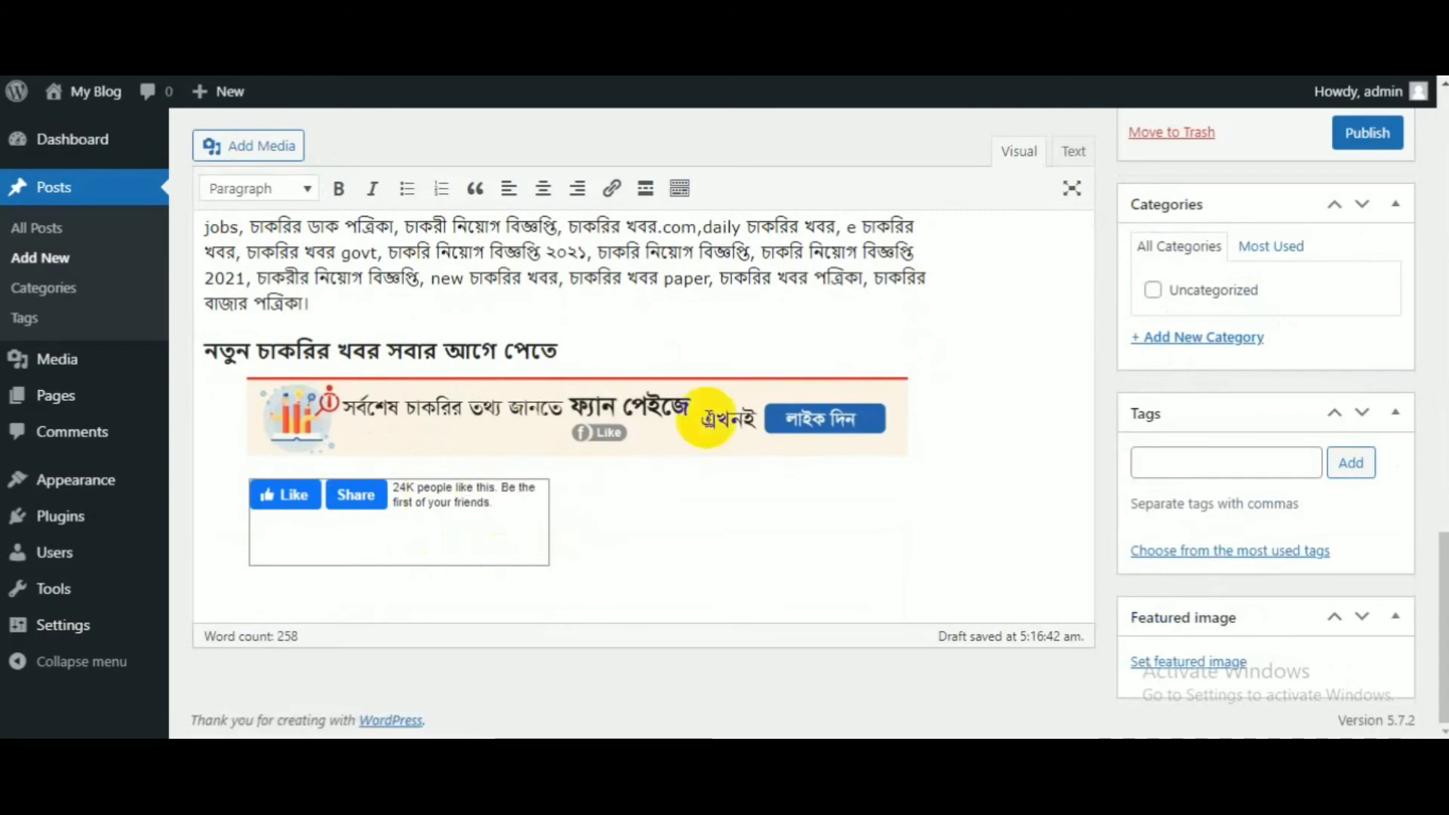
scroll(656, 475, up, 5)
scroll(659, 473, down, 3)
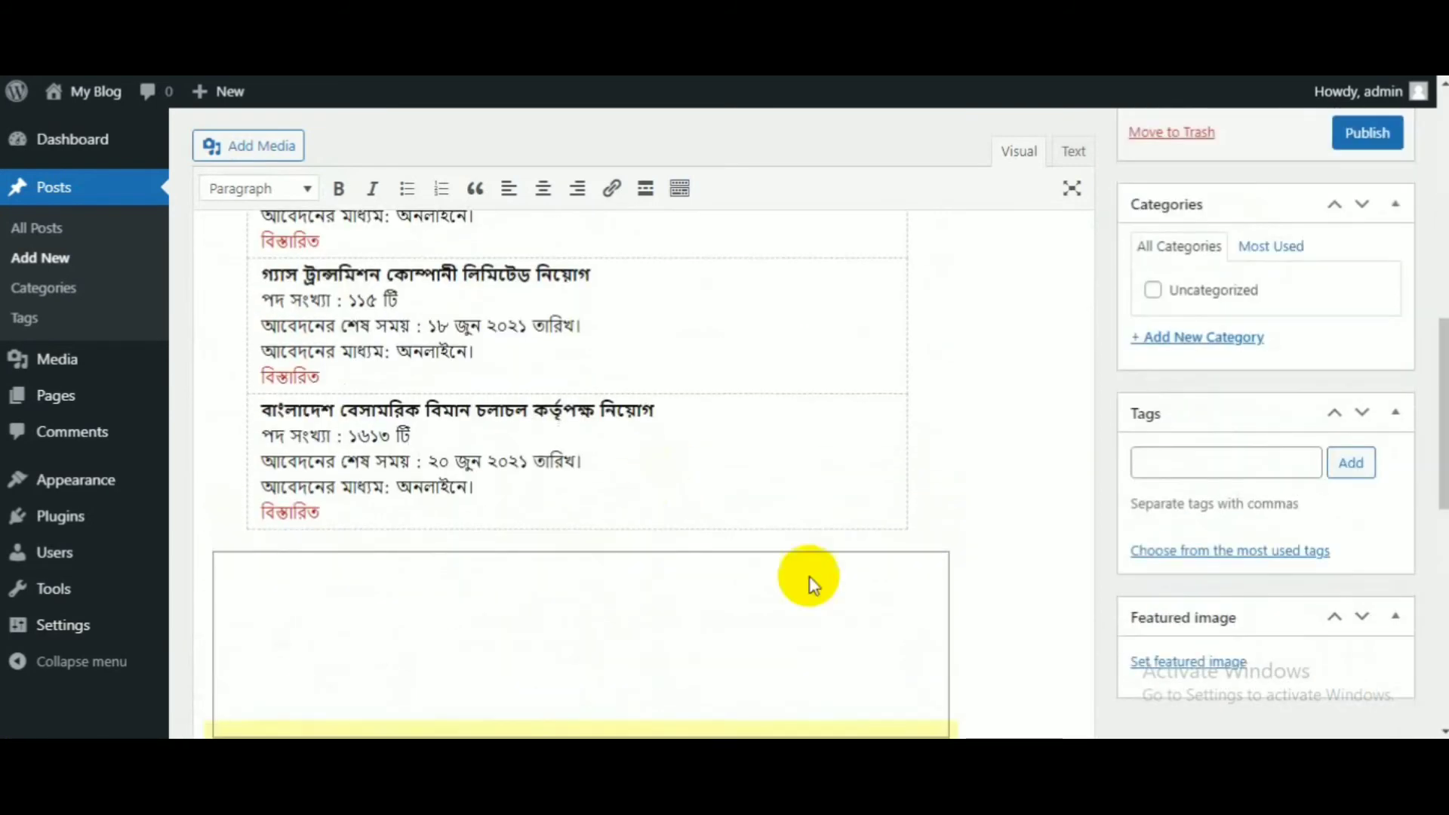
scroll(838, 570, up, 5)
scroll(860, 593, up, 10)
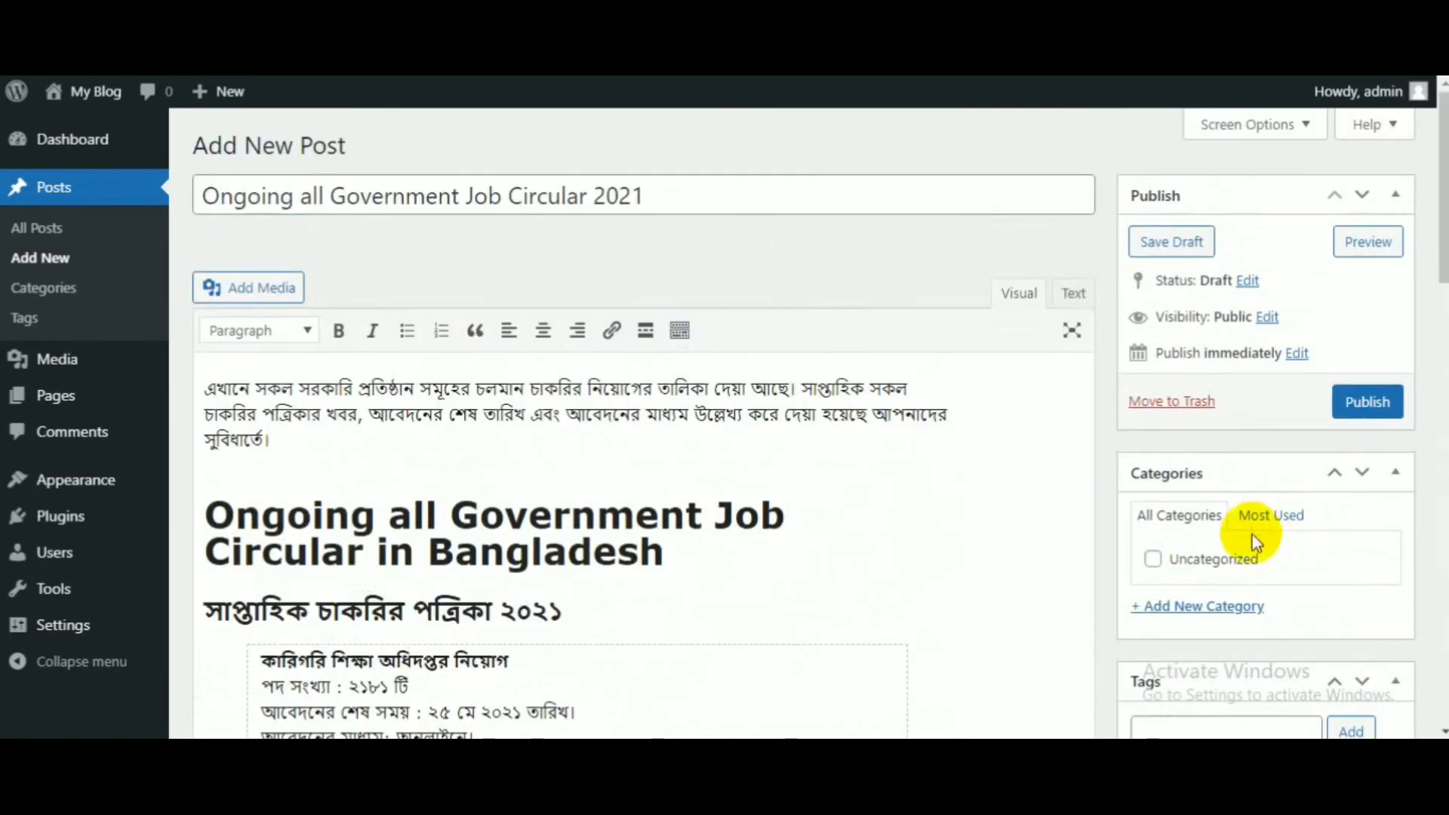
- Look at the source site's article thumbnails and check the post's media library for a usable featured image
scroll(1252, 544, down, 10)
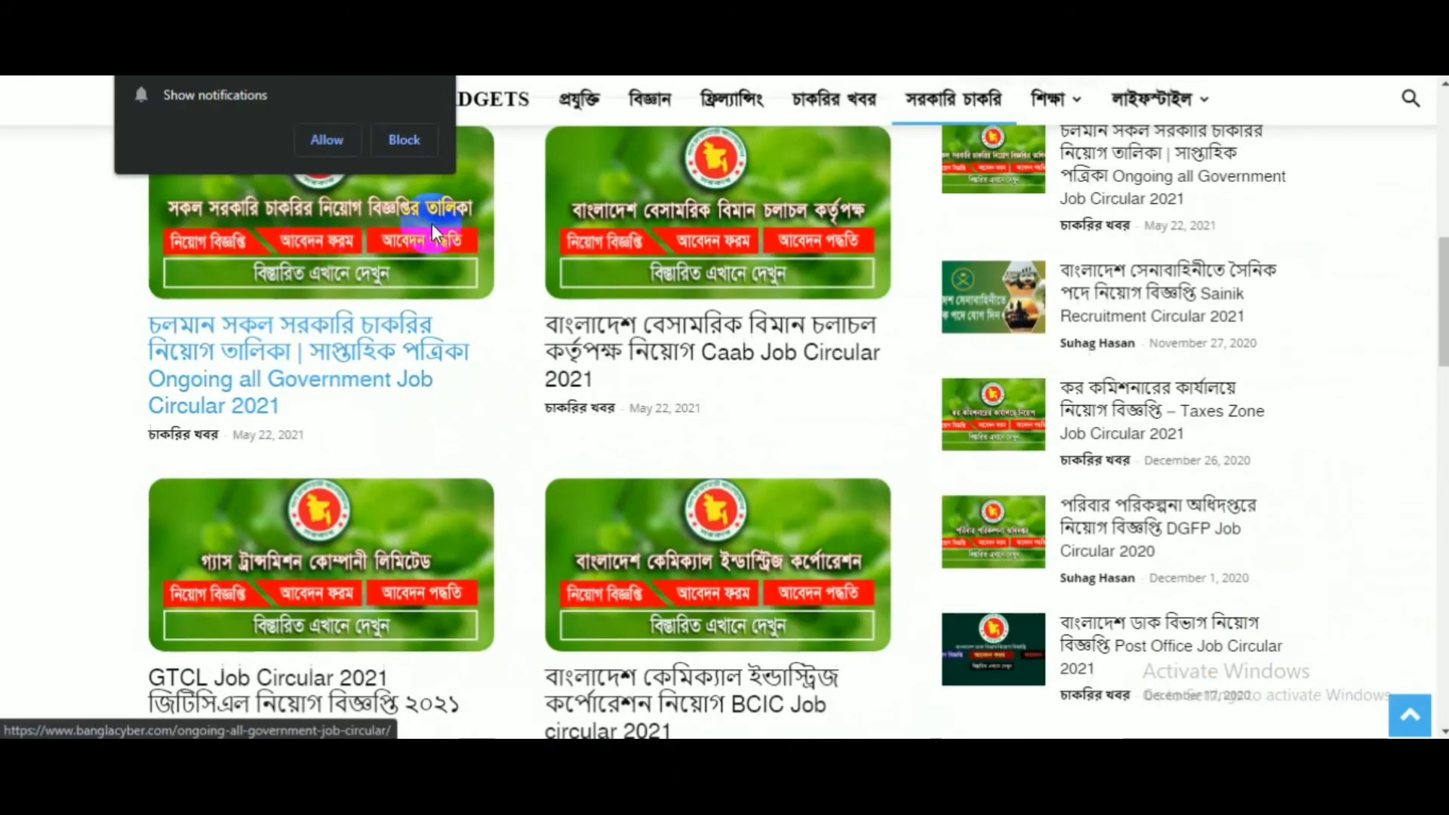
click(435, 58)
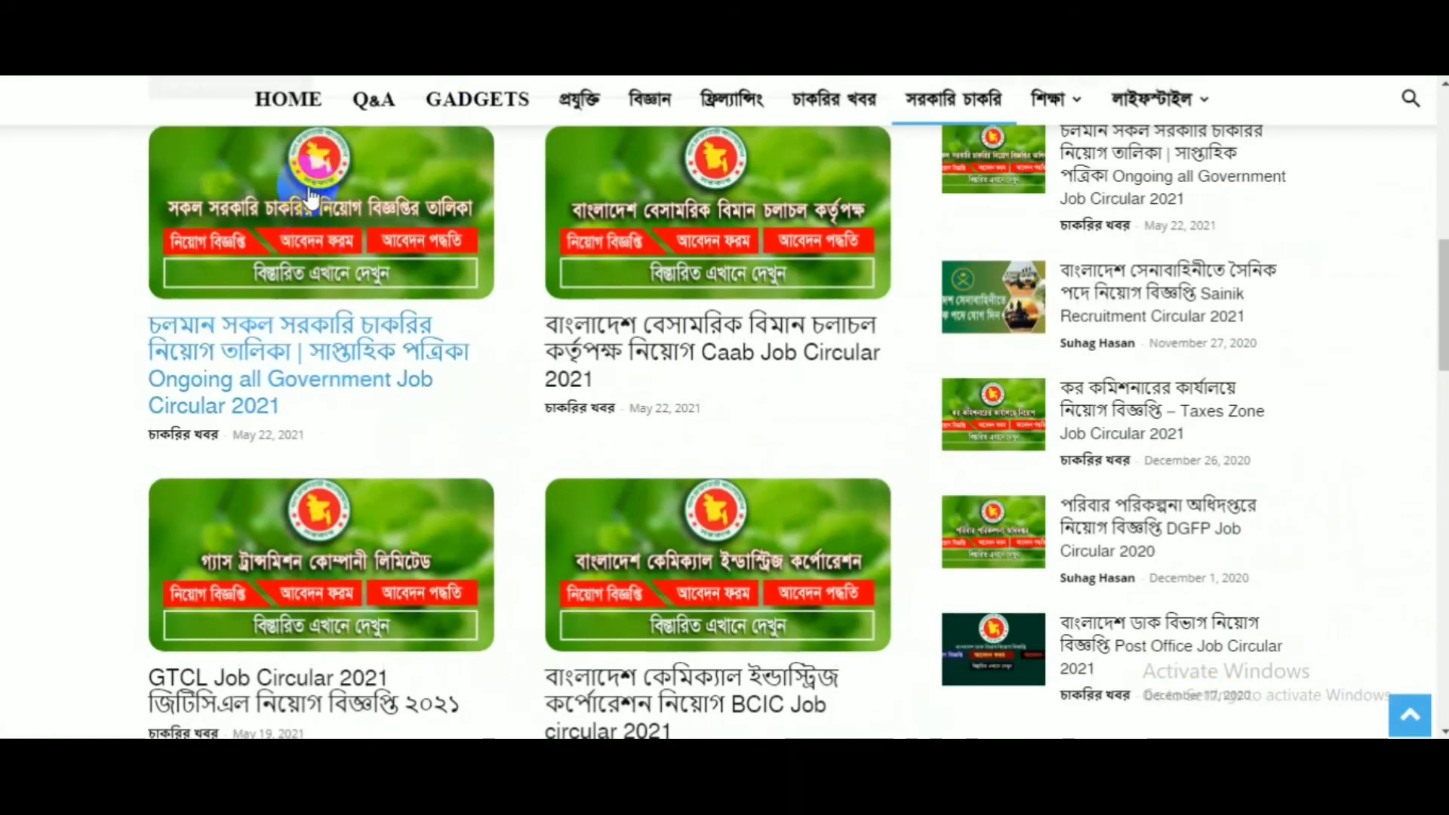
click(765, 219)
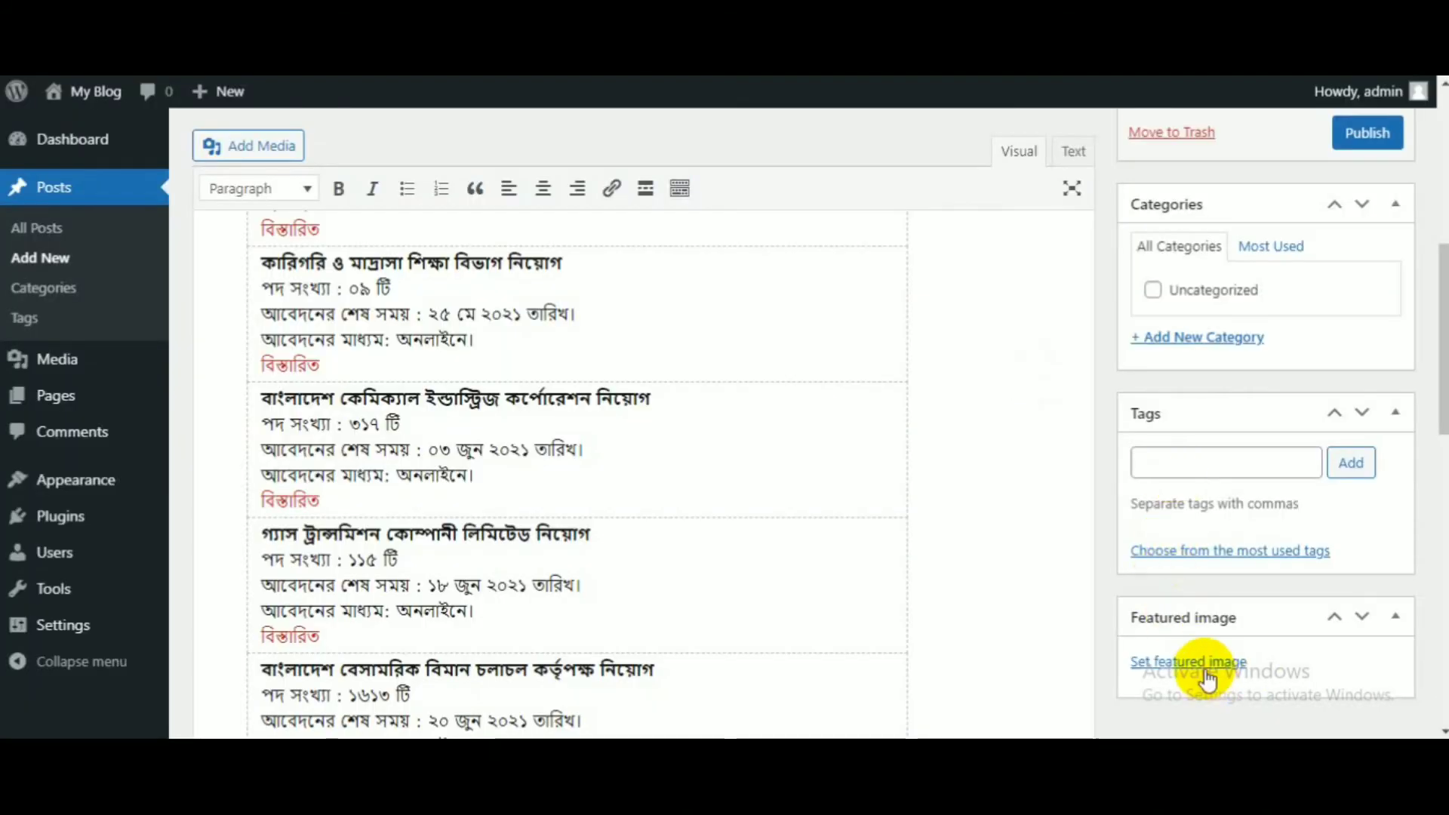
click(1204, 668)
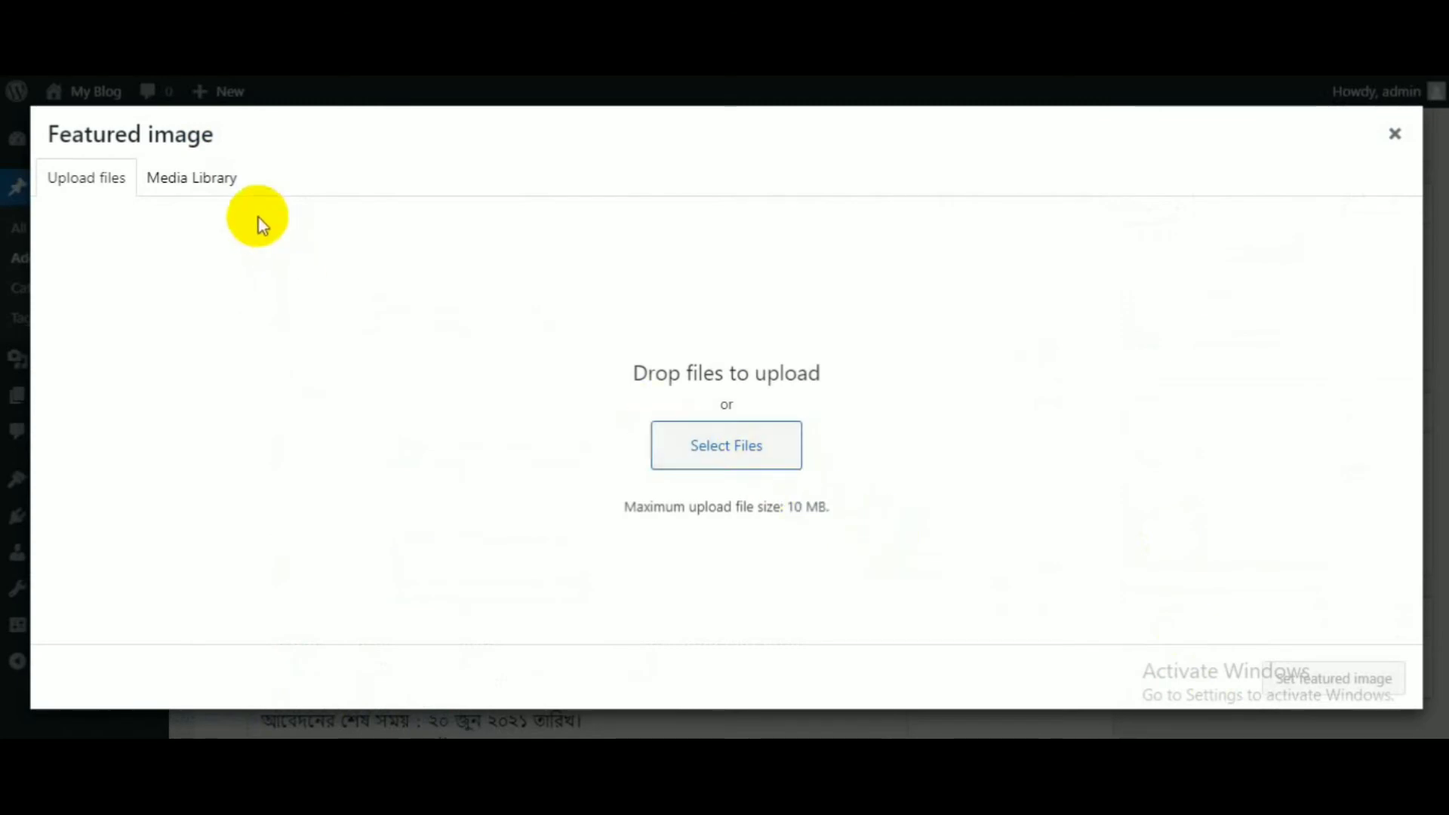
click(219, 180)
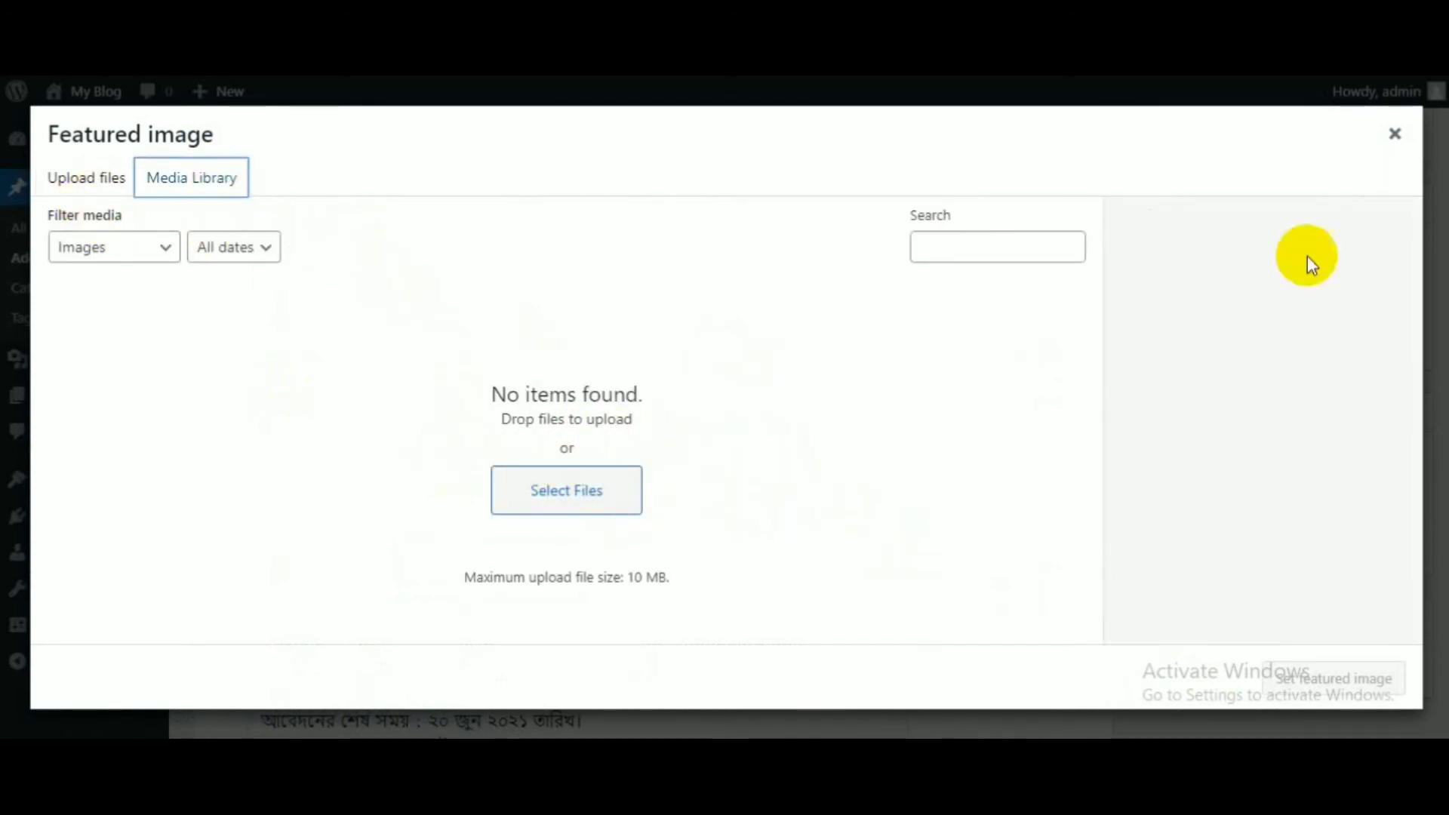
click(1393, 136)
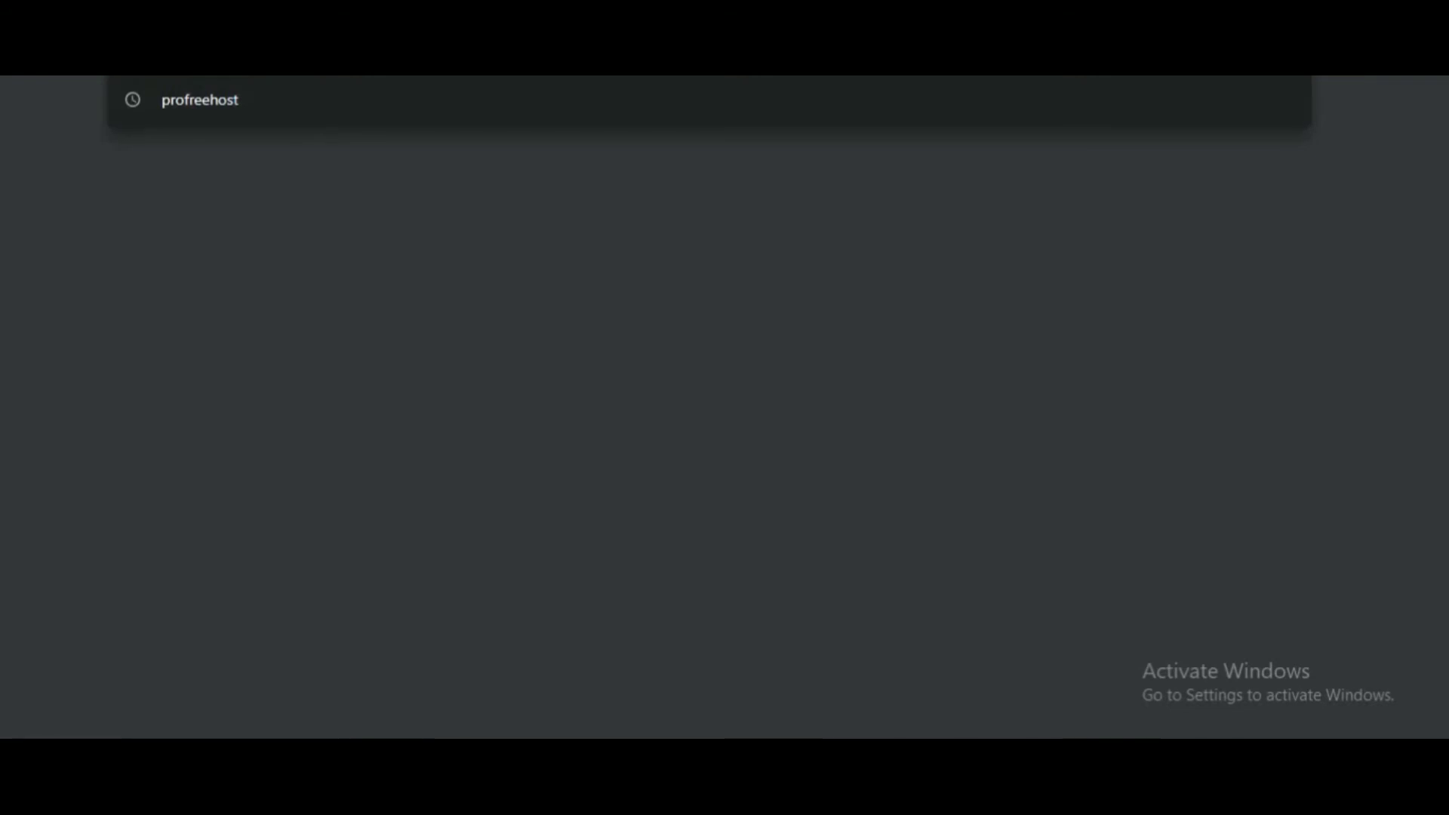
- Search Google Images for "job circular"
text(im)
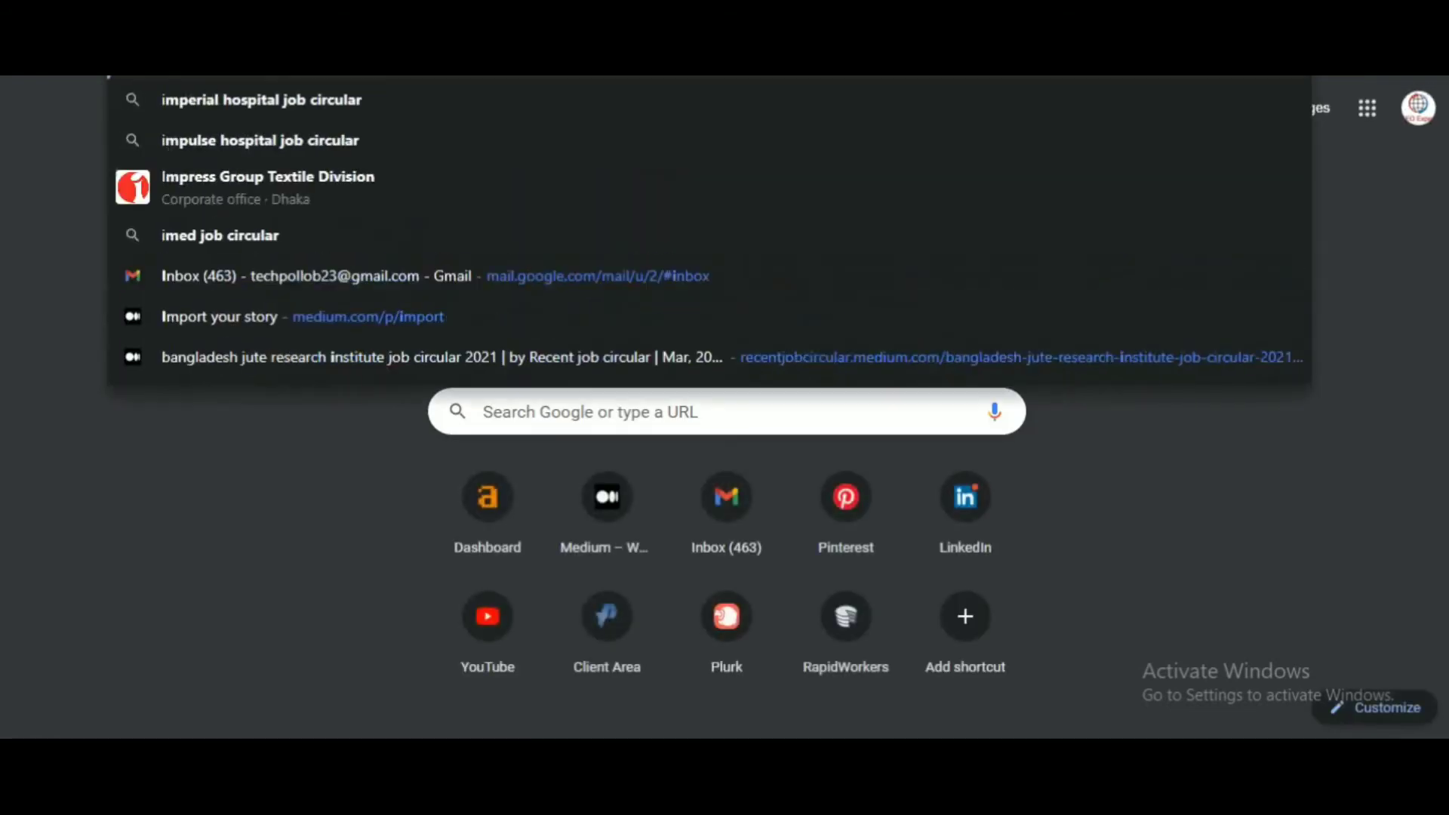
key(BackSpace)
key(BackSpace)
key(BackSpace)
text(job ci)
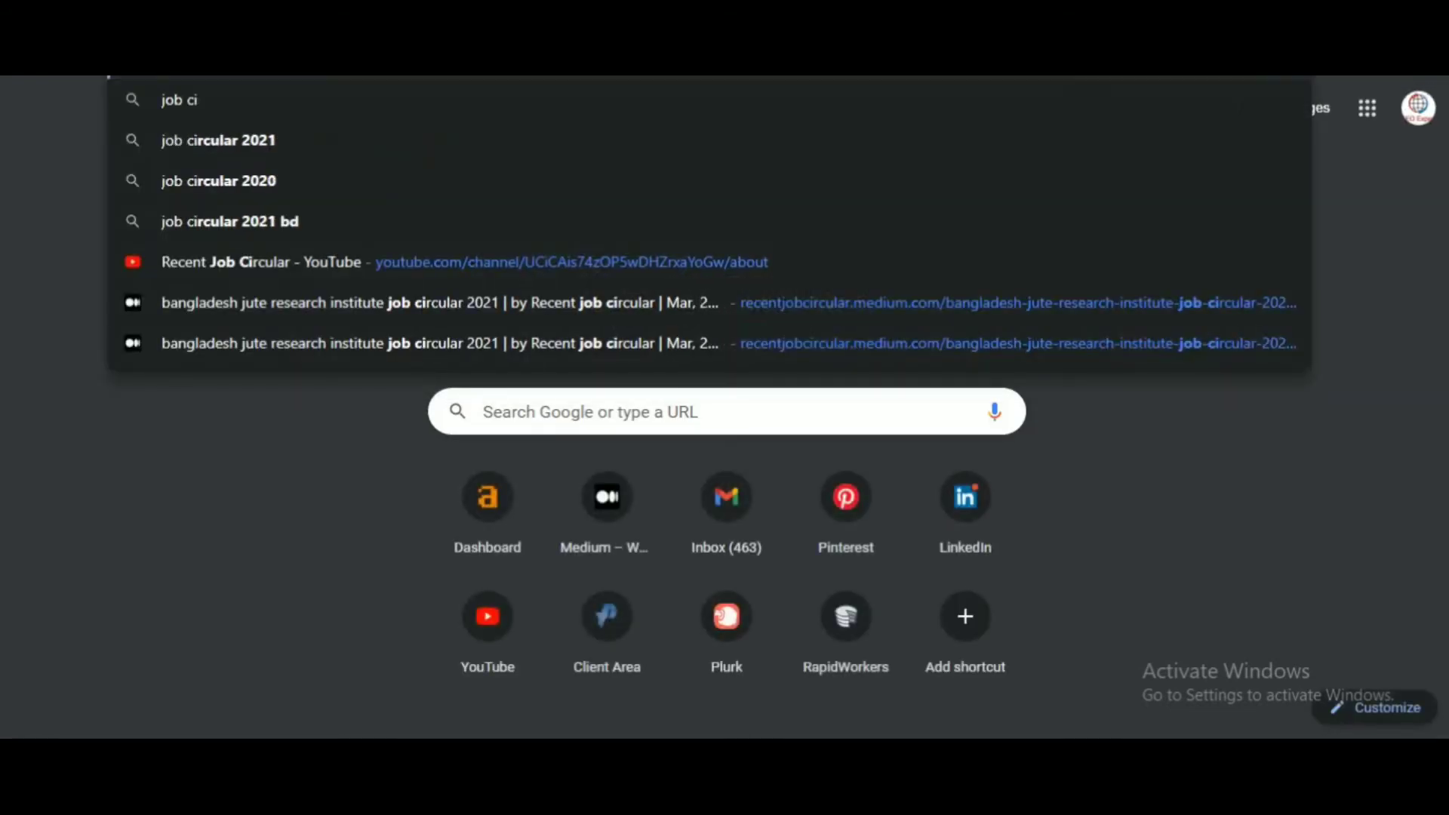
text(rcular)
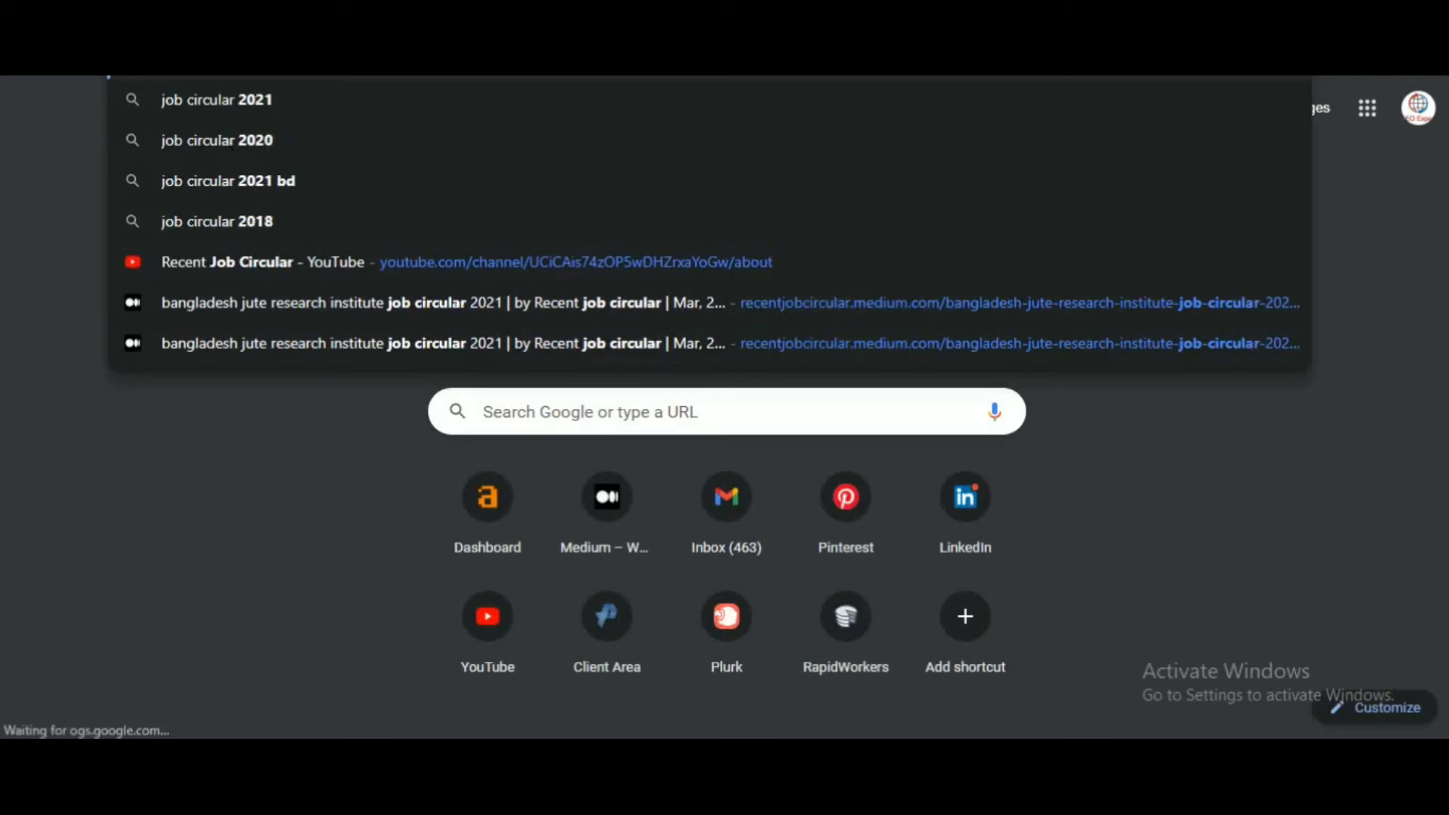
key(Return)
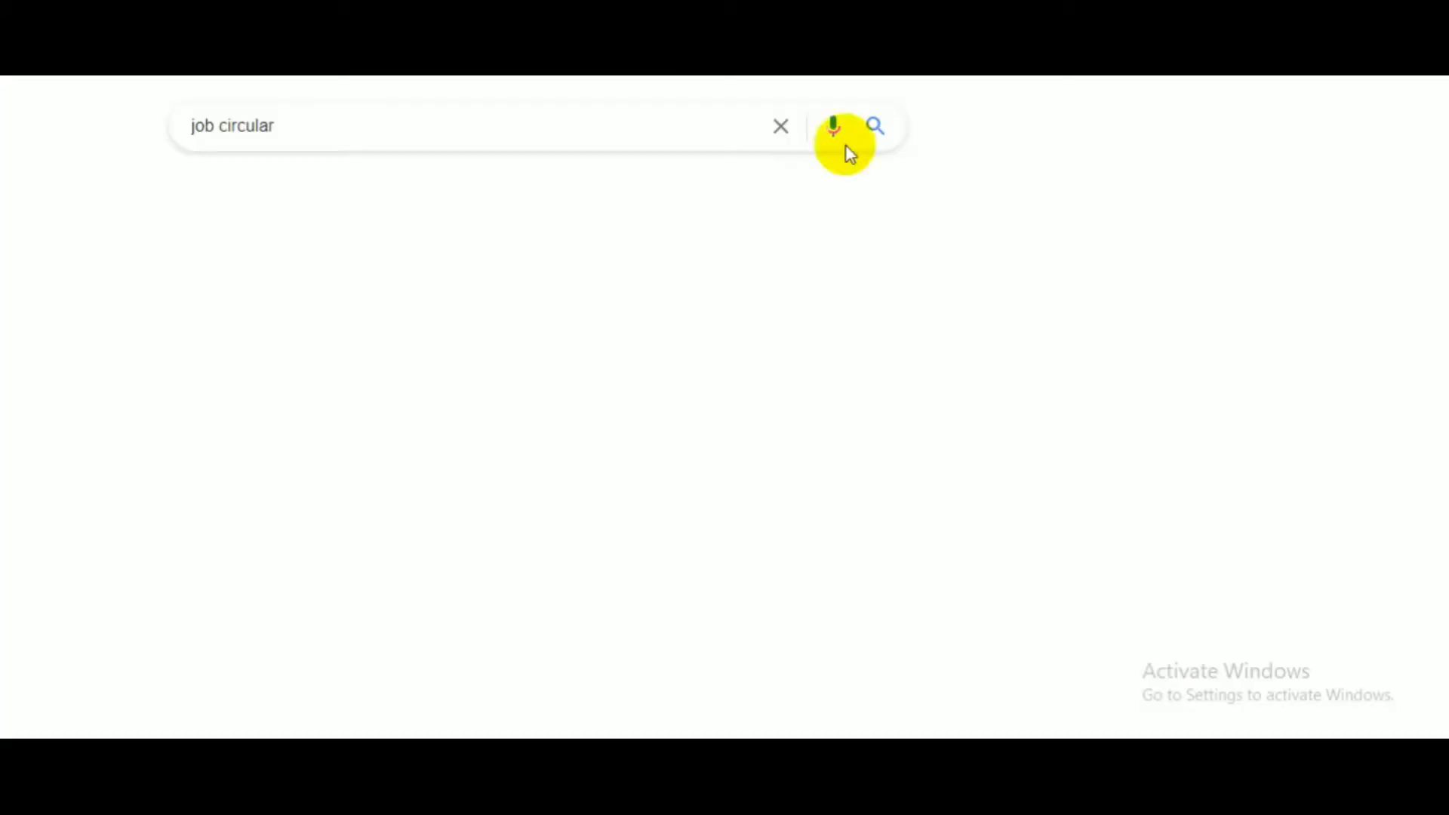
click(319, 198)
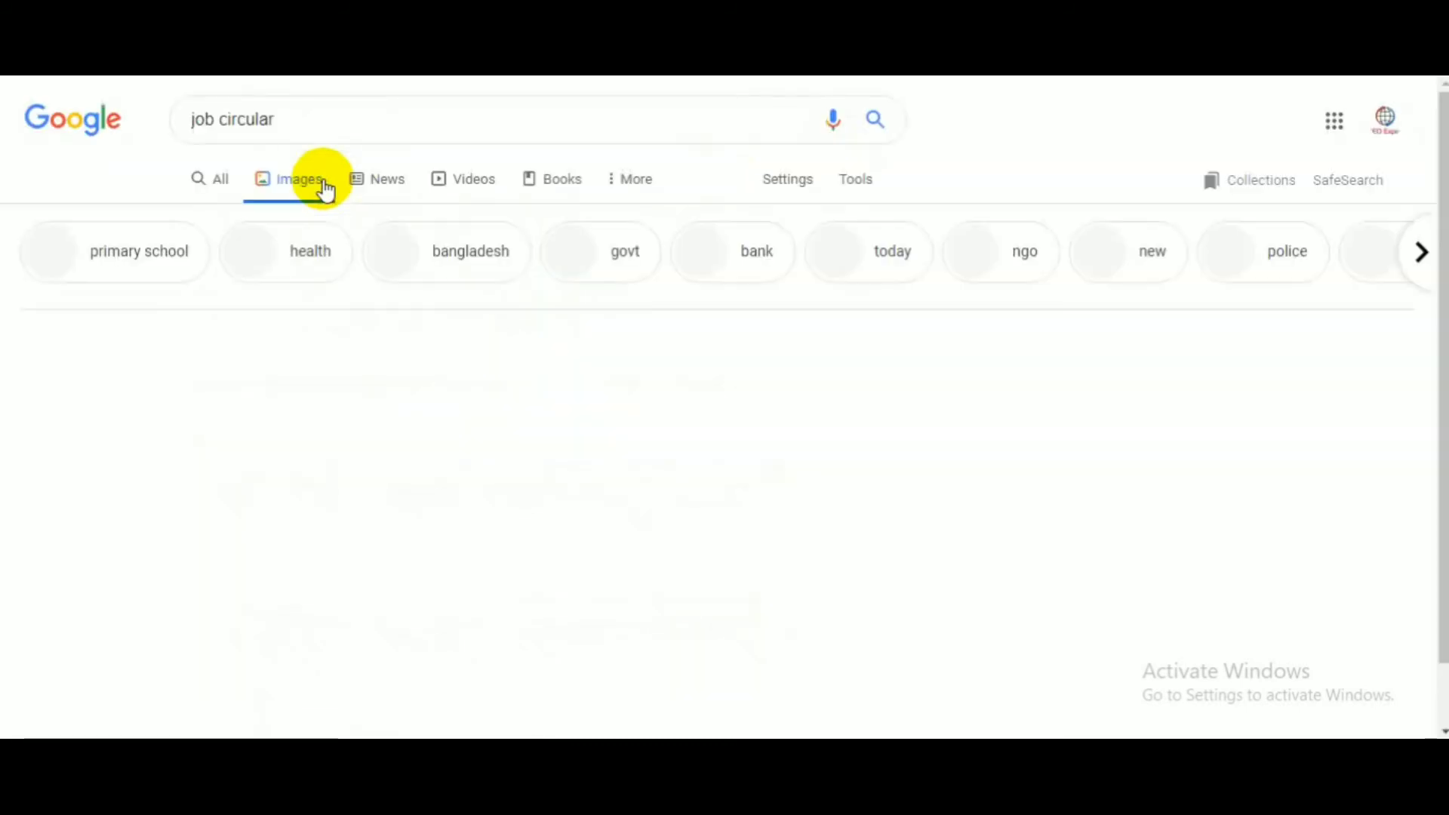
- Save the bdteletalk.com "Today Govt Job Circular 2021" image from the results to the Desktop as images.jpg
scroll(646, 459, down, 10)
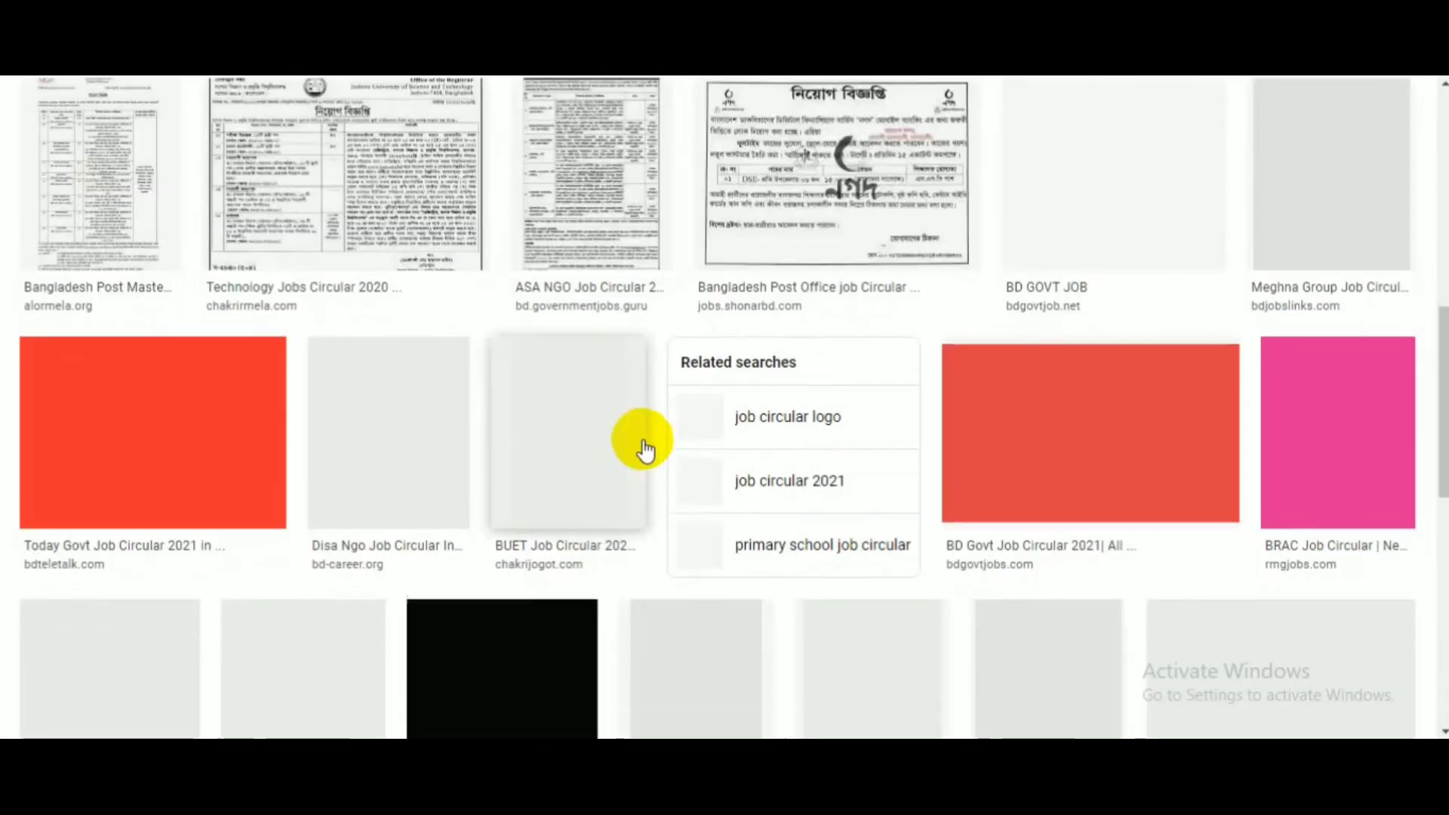
scroll(669, 434, down, 5)
scroll(518, 469, up, 4)
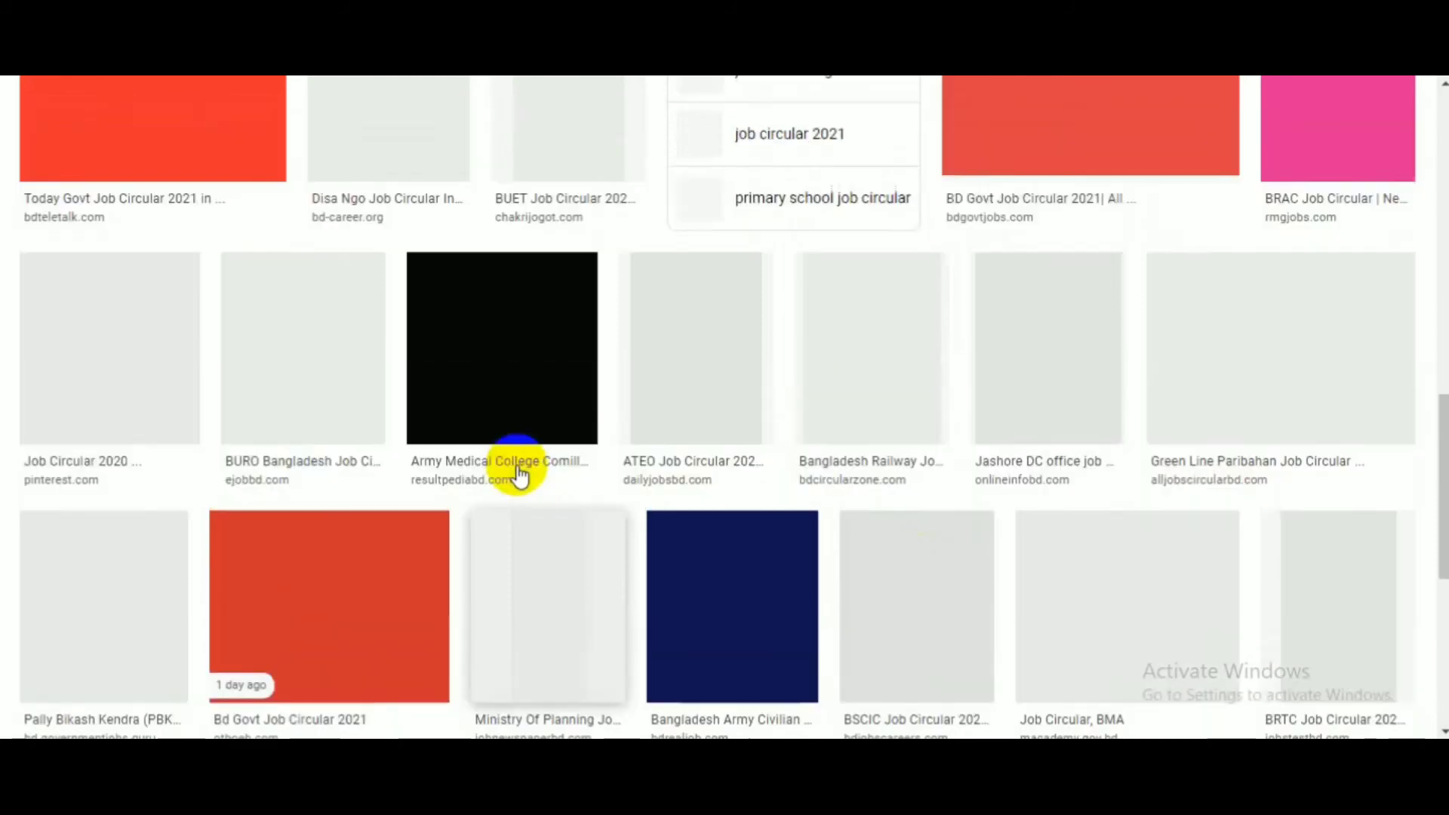
scroll(664, 388, down, 10)
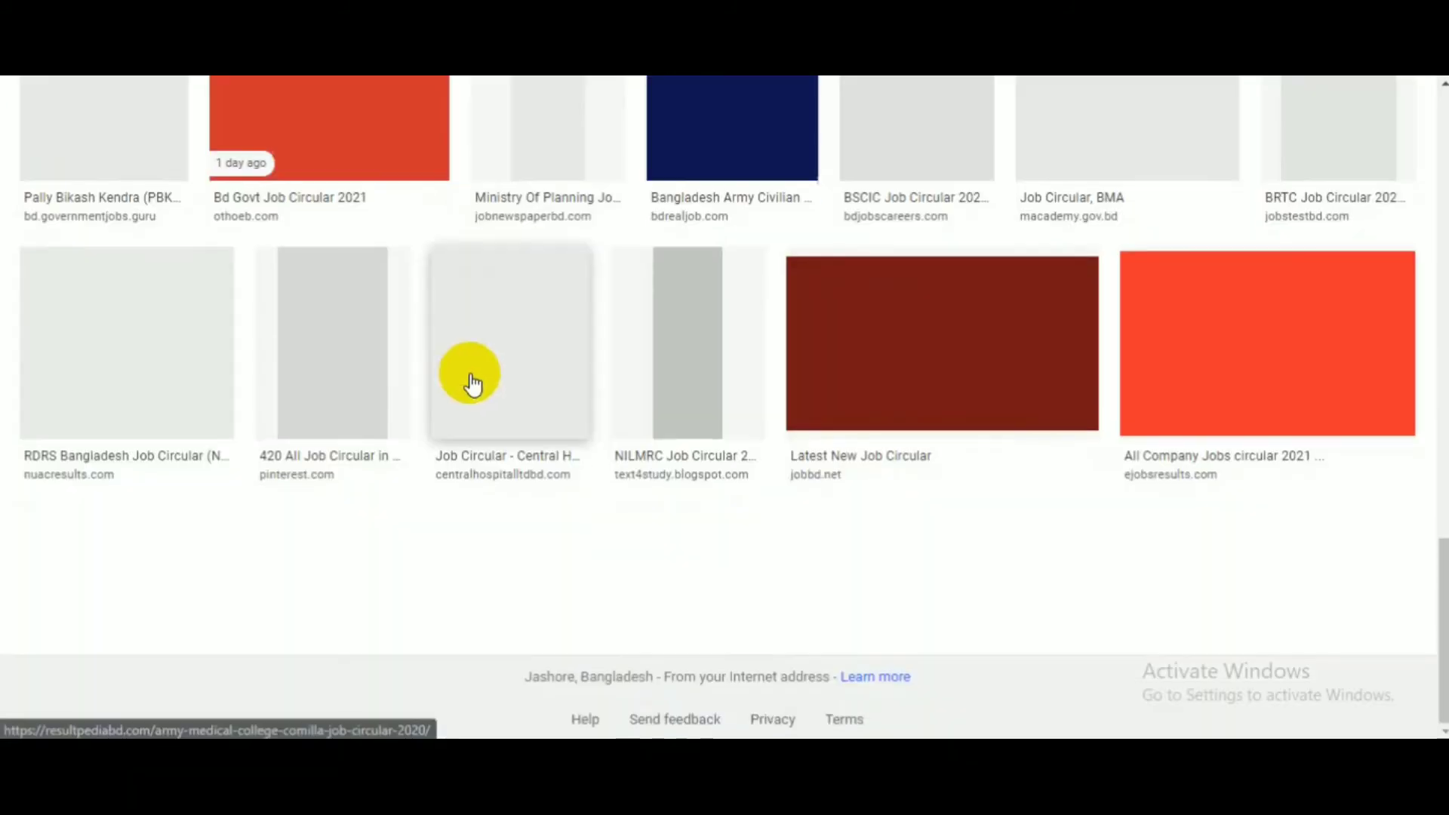
scroll(528, 389, up, 15)
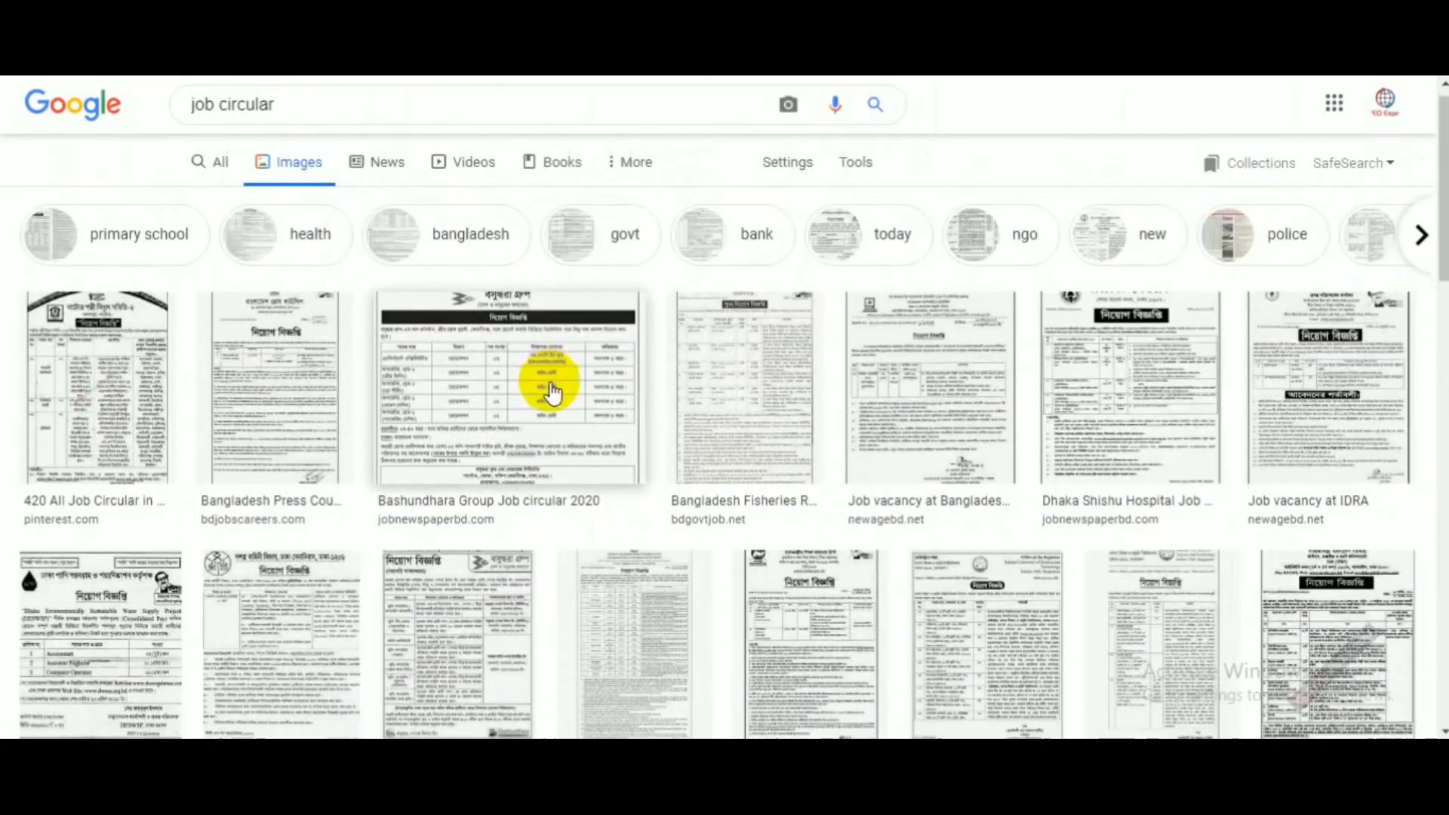
scroll(558, 393, down, 3)
scroll(595, 417, down, 5)
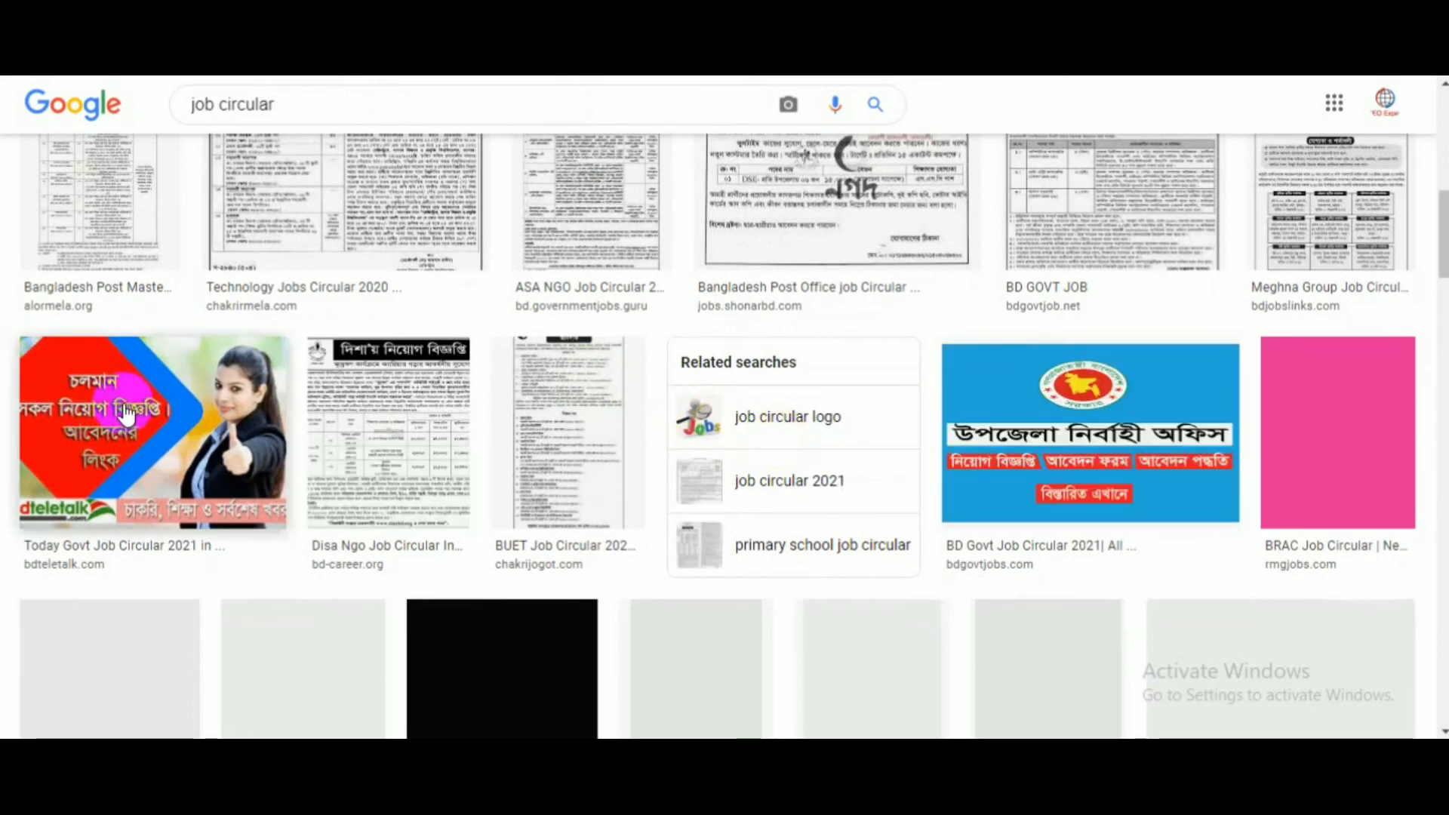
right_click(123, 400)
click(200, 278)
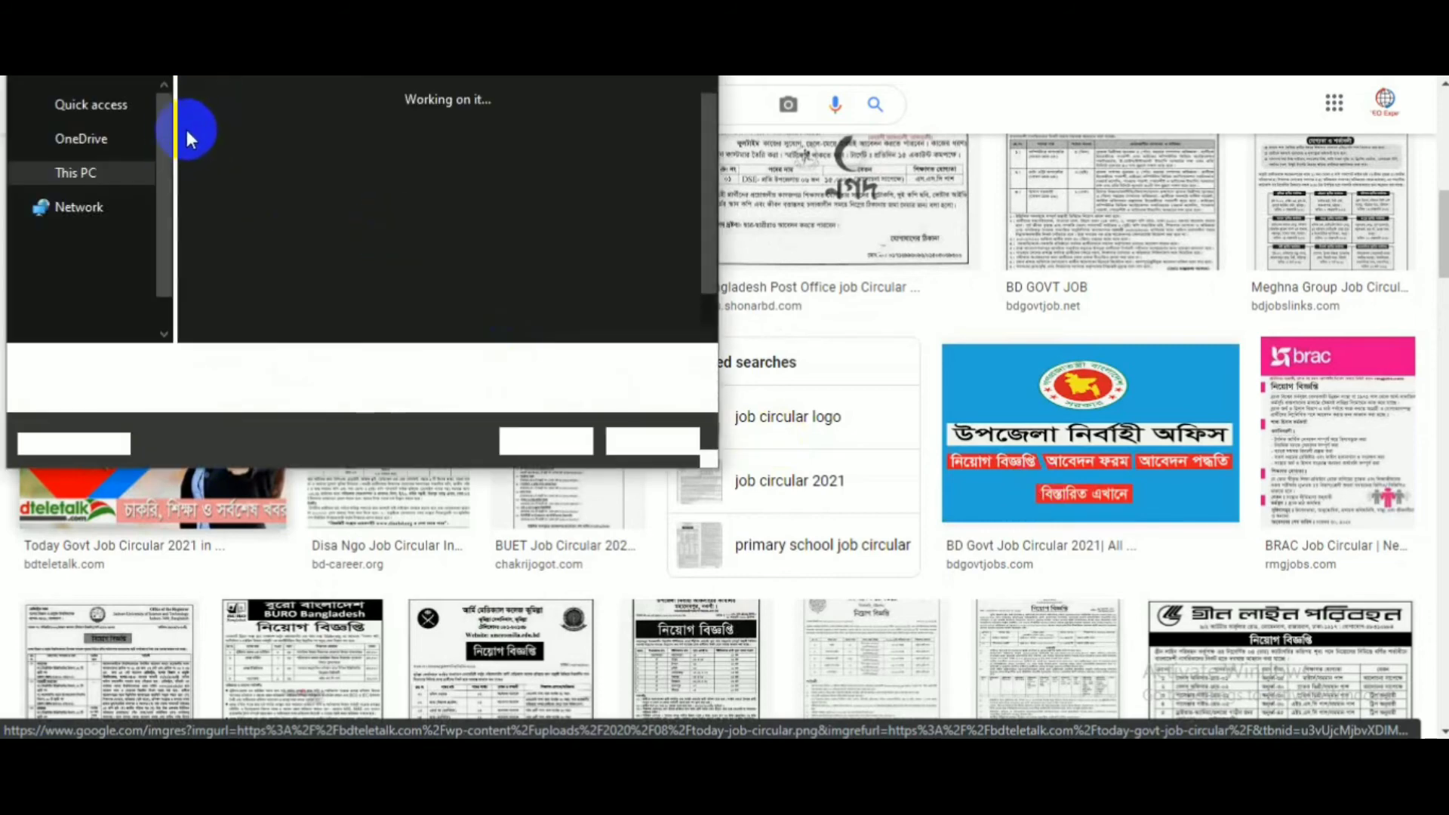
click(546, 441)
- Save the bdgovtjobs.com "BD Govt Job Circular 2021" image to the Desktop as a PNG named images
right_click(995, 400)
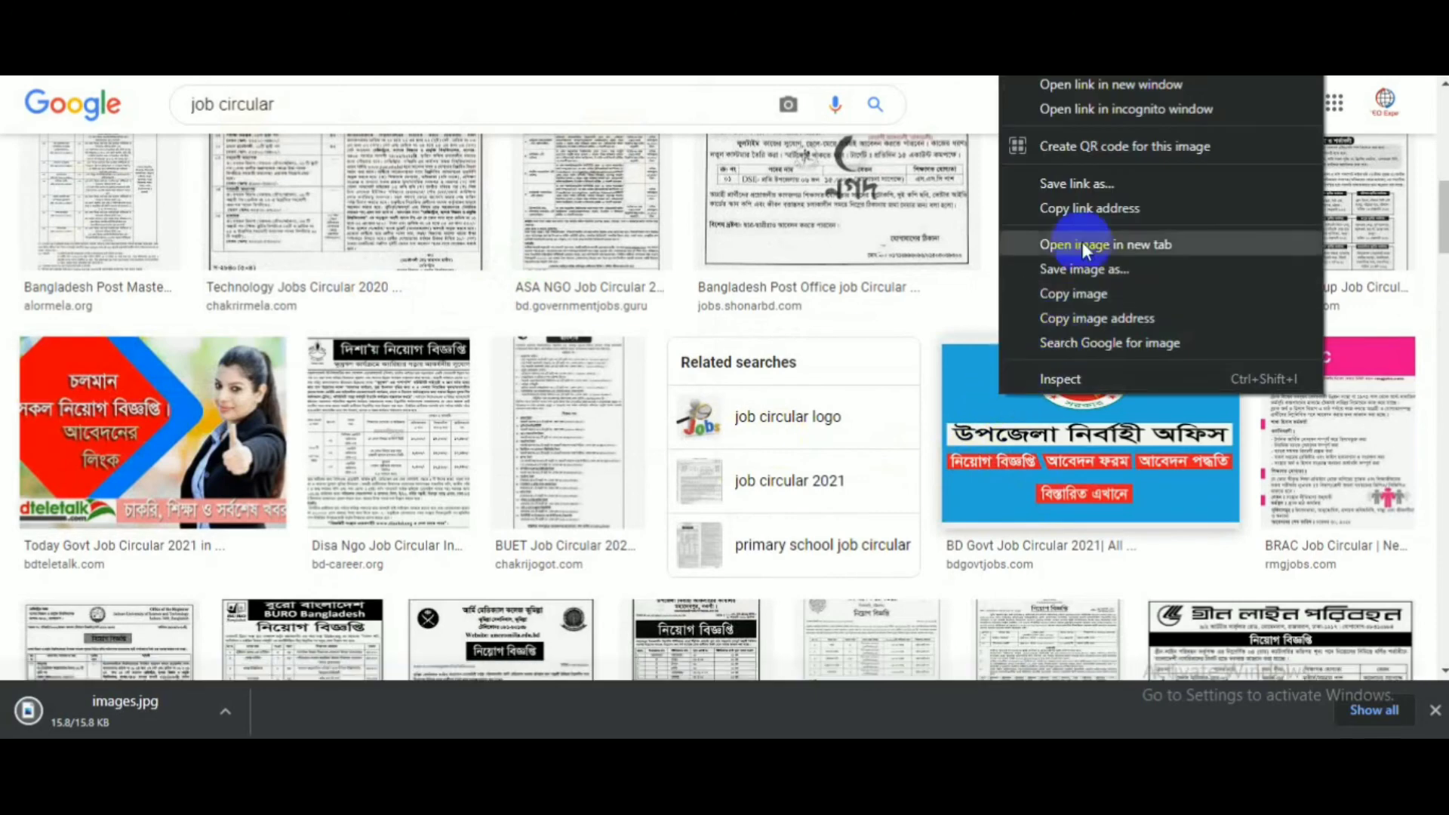
click(766, 227)
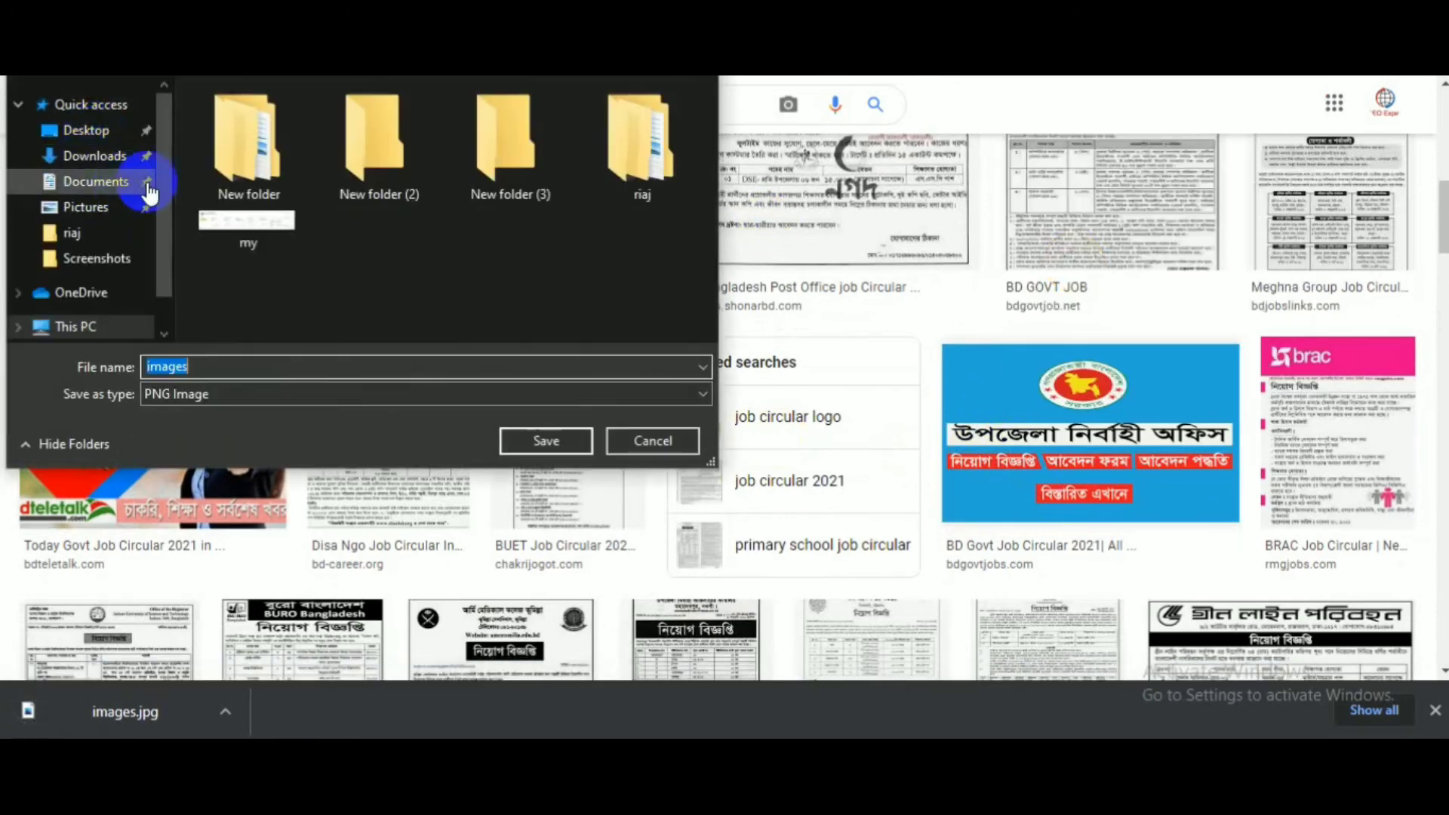
click(90, 130)
click(545, 442)
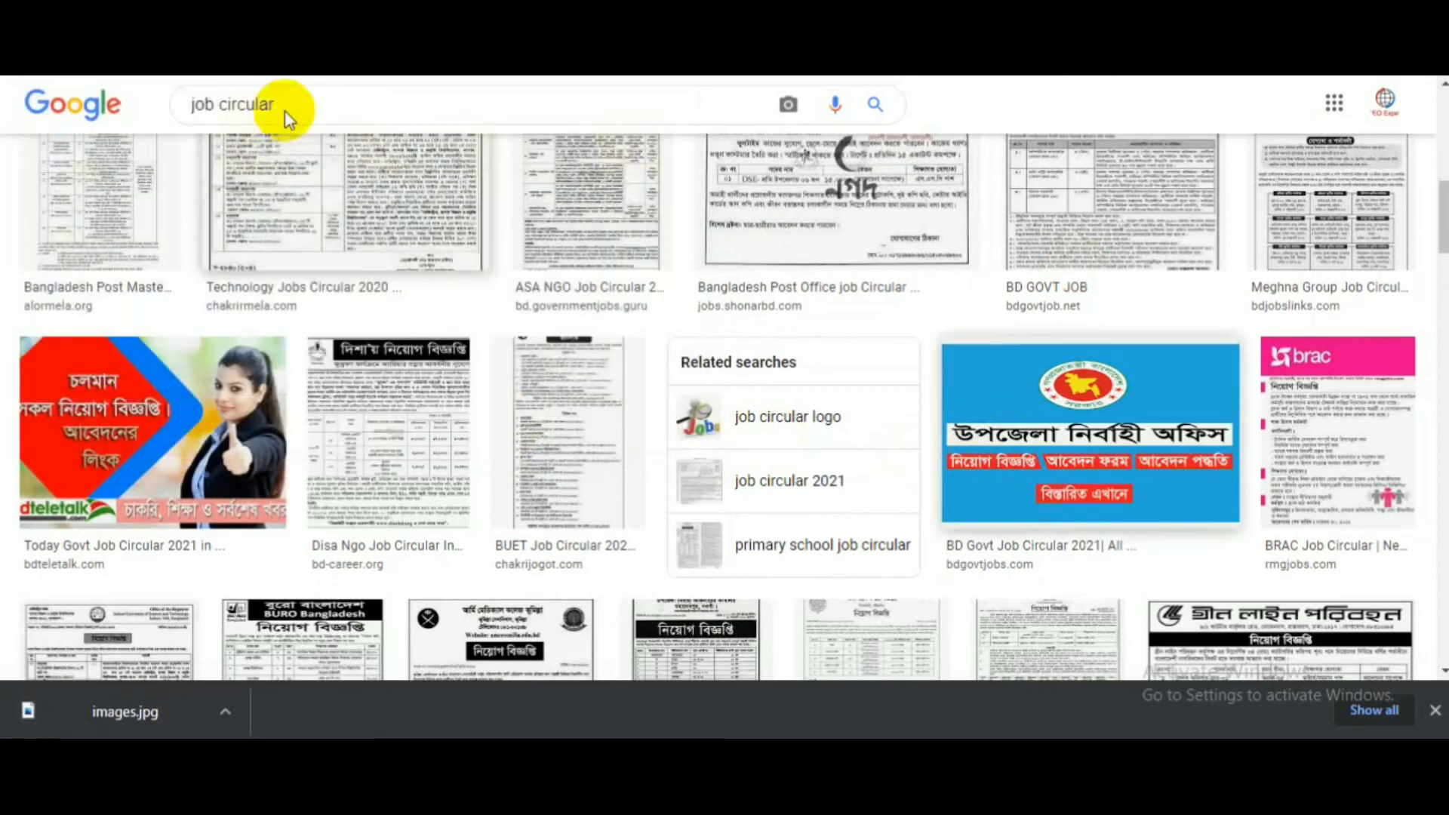
- Return to the WordPress post, upload images.jpg from the Desktop and set it as the featured image
click(317, 13)
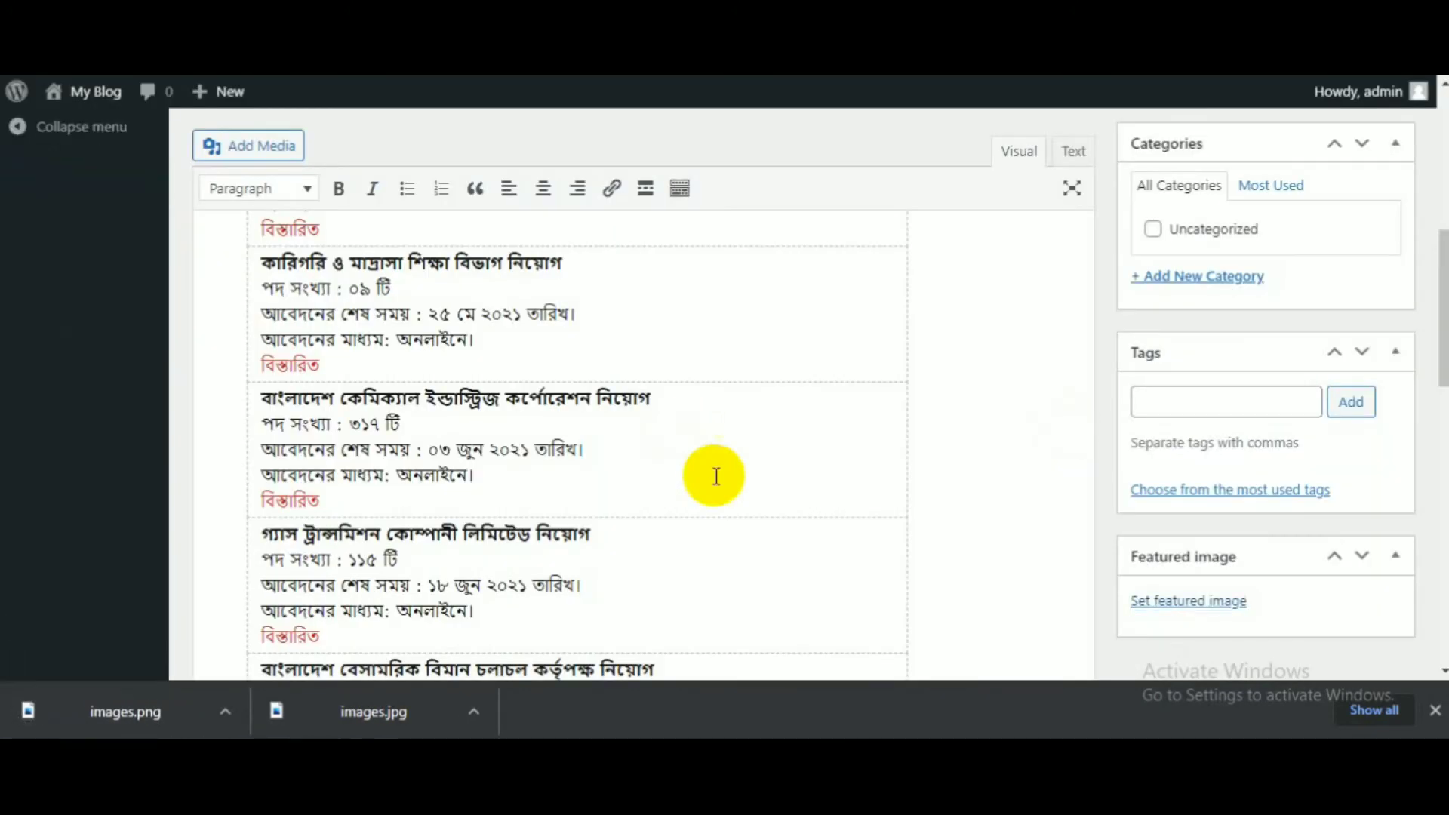
click(1178, 600)
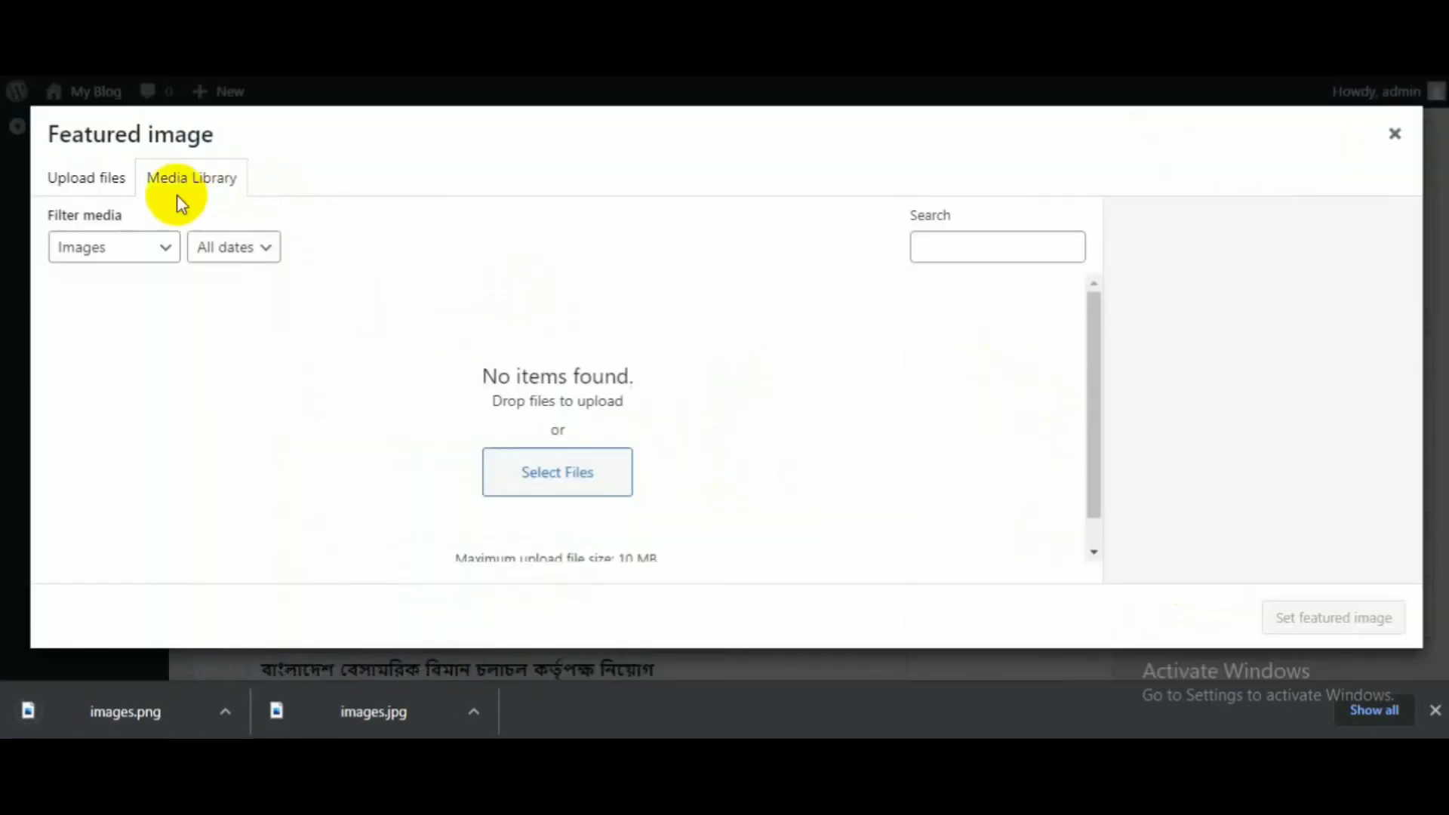
click(70, 181)
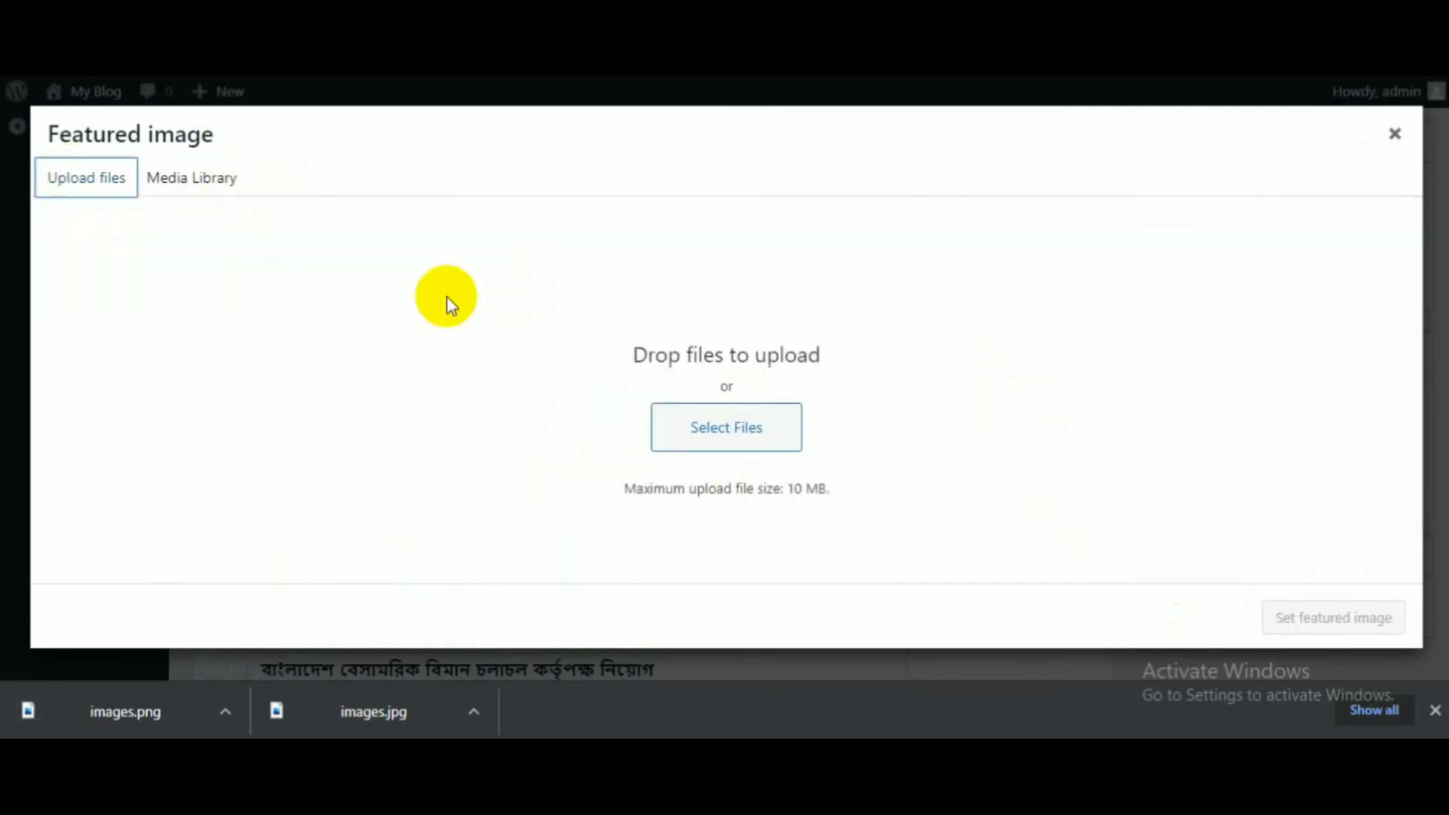
click(715, 435)
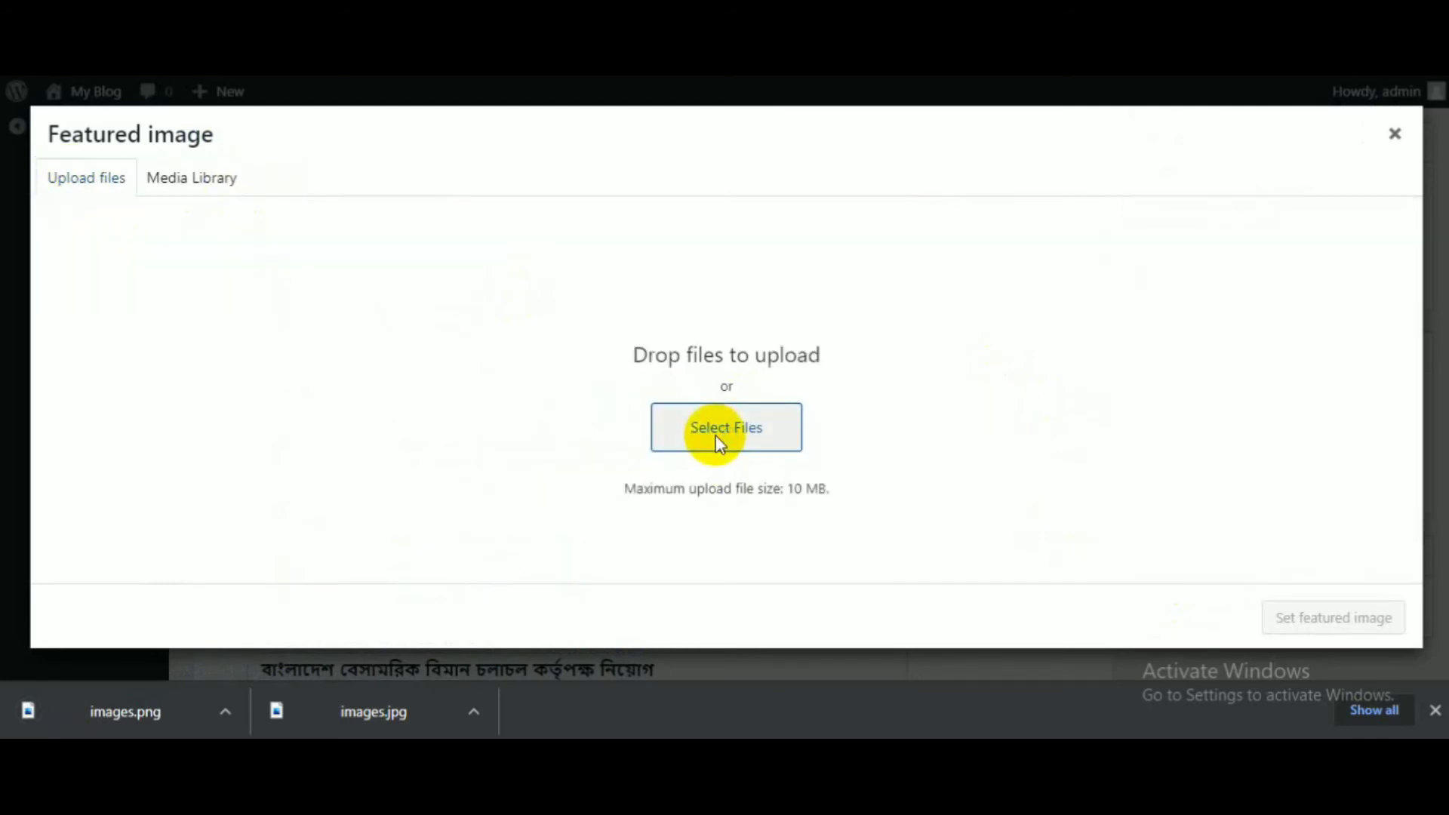
click(89, 96)
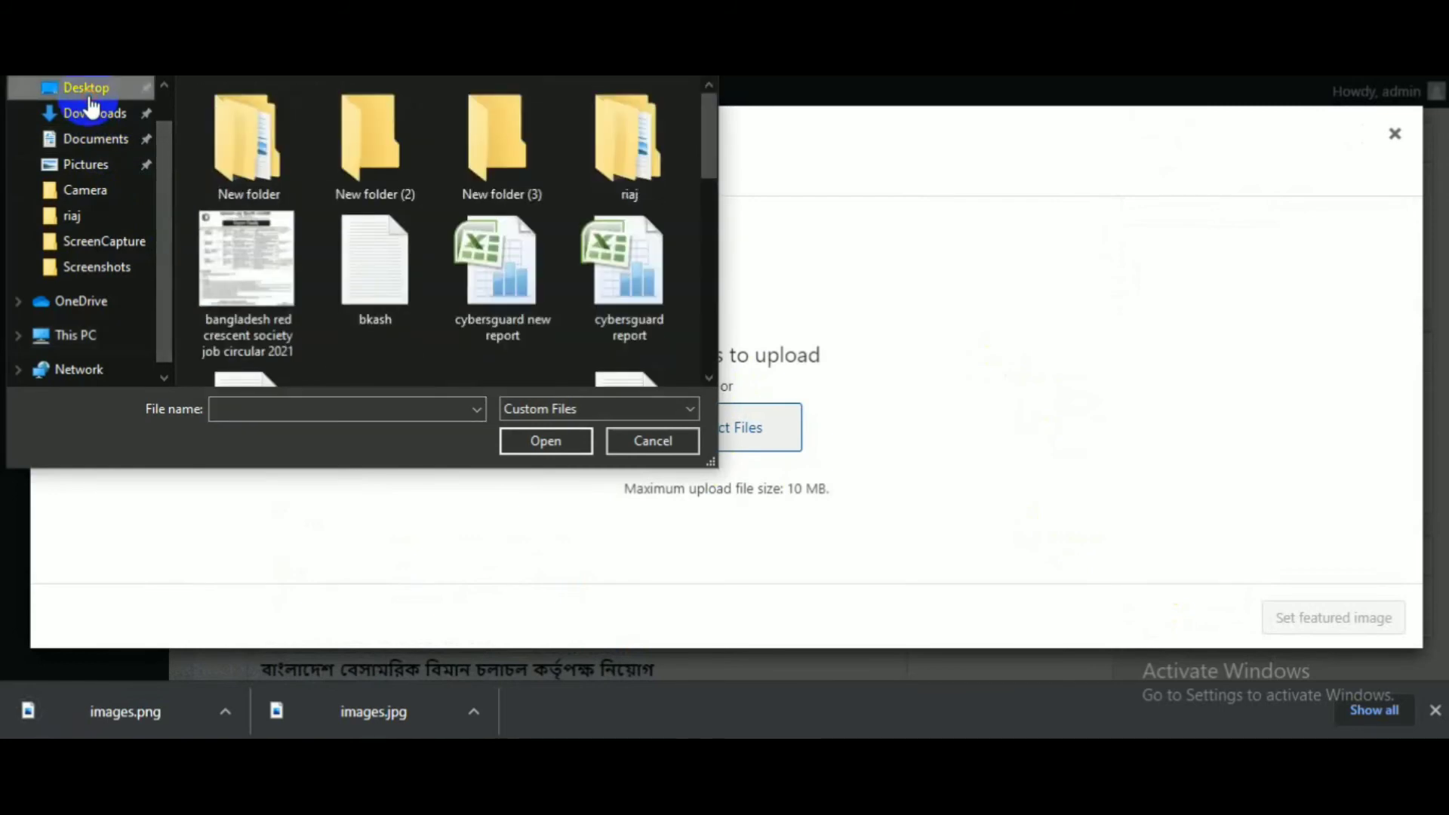
scroll(453, 242, down, 5)
click(473, 264)
scroll(467, 309, up, 6)
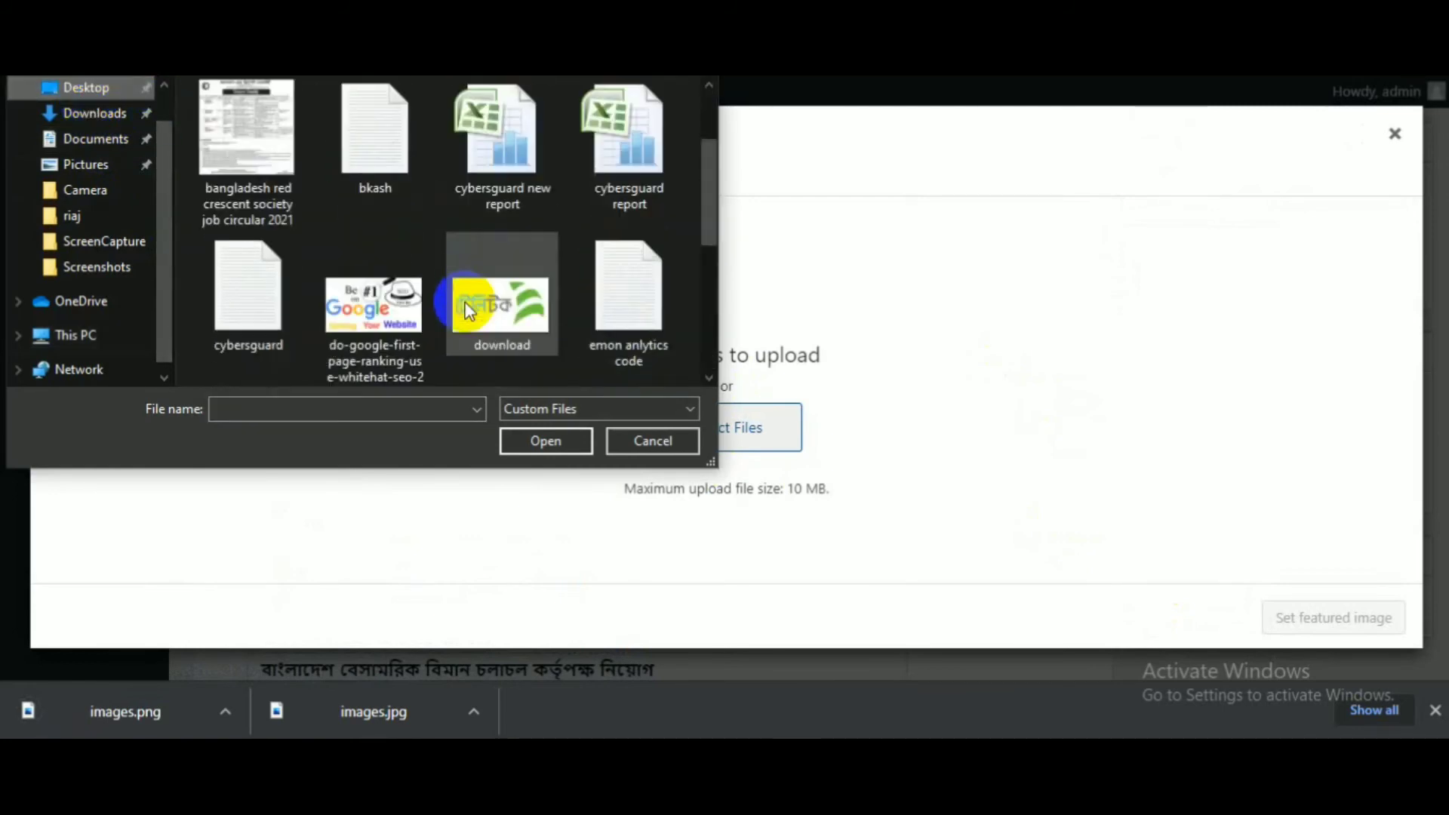
scroll(317, 278, down, 3)
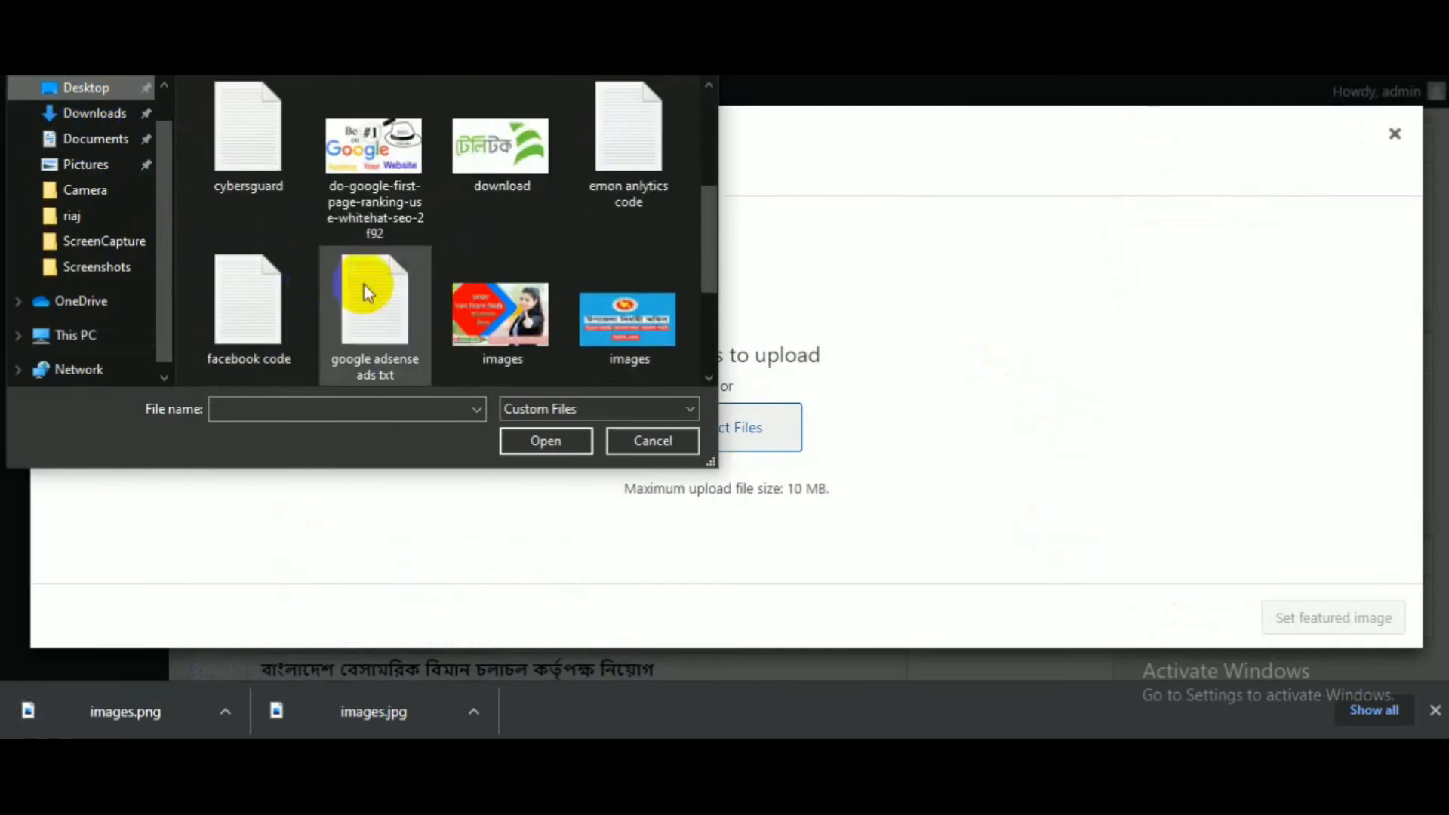
click(487, 305)
click(572, 439)
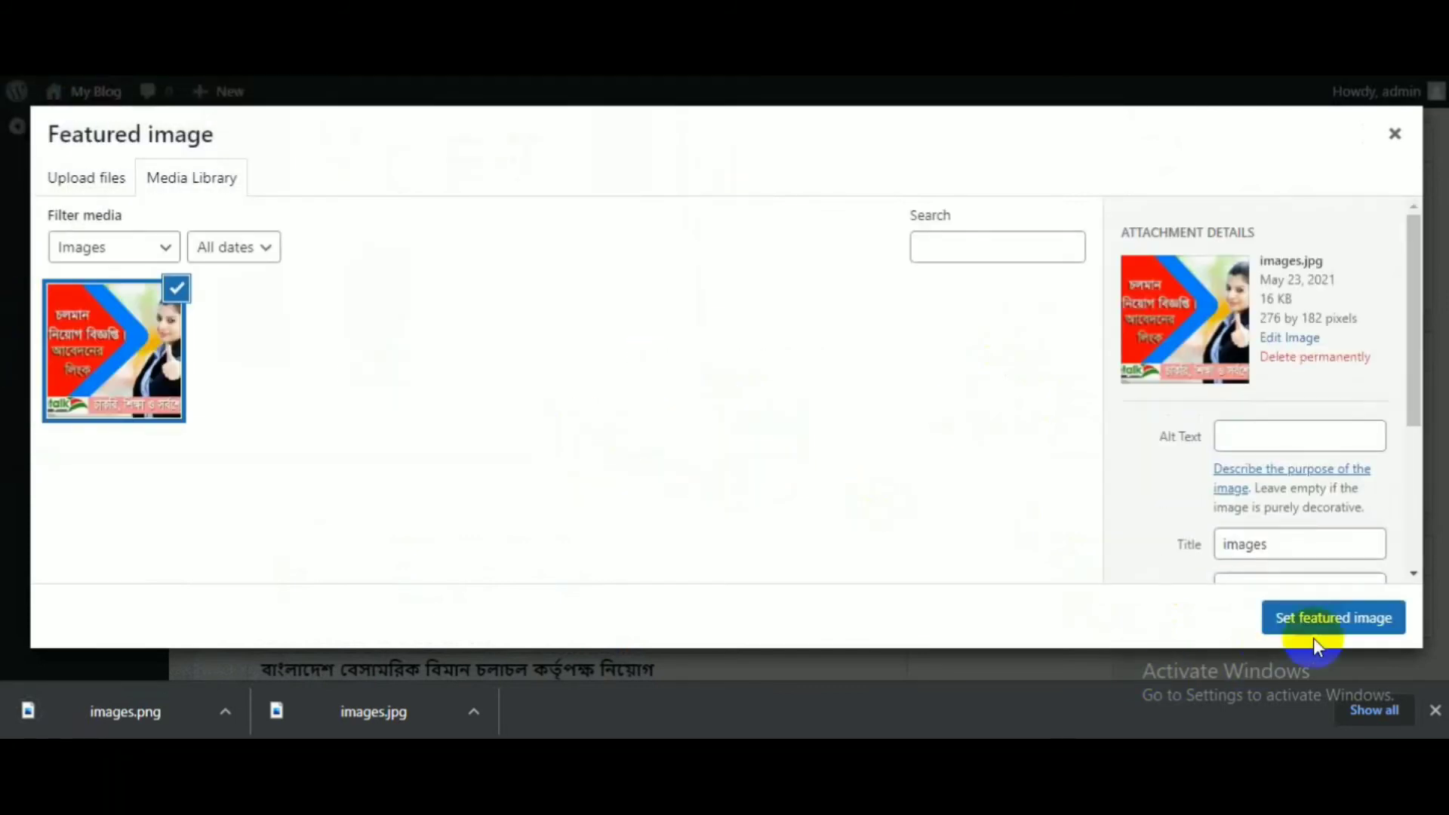
click(1330, 628)
scroll(1102, 469, down, 3)
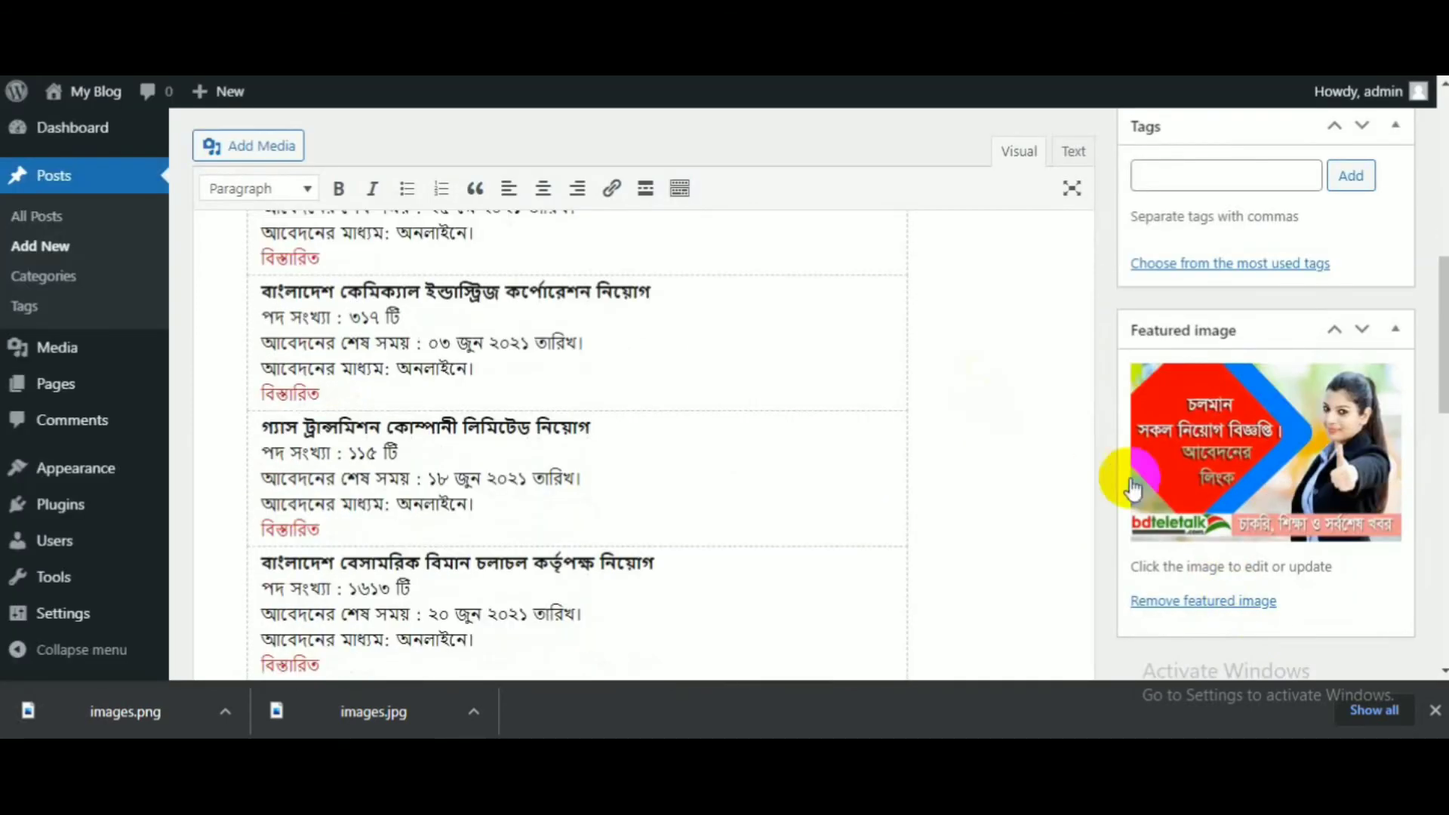
- Add a new category named "govt job" to the post
scroll(1267, 294, up, 3)
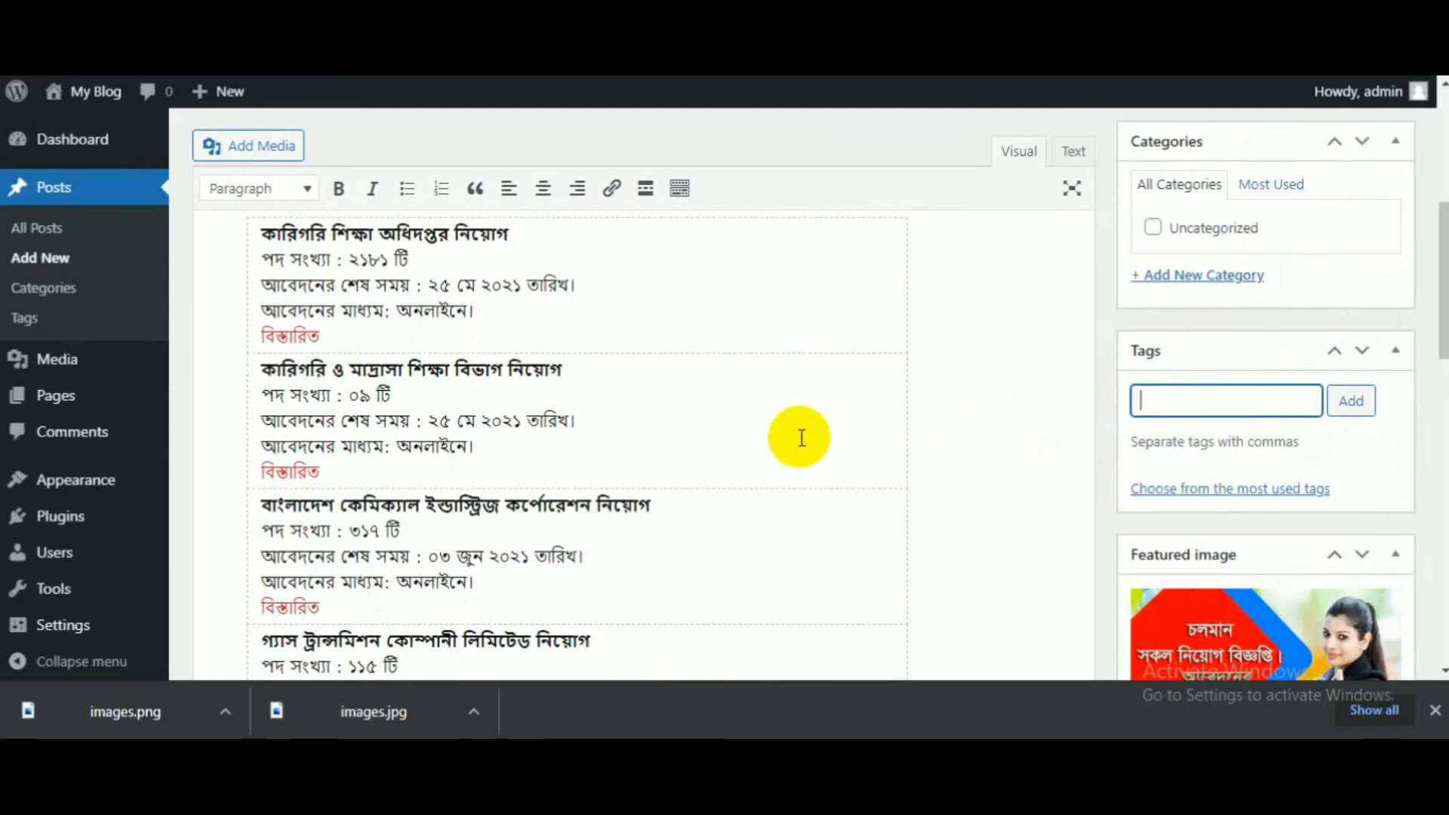
scroll(800, 436, up, 5)
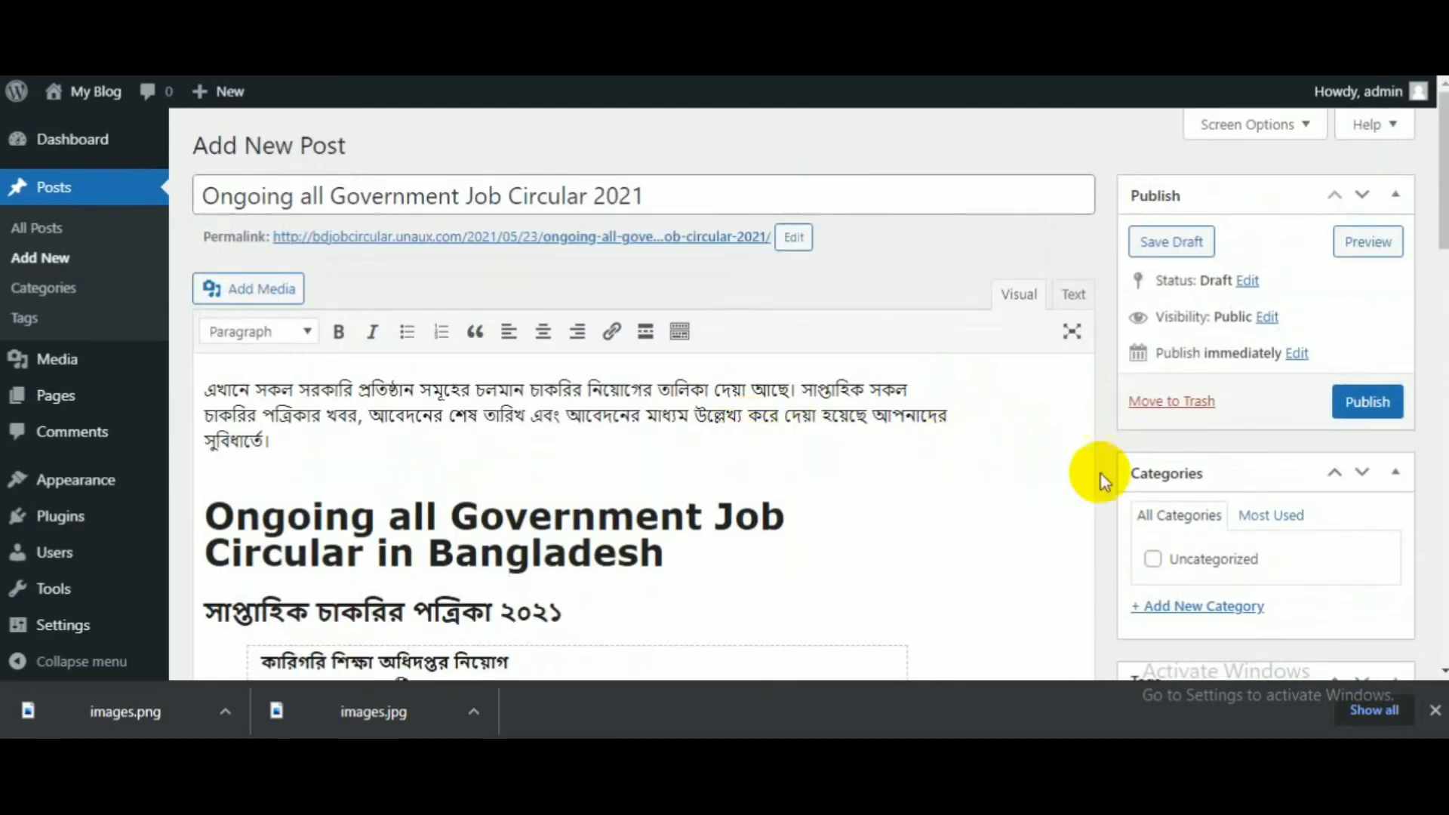
scroll(1124, 464, down, 3)
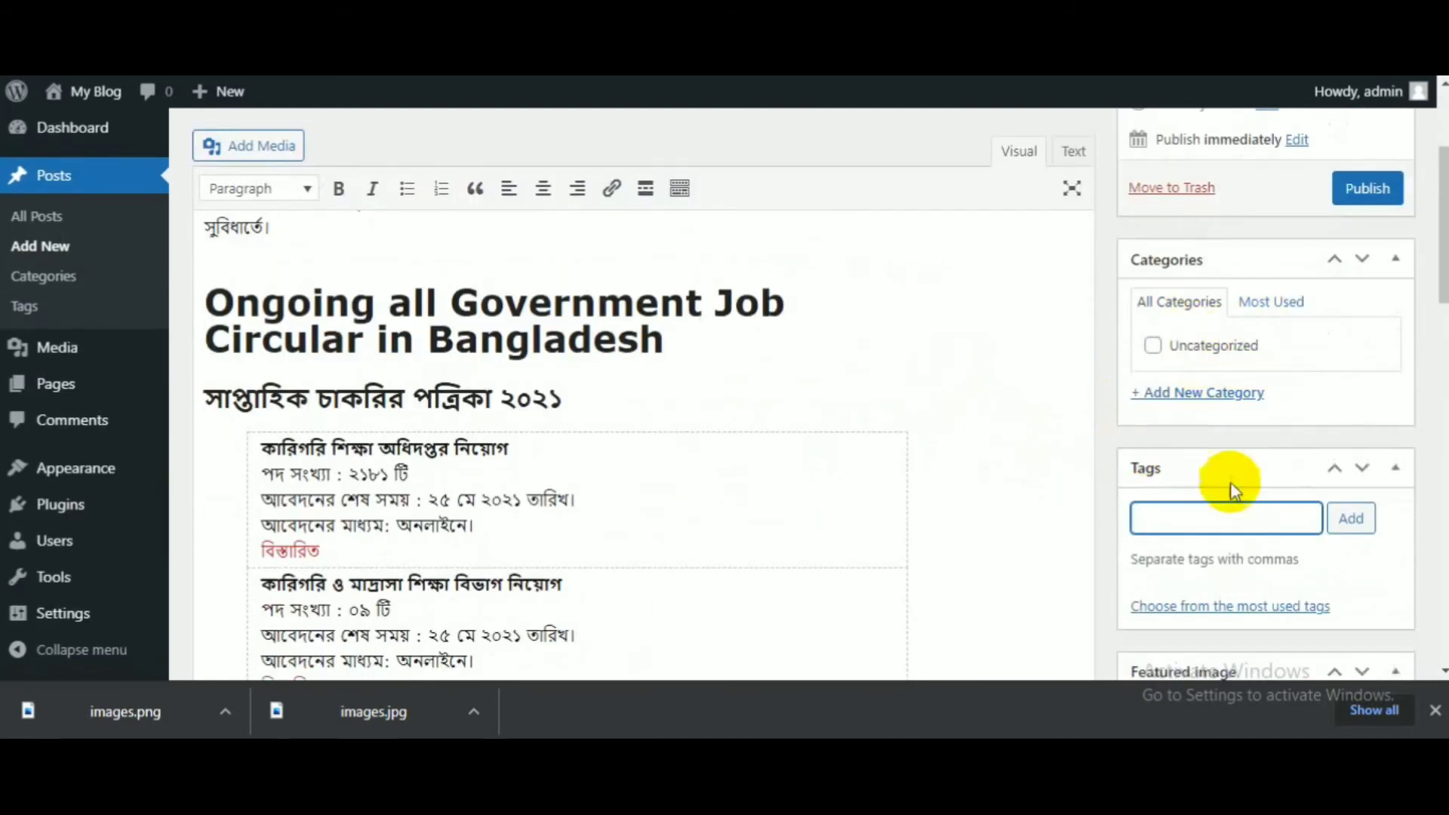
click(1203, 393)
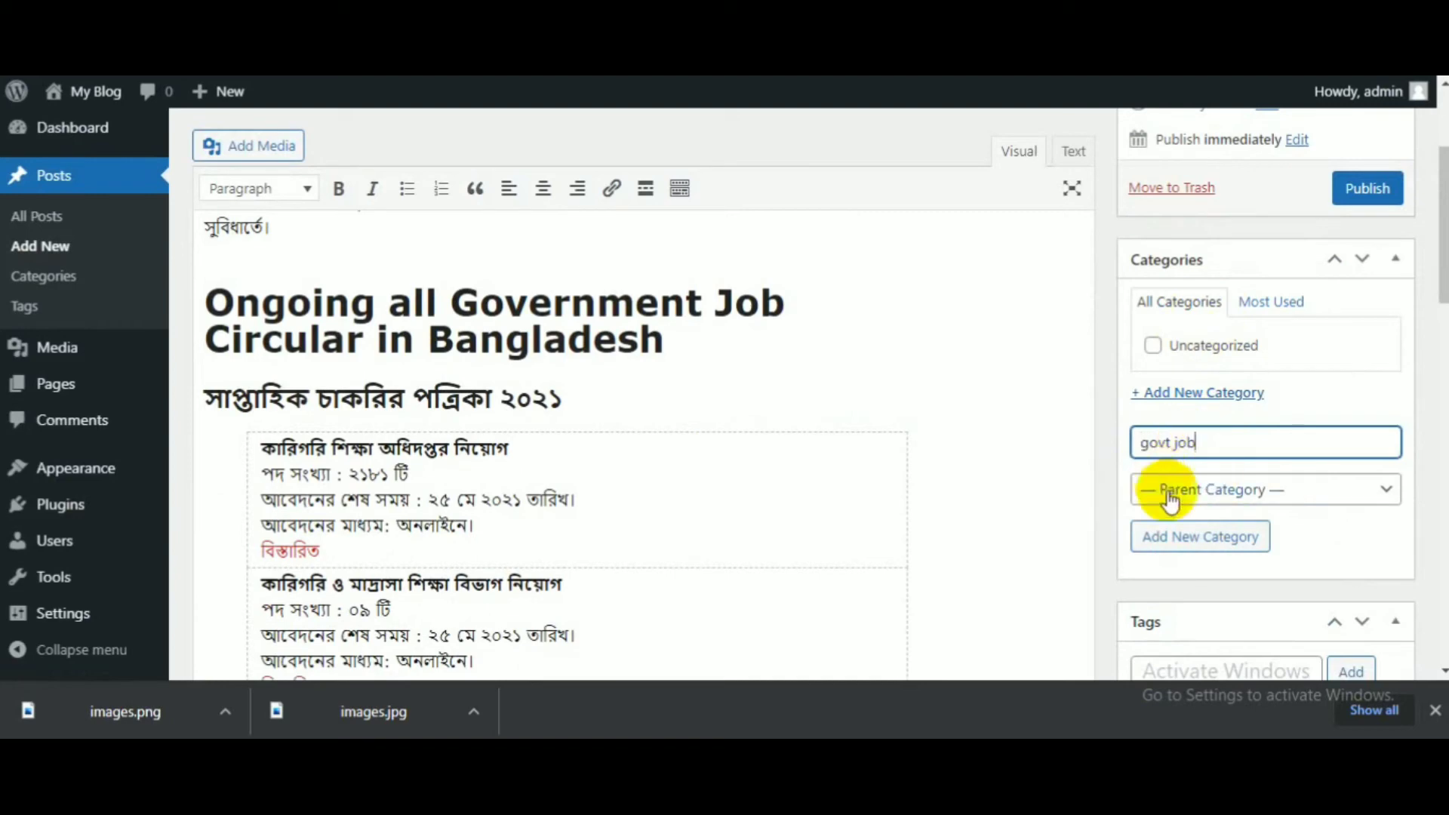
click(1166, 527)
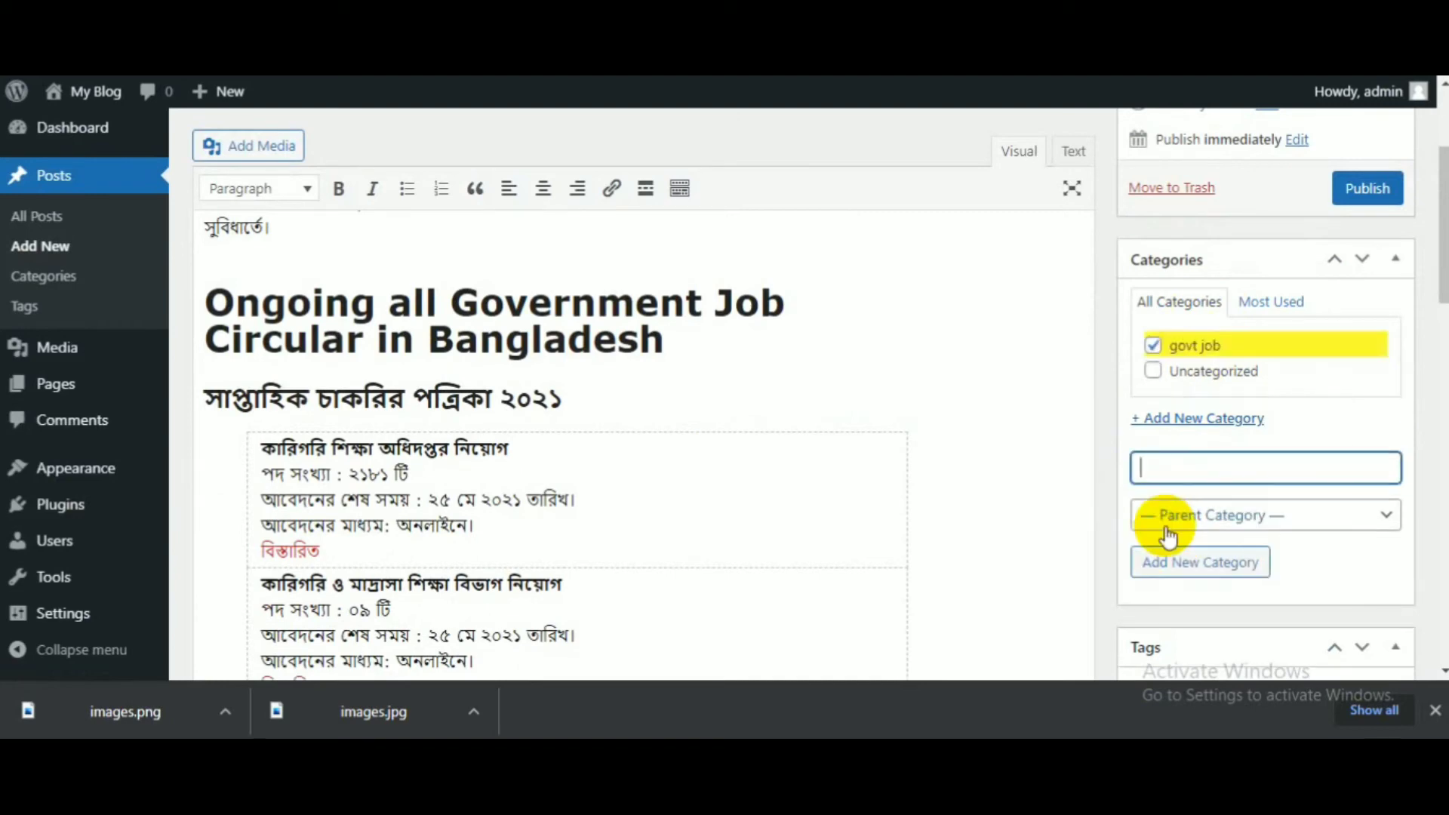
- Publish the "Ongoing all Government Job Circular 2021" post
scroll(950, 486, down, 4)
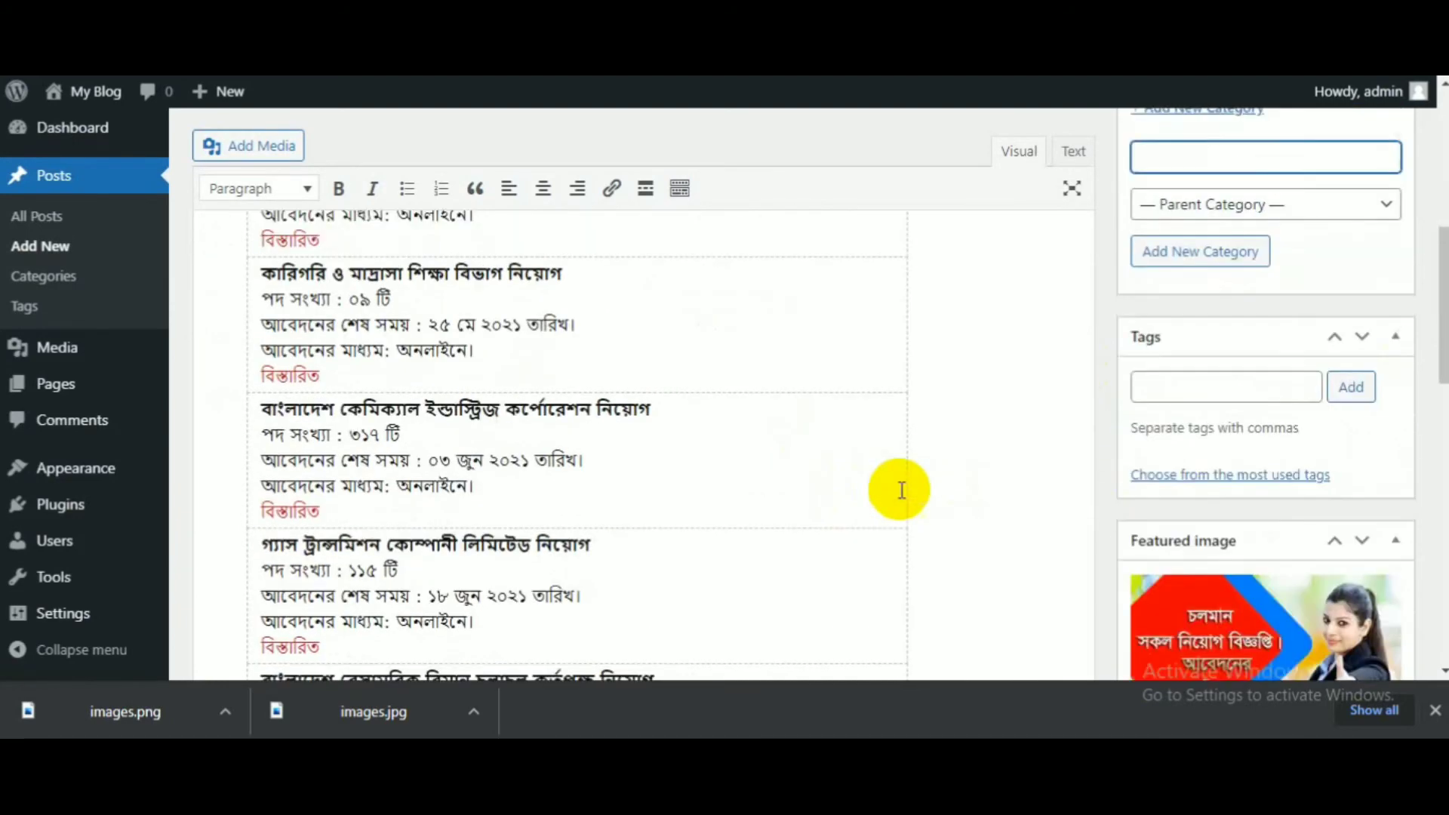
scroll(1338, 368, up, 7)
click(1389, 411)
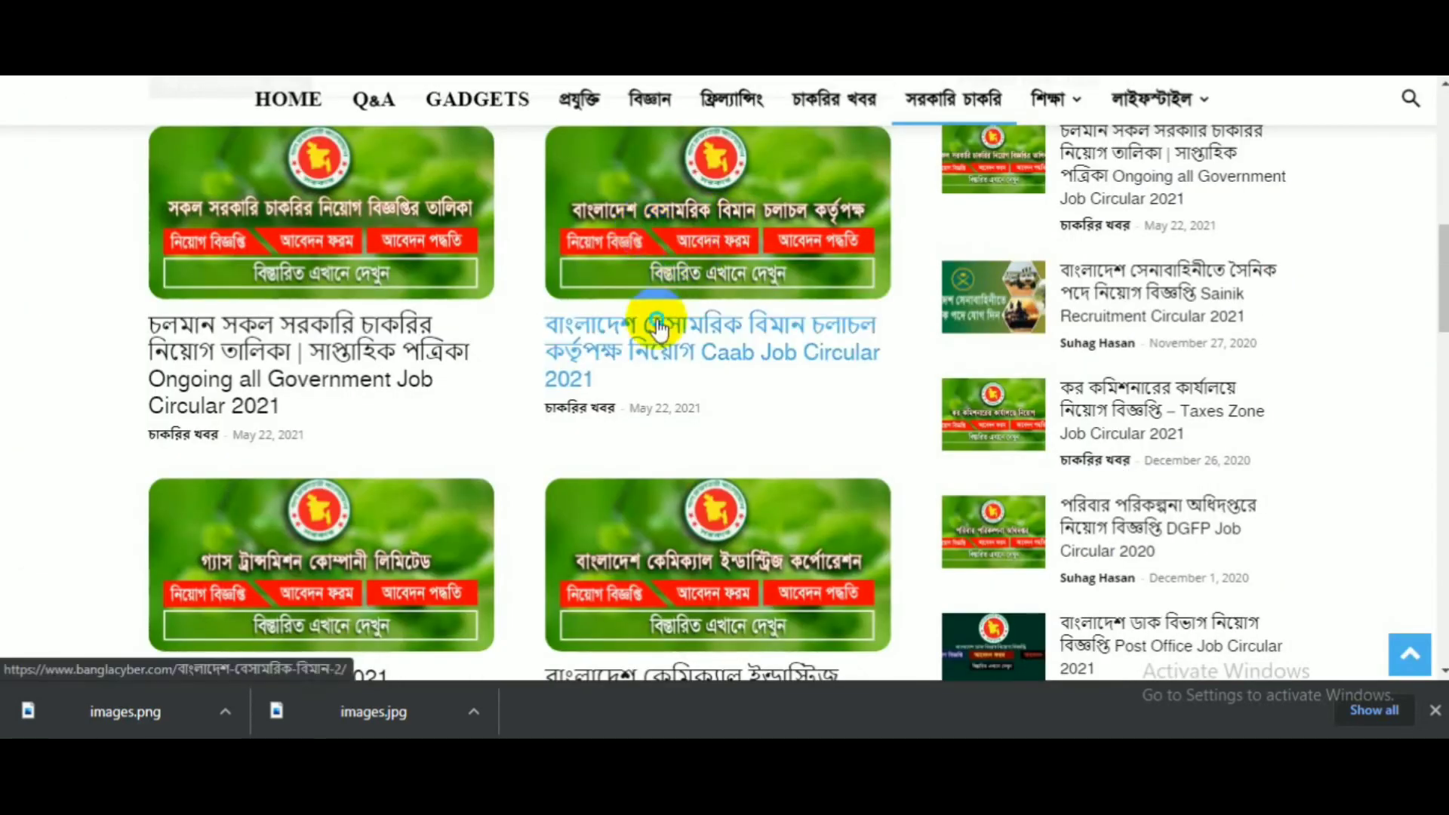
- Open the source site's Caab article in a new tab, copy "Caab Job Circular 2021" from its headline and return to the WordPress editor
right_click(655, 325)
click(700, 330)
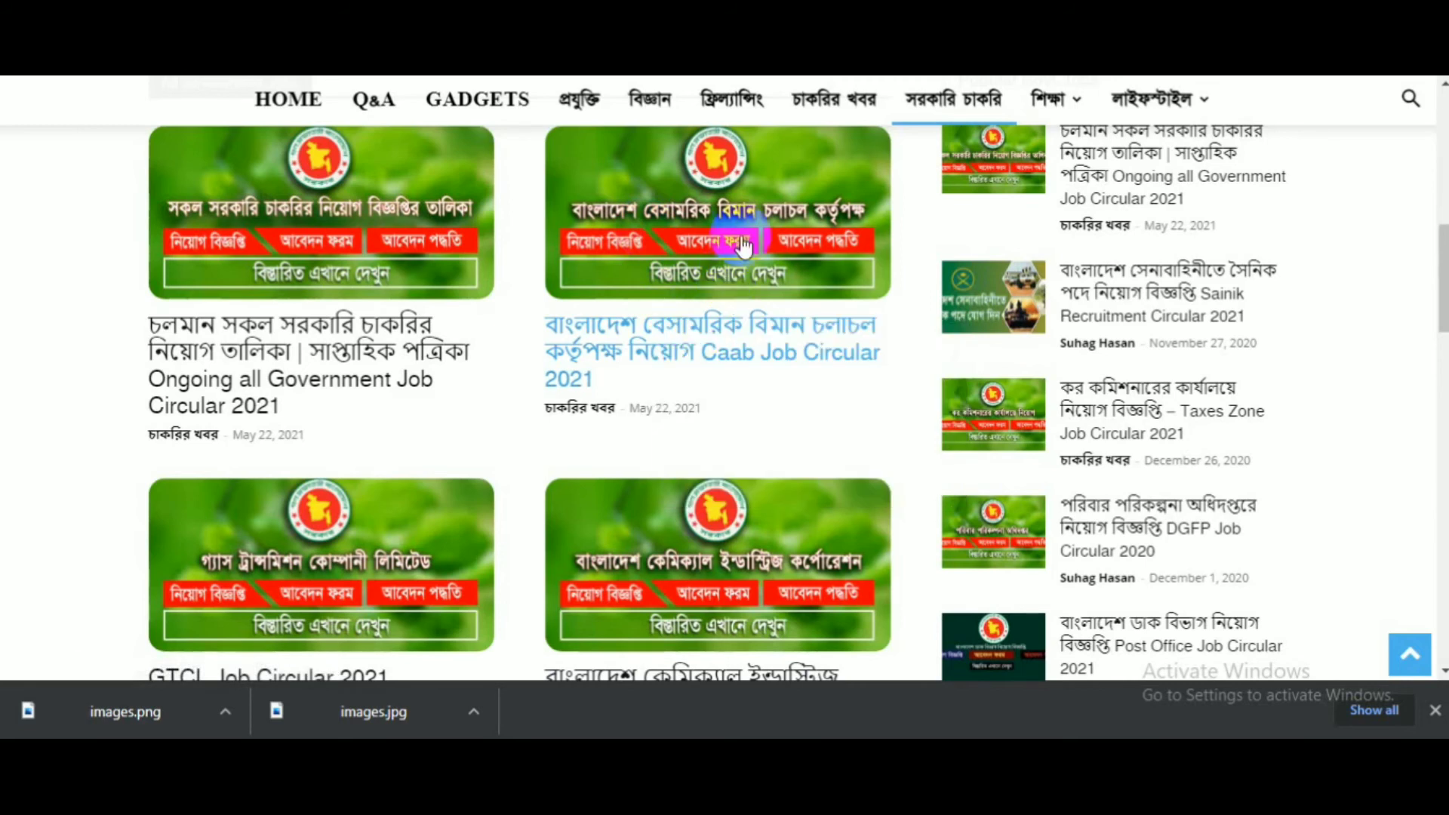
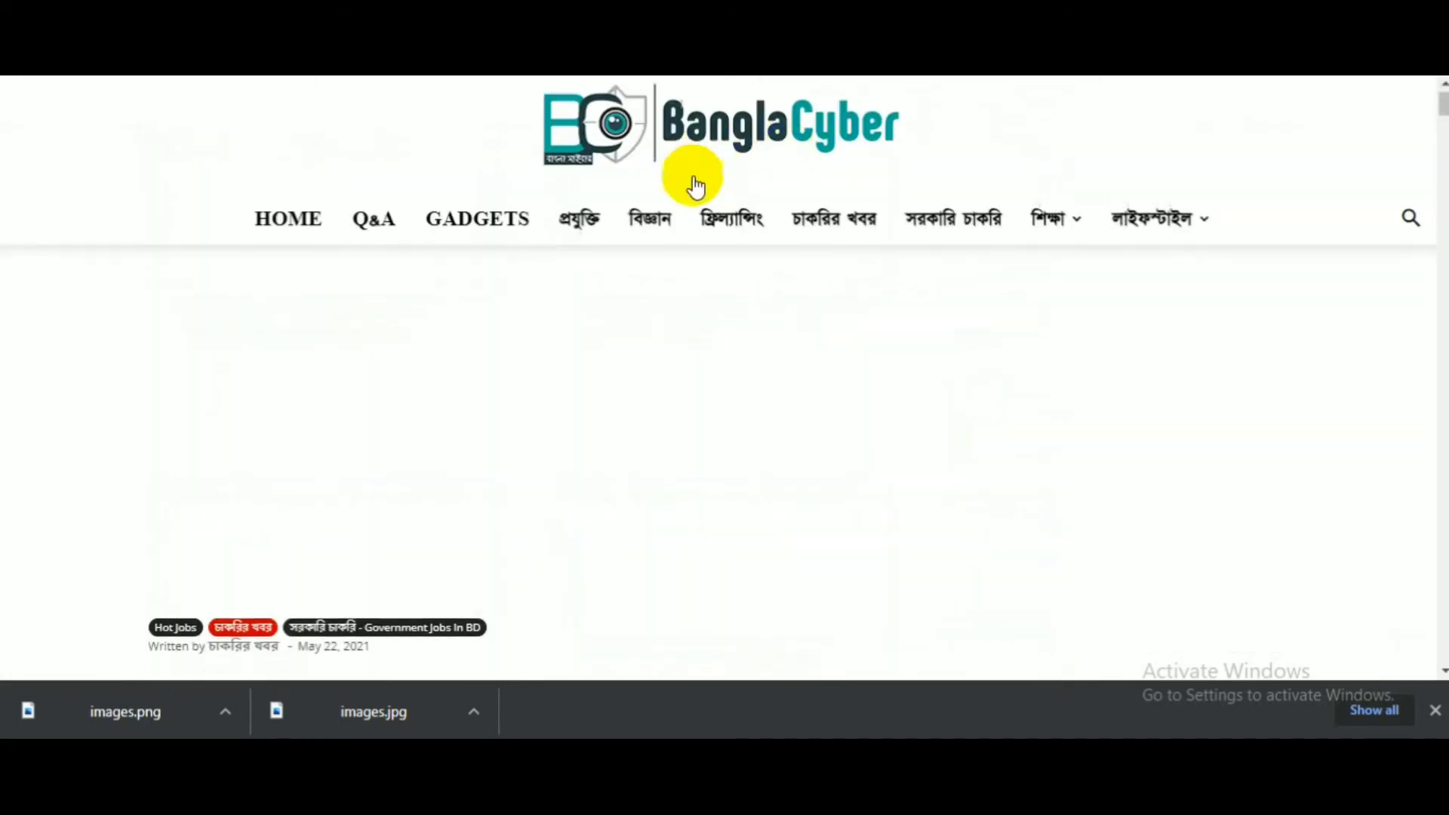
scroll(754, 227, down, 7)
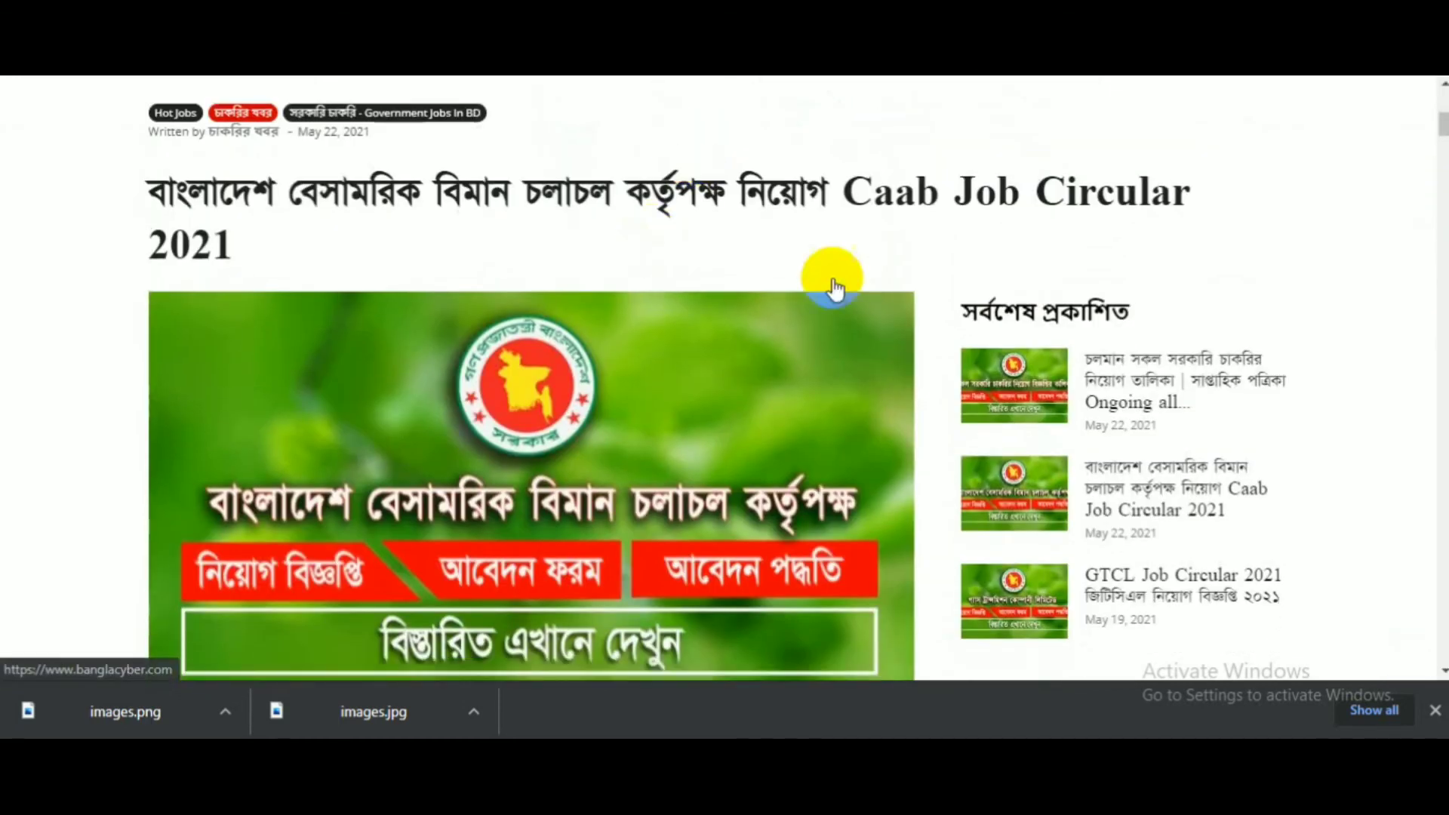
drag(844, 194, 868, 242)
right_click(896, 197)
click(917, 200)
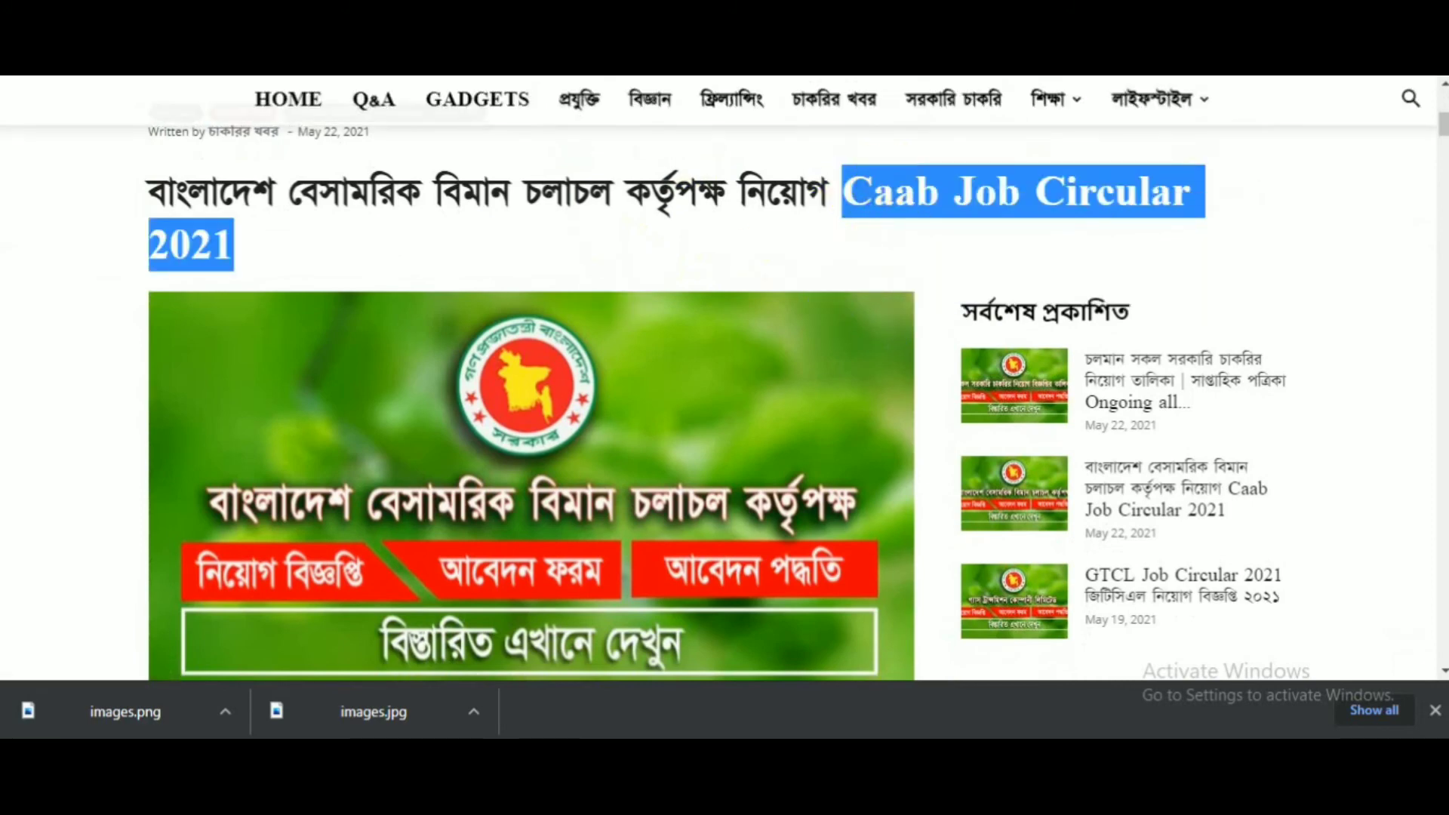
key(ctrl+Tab)
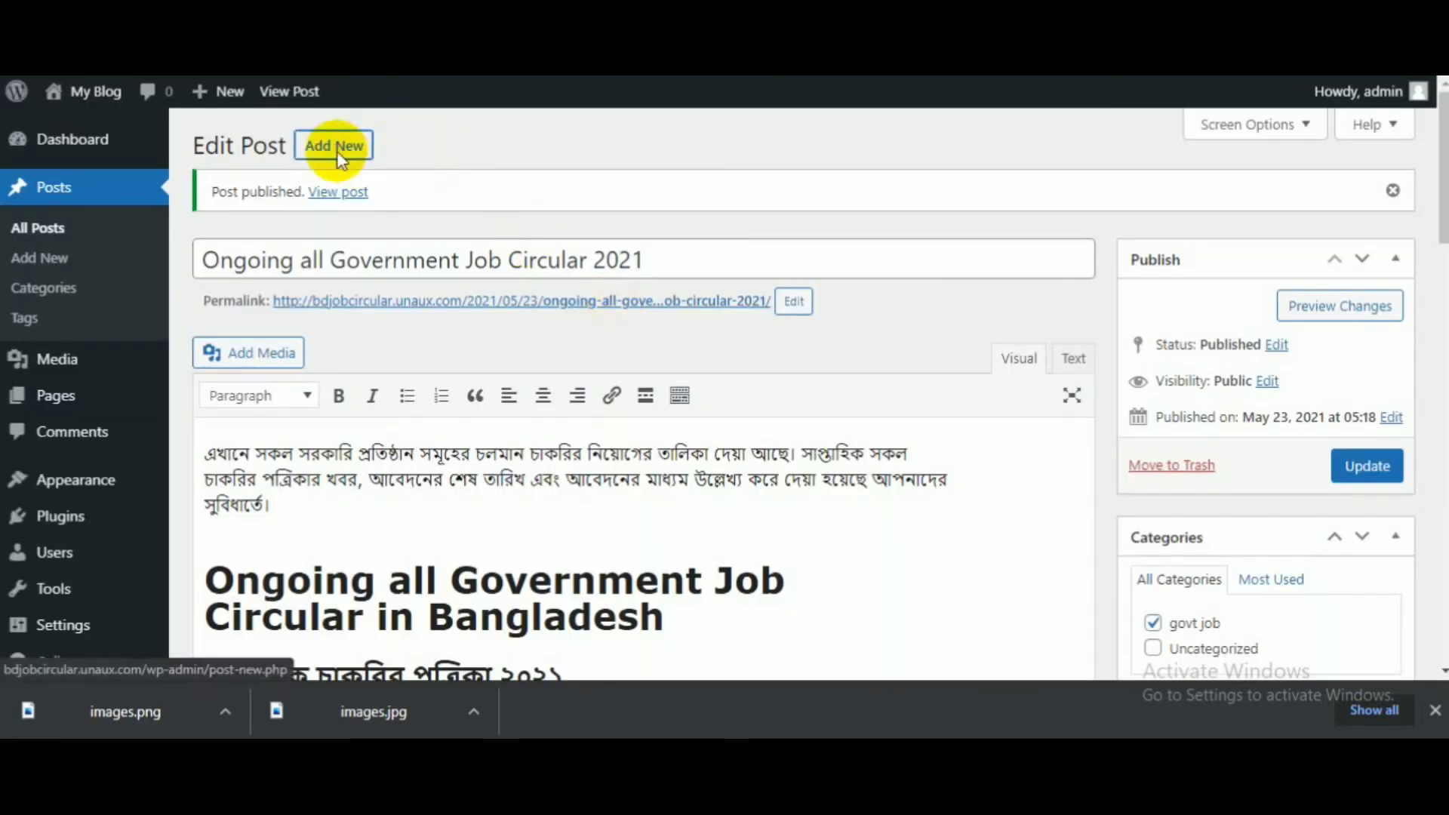
- Create a new post titled "Caab Job Circular 2021"
click(339, 147)
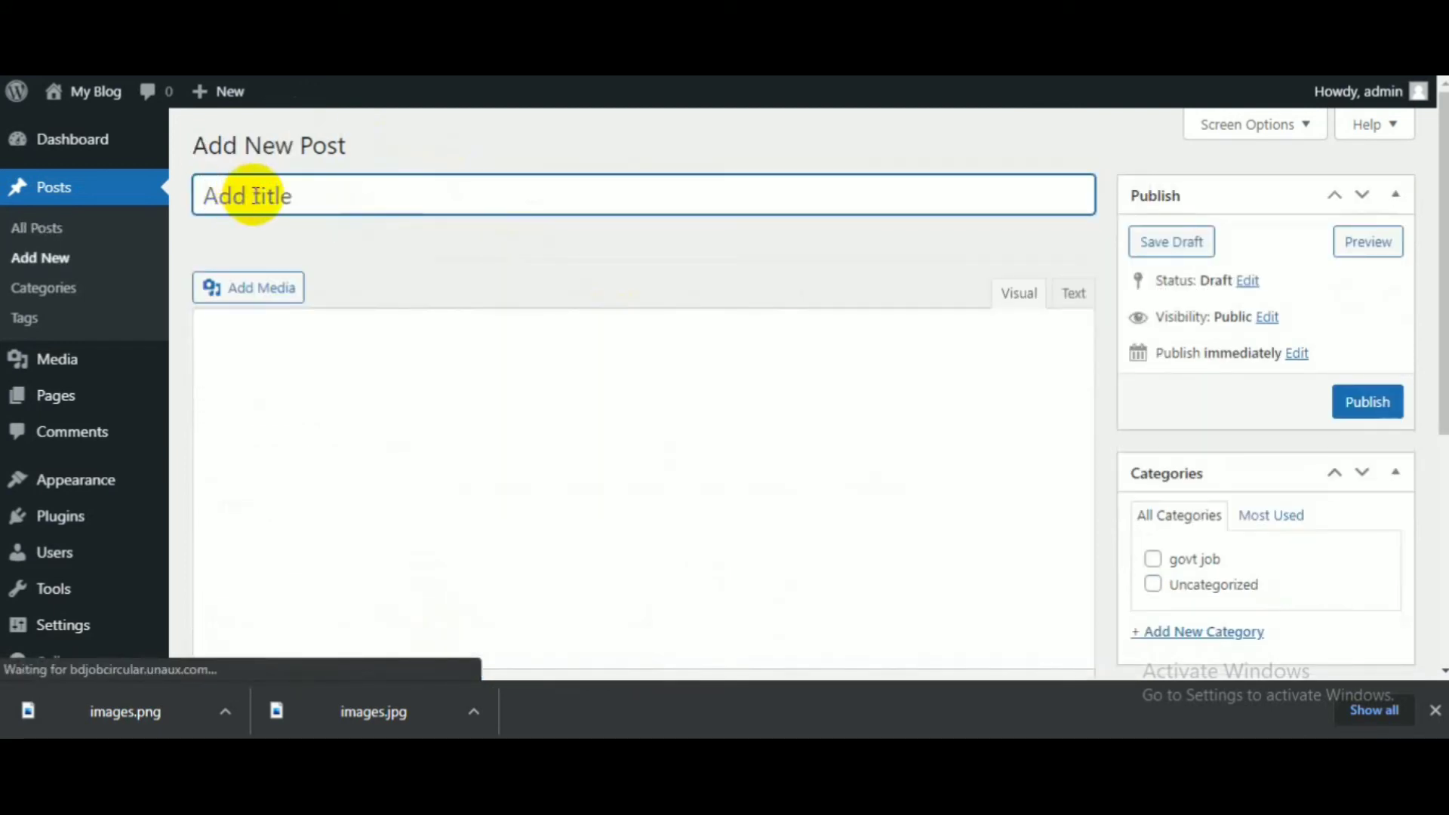
key(ctrl+v)
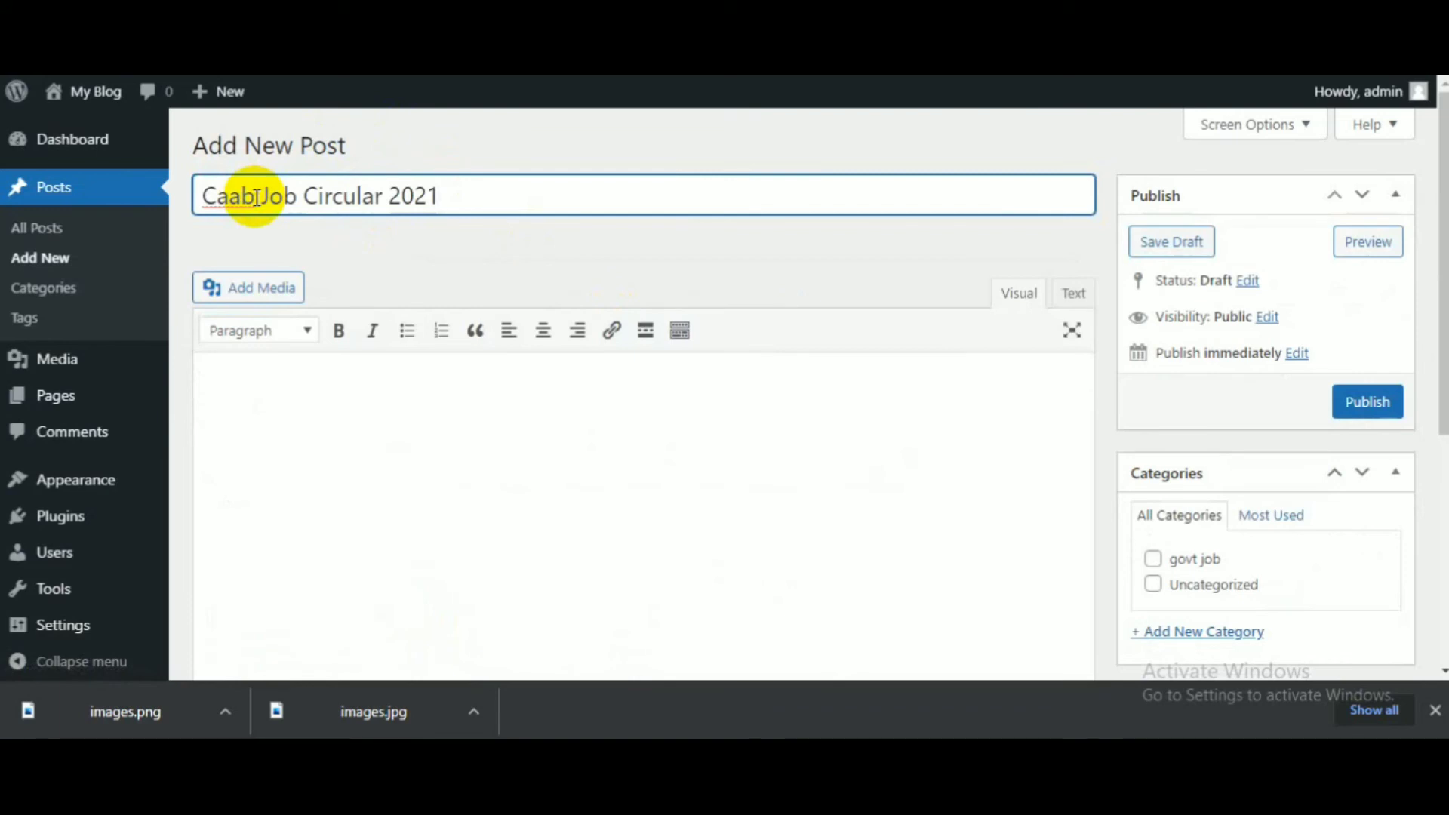
- Copy the Caab article's body on the source site, from the introductory paragraph below the organisation name through the circular images
click(705, 72)
scroll(483, 378, down, 5)
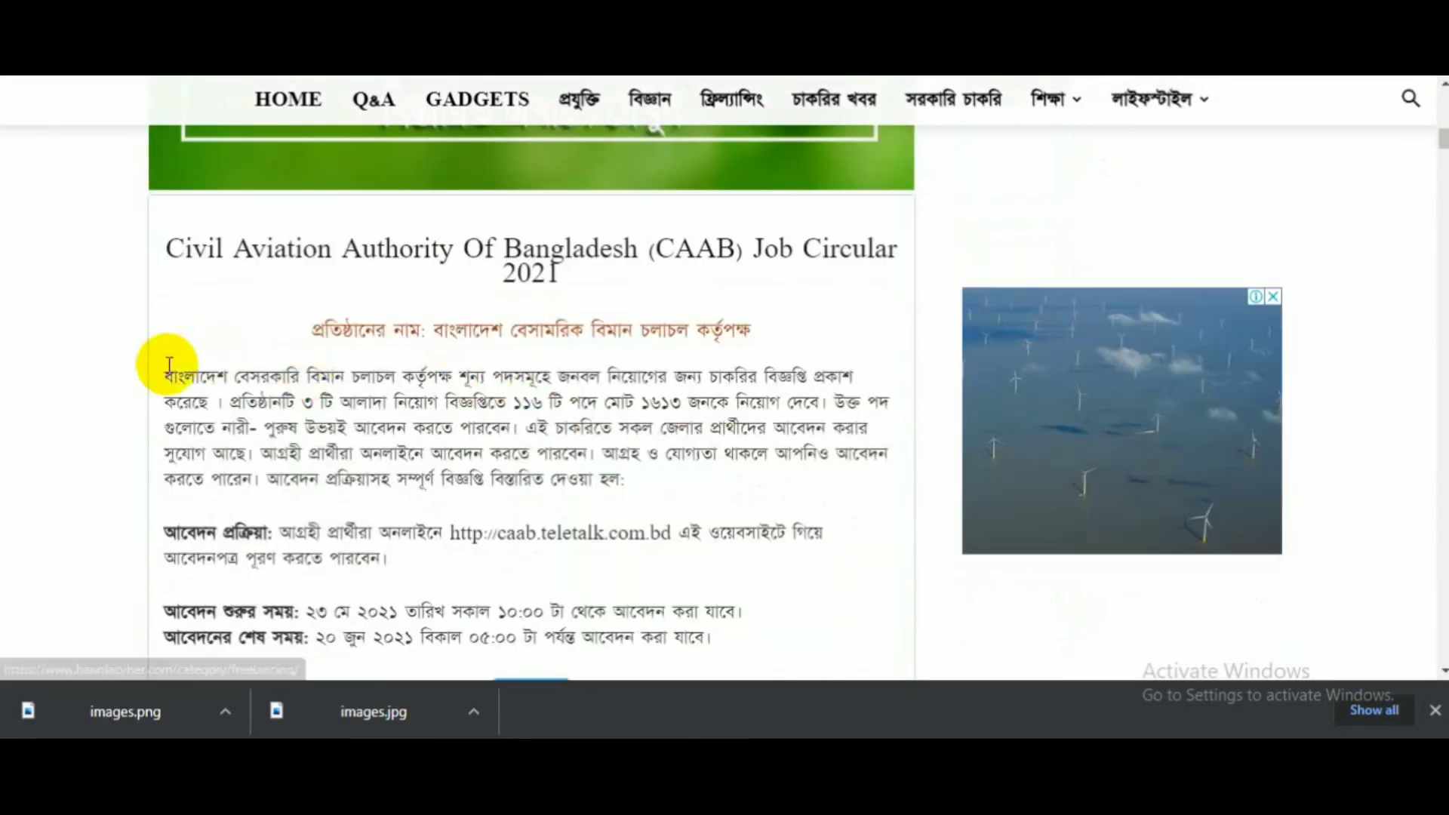
drag(169, 365, 323, 501)
scroll(372, 582, down, 10)
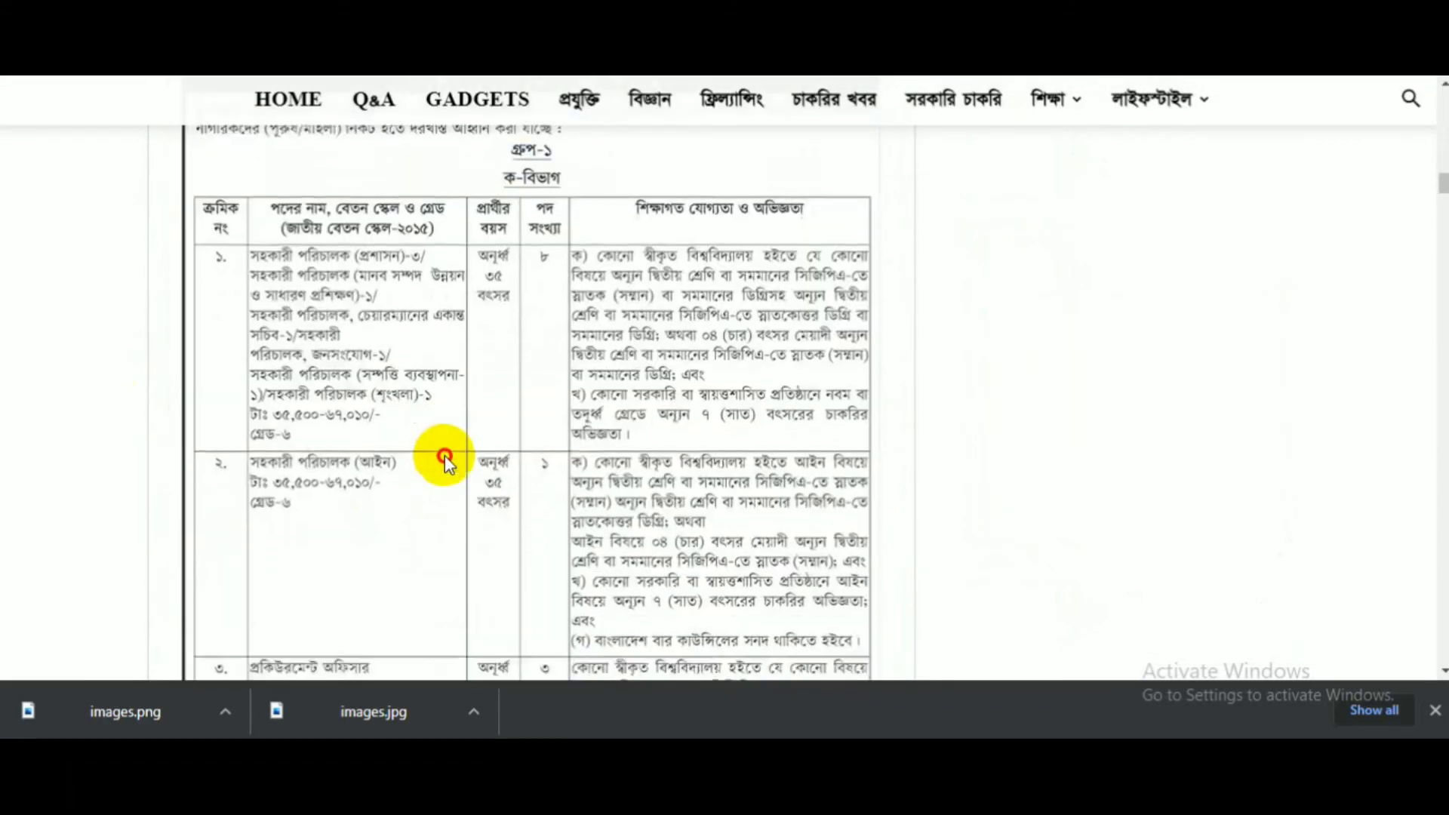
scroll(445, 455, down, 15)
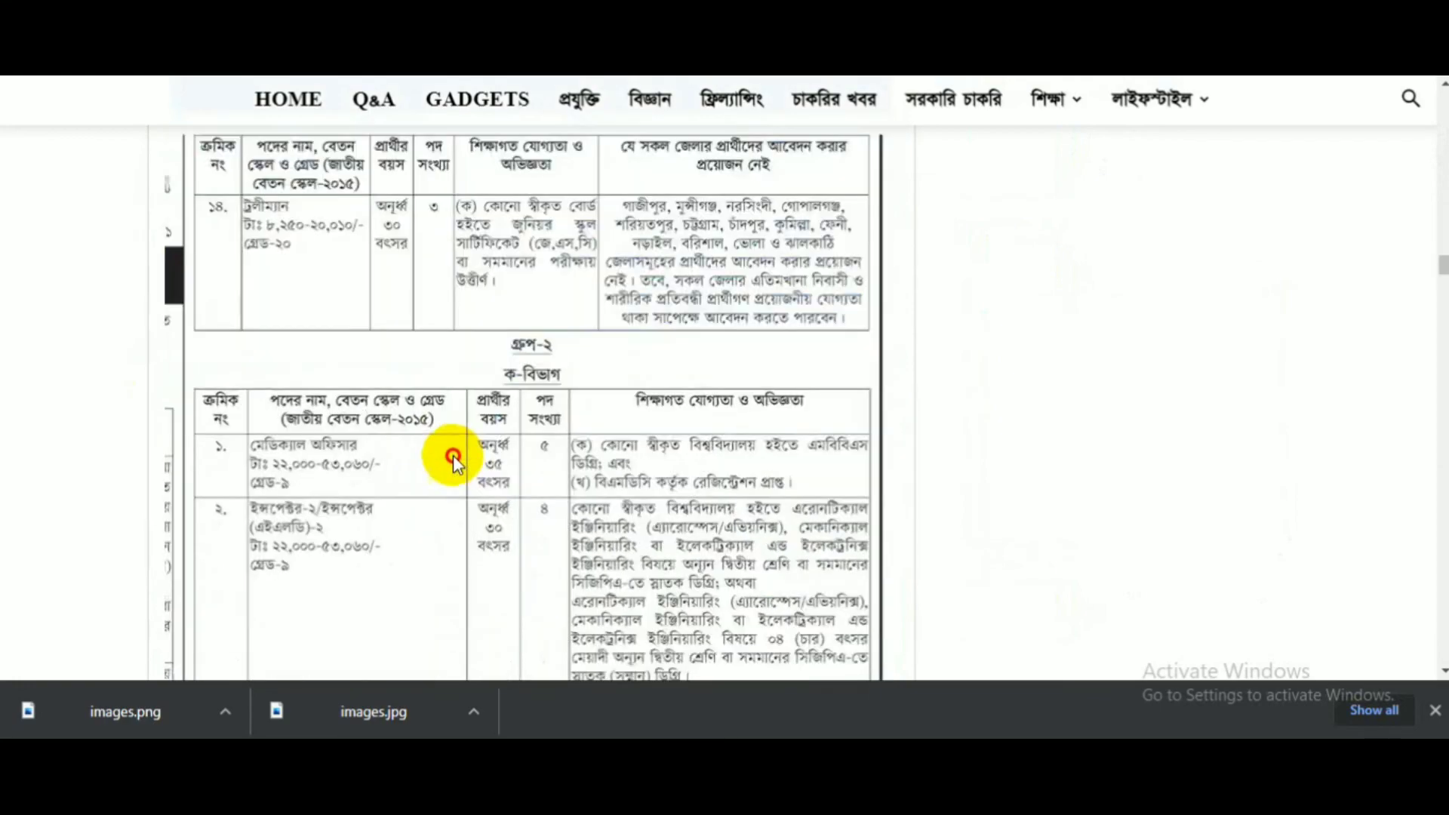
scroll(449, 452, down, 15)
shift+click(436, 441)
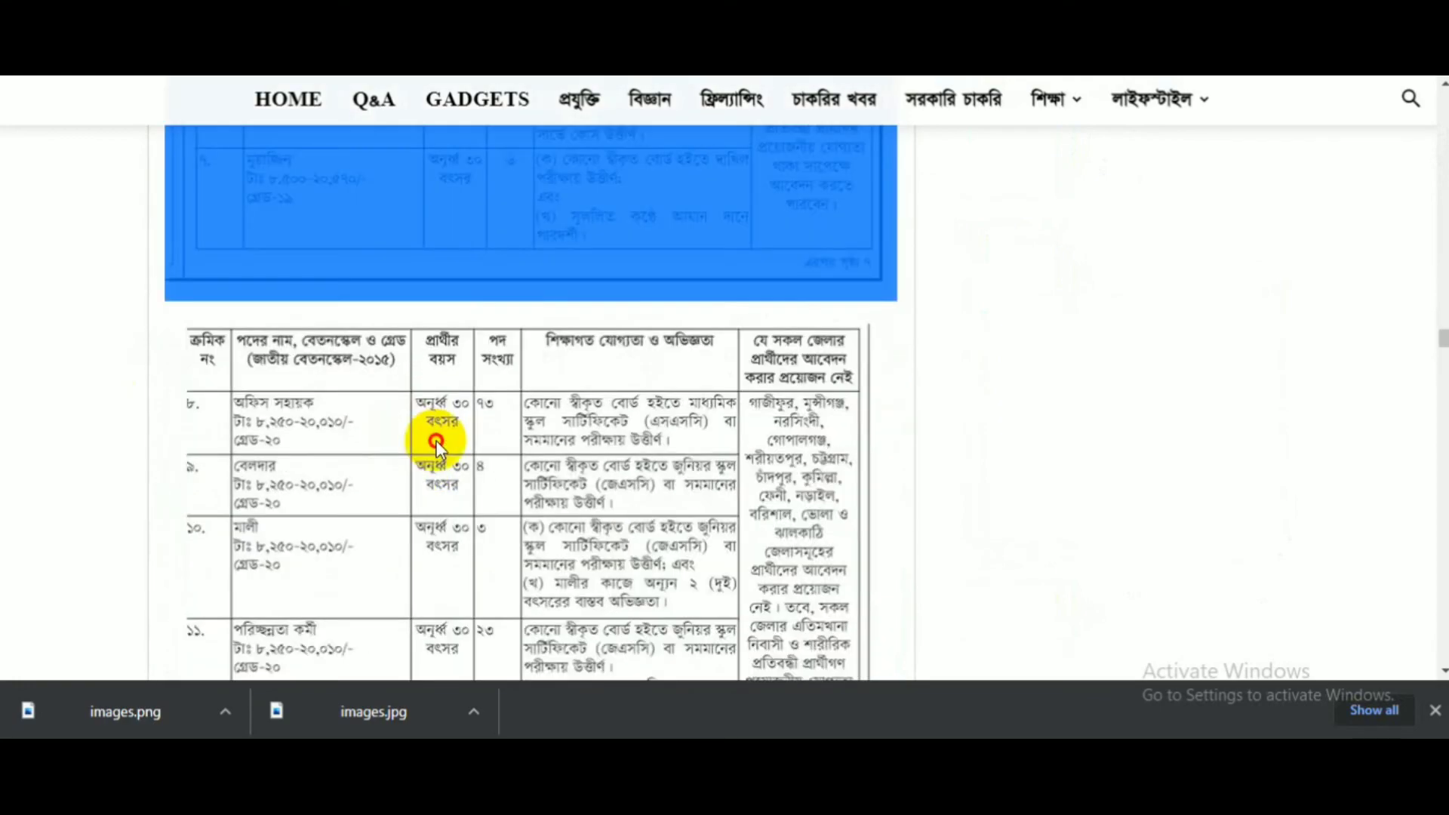
scroll(438, 442, down, 15)
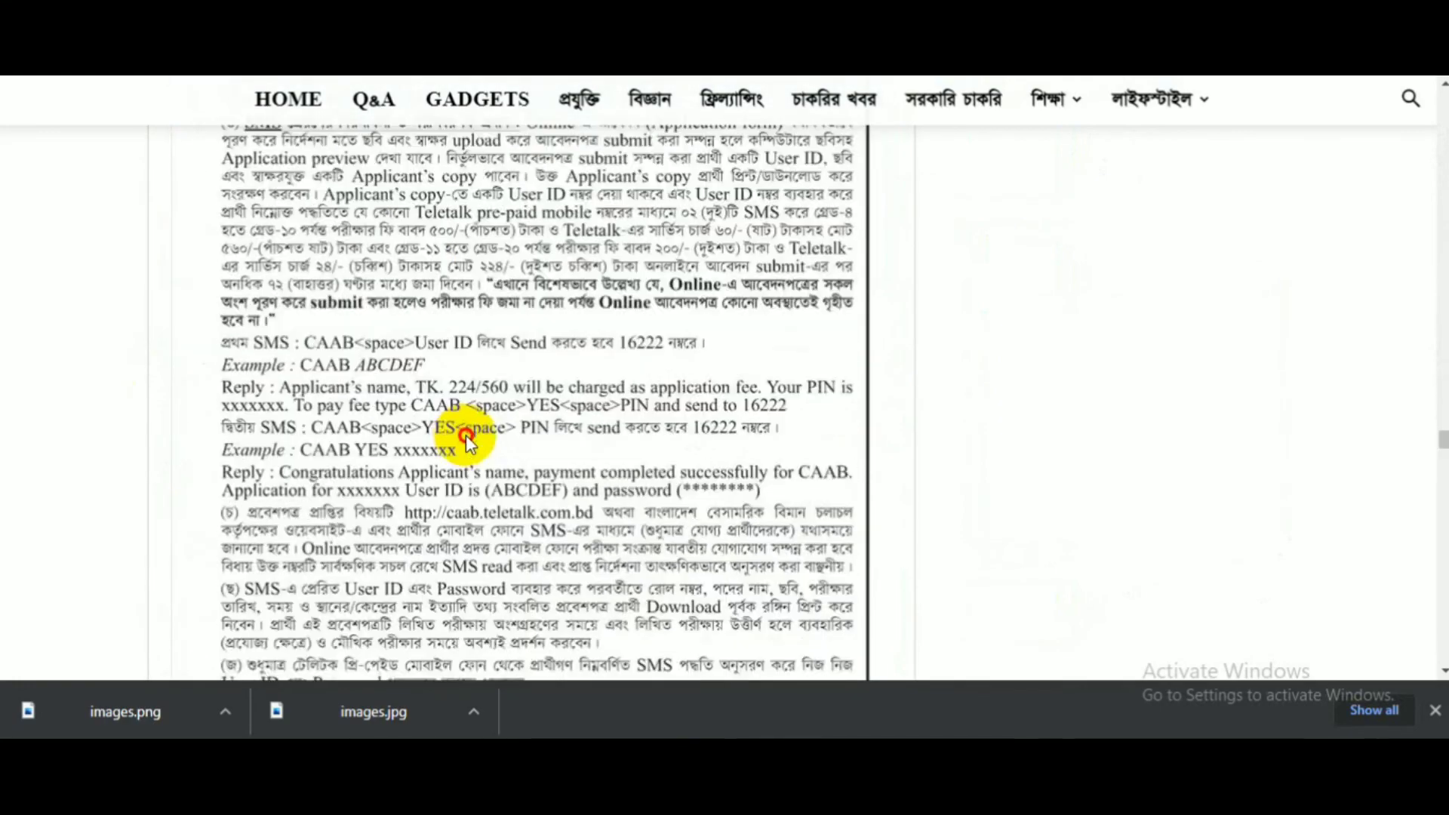
scroll(469, 440, down, 15)
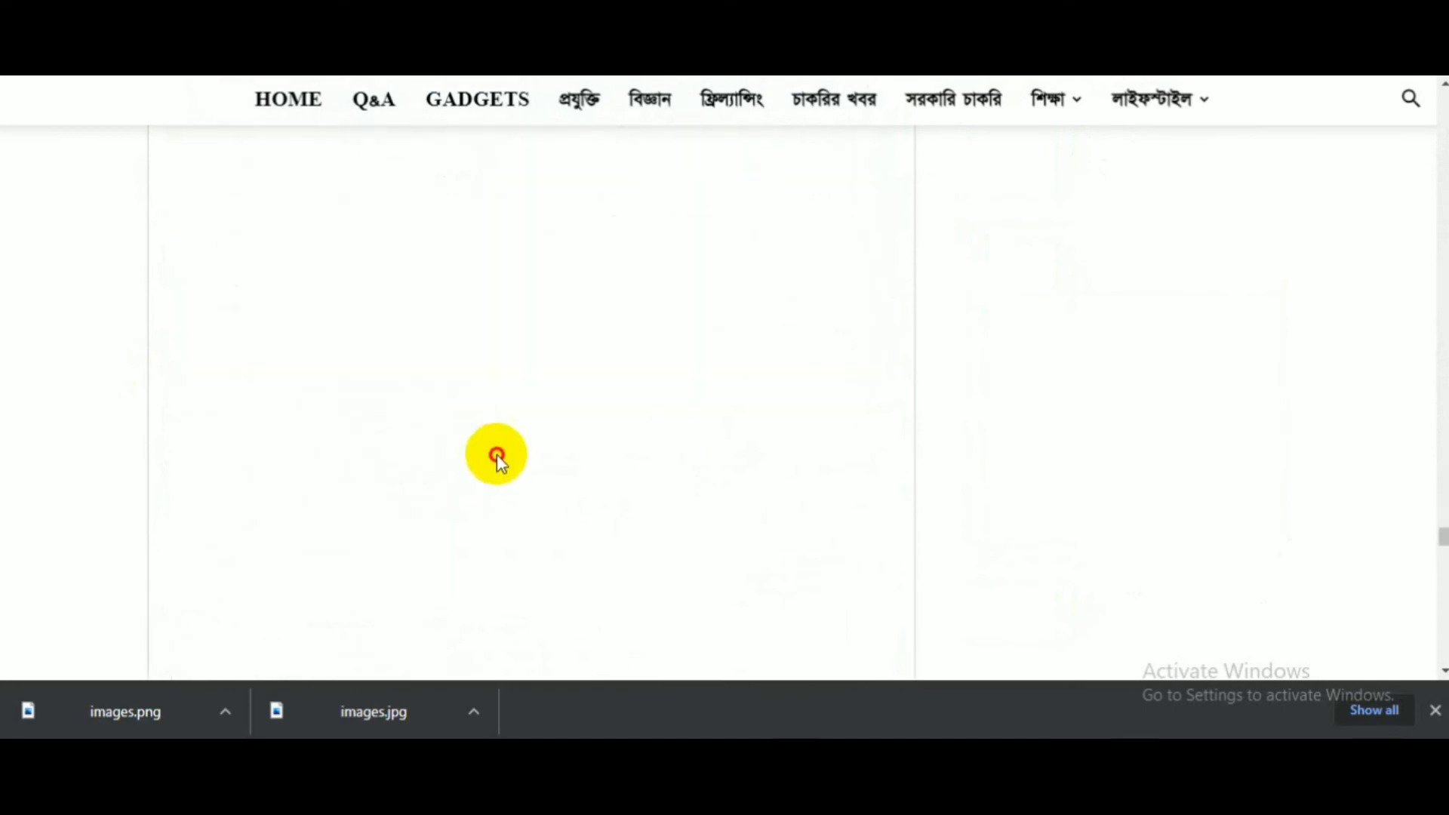
scroll(574, 476, down, 5)
scroll(596, 462, down, 5)
scroll(604, 402, up, 20)
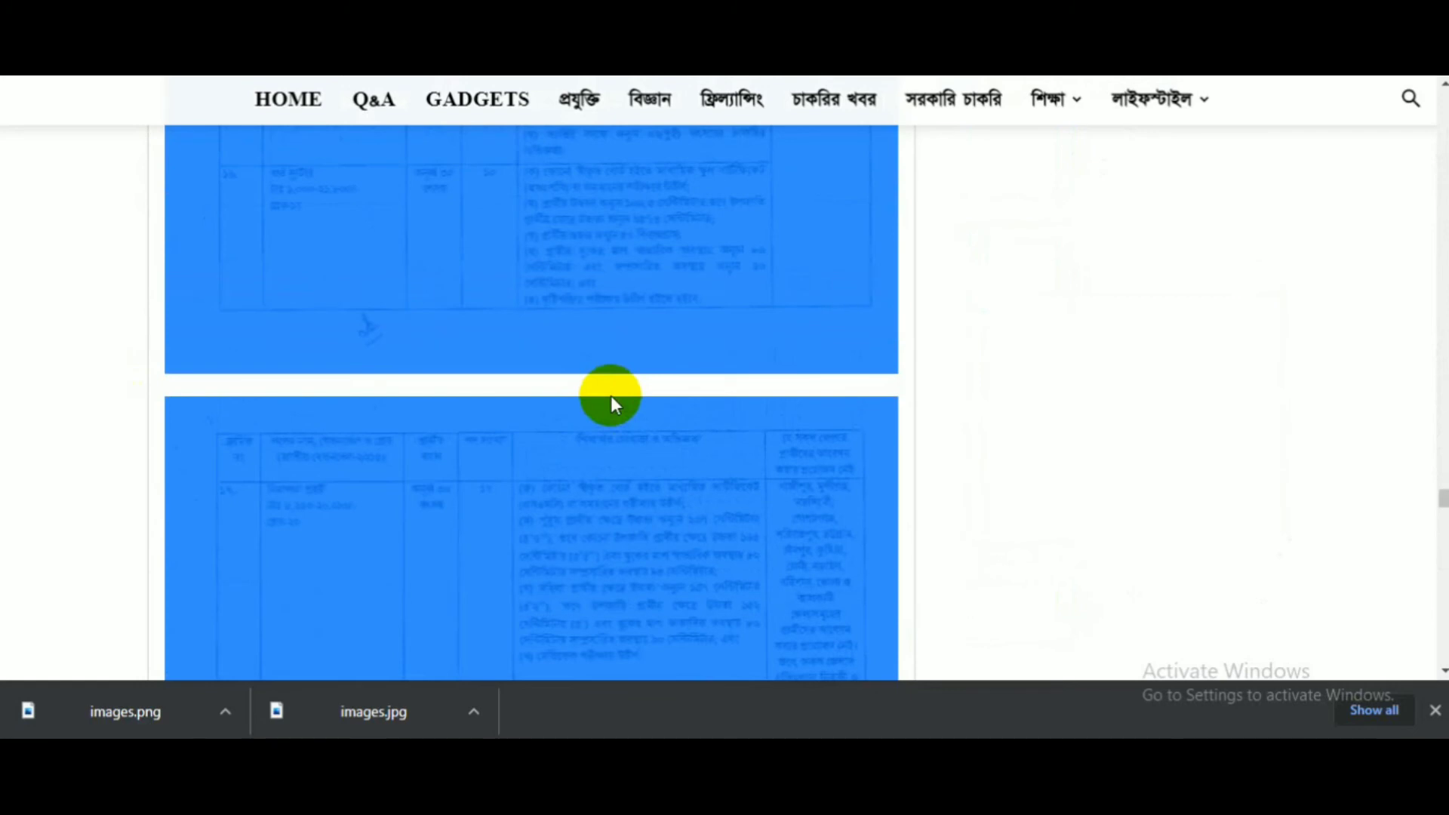
- Return to the WordPress editor and paste the copied article into the new post's content area
click(219, 17)
click(267, 385)
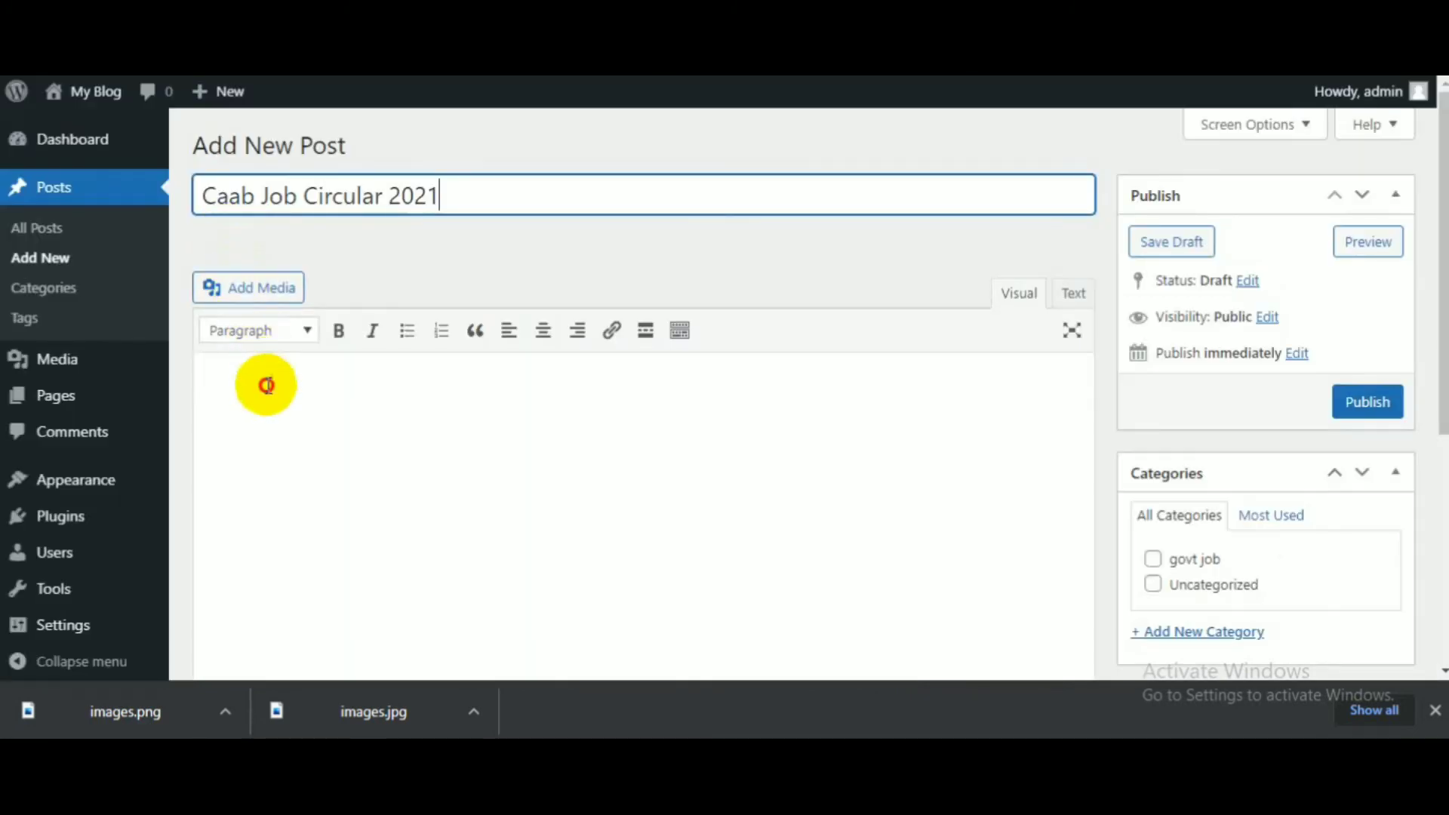
key(ctrl+v)
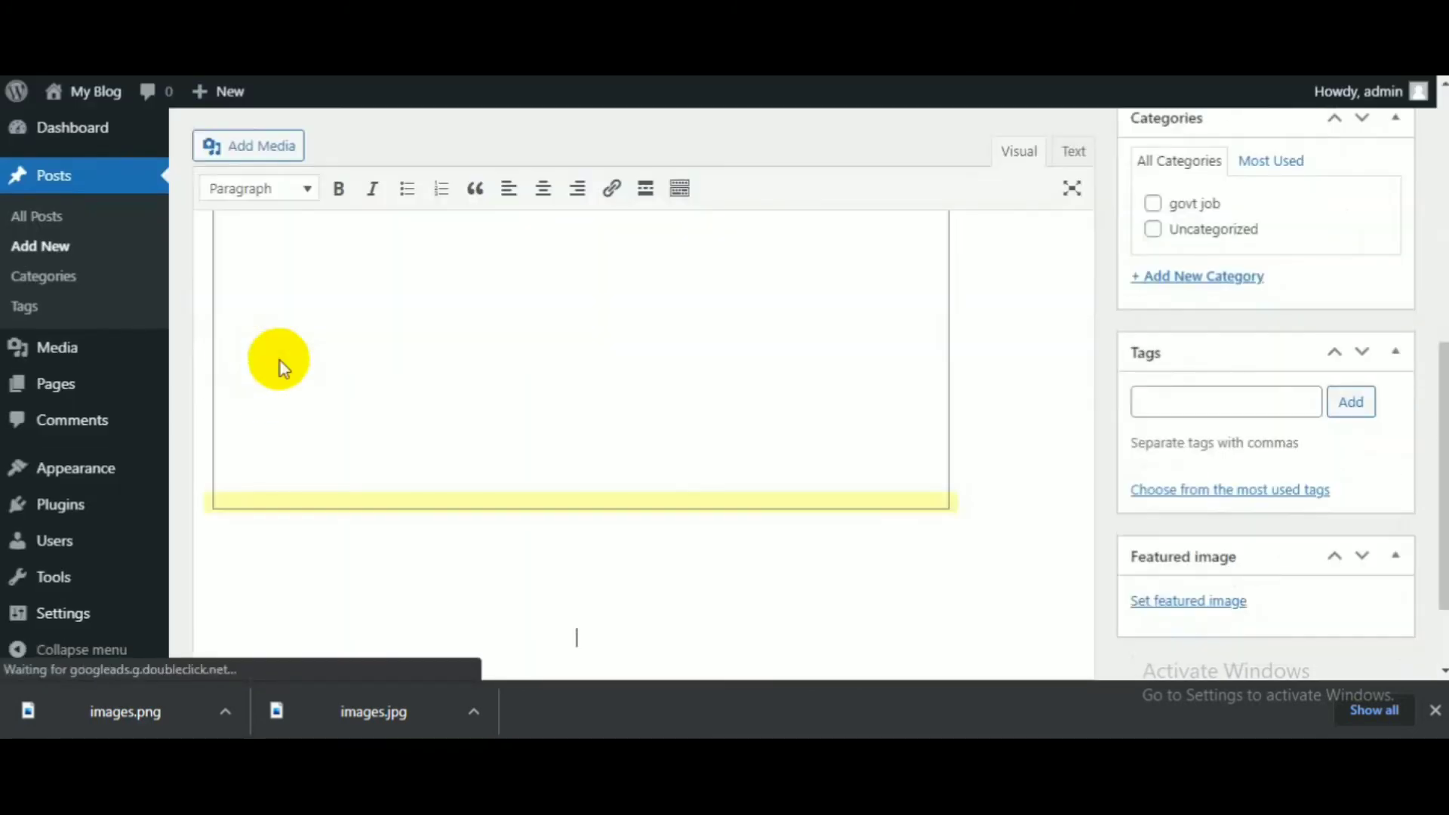
- Upload images.png from the Desktop and set it as the post's featured image
click(1143, 600)
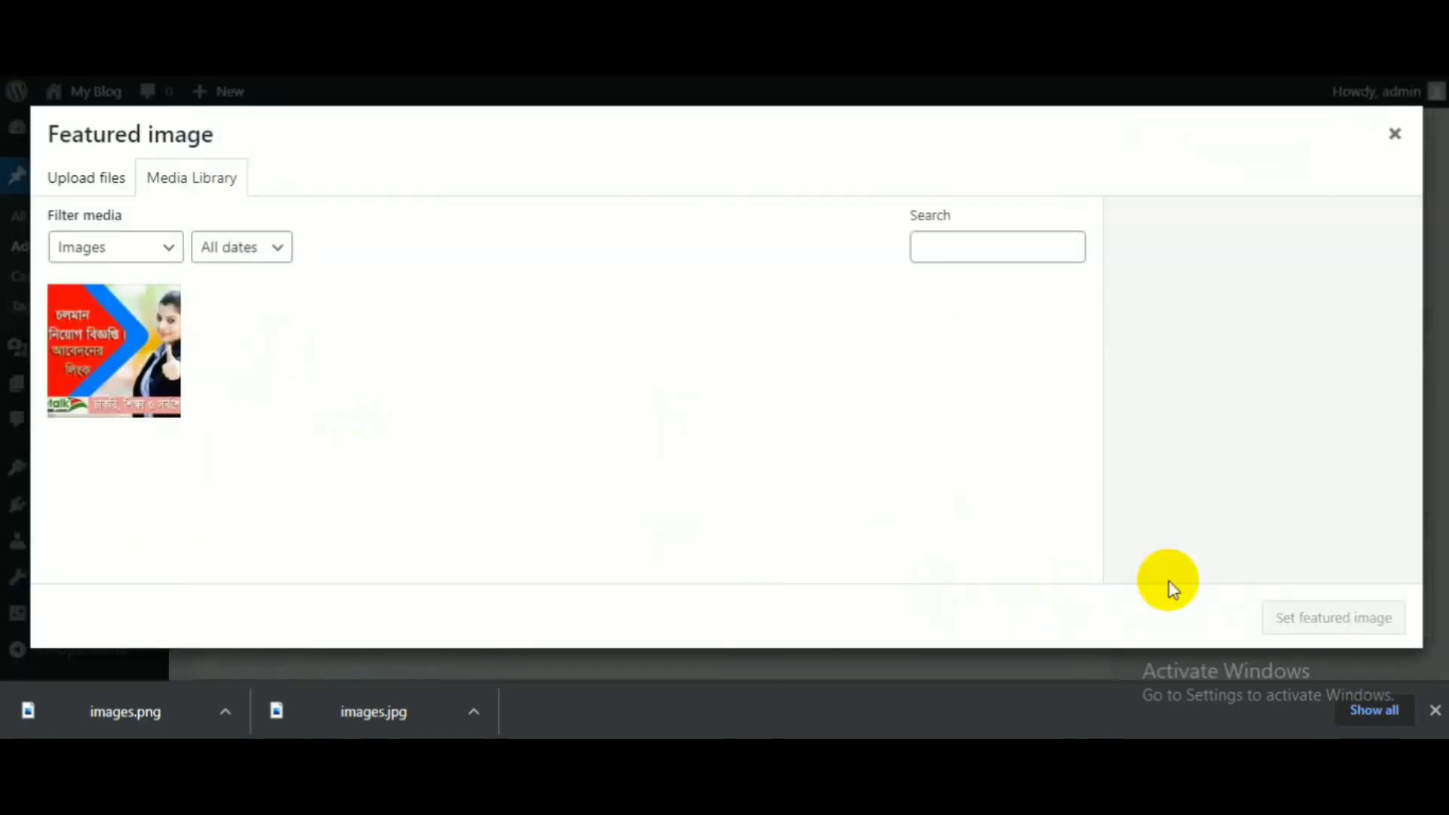
click(74, 178)
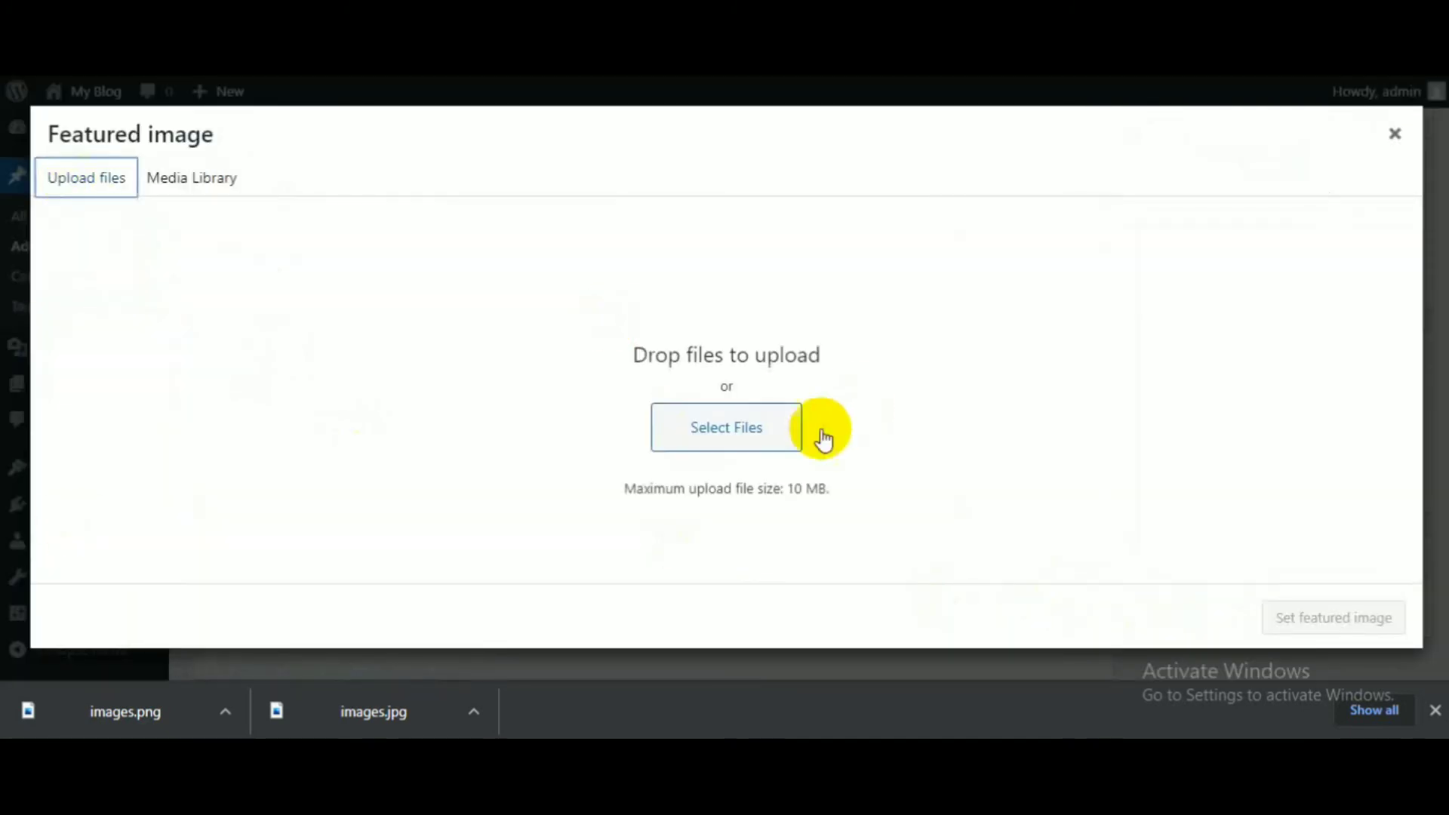
click(616, 332)
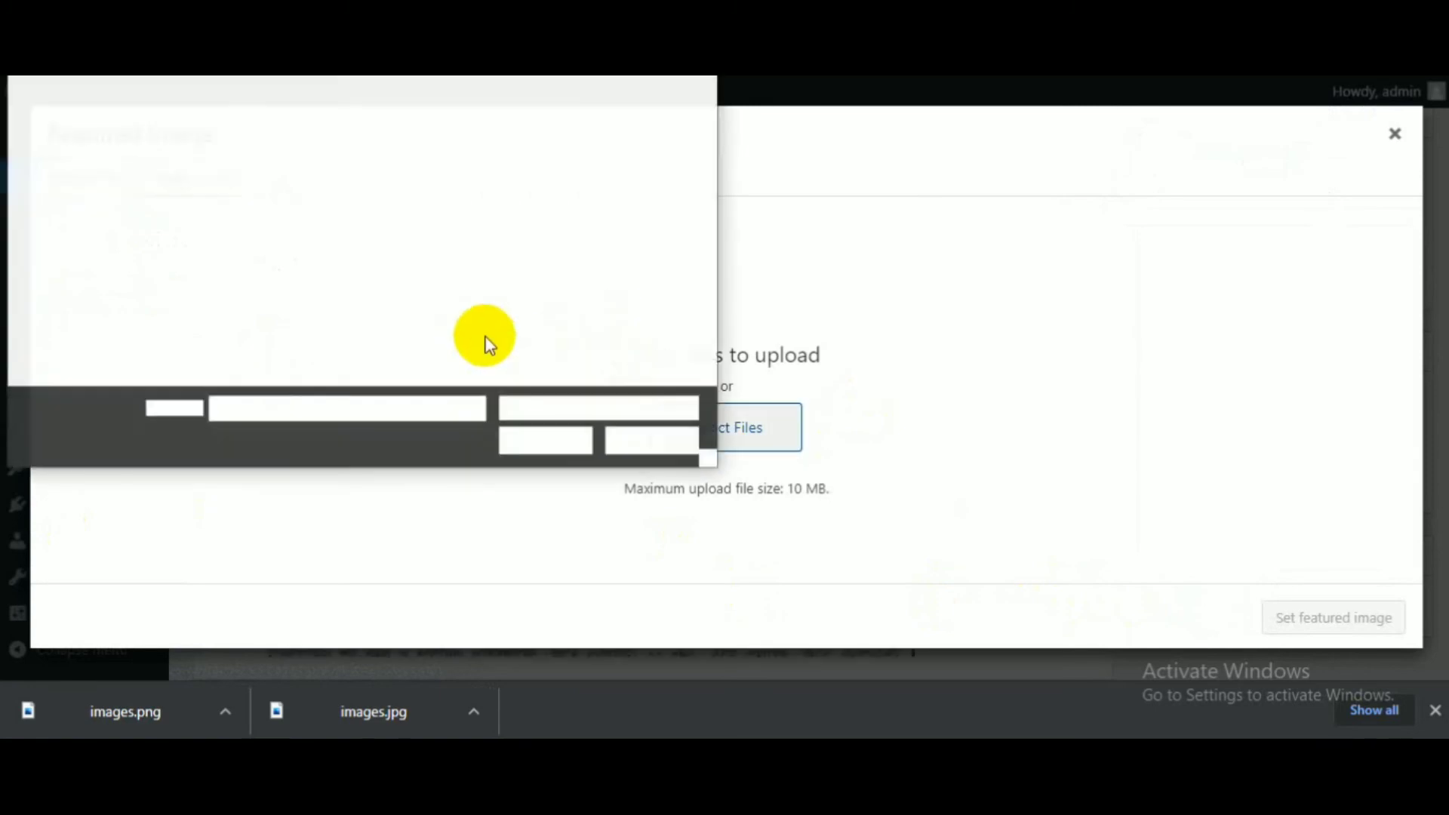
click(85, 88)
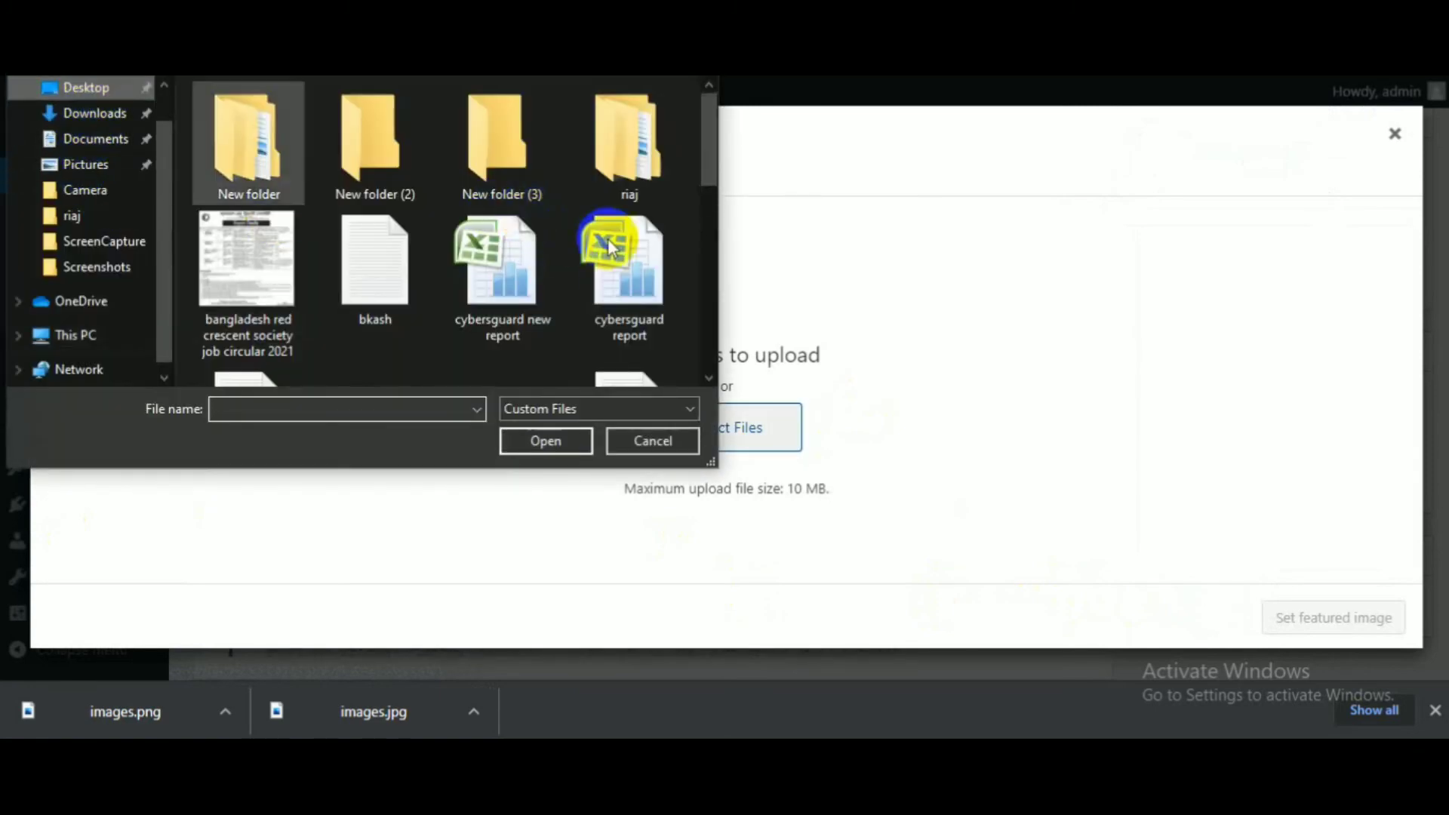
scroll(611, 276, down, 4)
click(584, 324)
click(558, 432)
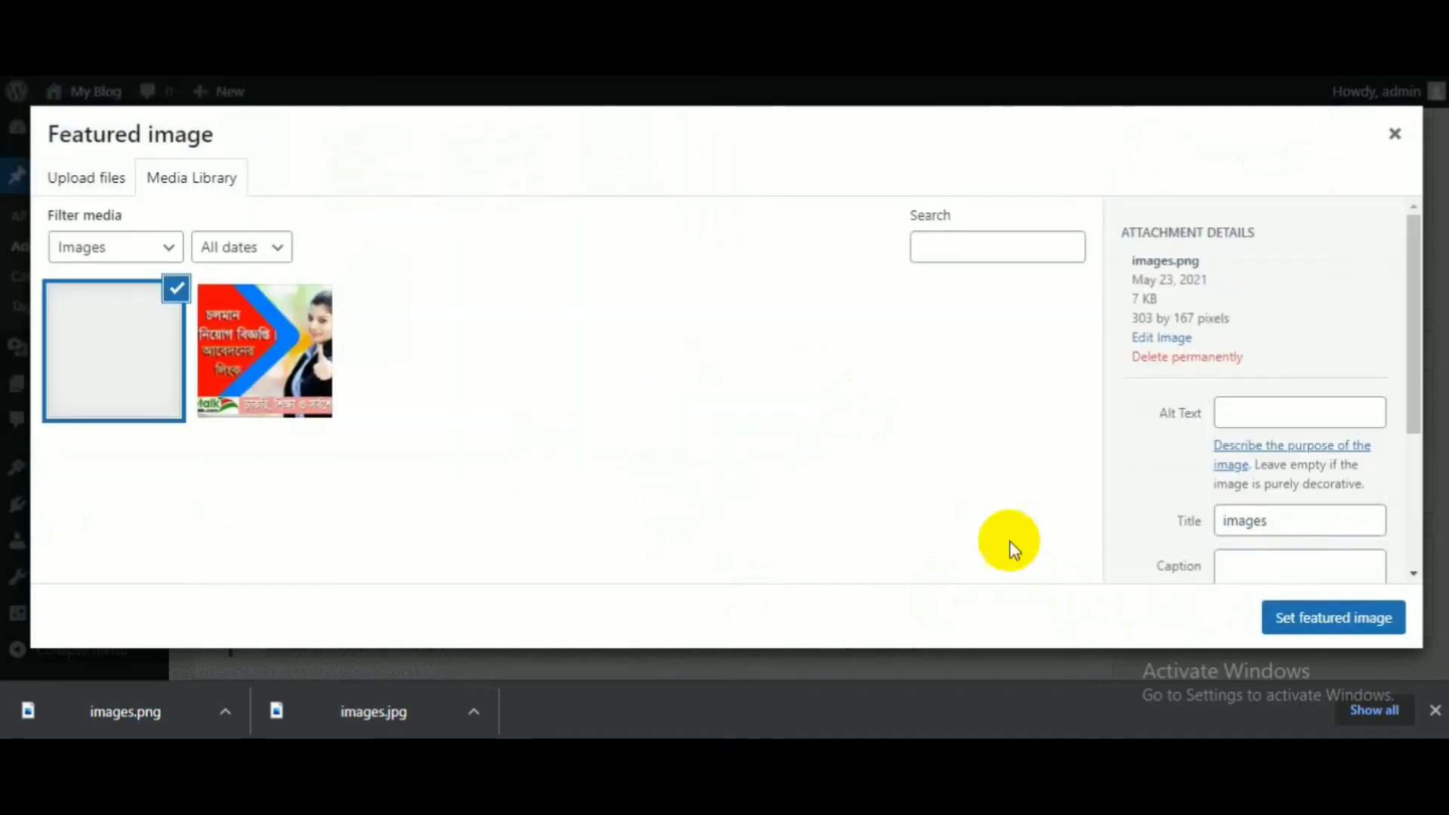
click(1343, 615)
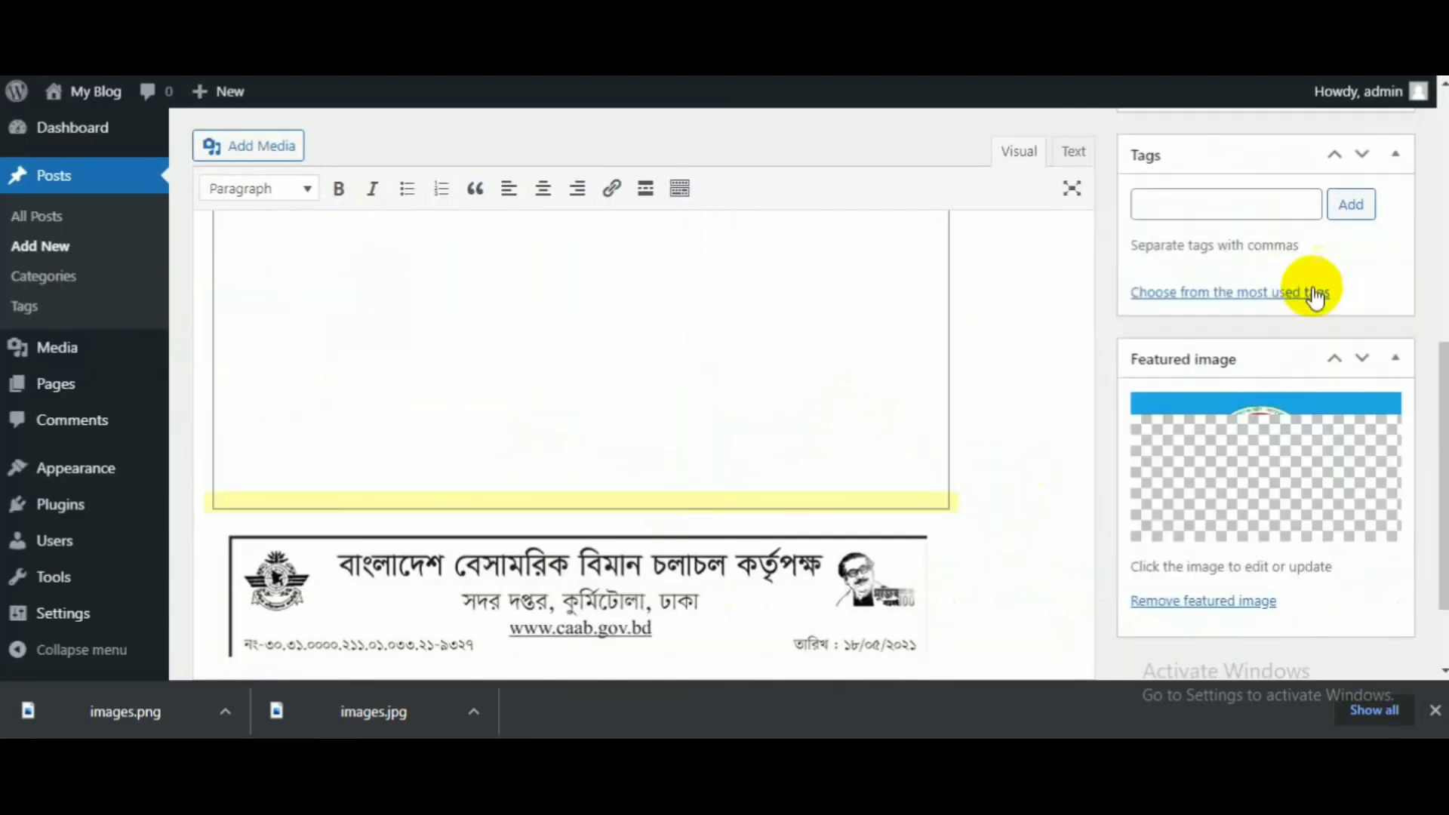
- Add a new category named "bank job" to the post, leave "govt job" unselected and publish the post
scroll(1245, 301, up, 4)
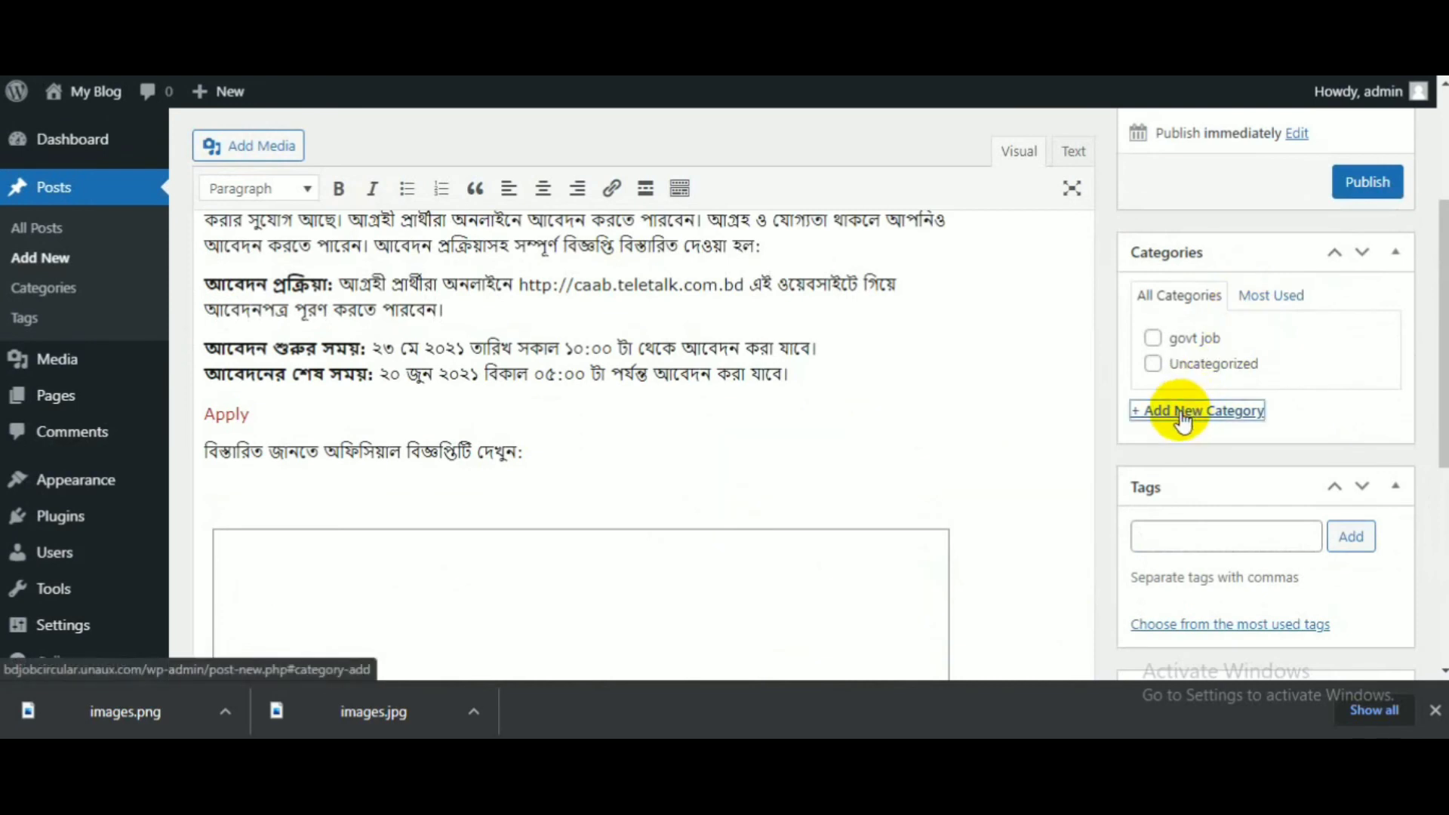
click(1183, 414)
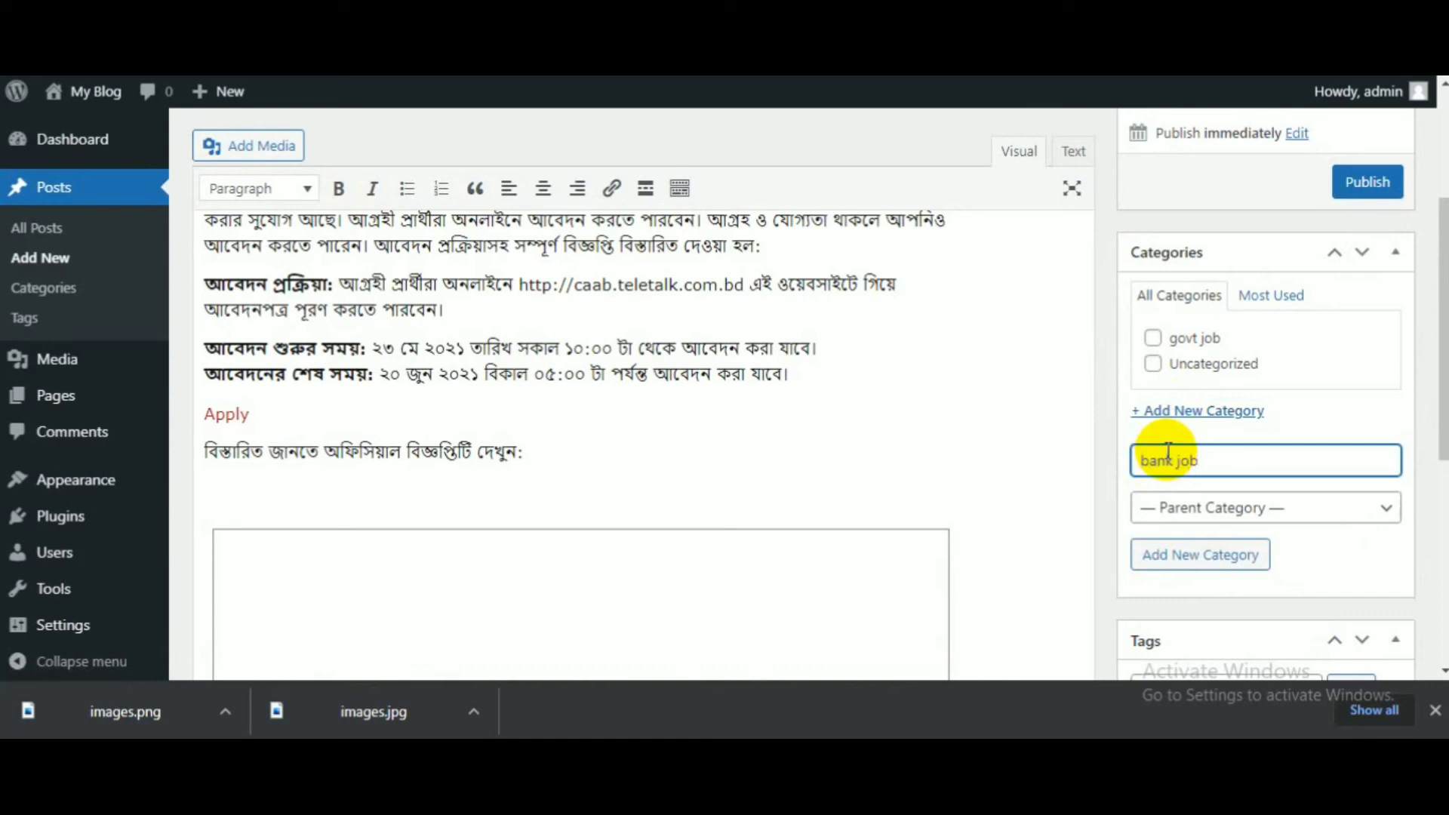
key(Return)
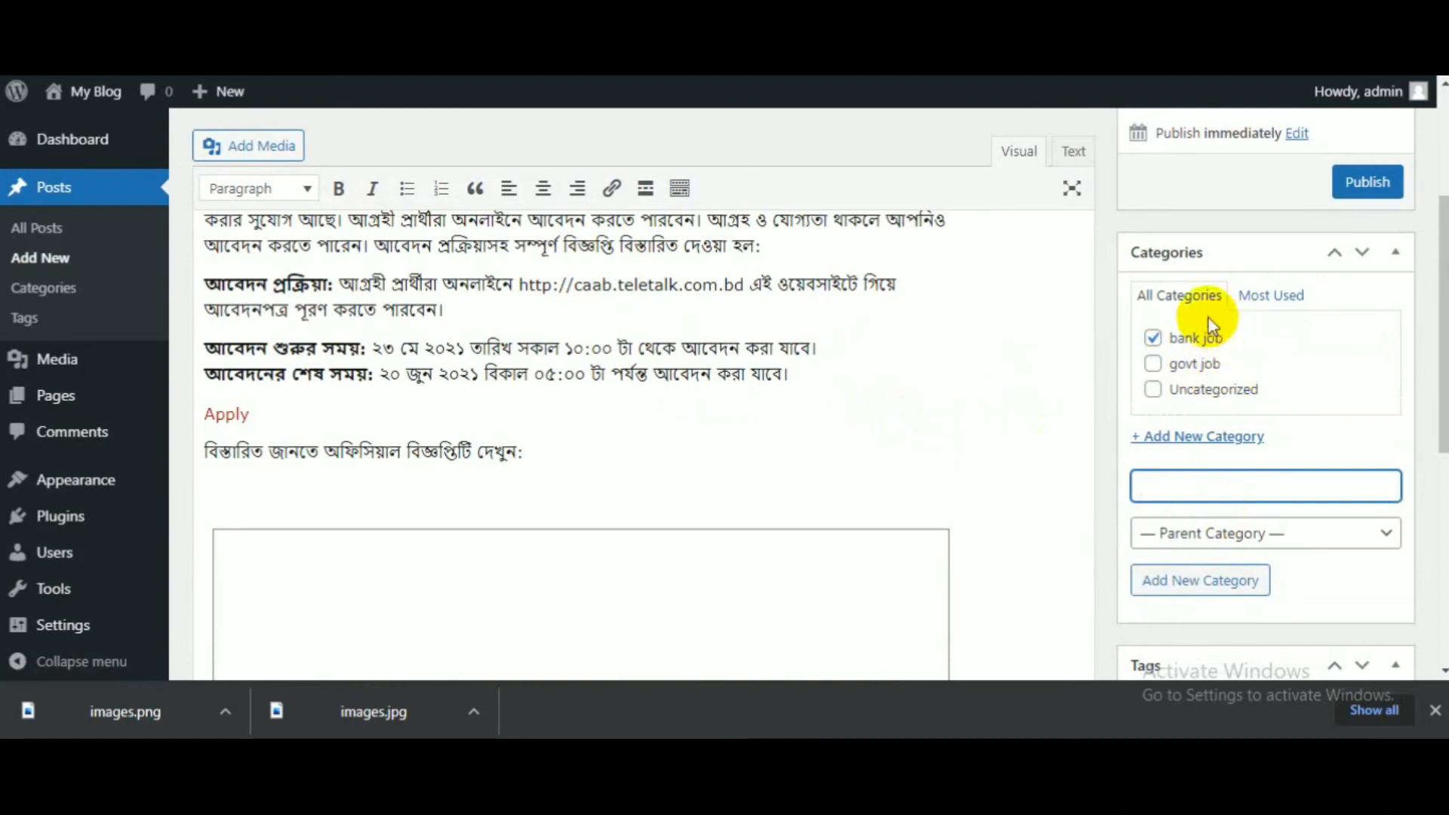
click(1153, 361)
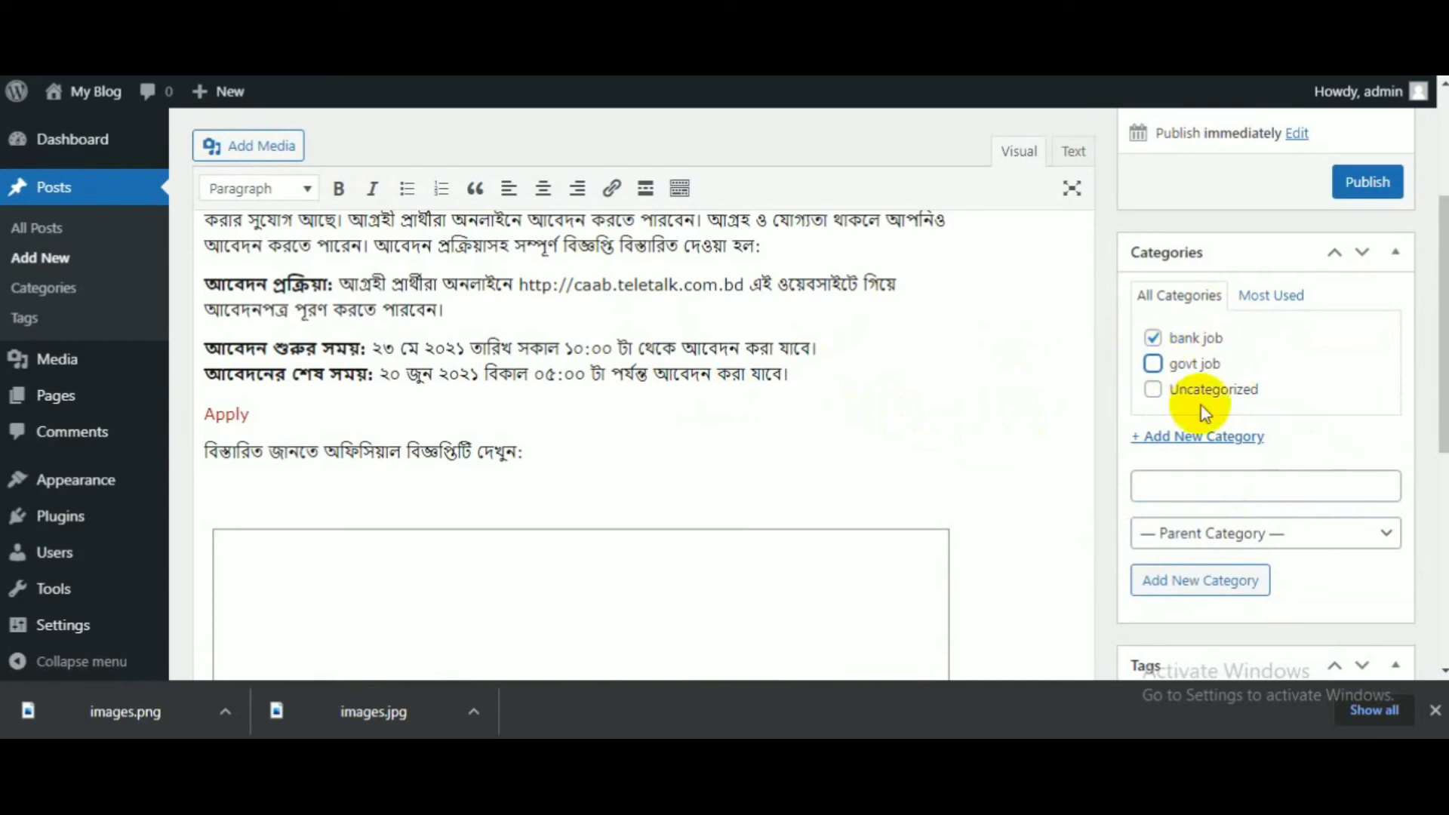
scroll(1358, 491, down, 7)
scroll(1358, 468, up, 7)
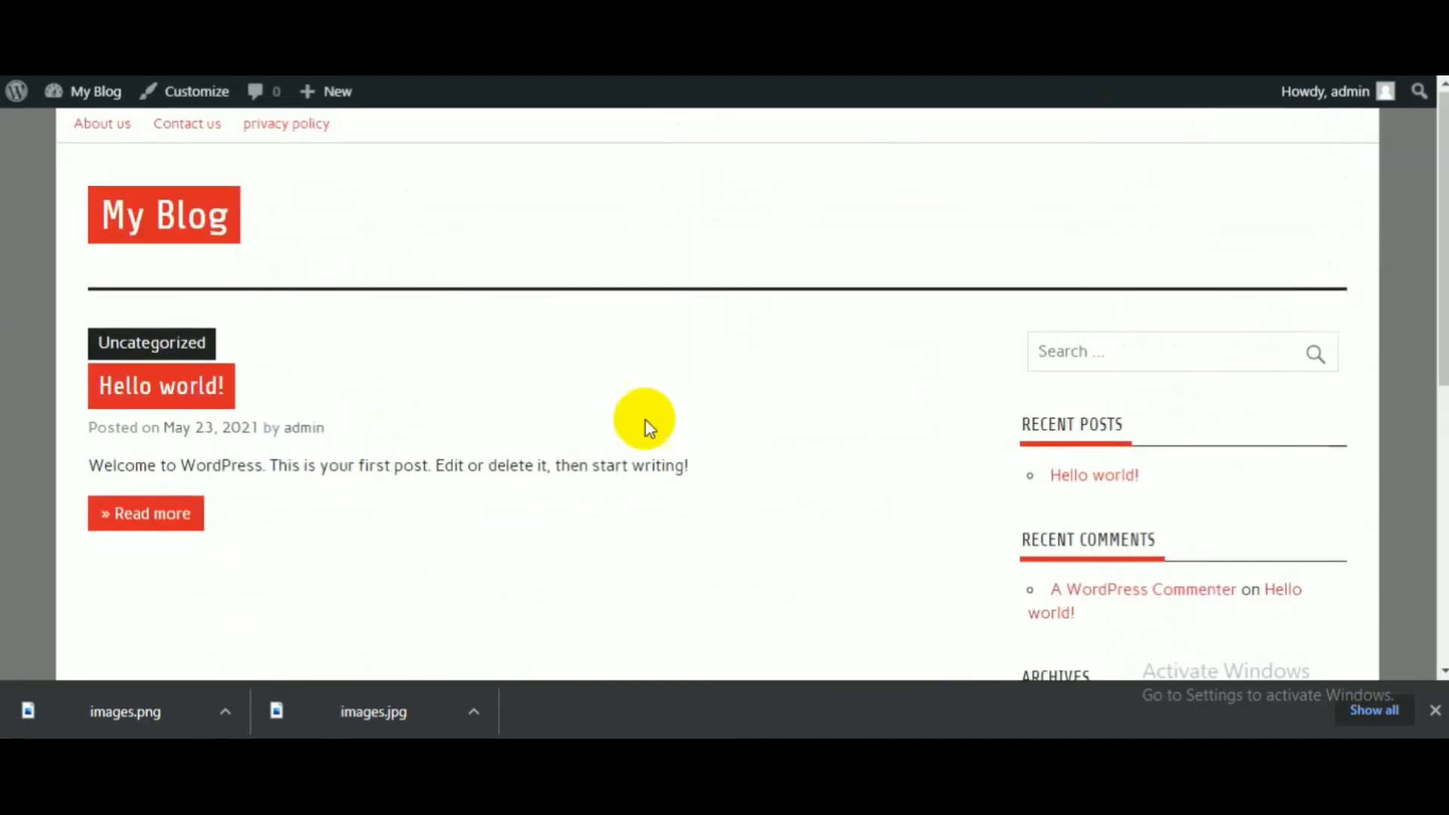
- Refresh the blog's home page and examine how the published job circular posts, their featured images and categories appear
scroll(642, 377, down, 5)
scroll(638, 337, up, 5)
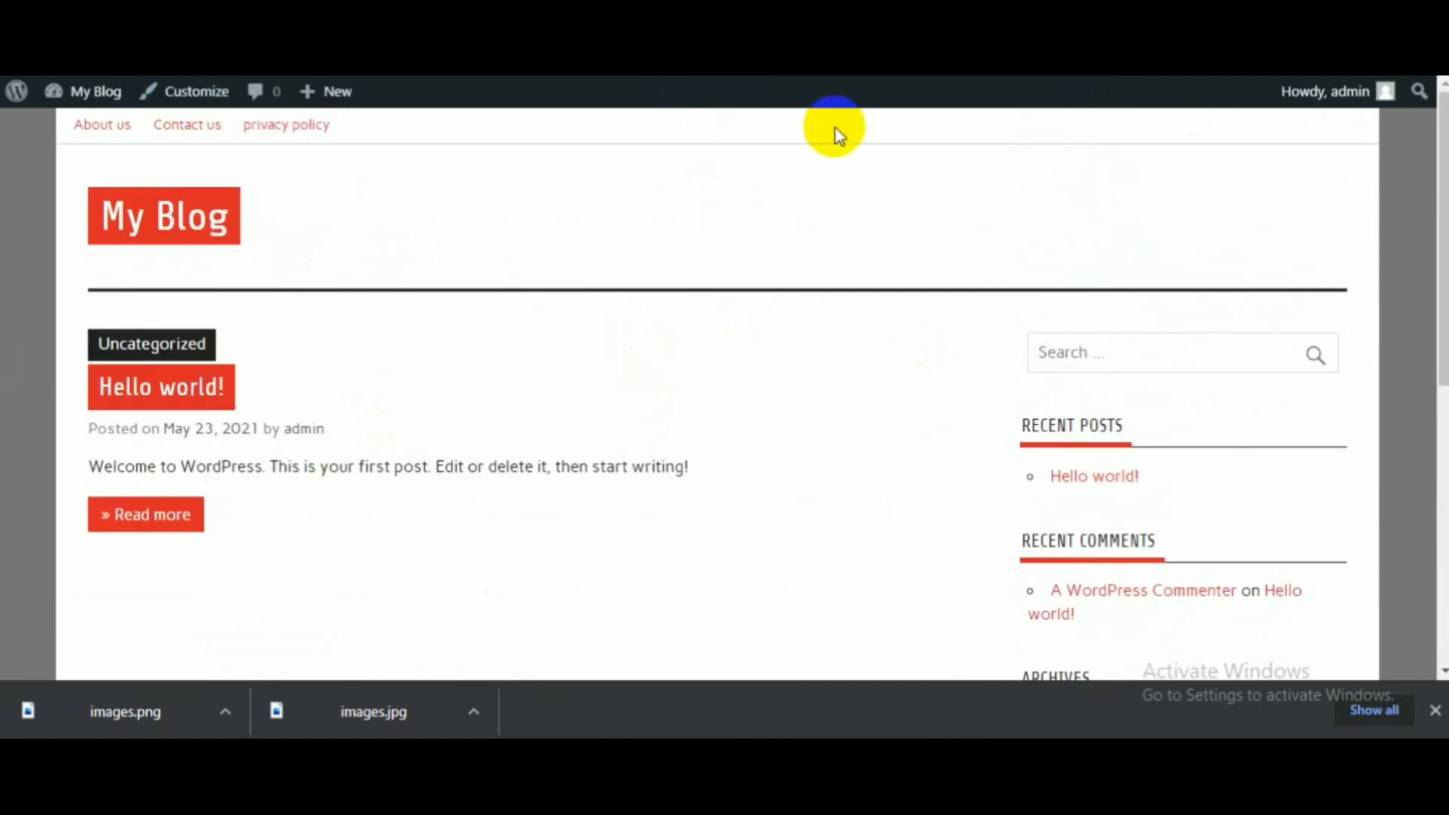
scroll(711, 365, down, 3)
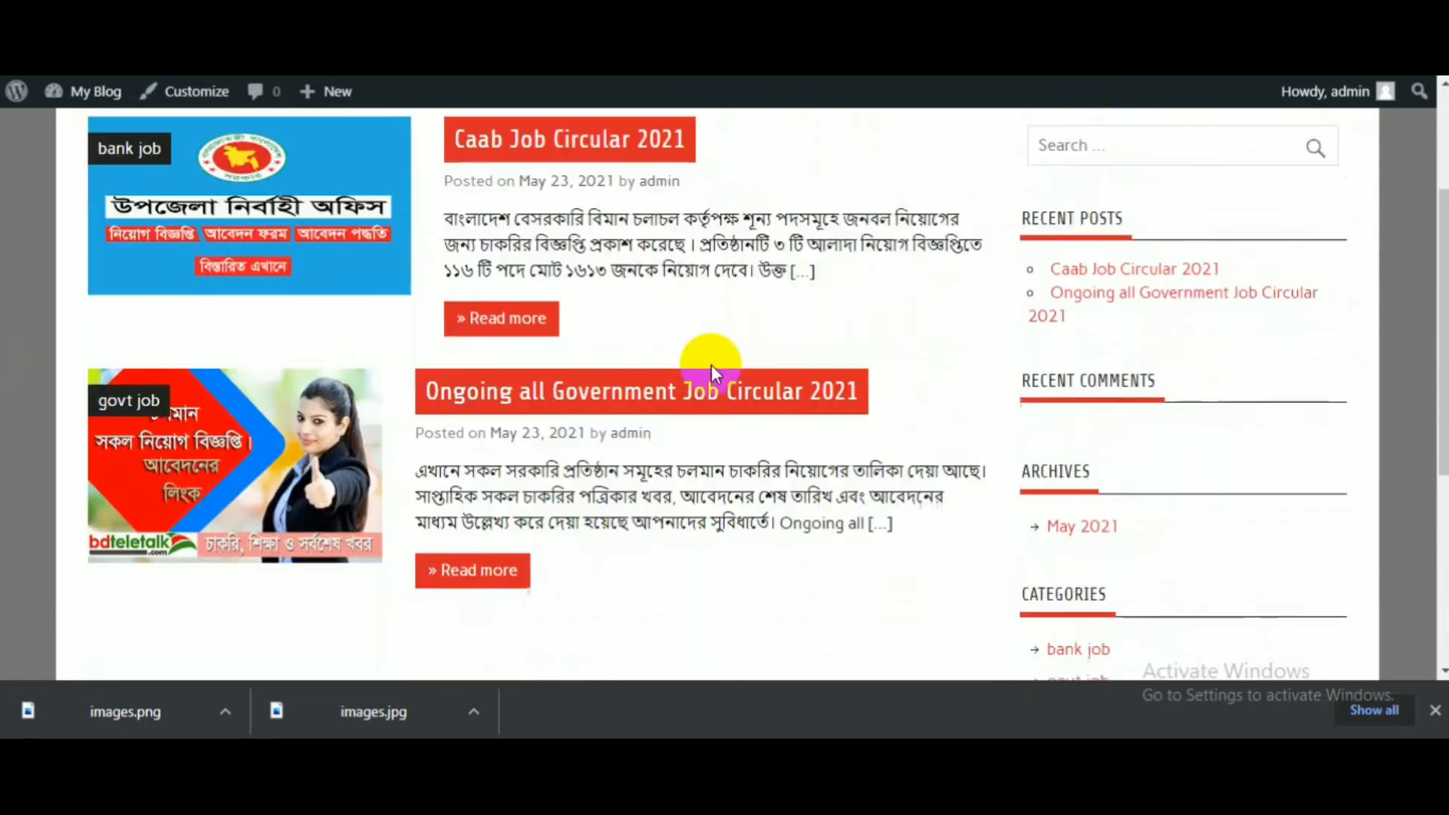
scroll(520, 291, up, 3)
scroll(601, 473, down, 5)
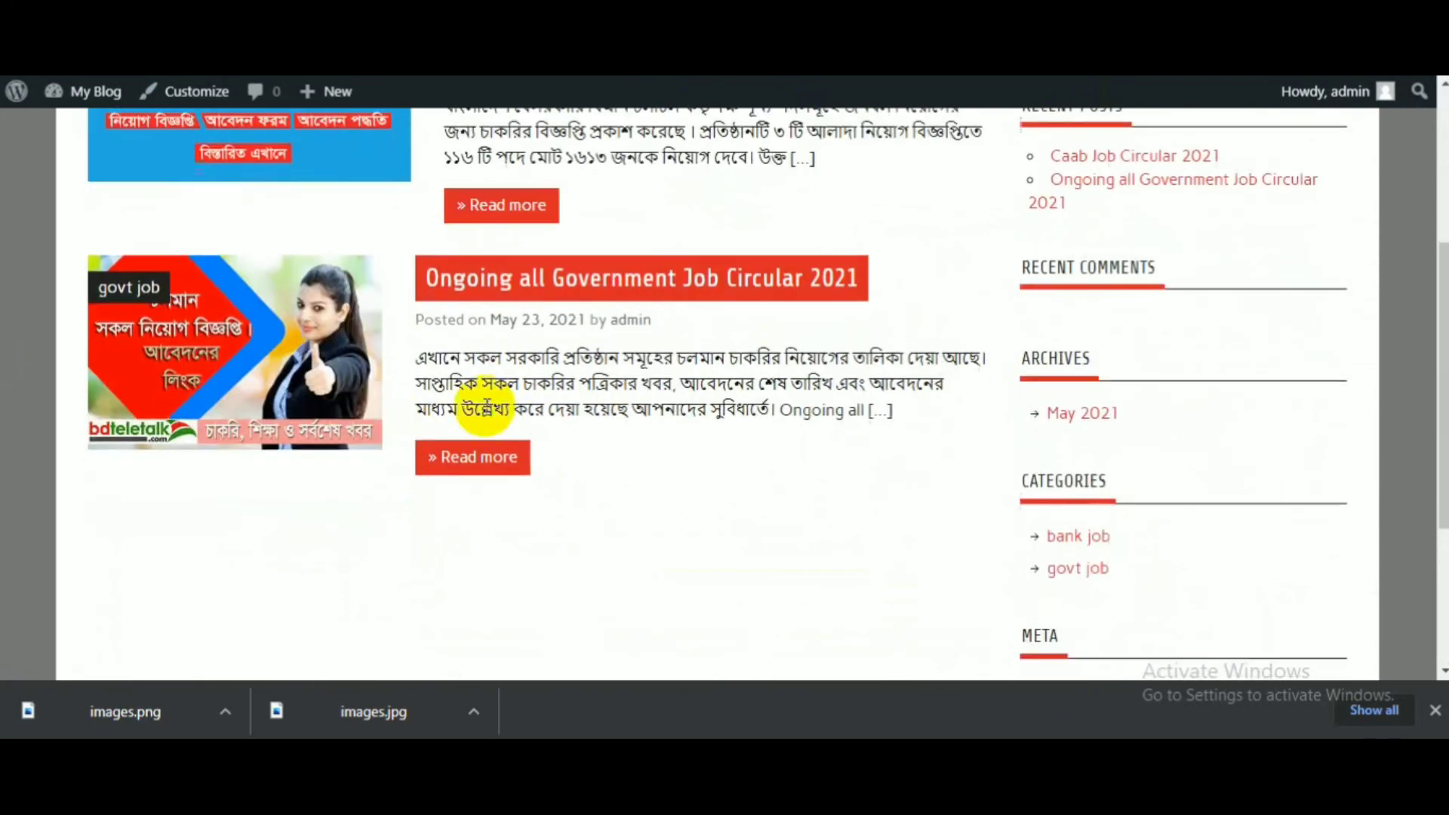
scroll(566, 420, up, 5)
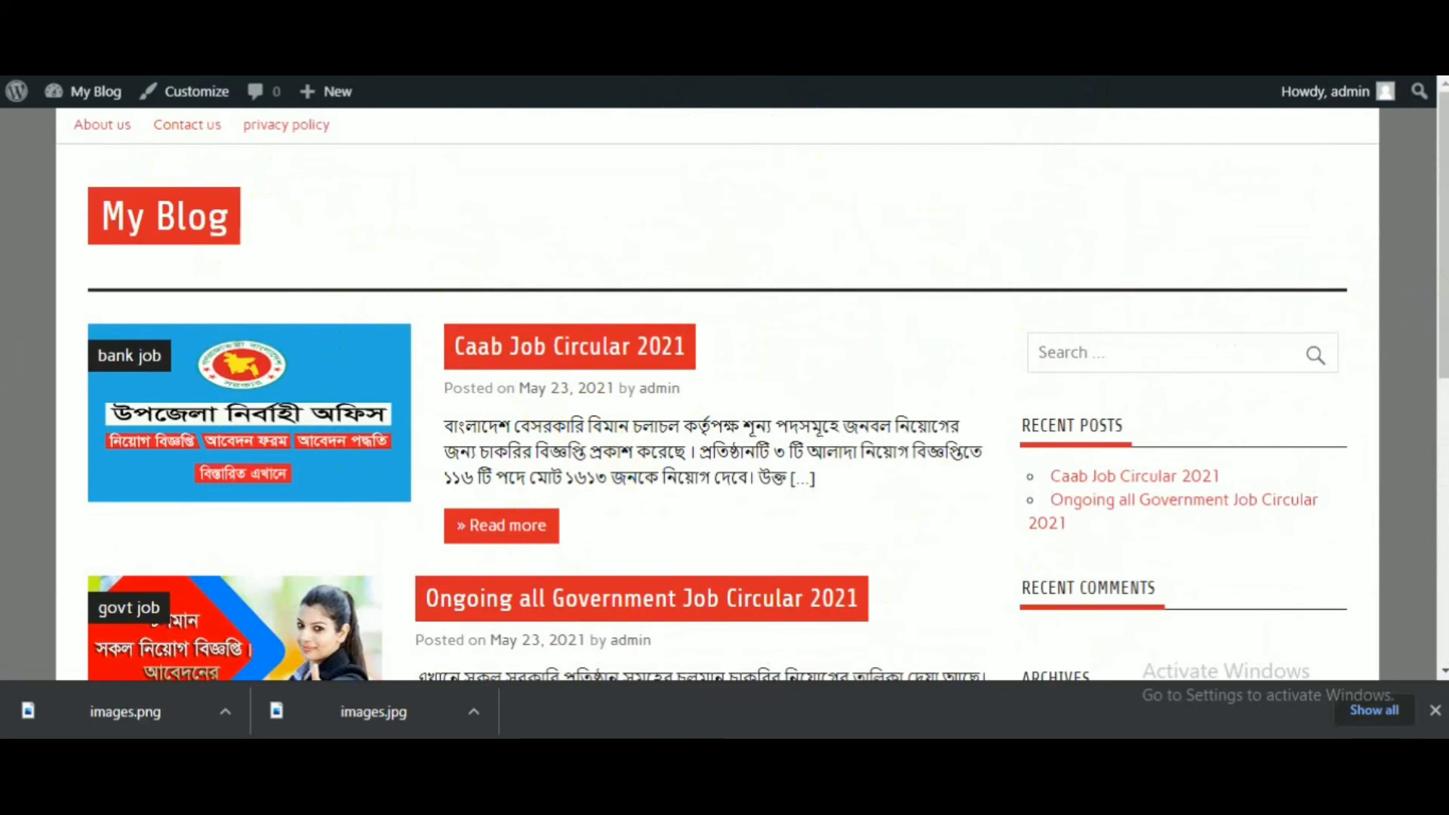
- Return to the WordPress dashboard, open the theme's menu settings and load the main (Main Navigation) menu for editing
key(ctrl+Tab)
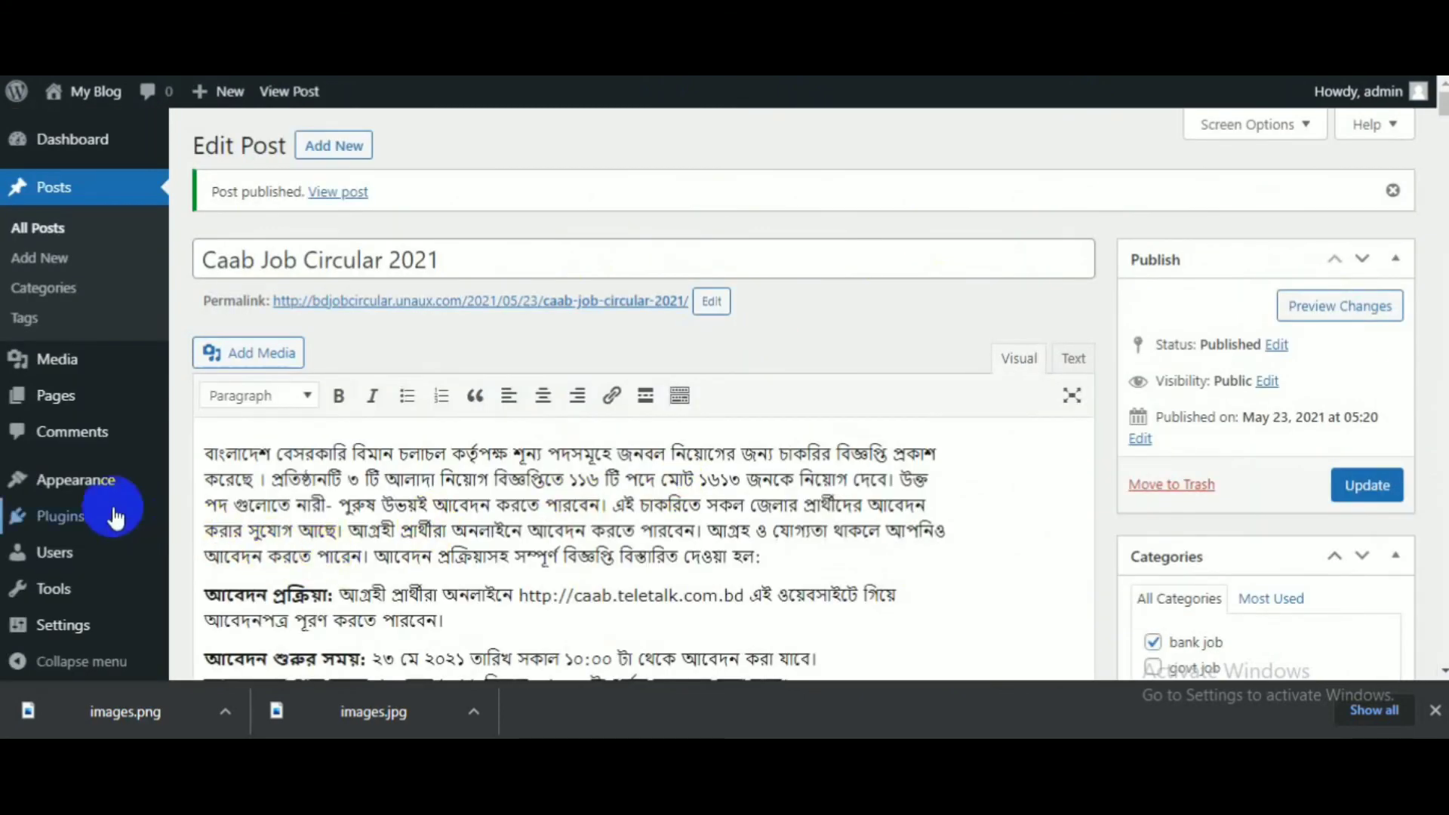
mouse_move(84, 494)
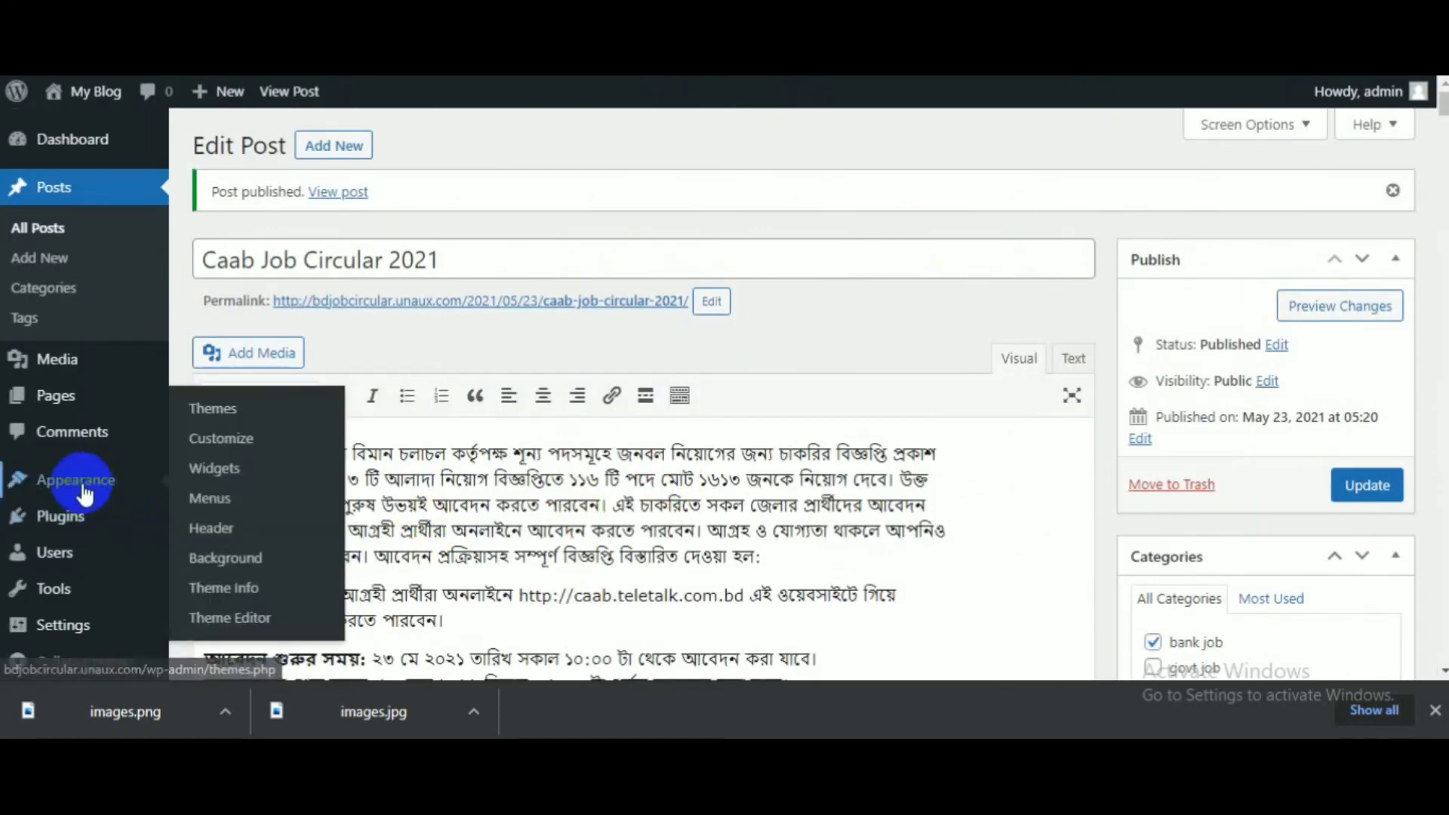
click(215, 499)
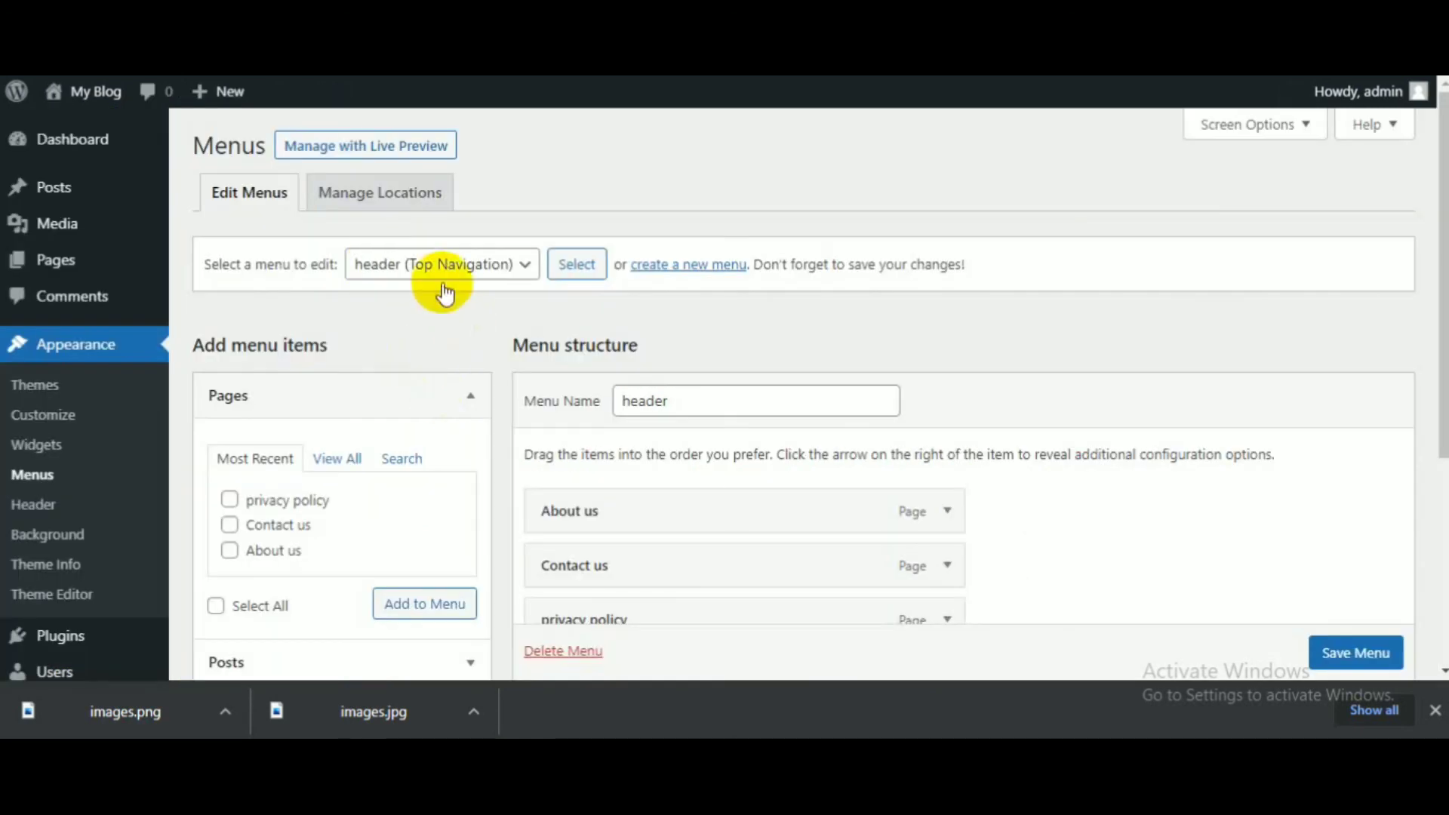
click(444, 281)
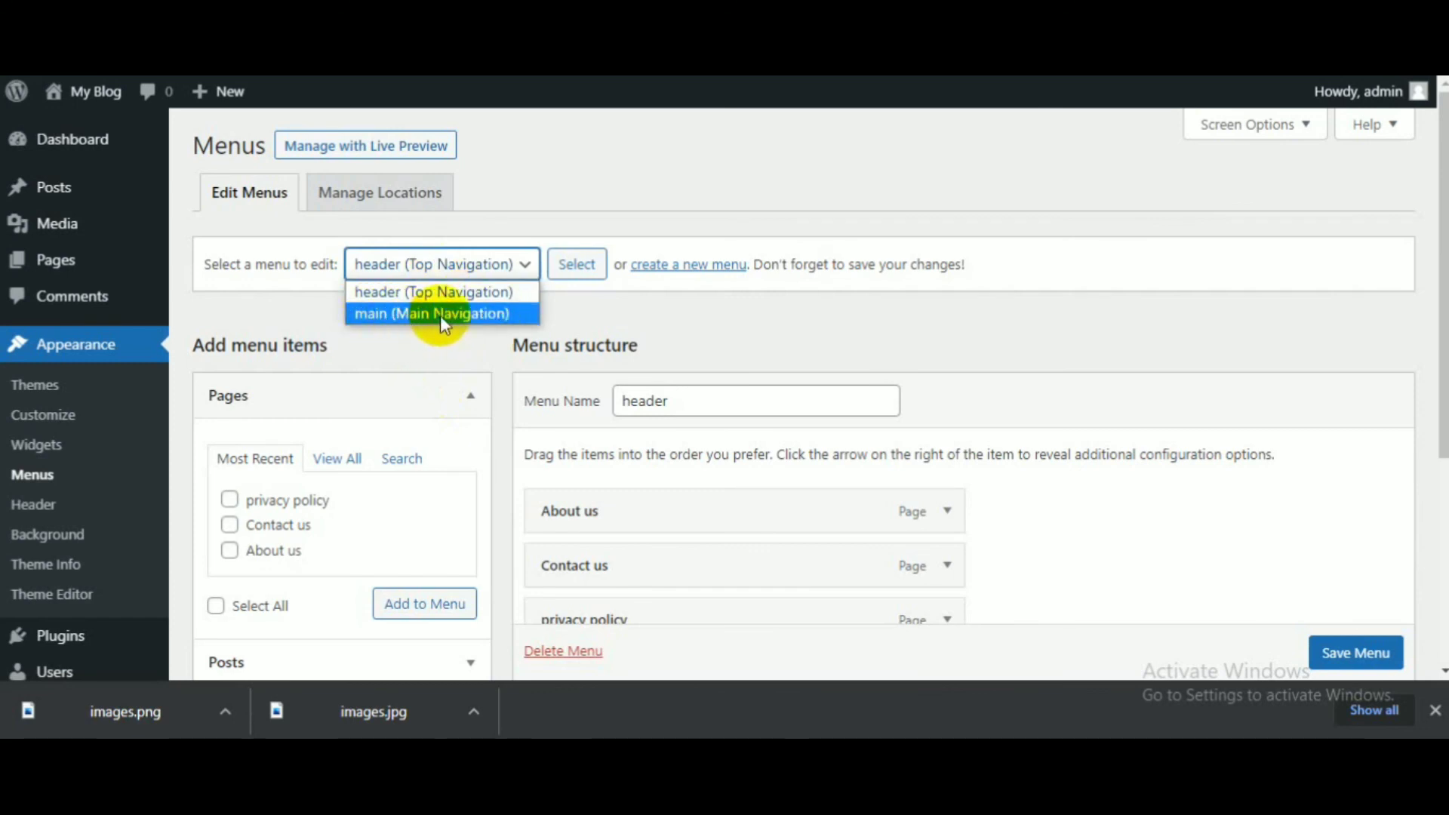
click(512, 314)
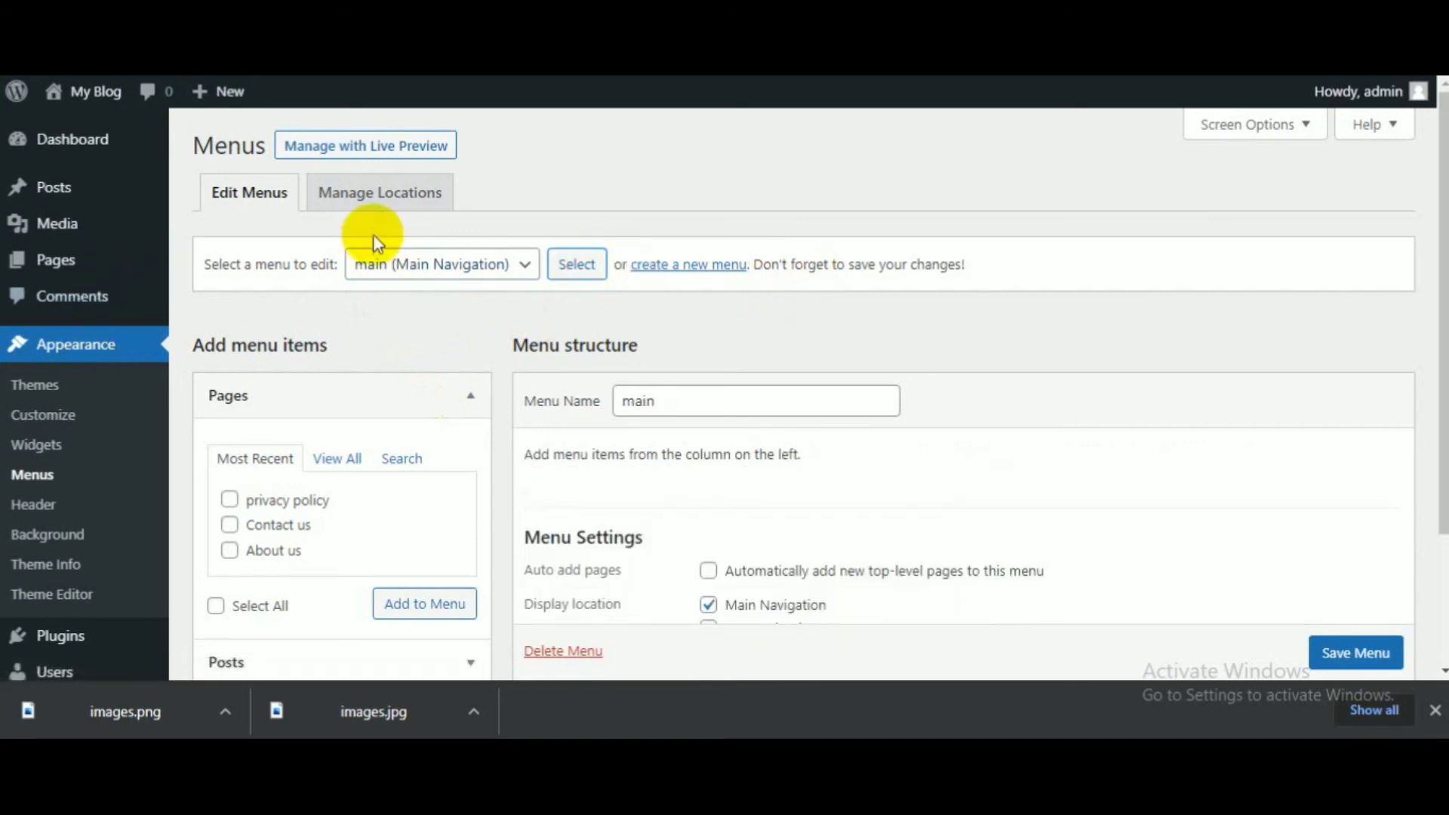
- Add all the categories, bank job, govt job and Uncategorized, to the main menu
scroll(533, 429, down, 2)
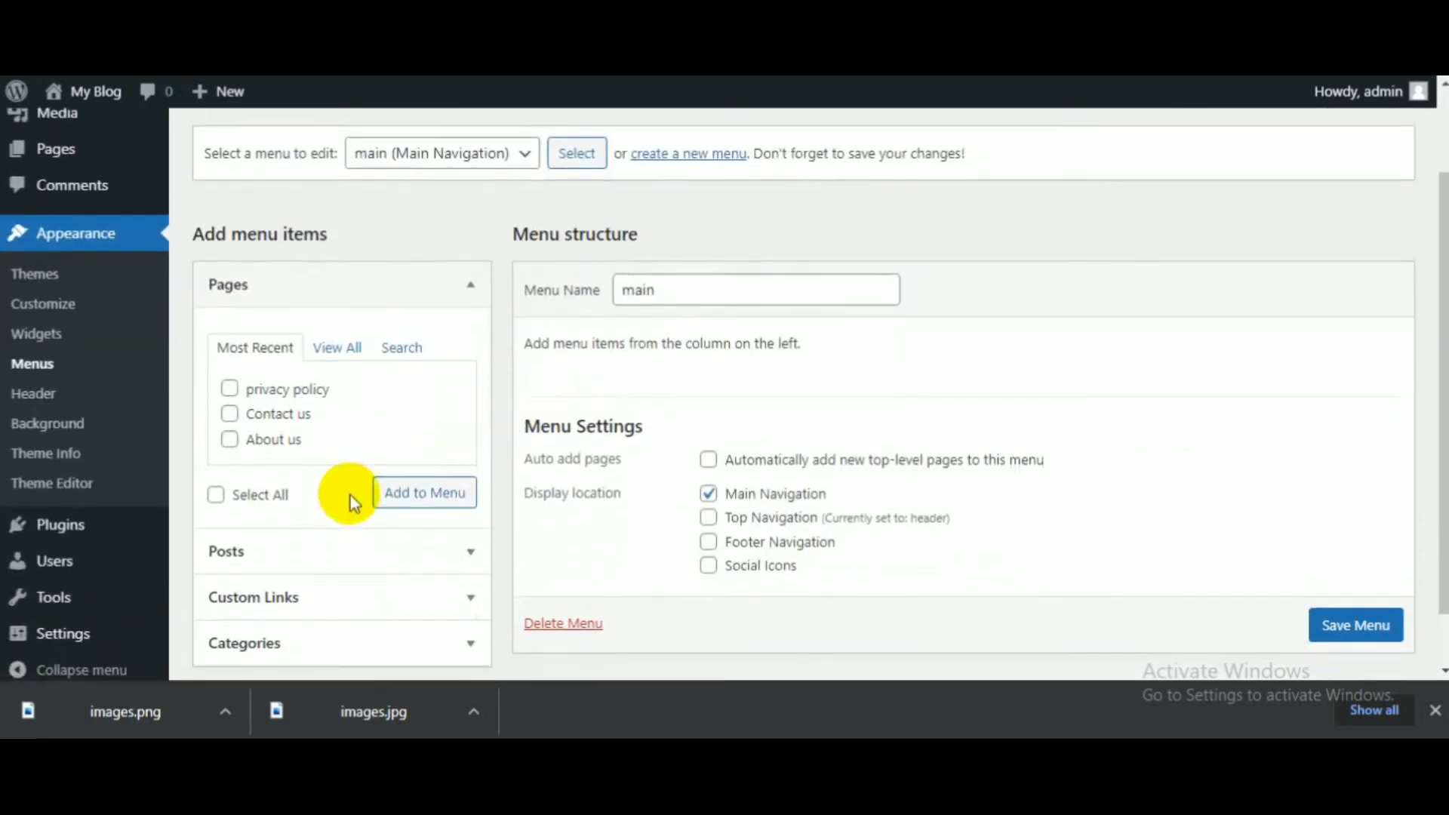
scroll(324, 551, down, 1)
click(284, 594)
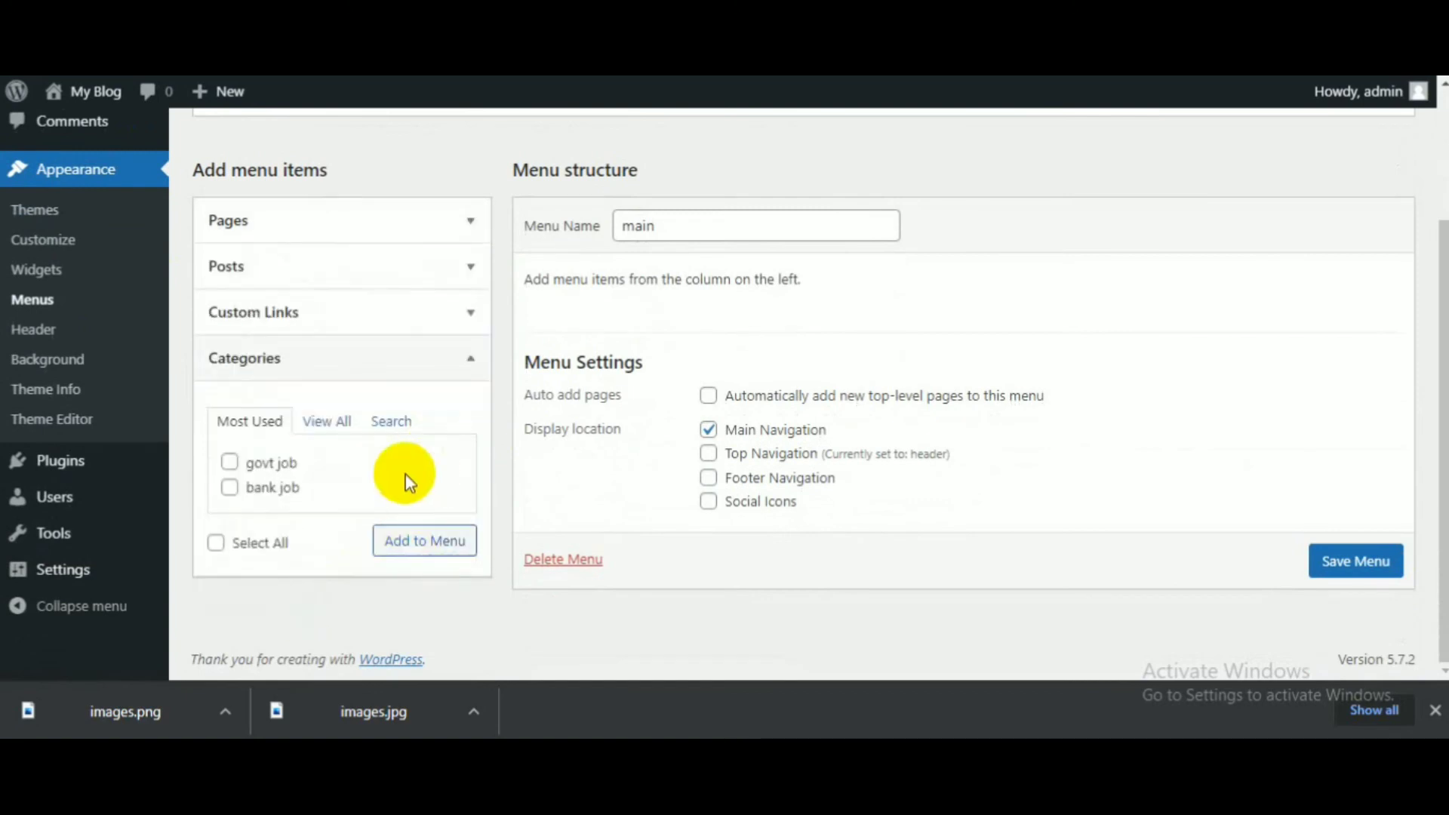
click(323, 423)
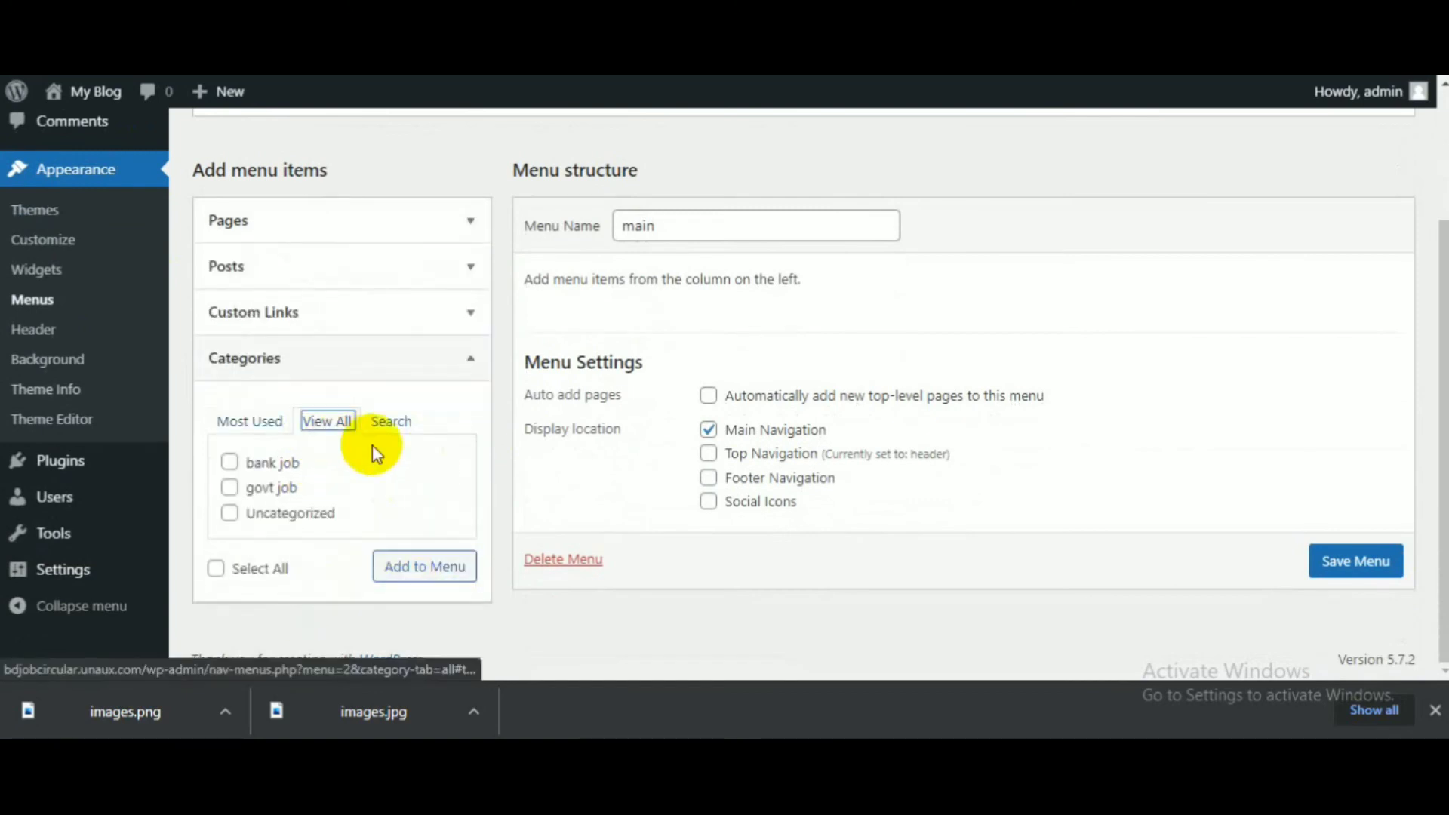
click(216, 568)
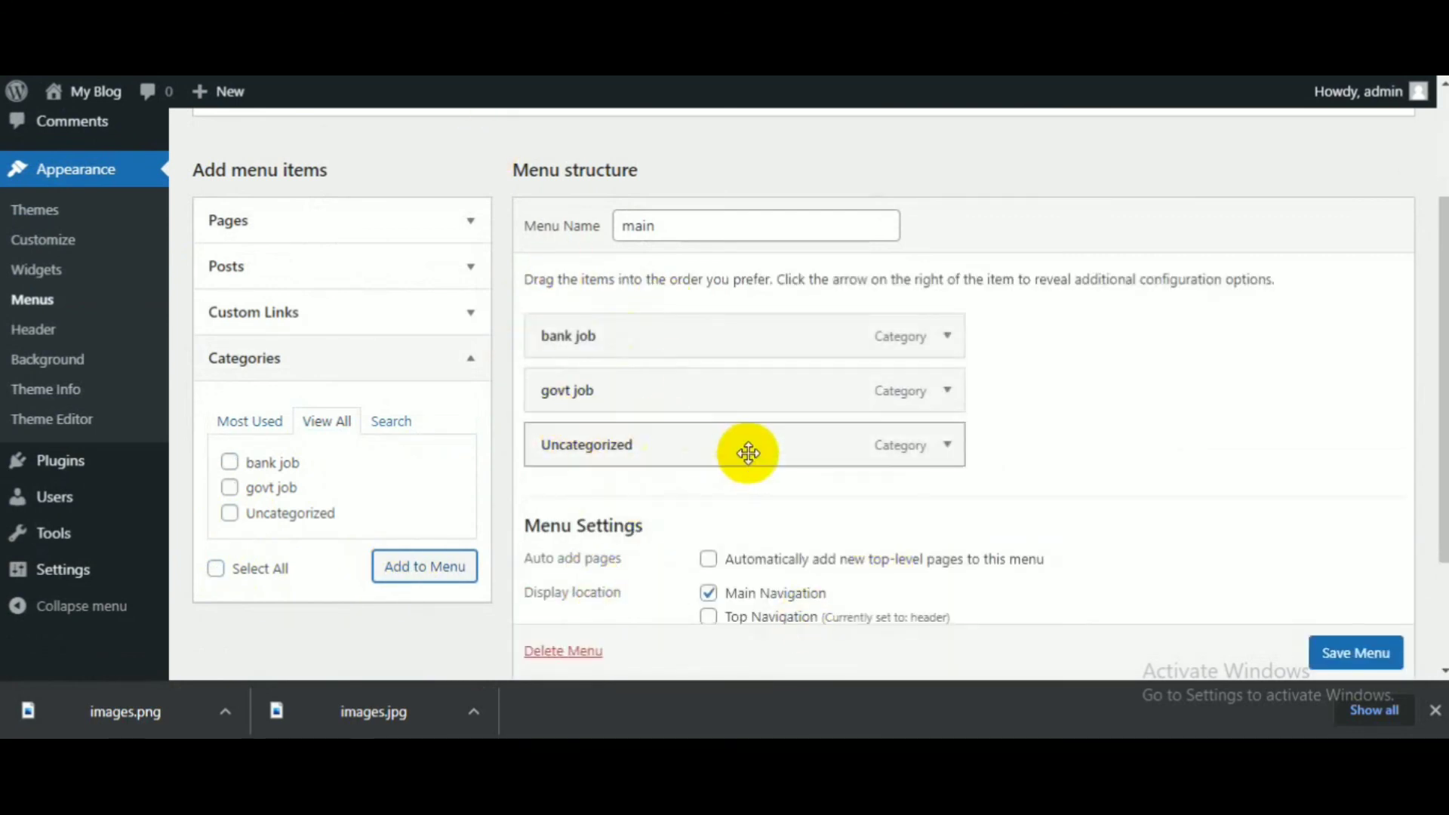
- Remove the Uncategorized item from the main menu, leaving it assigned to Main Navigation, and save the menu
click(947, 444)
scroll(755, 498, down, 3)
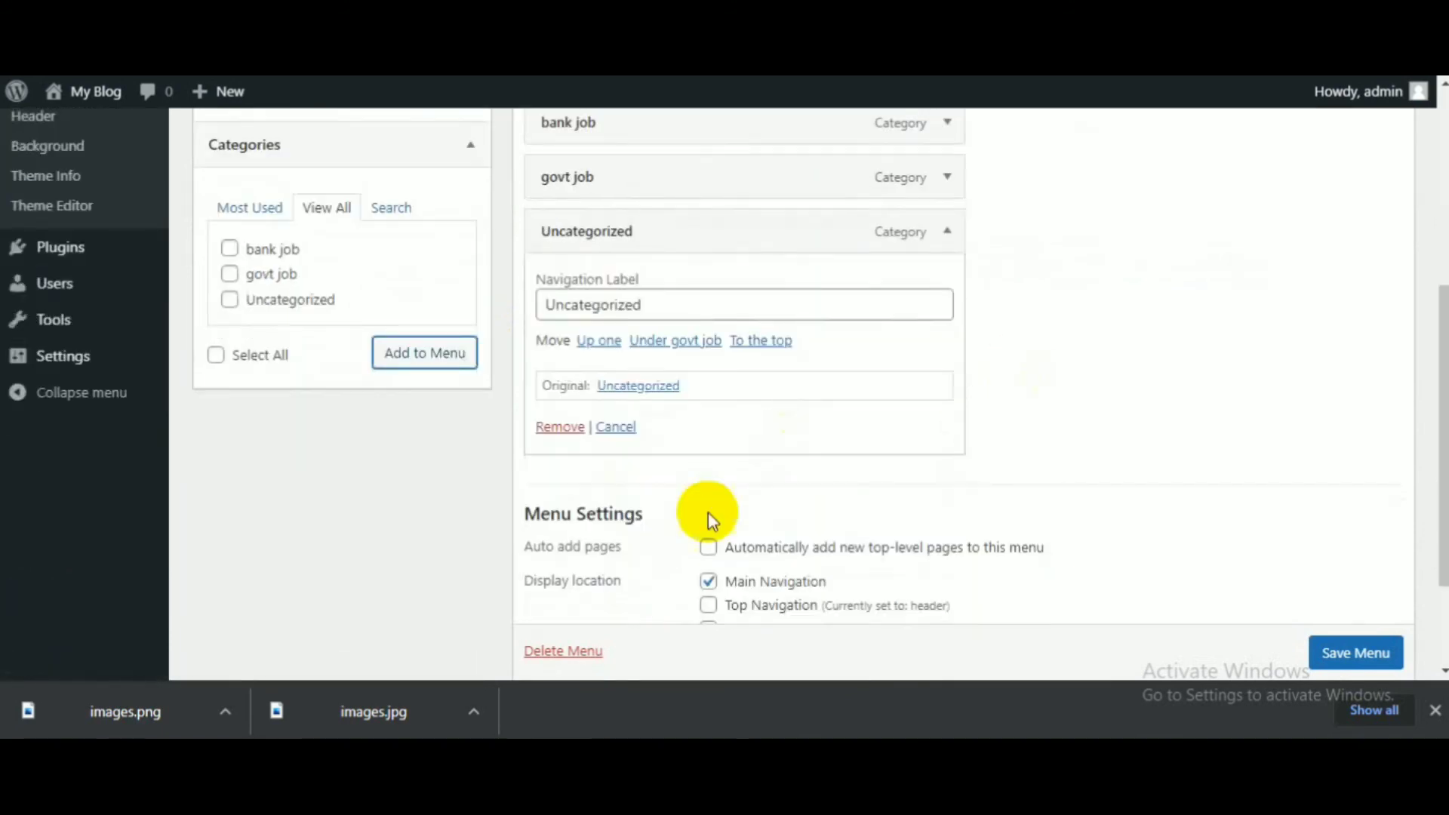
click(569, 426)
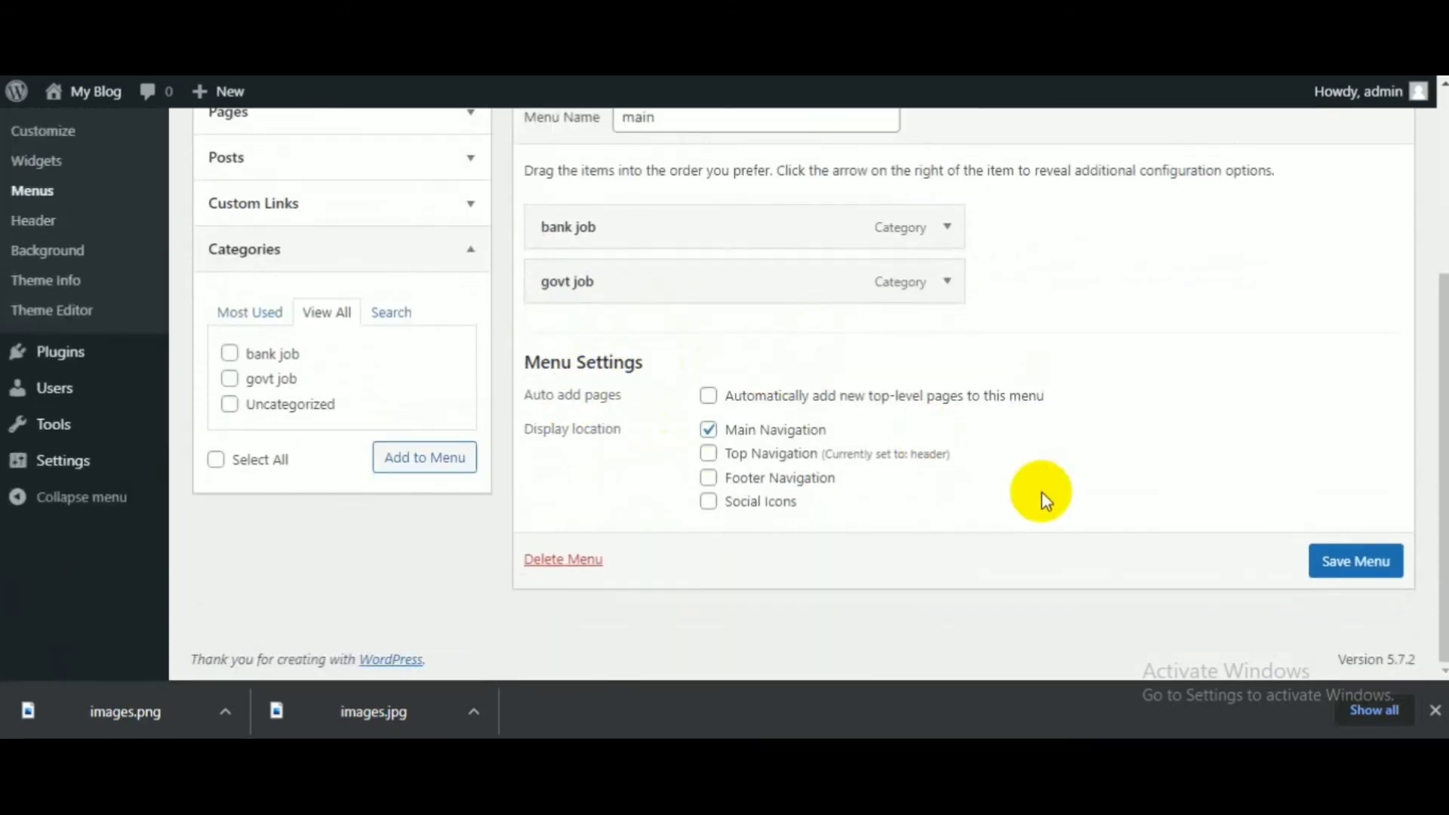
click(1374, 571)
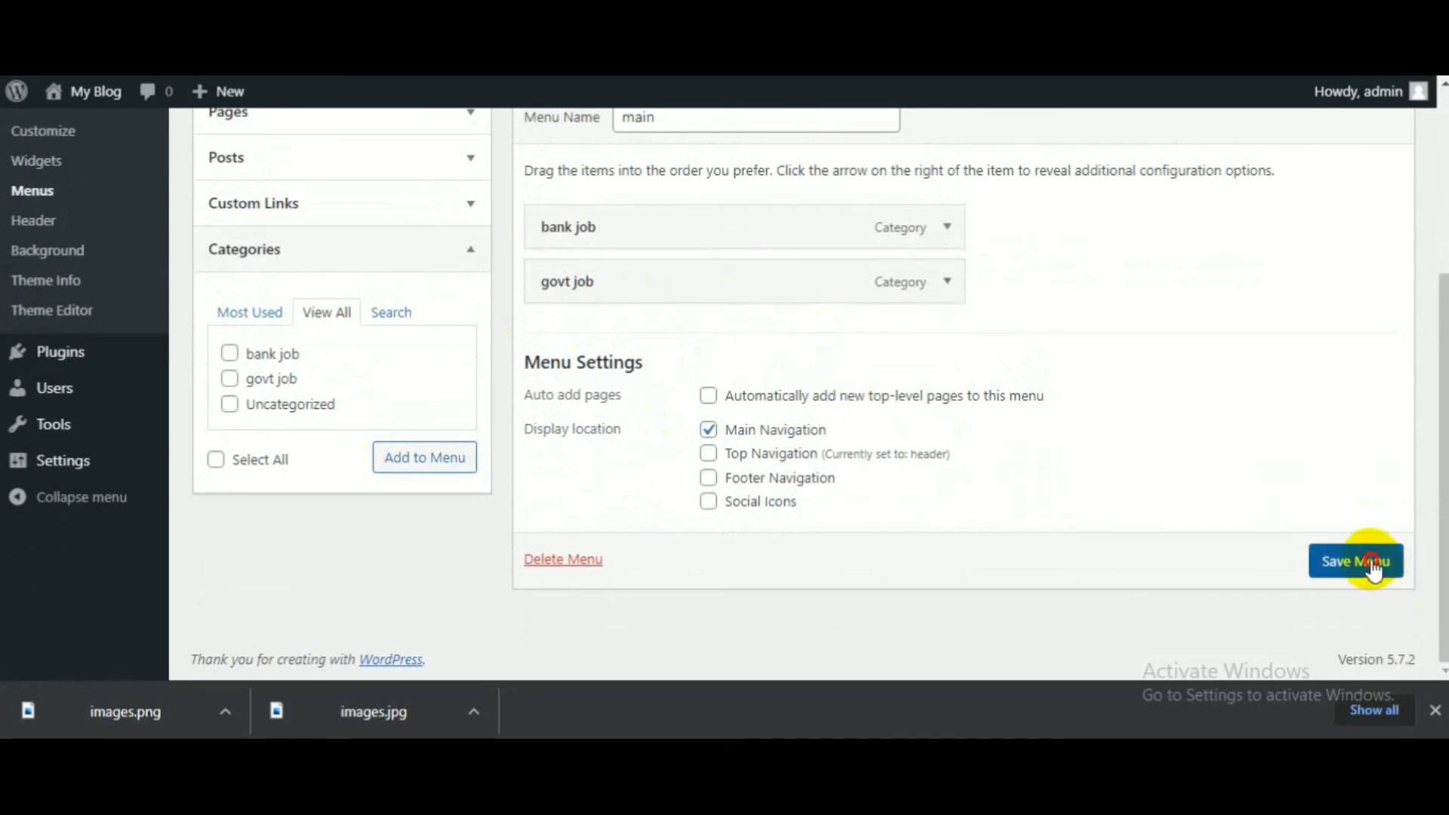
click(1374, 571)
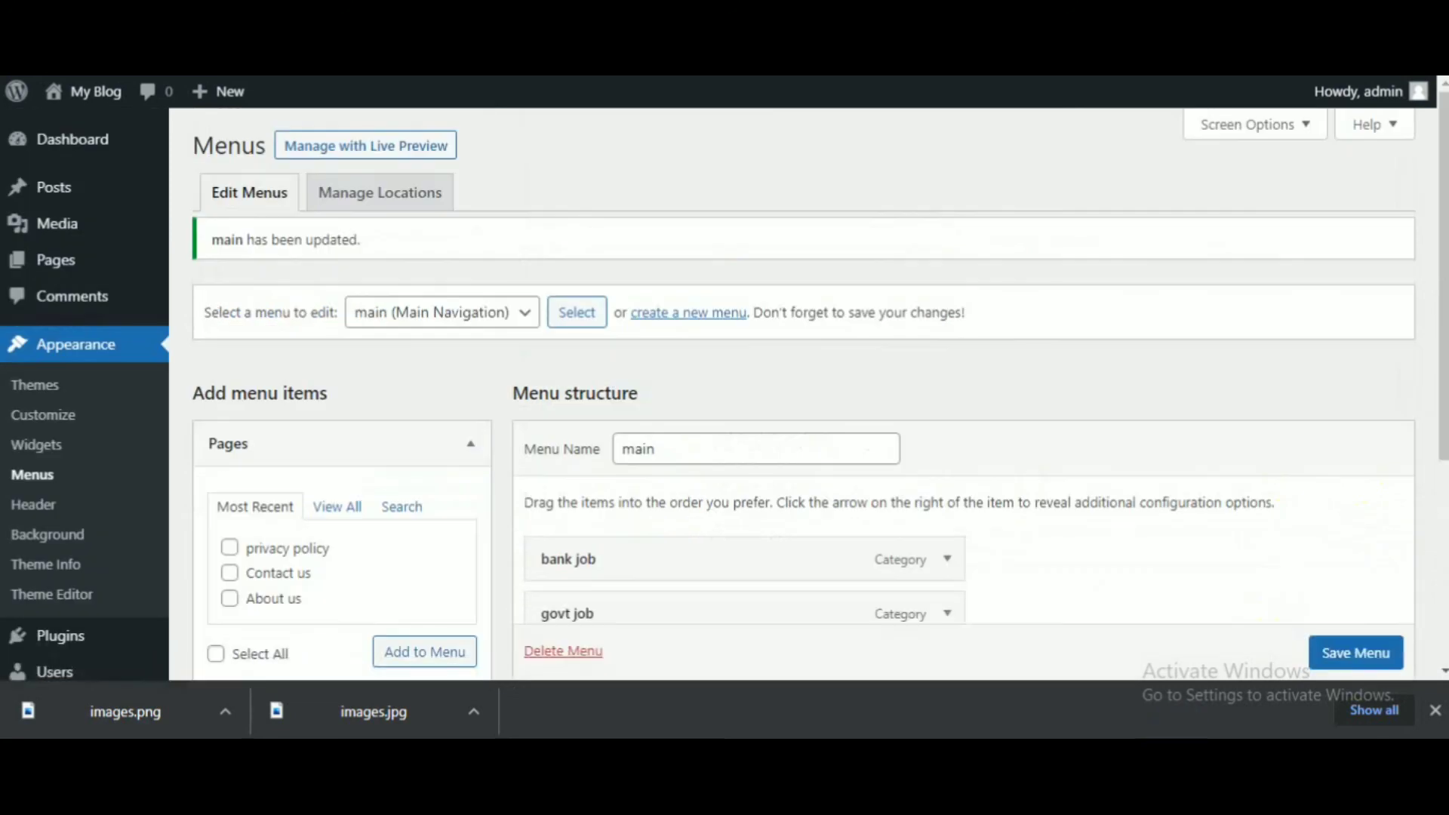
click(1187, 753)
scroll(856, 575, down, 4)
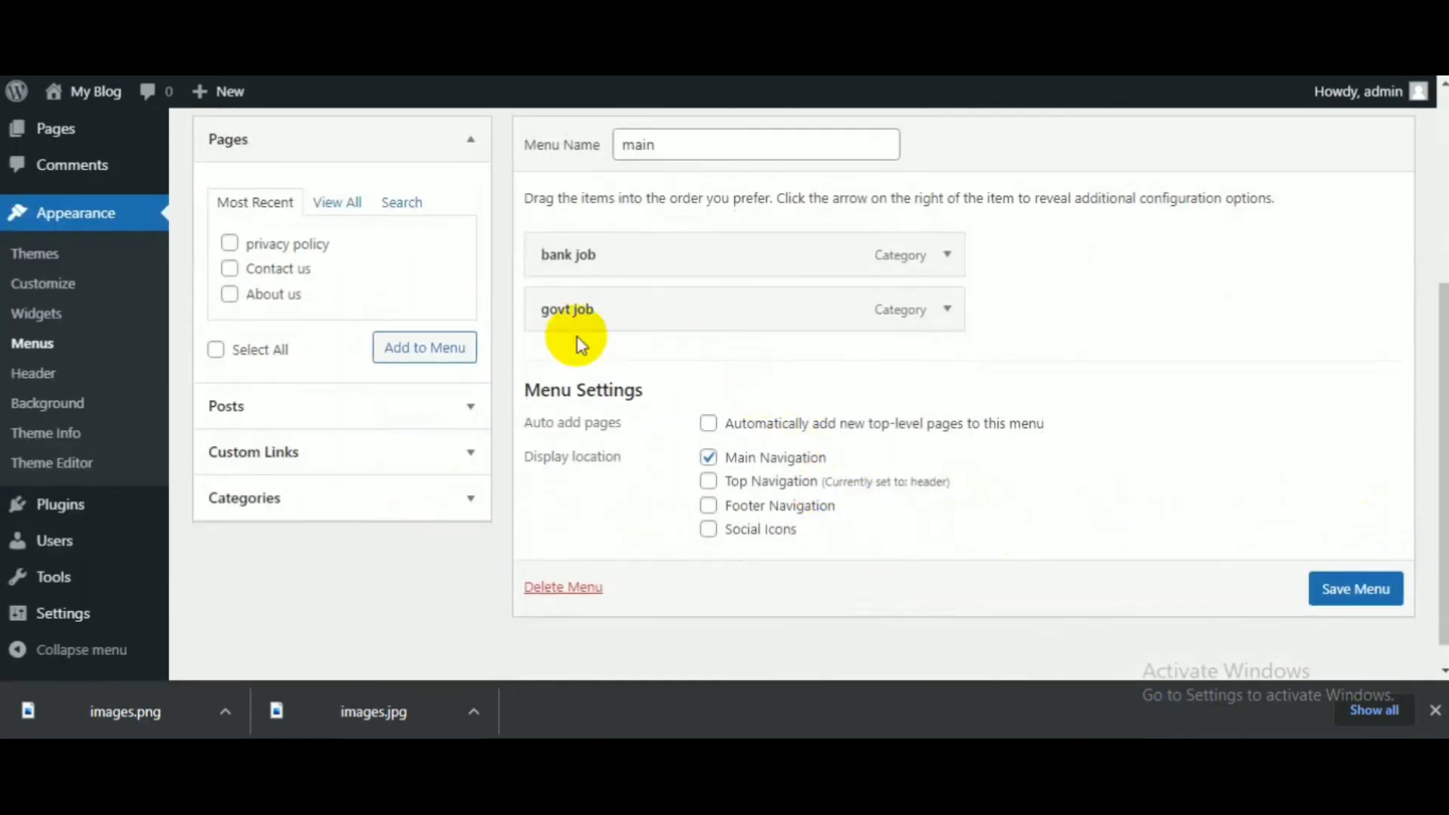
click(1356, 587)
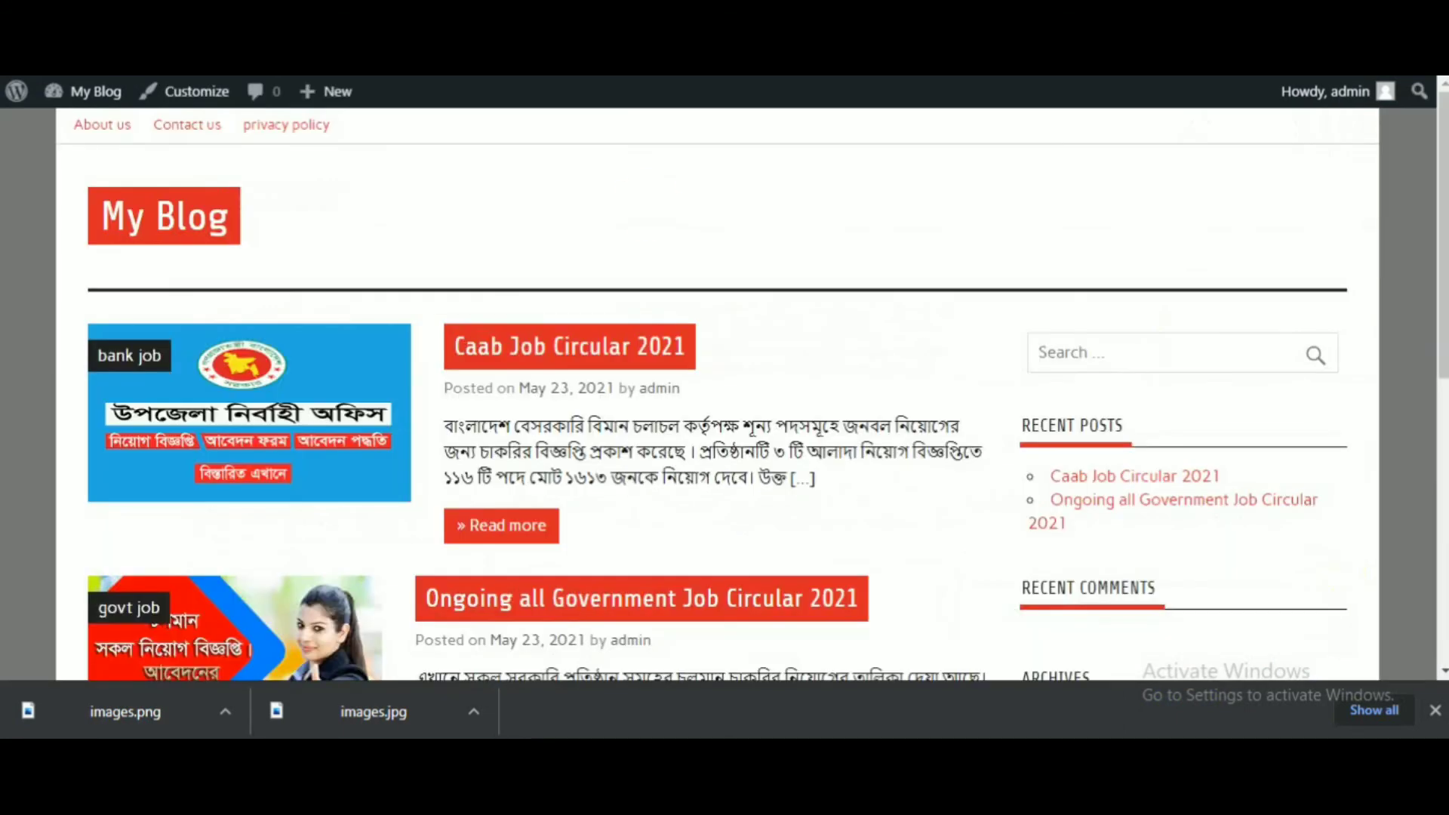
- Refresh the blog's home page and check its category navigation against the main menu's items and display location
scroll(382, 337, down, 7)
scroll(382, 336, up, 7)
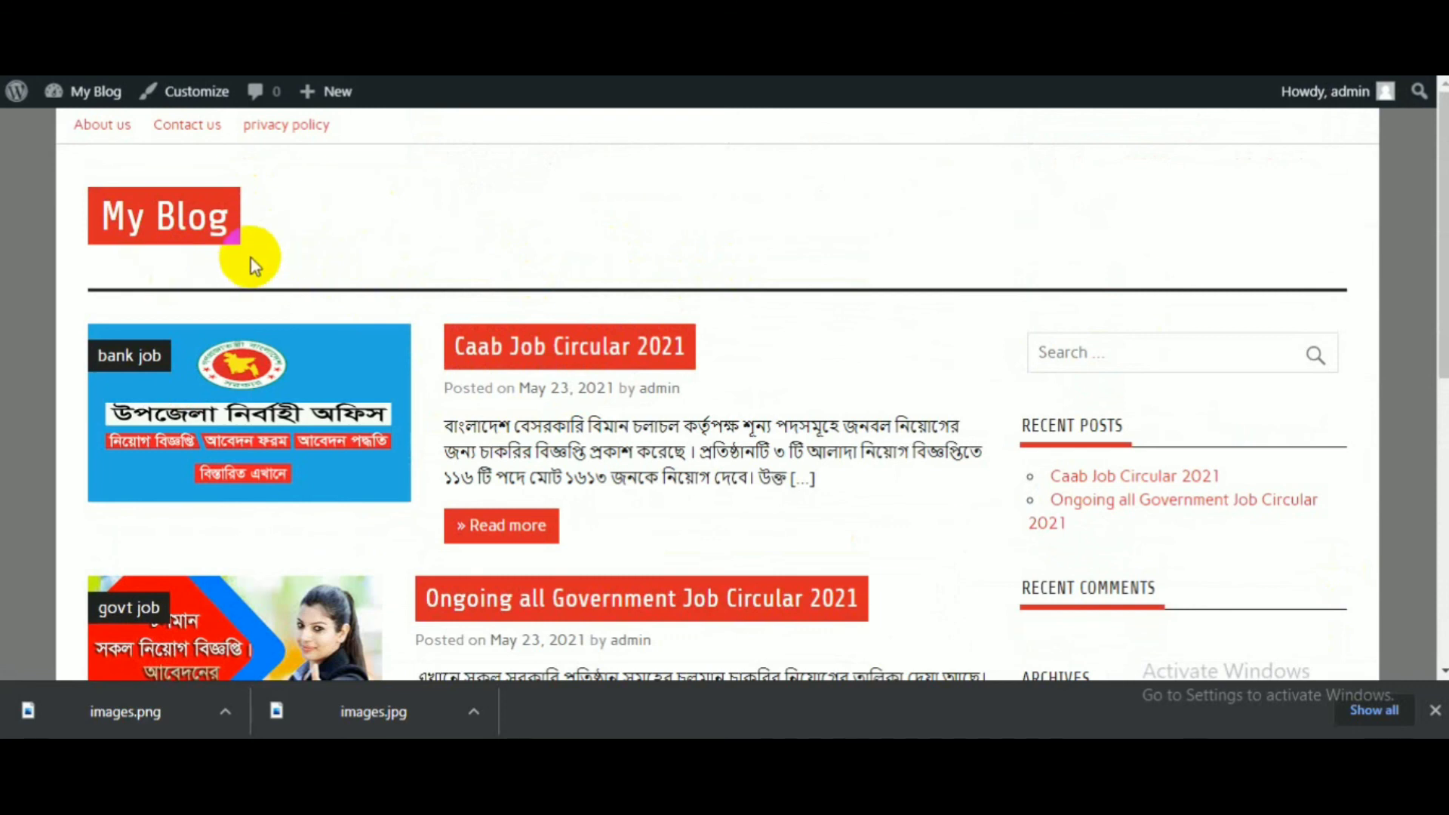
key(F5)
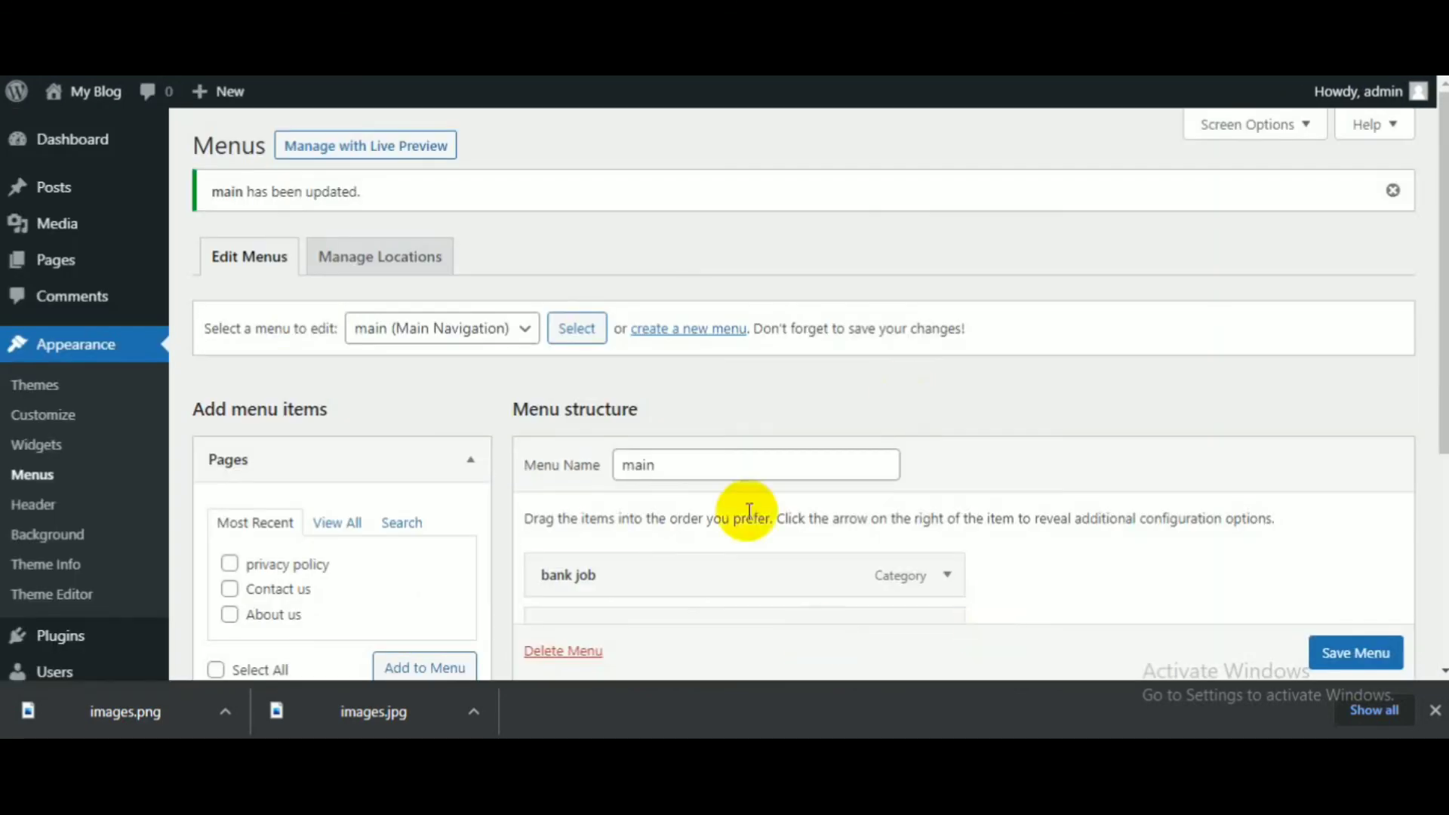
scroll(686, 502, down, 4)
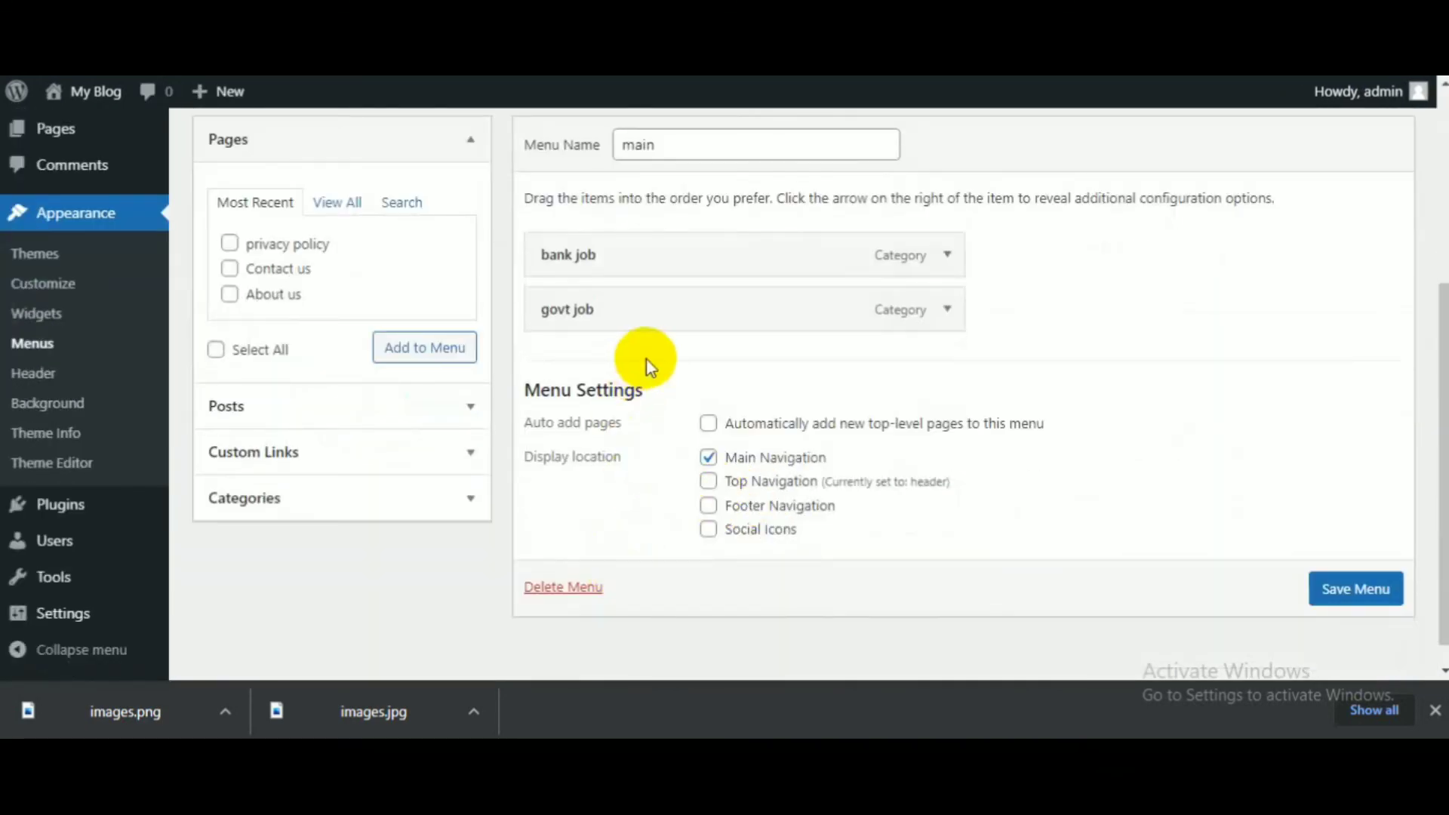
scroll(682, 364, up, 3)
scroll(679, 466, down, 1)
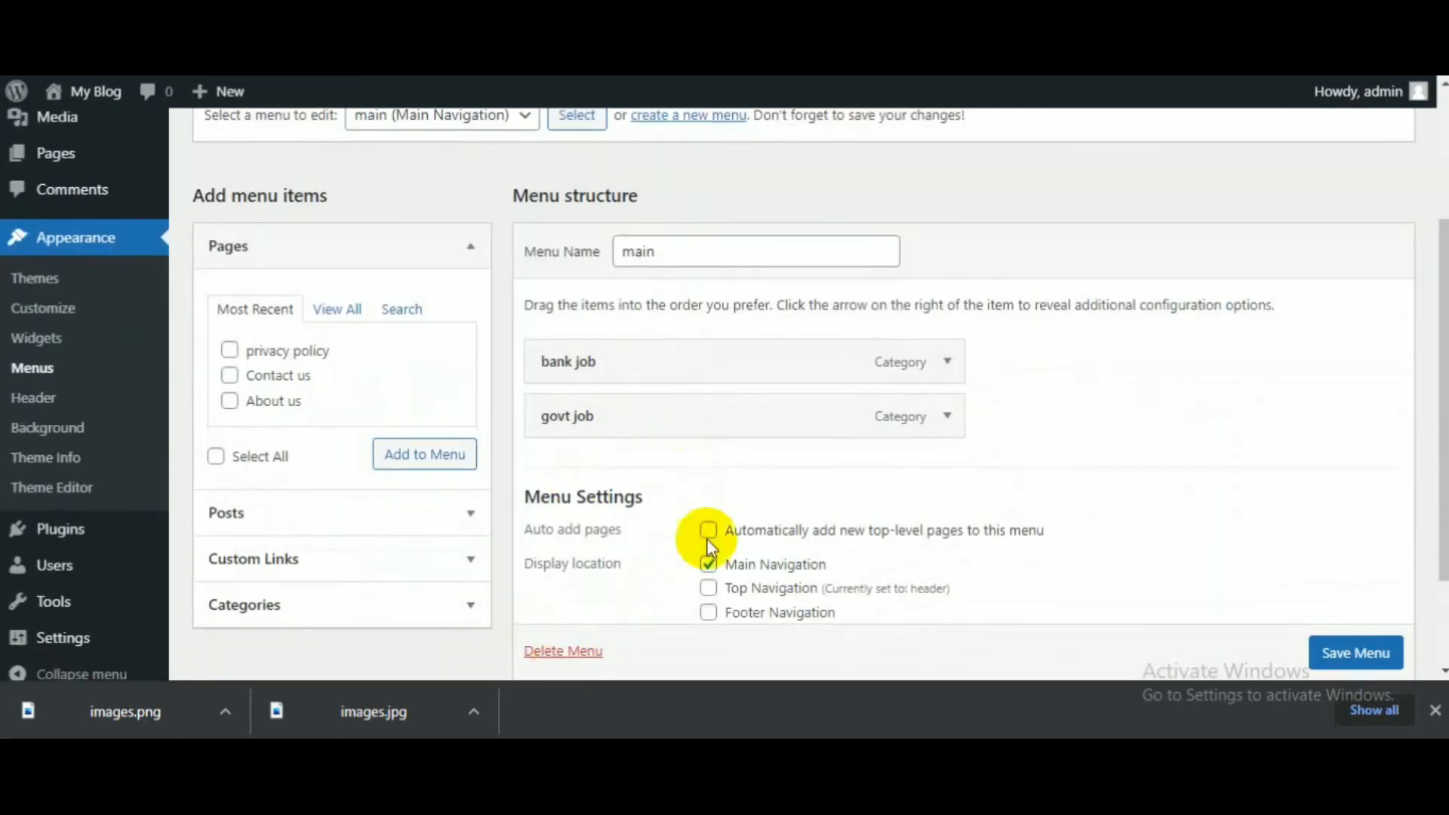
click(314, 564)
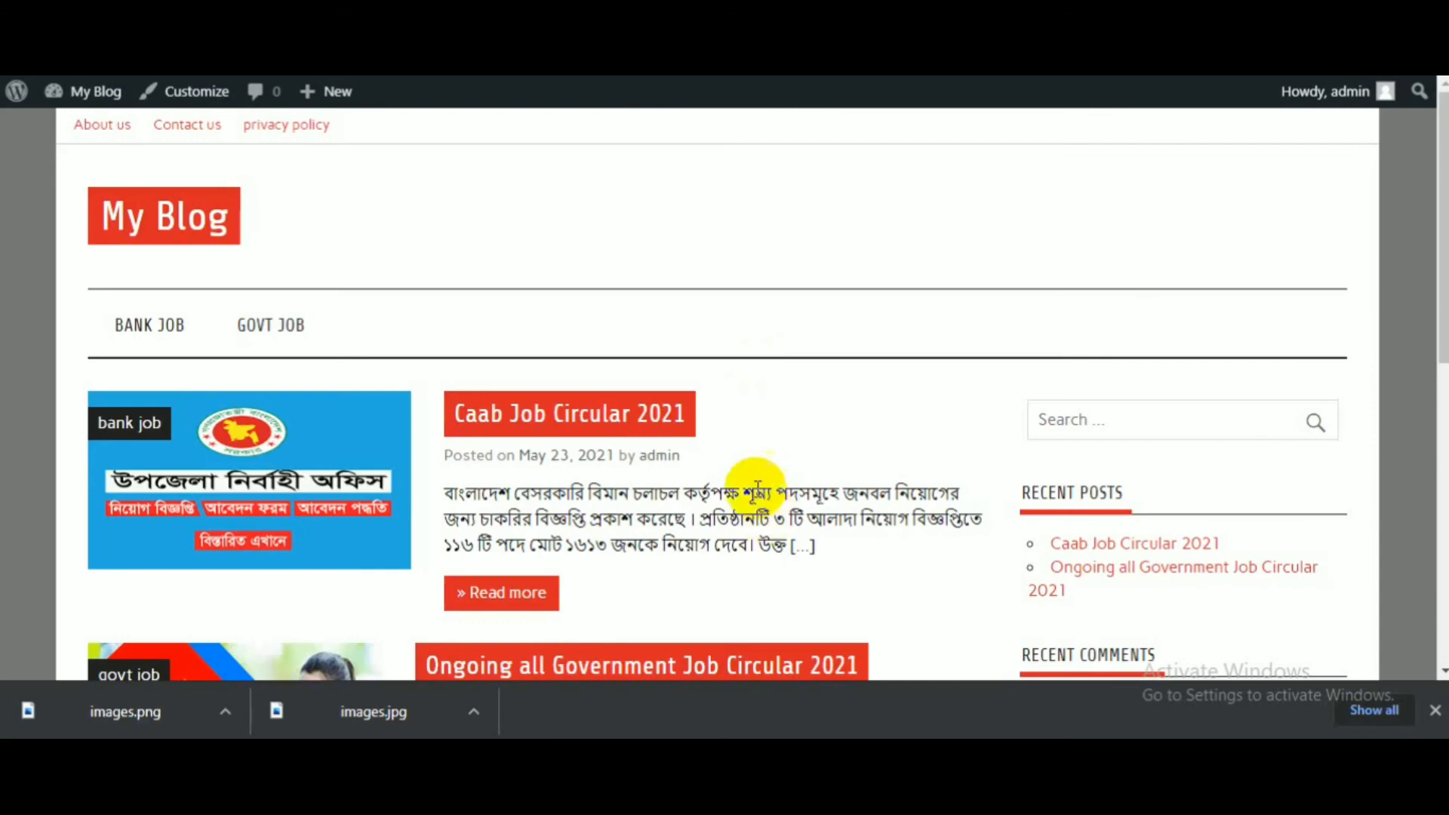
scroll(757, 487, down, 10)
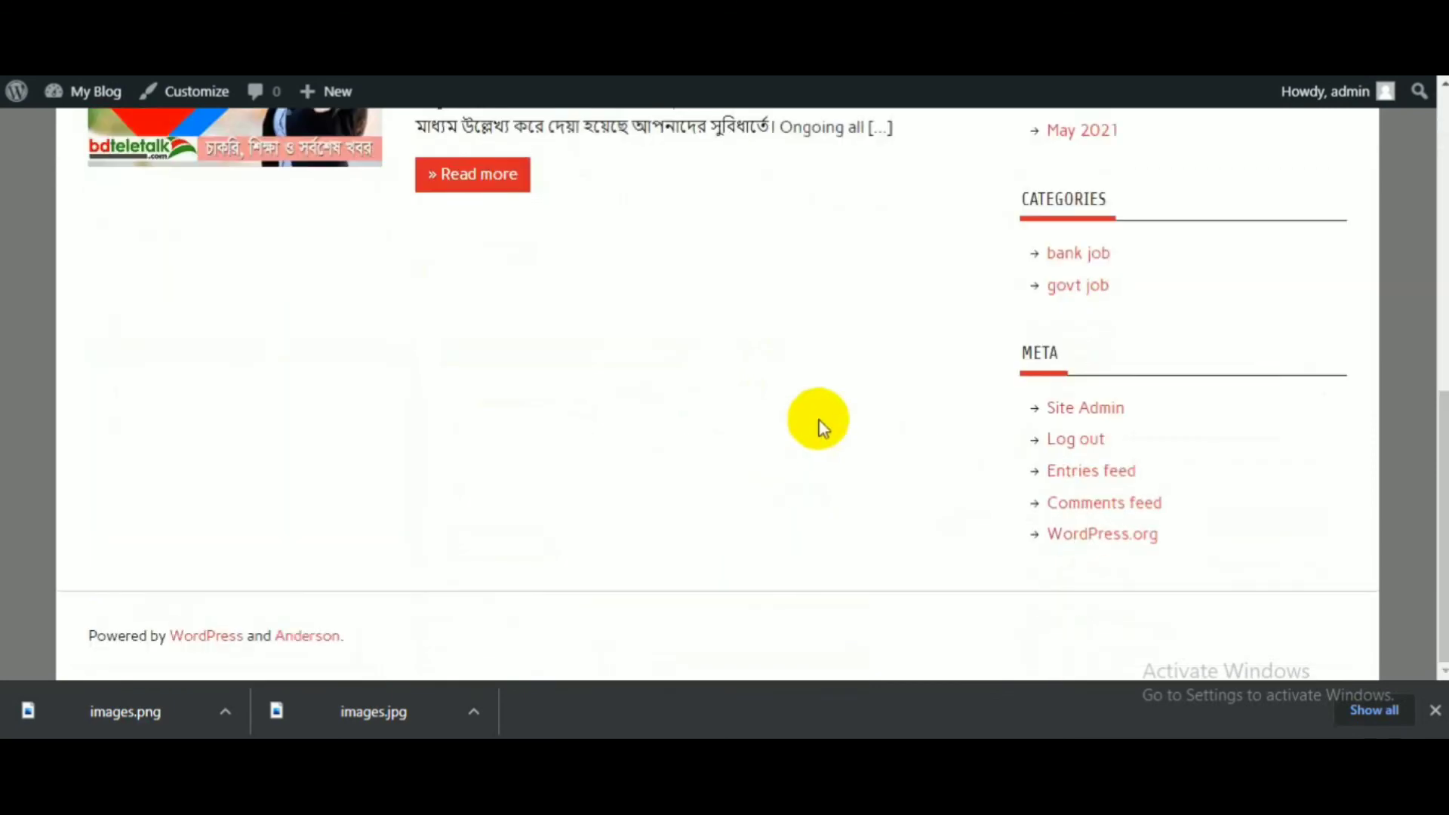
scroll(818, 424, up, 10)
click(573, 419)
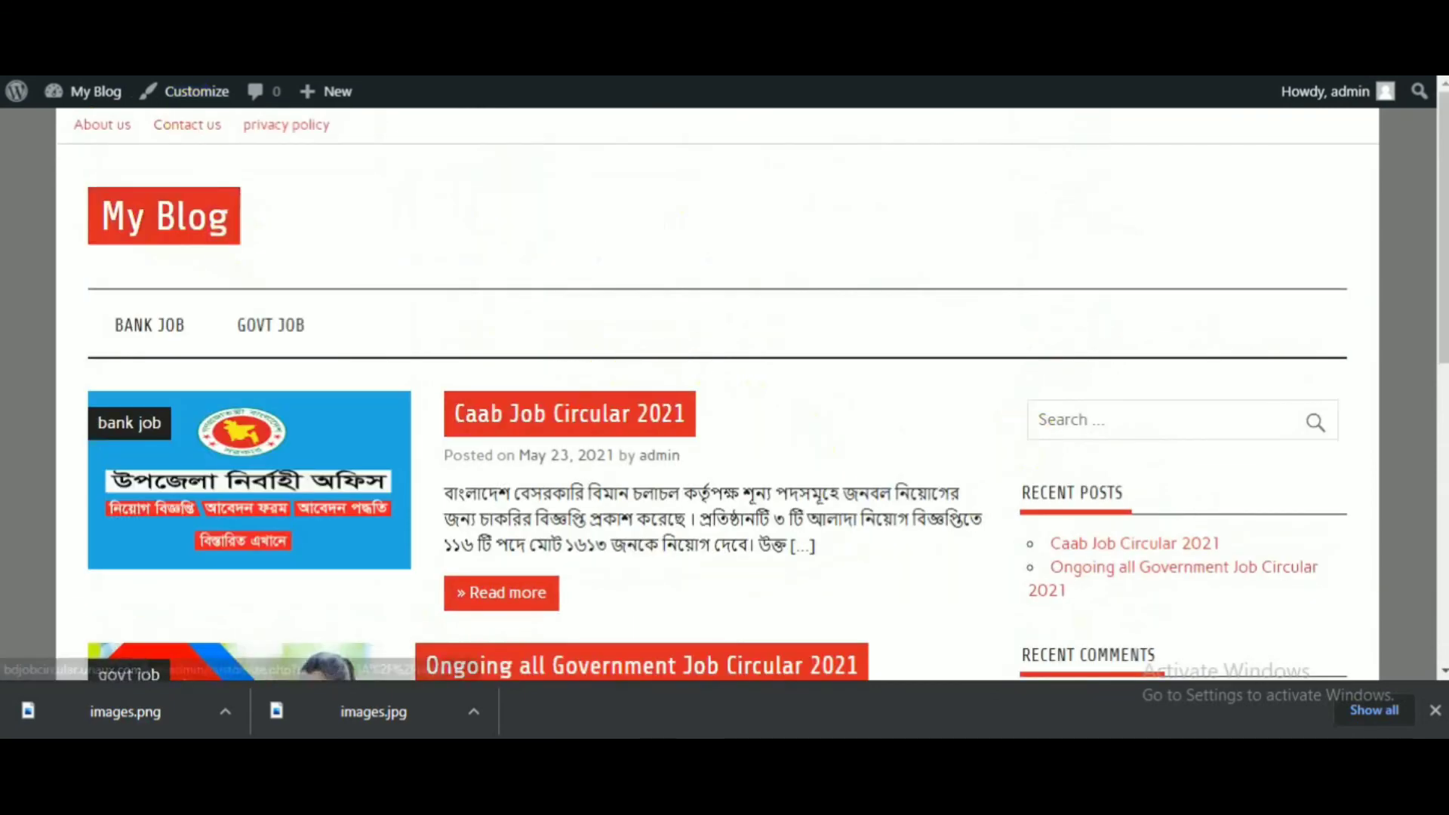
- Return to the dashboard, open the General Settings page and review the site title, tagline and remaining options
click(324, 18)
mouse_move(71, 128)
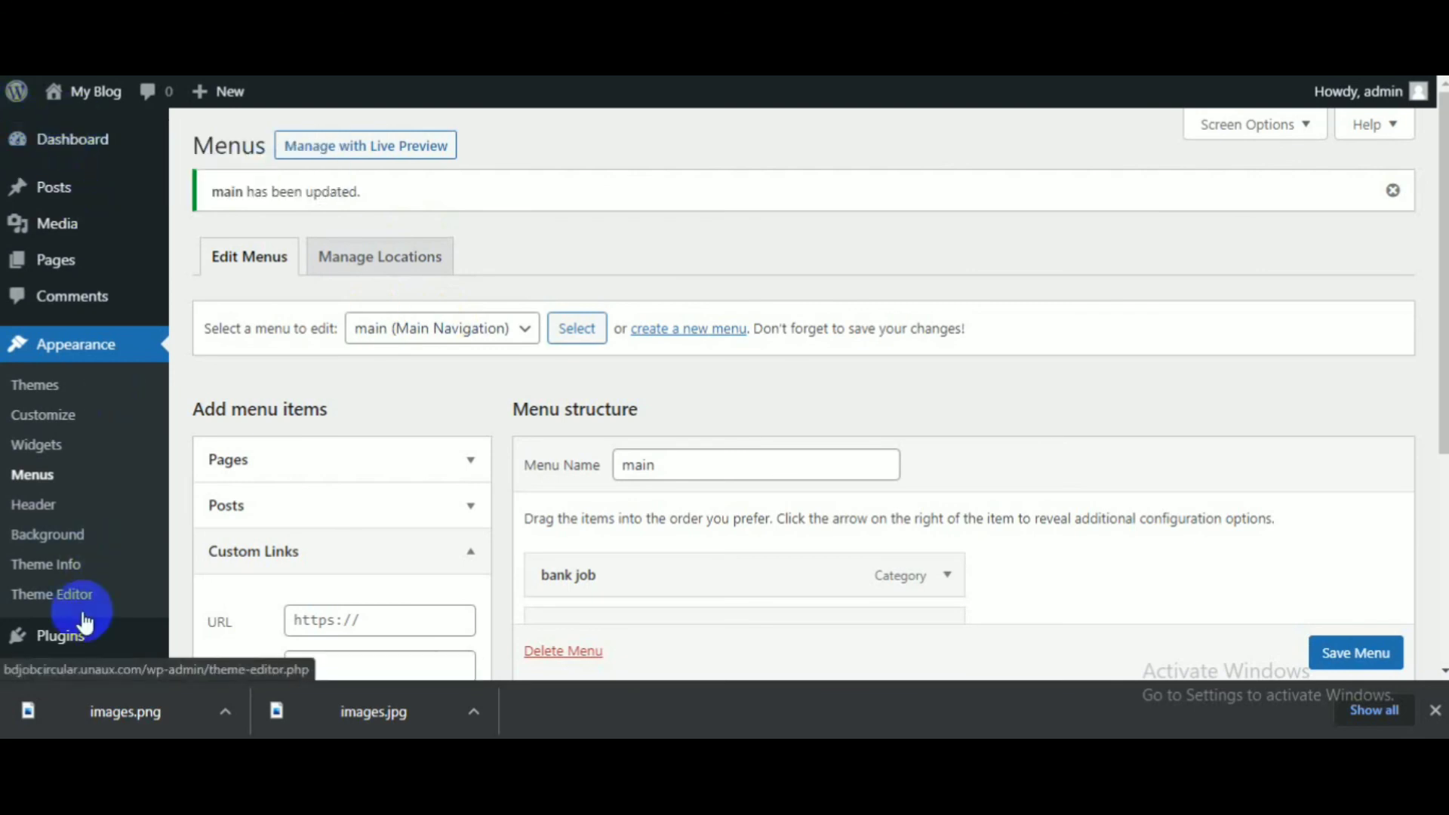
scroll(68, 607, down, 5)
scroll(87, 378, up, 3)
scroll(83, 529, down, 3)
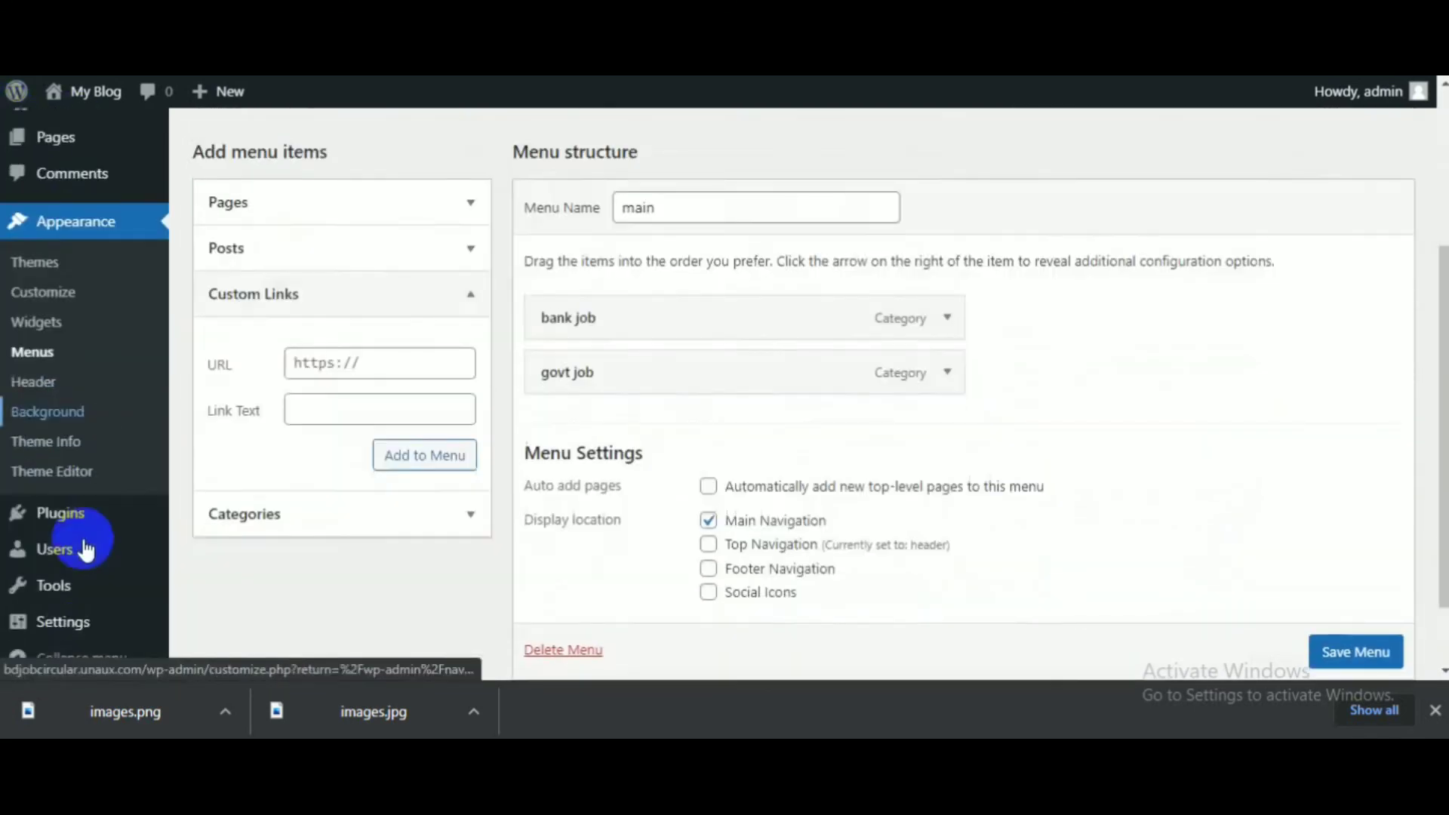
mouse_move(60, 611)
click(217, 393)
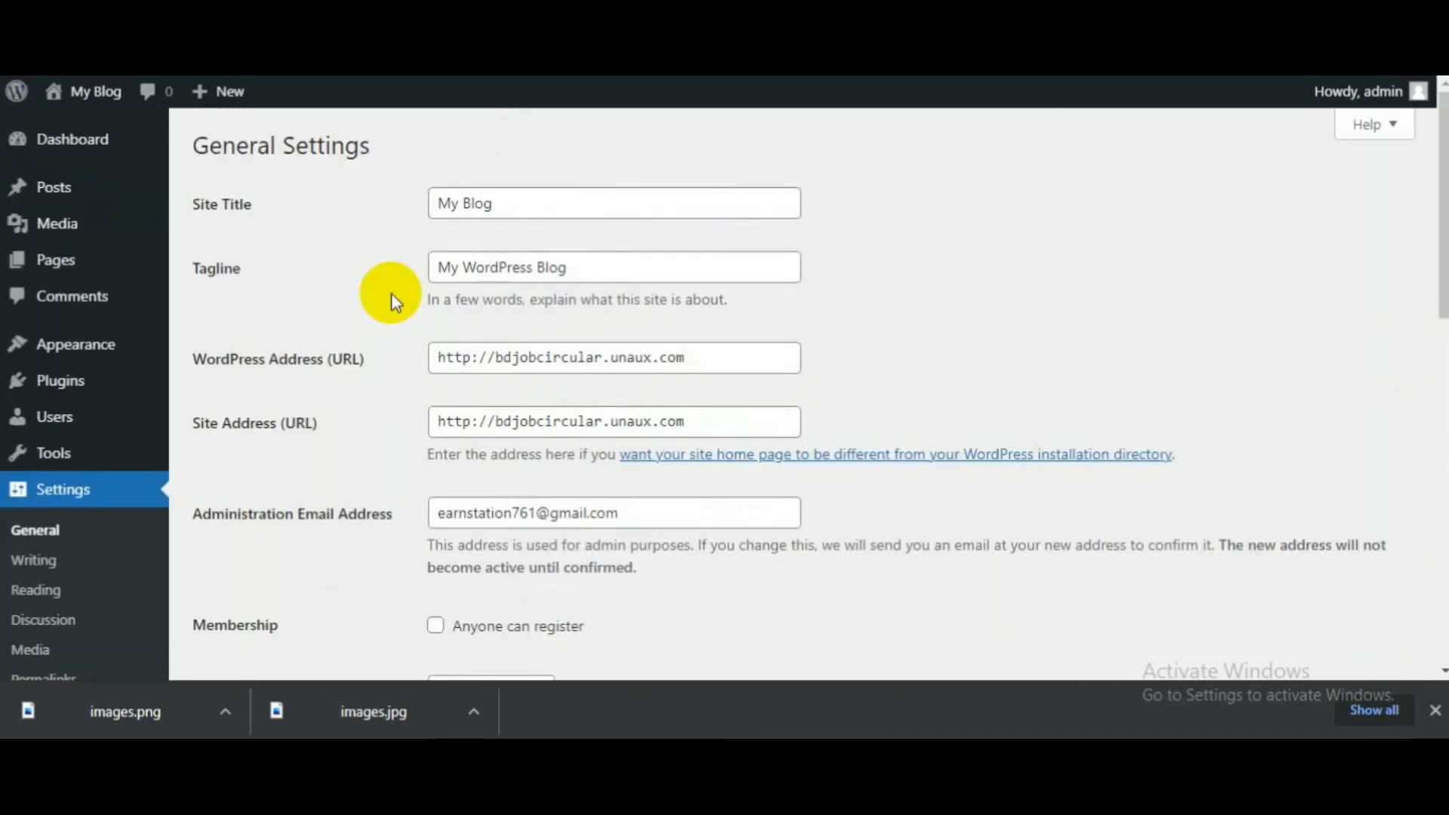
drag(533, 201, 442, 203)
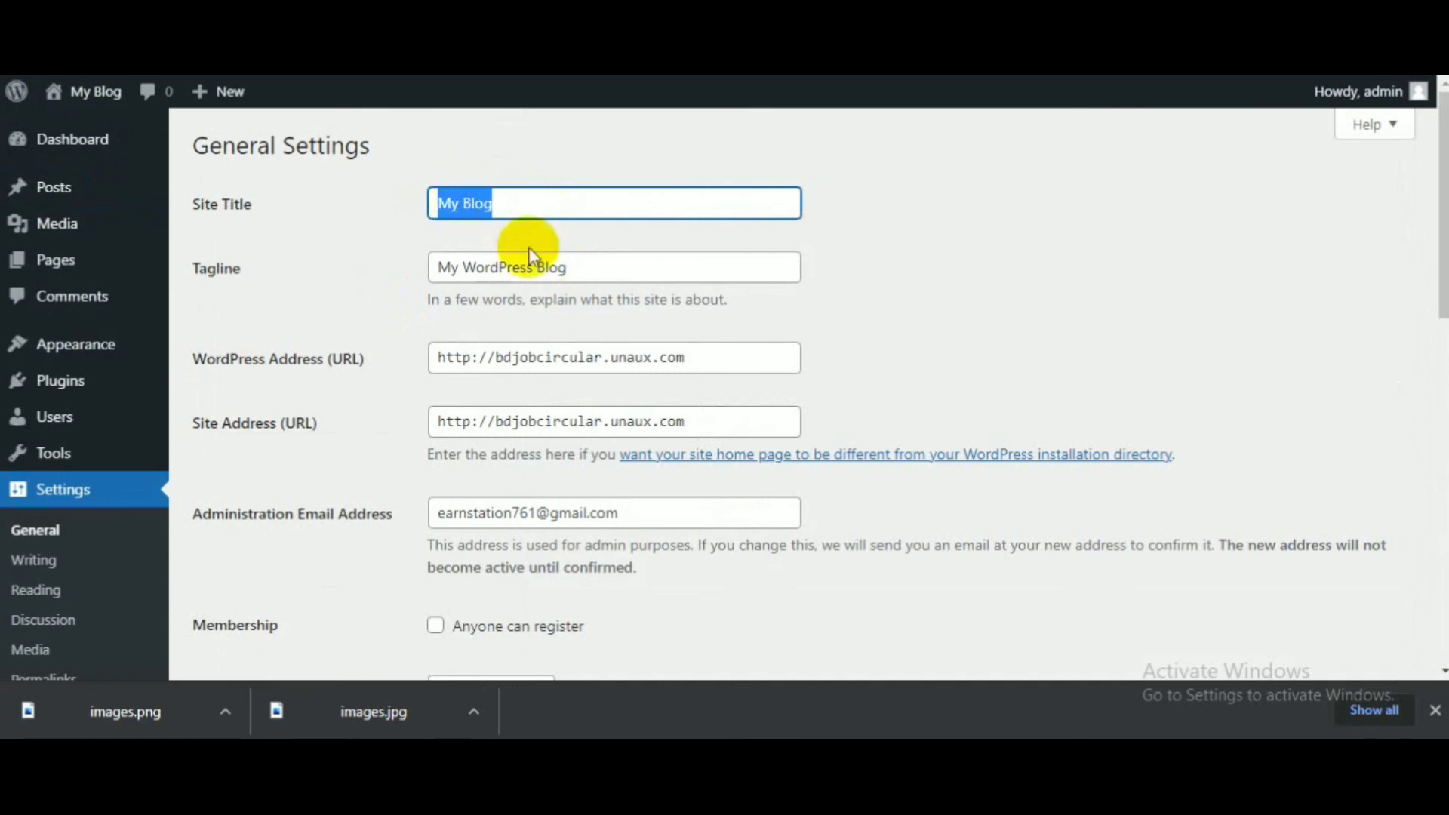
drag(581, 267, 376, 279)
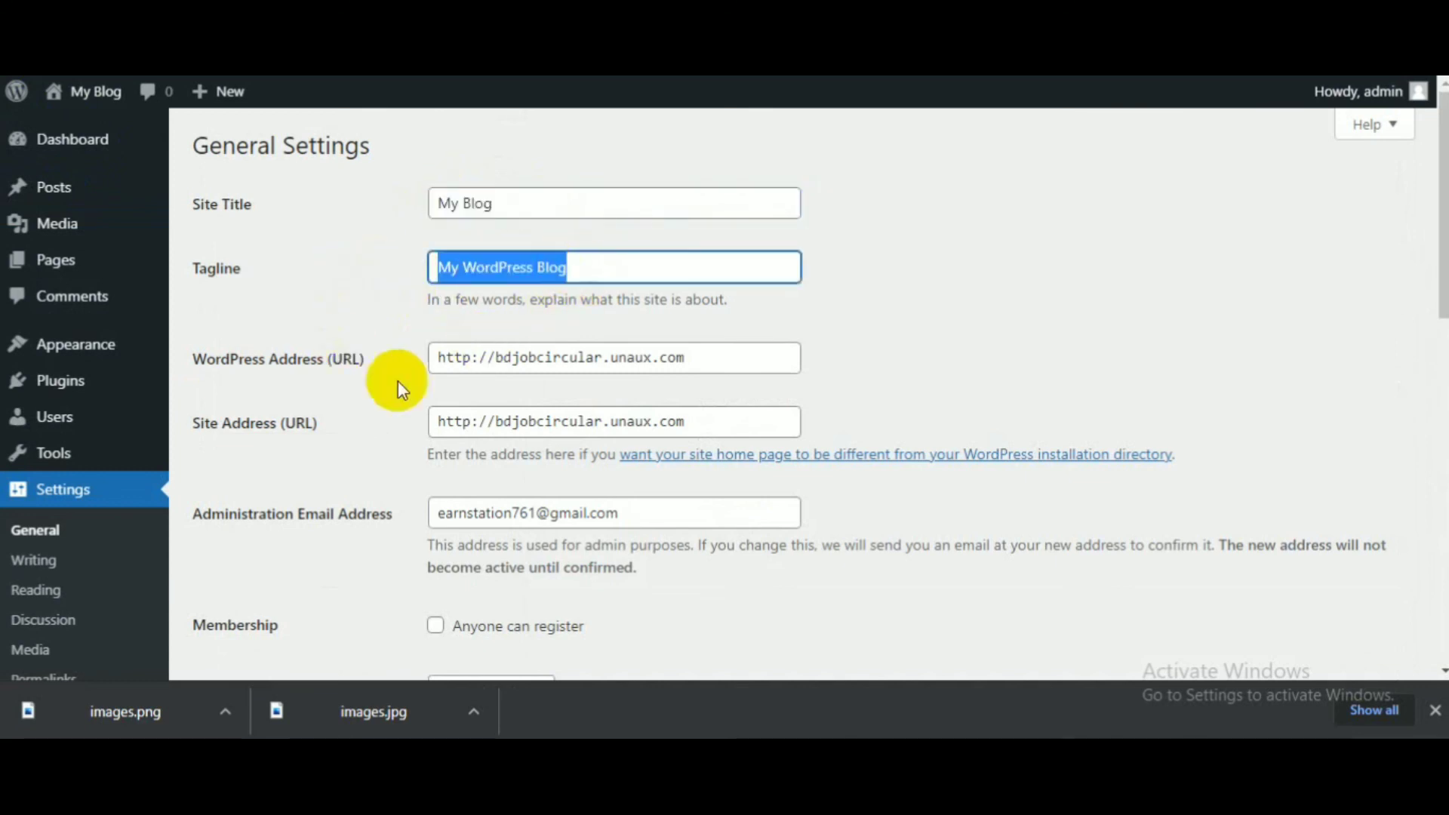
scroll(909, 491, down, 10)
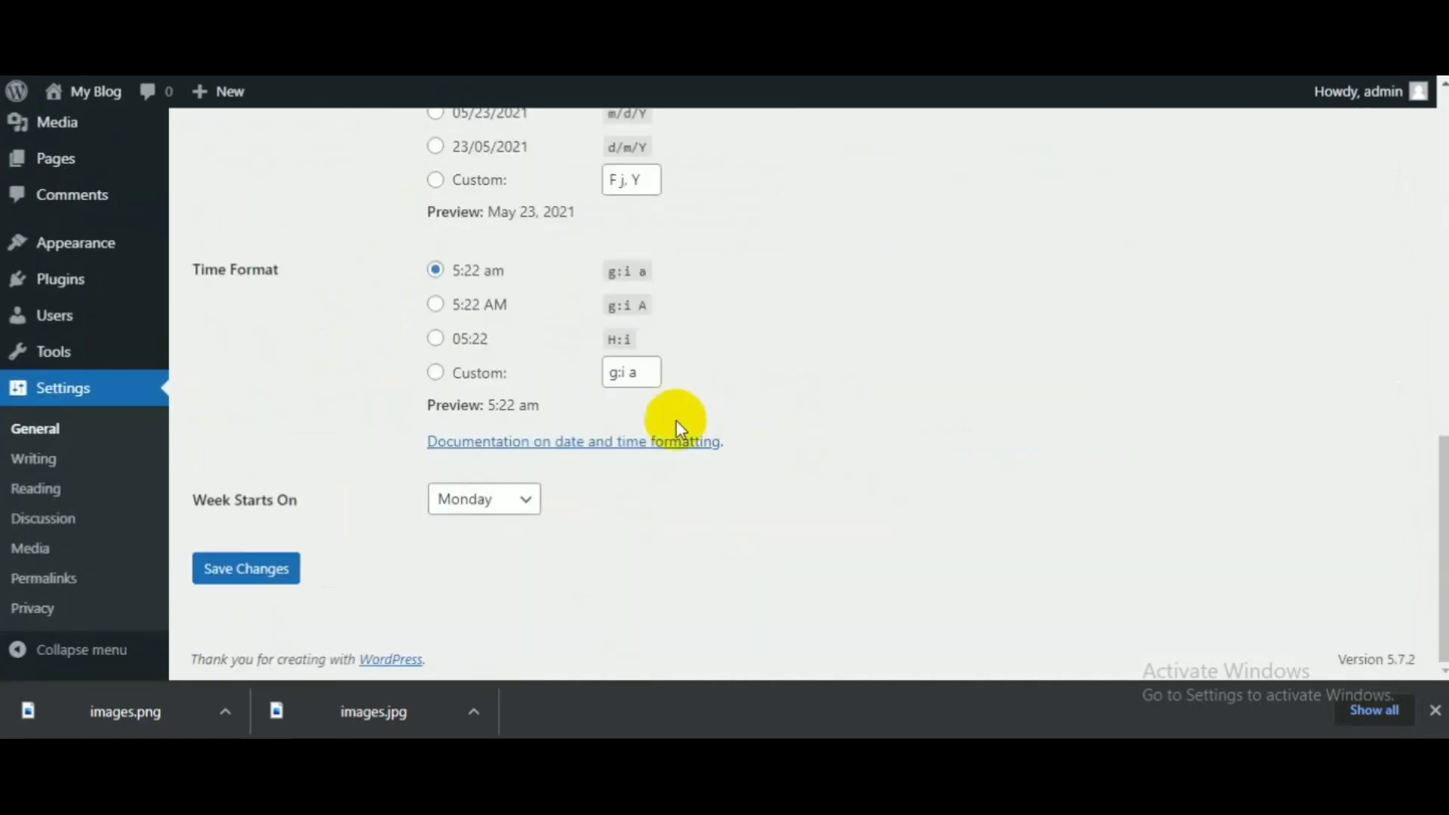
scroll(672, 417, up, 10)
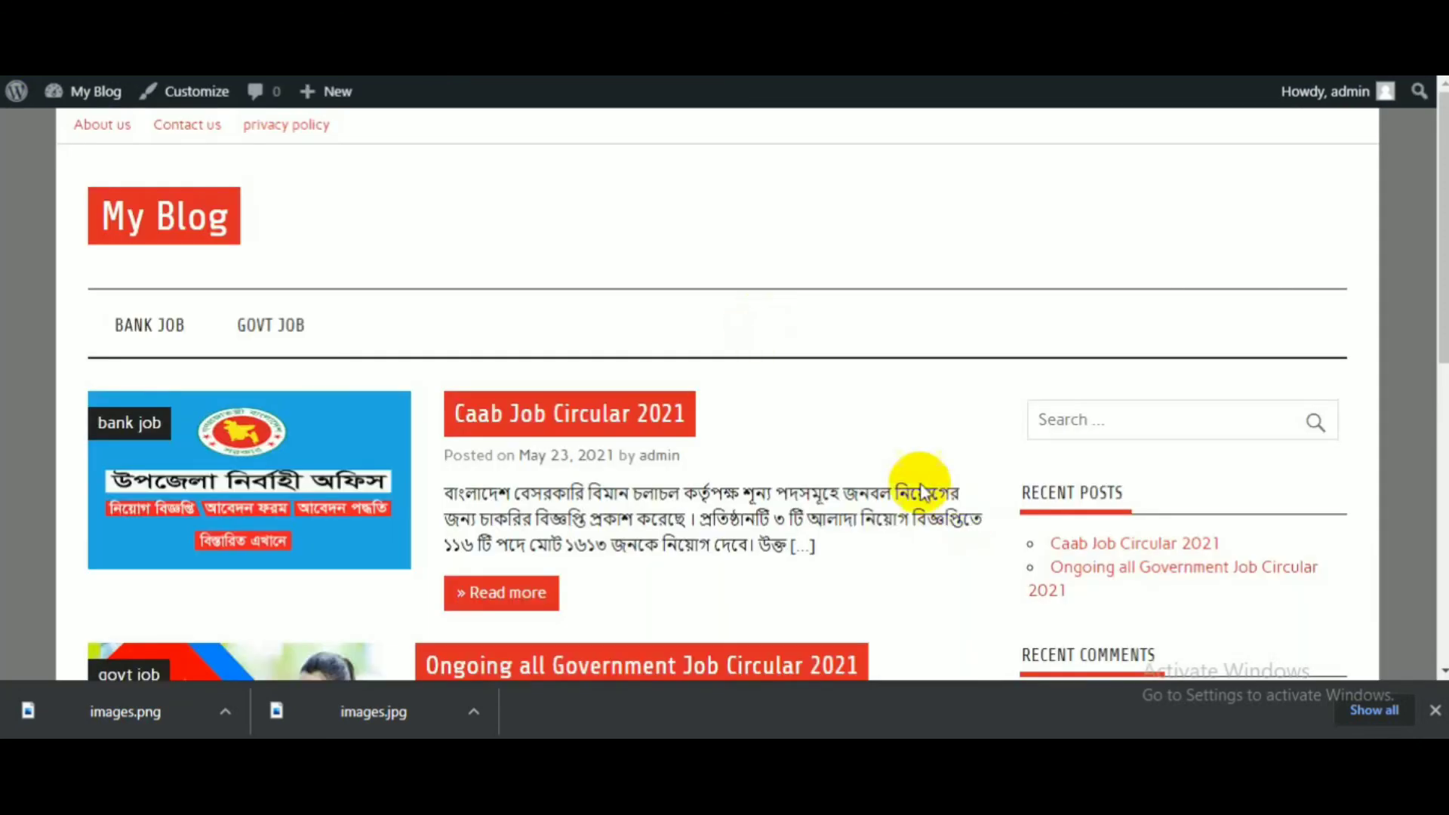
- Return to the blog's home page, narrow the browser window to phone width and examine the responsive layout
scroll(1099, 349, down, 10)
scroll(1022, 378, up, 10)
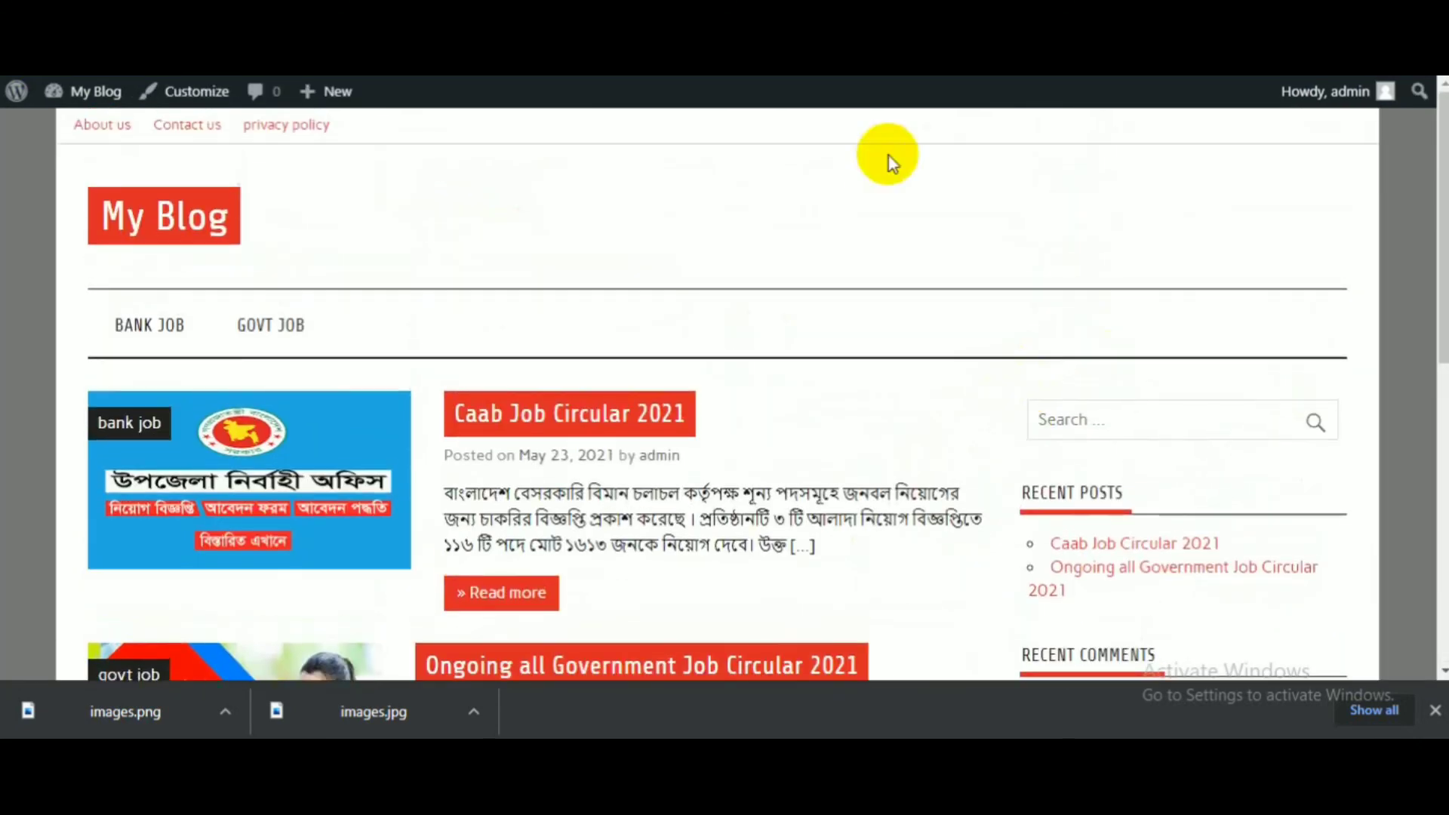
key(F11)
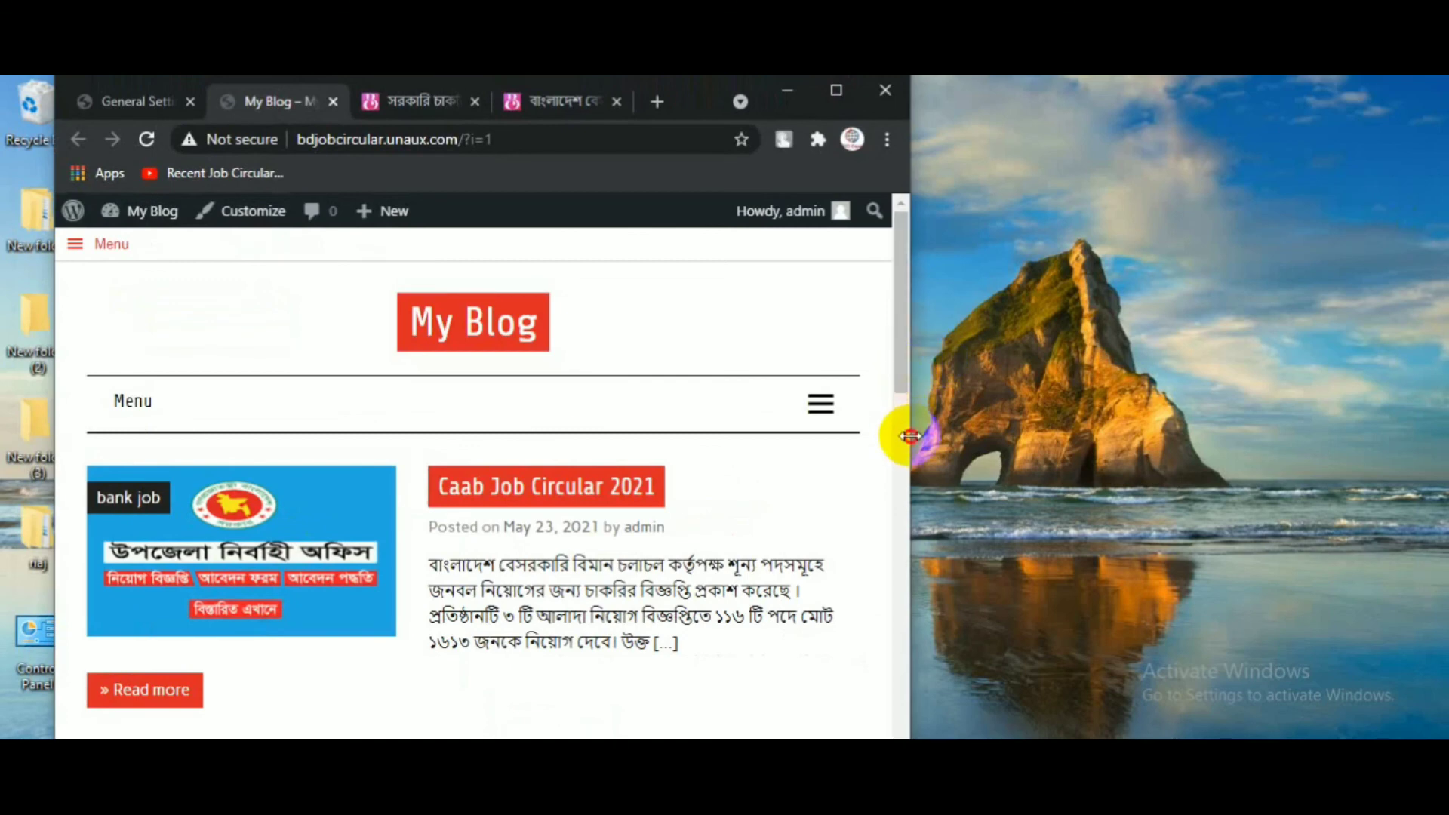
drag(909, 436, 588, 395)
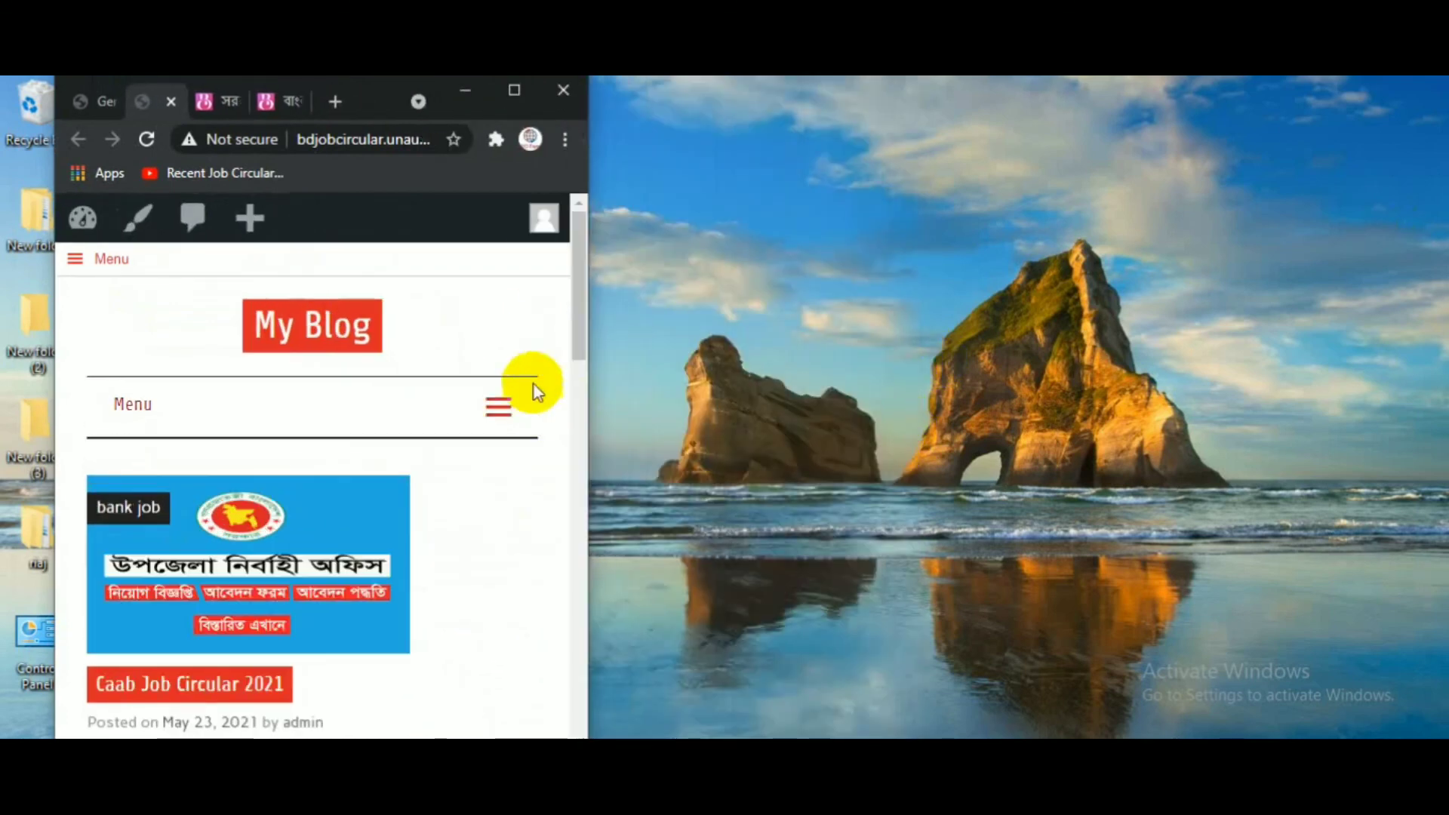
click(451, 106)
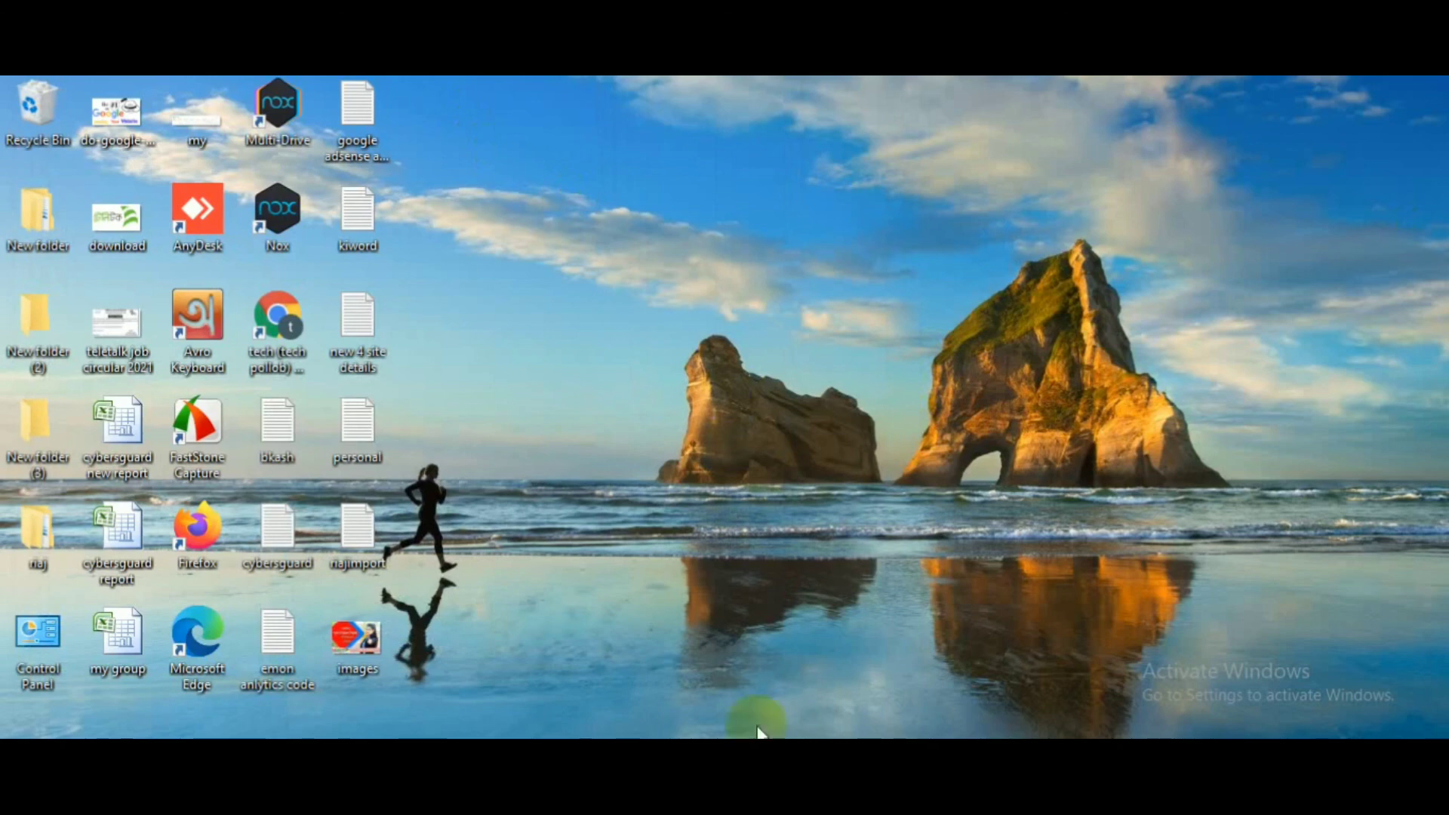
click(757, 731)
scroll(355, 483, down, 15)
scroll(356, 501, up, 12)
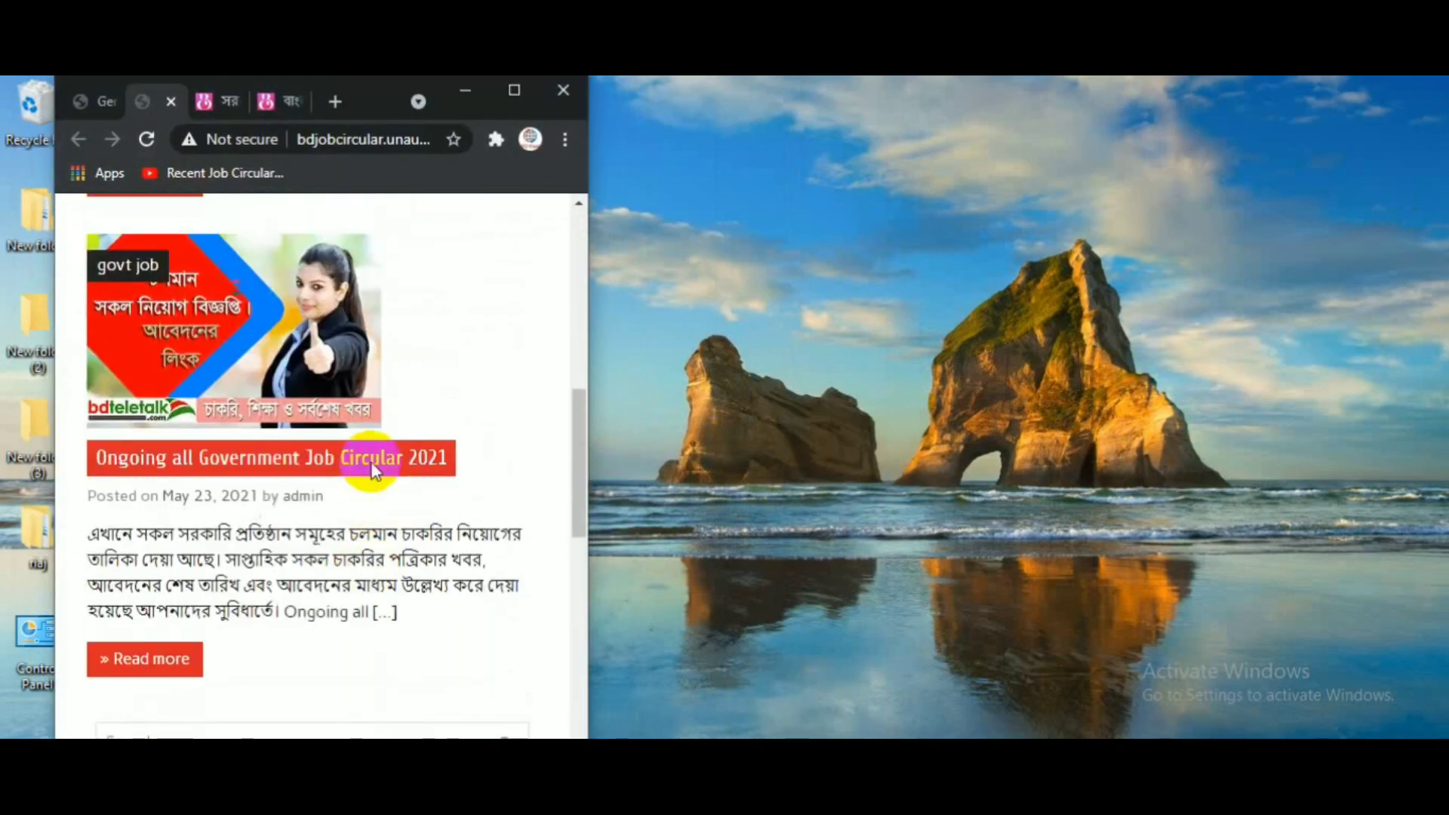
scroll(372, 445, up, 10)
scroll(372, 423, down, 5)
scroll(372, 423, up, 5)
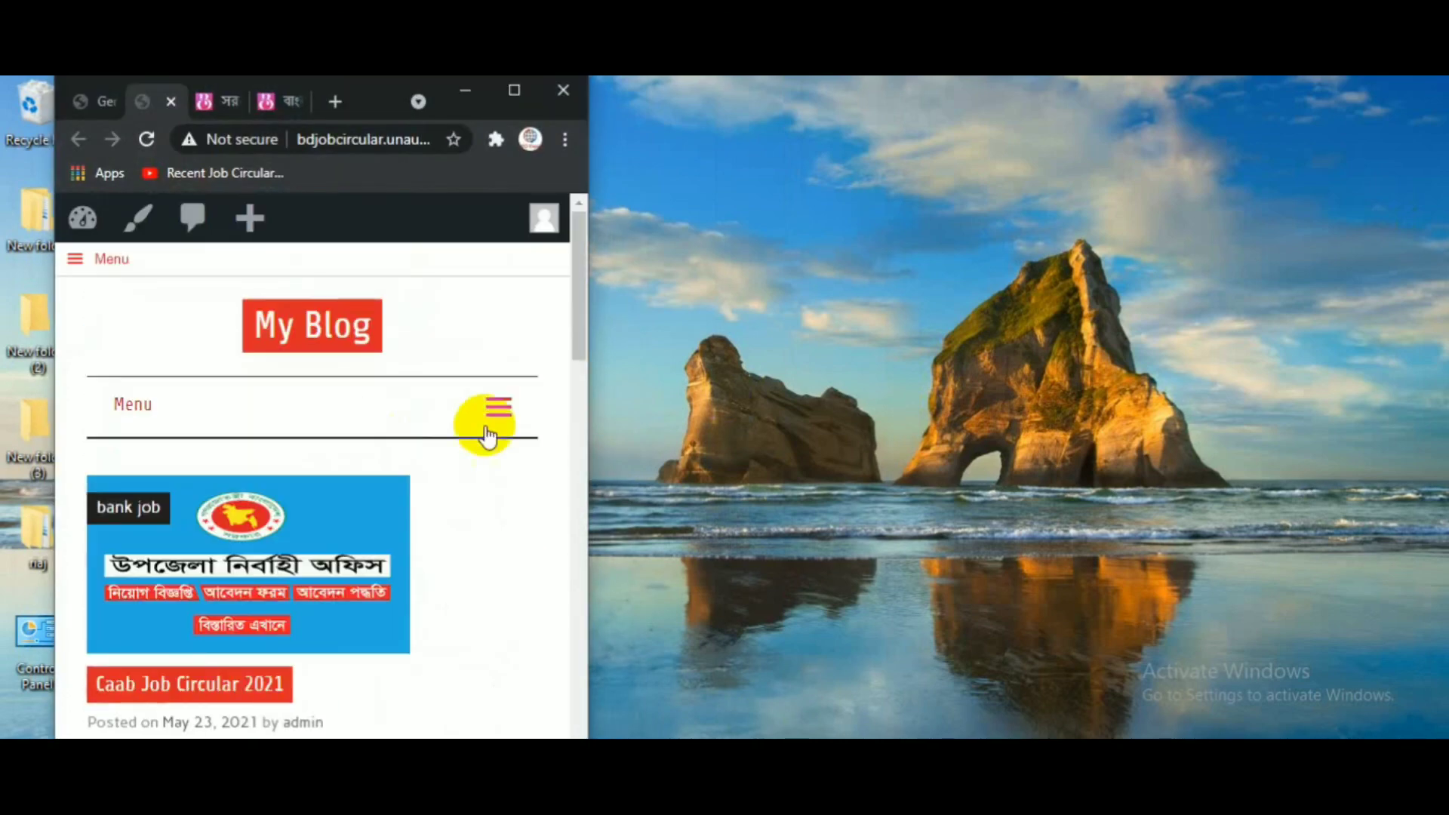
- Expand and collapse the main category menu and the top page menu in the narrow mobile layout
click(505, 411)
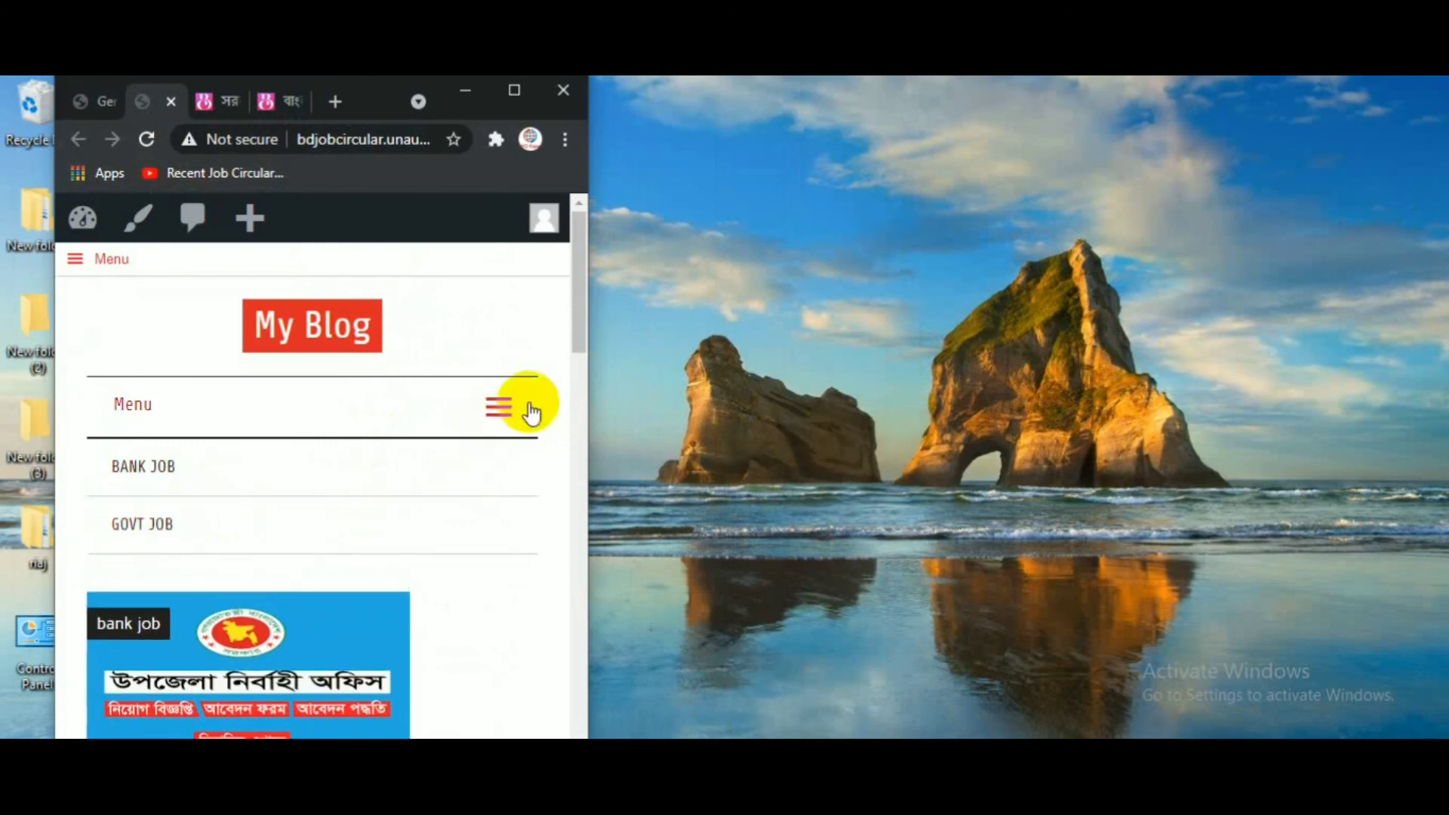
click(97, 271)
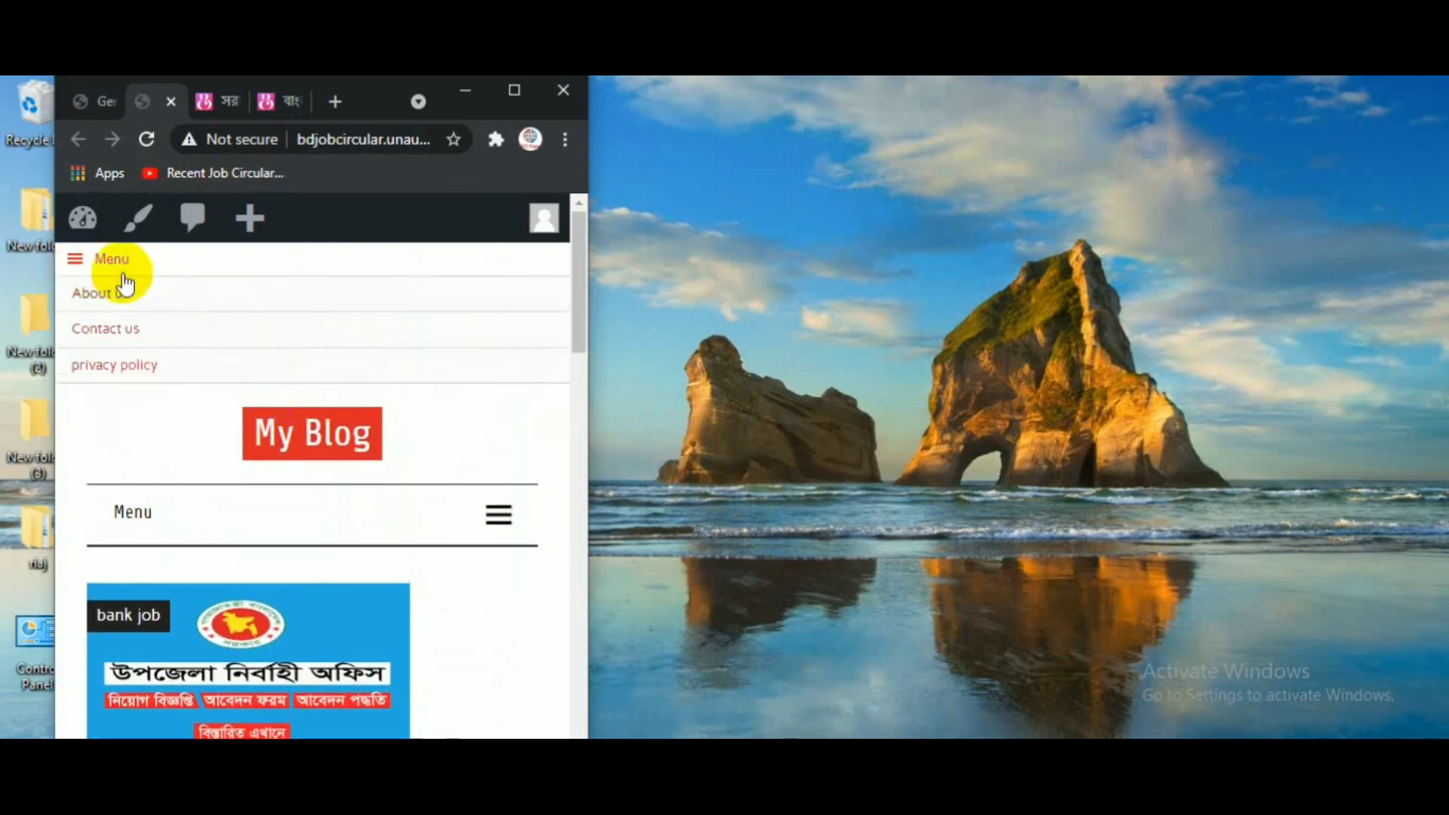
click(113, 260)
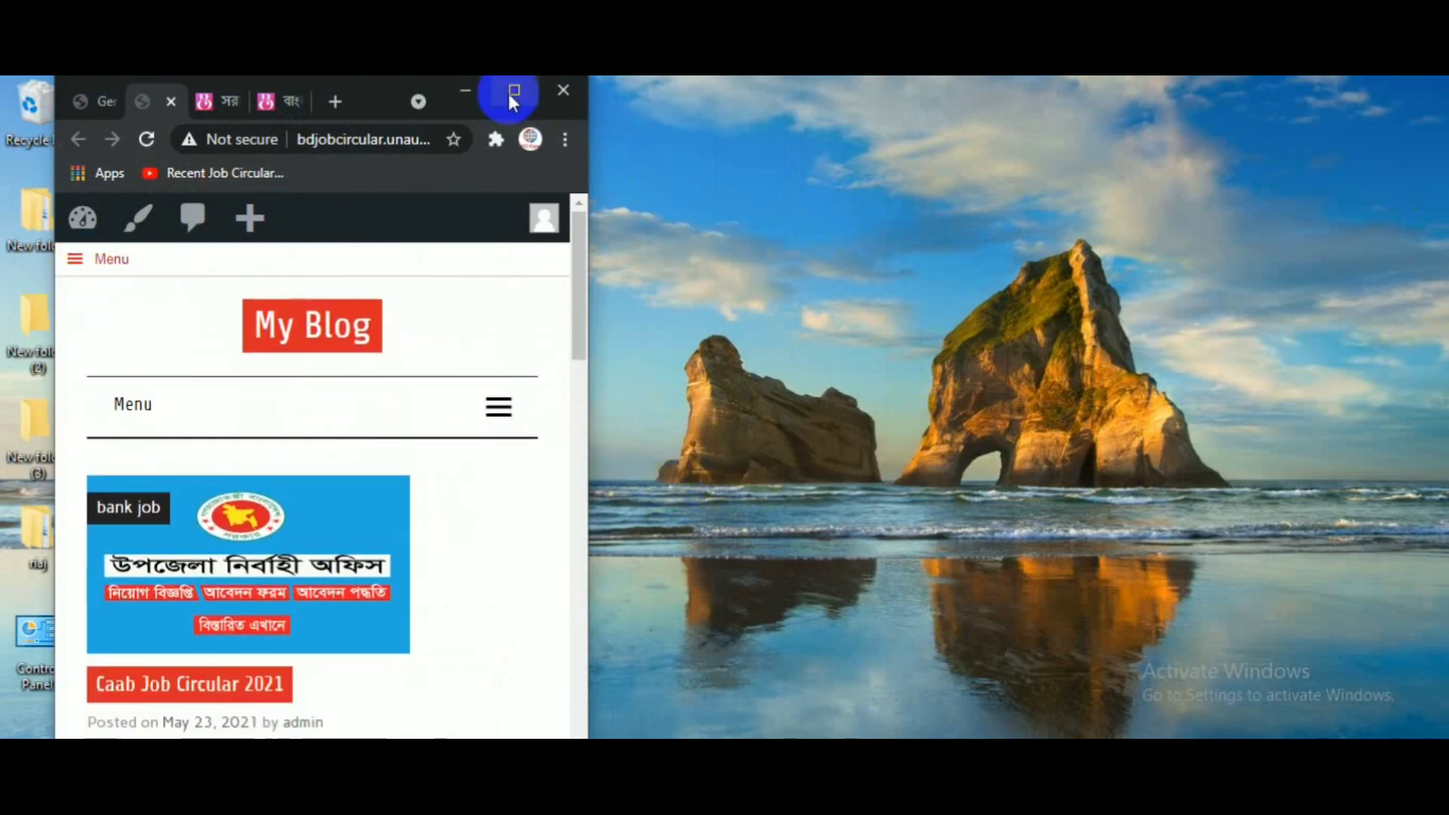
- Maximize the browser window and examine the full-width home page's navigation, job circular posts, sidebar widgets and footer
click(513, 92)
scroll(849, 388, down, 10)
scroll(1181, 446, up, 10)
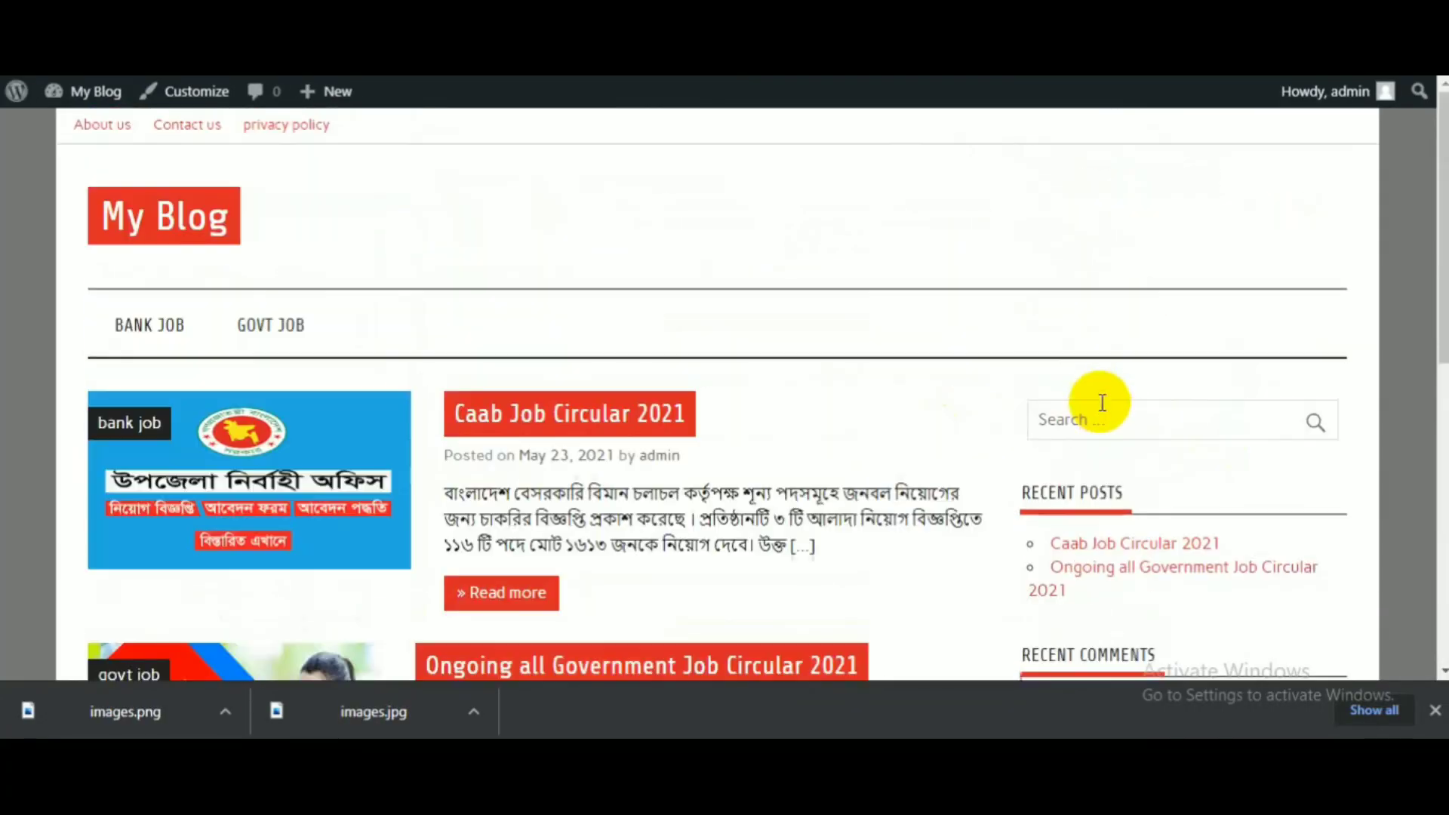
scroll(1174, 447, down, 10)
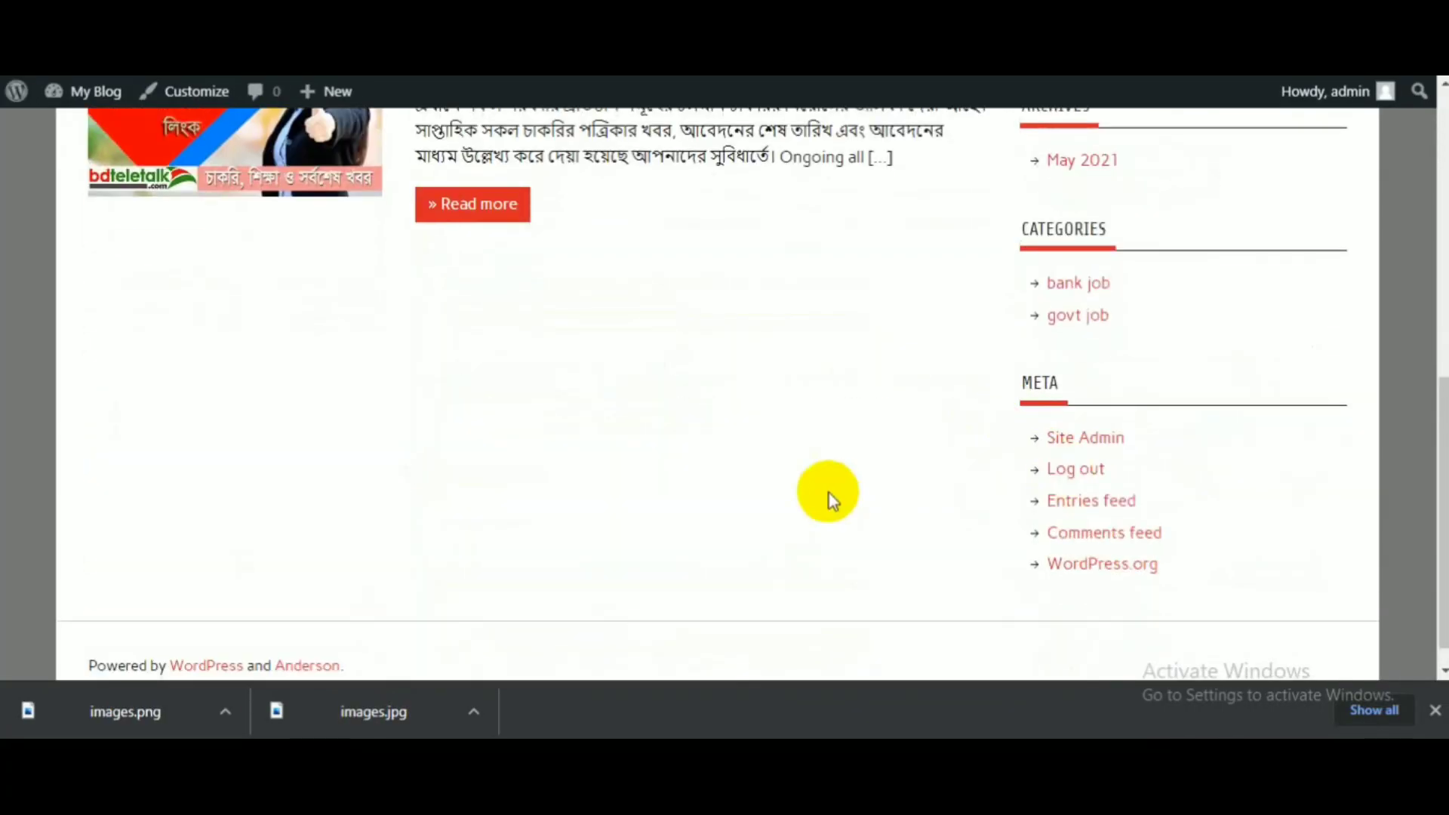
scroll(829, 492, up, 10)
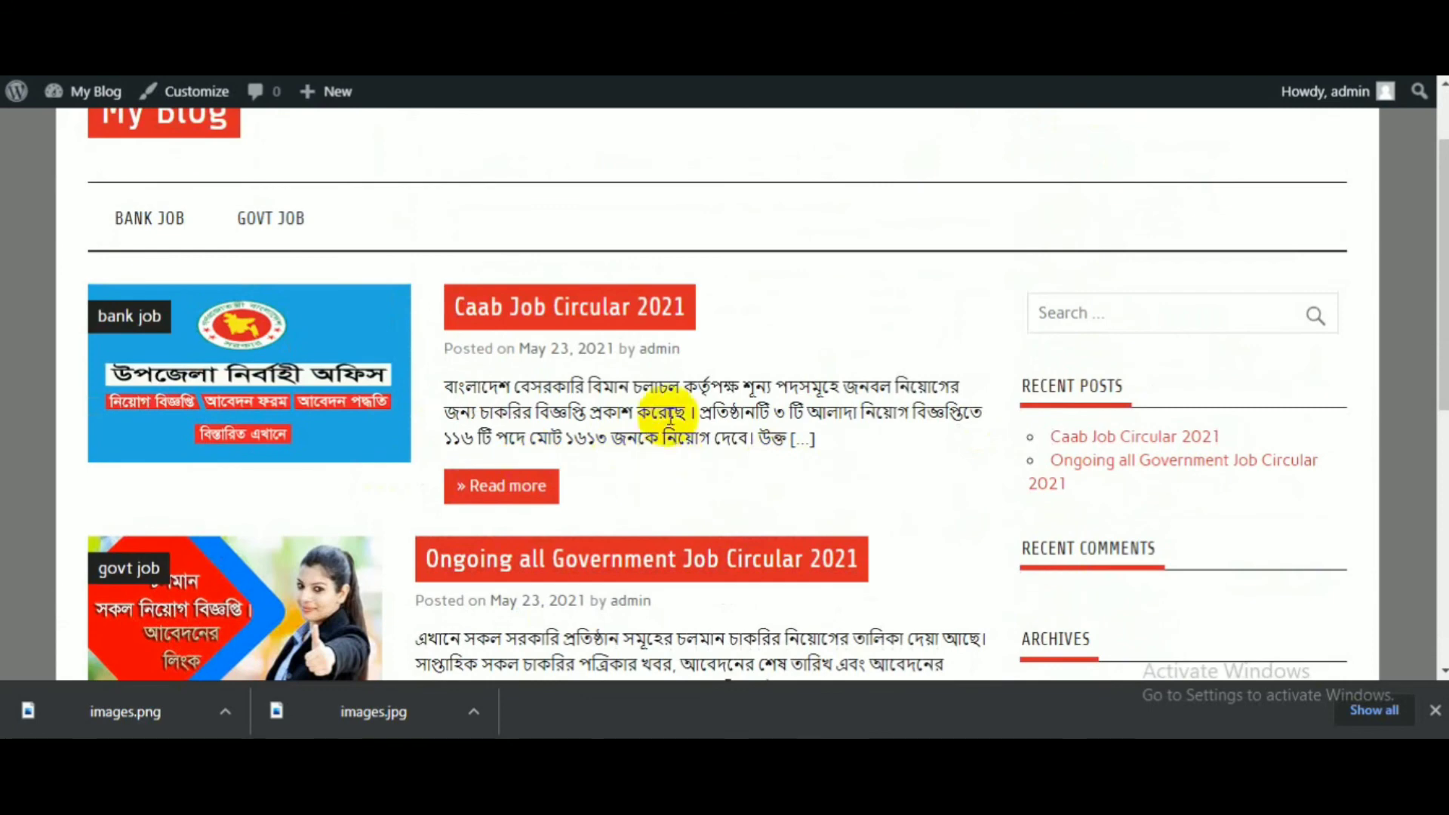
scroll(740, 440, down, 5)
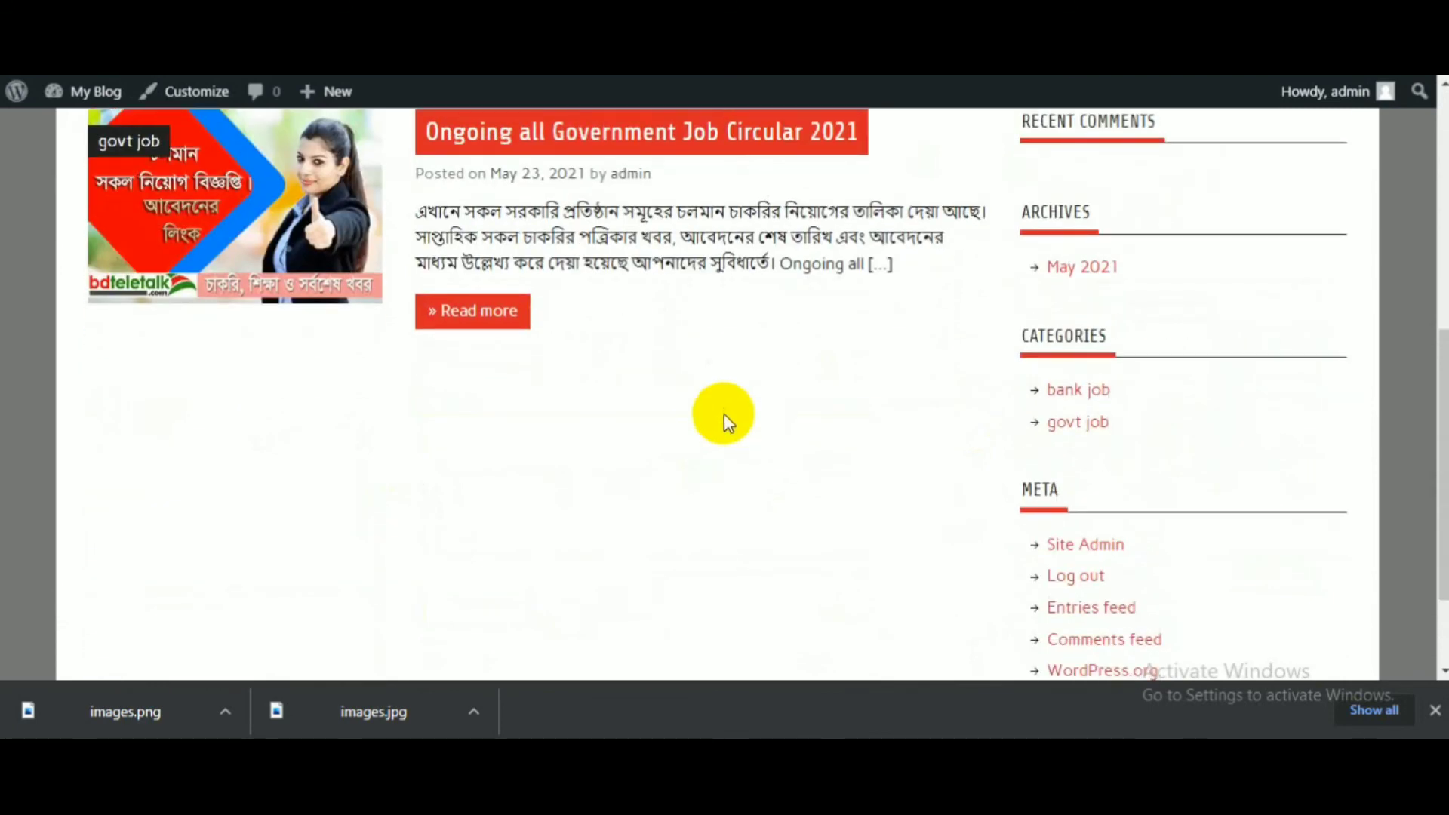
scroll(600, 420, up, 5)
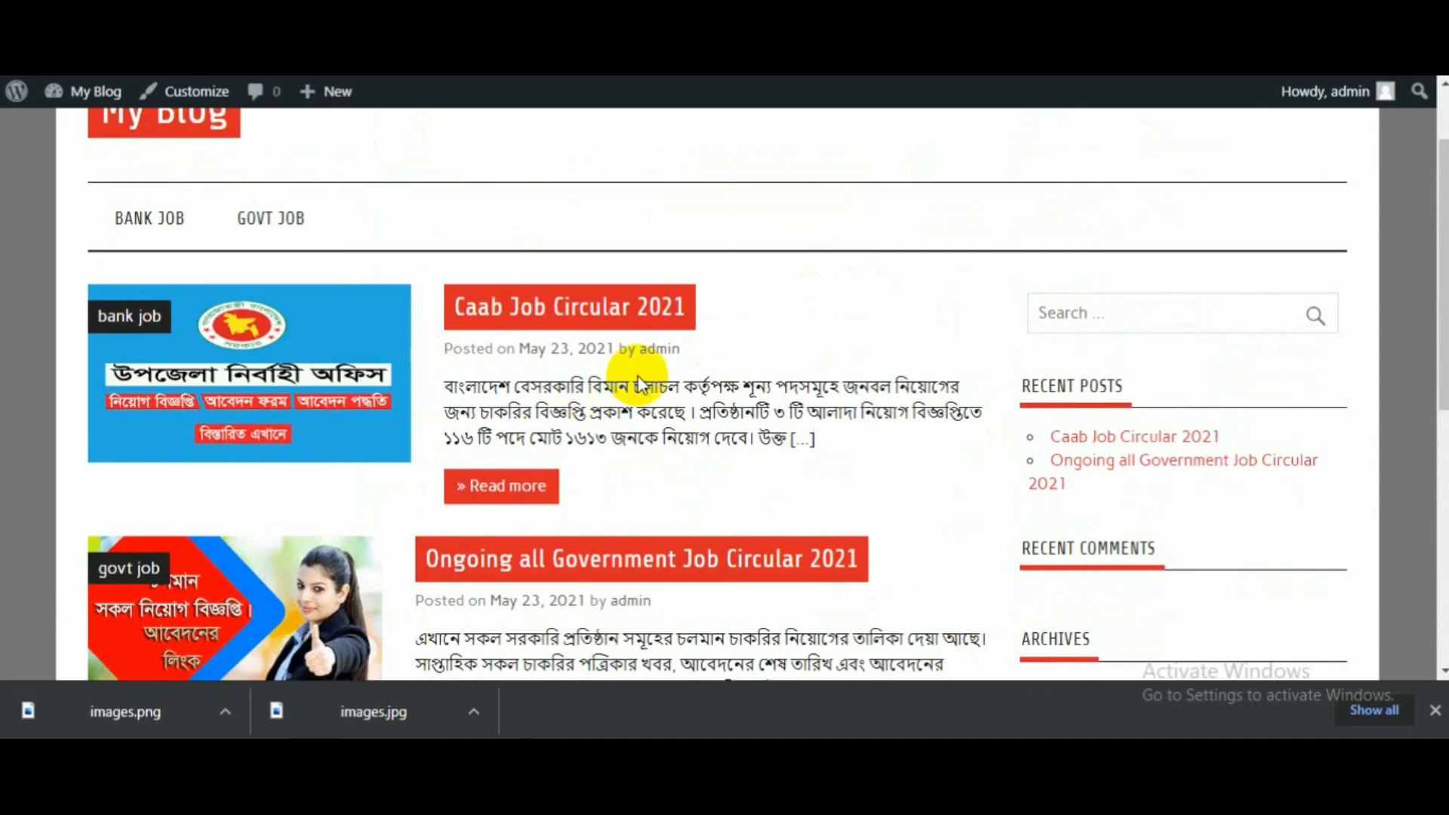
scroll(631, 414, up, 2)
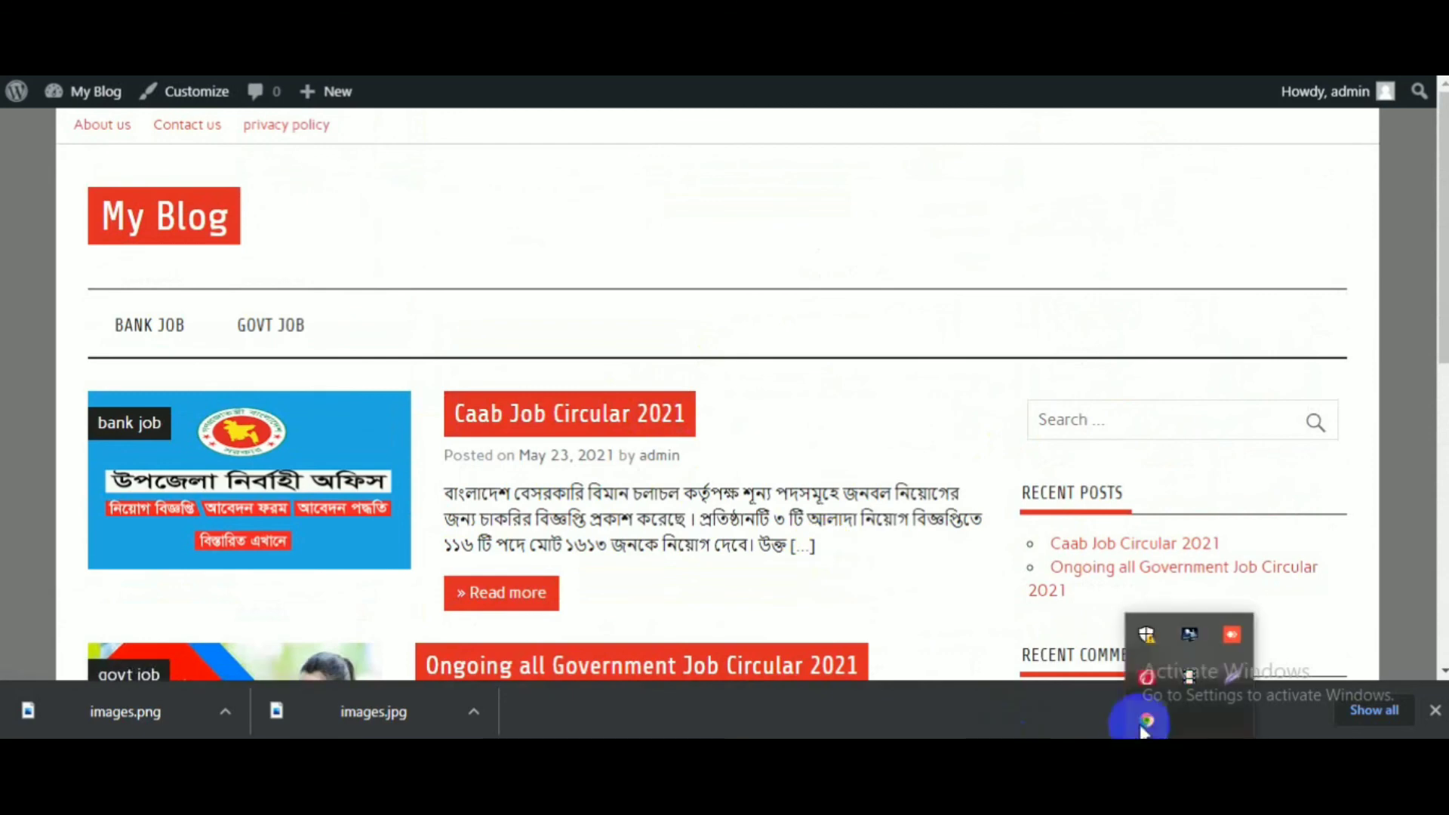
scroll(577, 487, down, 8)
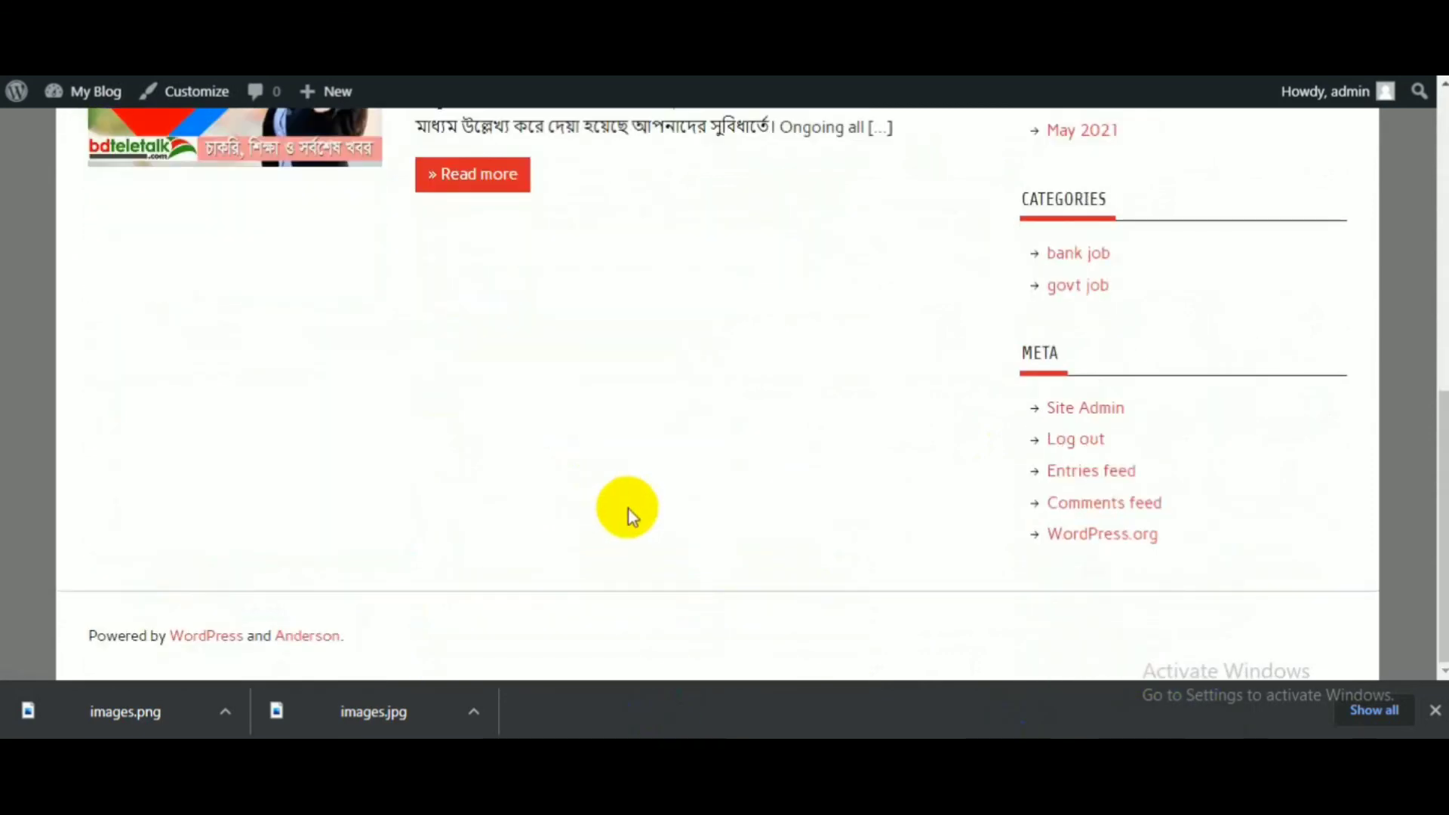
scroll(498, 333, up, 5)
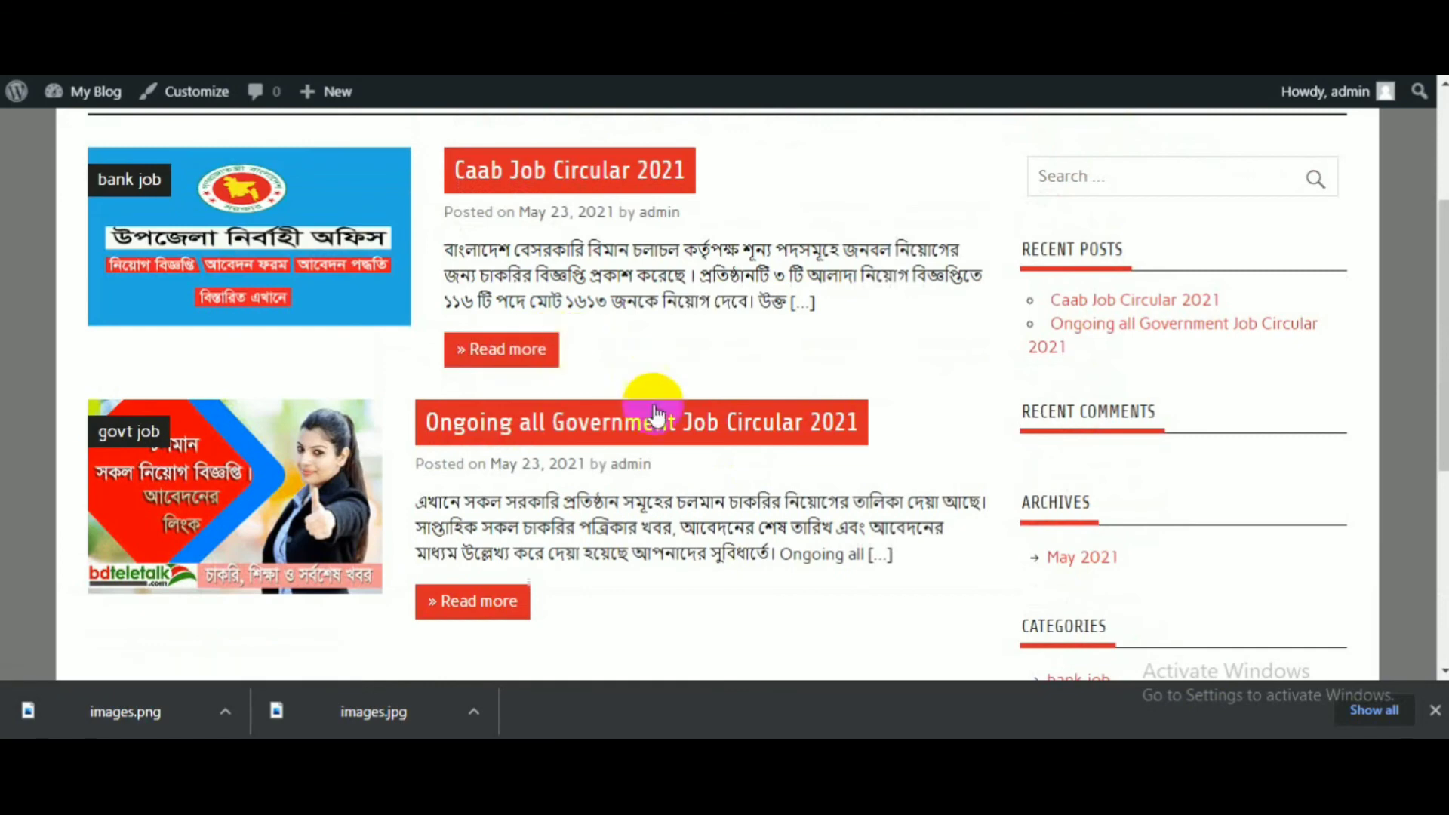
scroll(615, 378, up, 3)
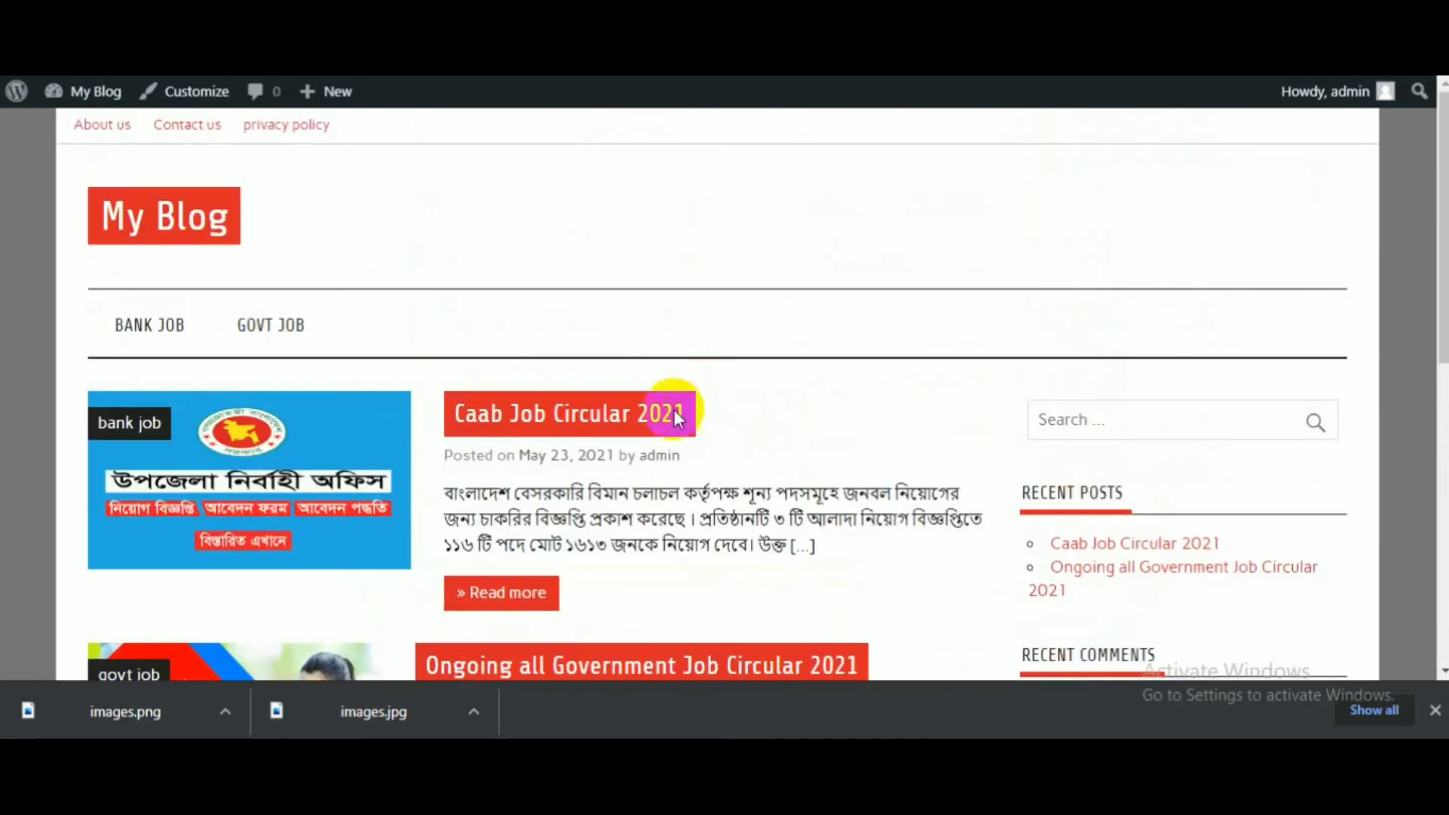